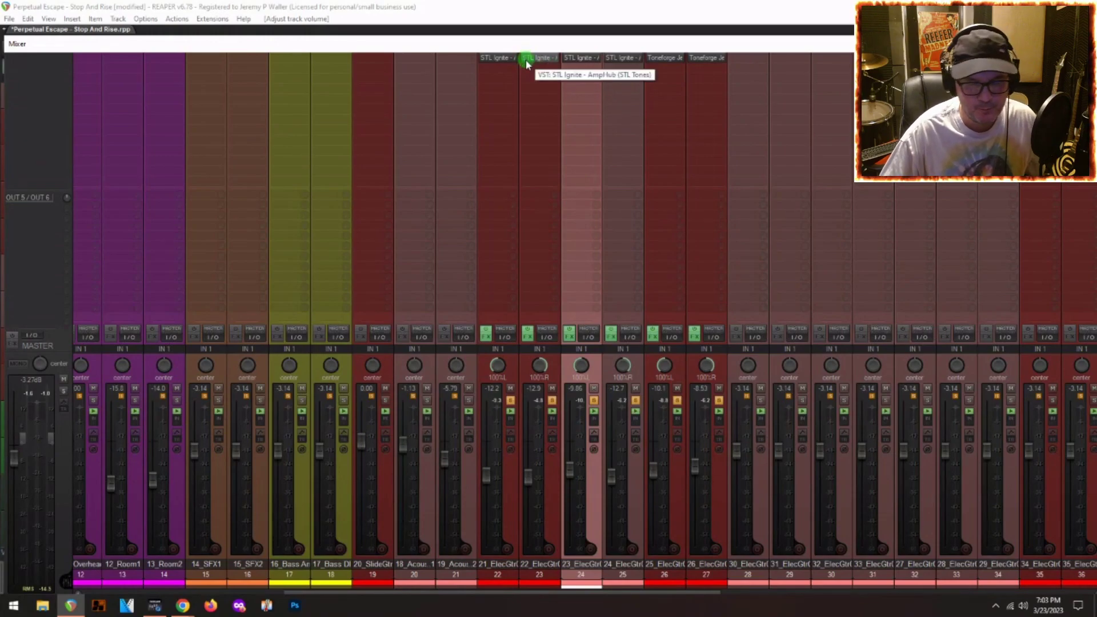
Lower the mixer window and check the amp plugins on tracks 21_ElecGtr01DI and 22_ElecGtr01DIDT.
{"action": "left_click_drag", "start_coordinate": [402, 36], "coordinate": [402, 104]}
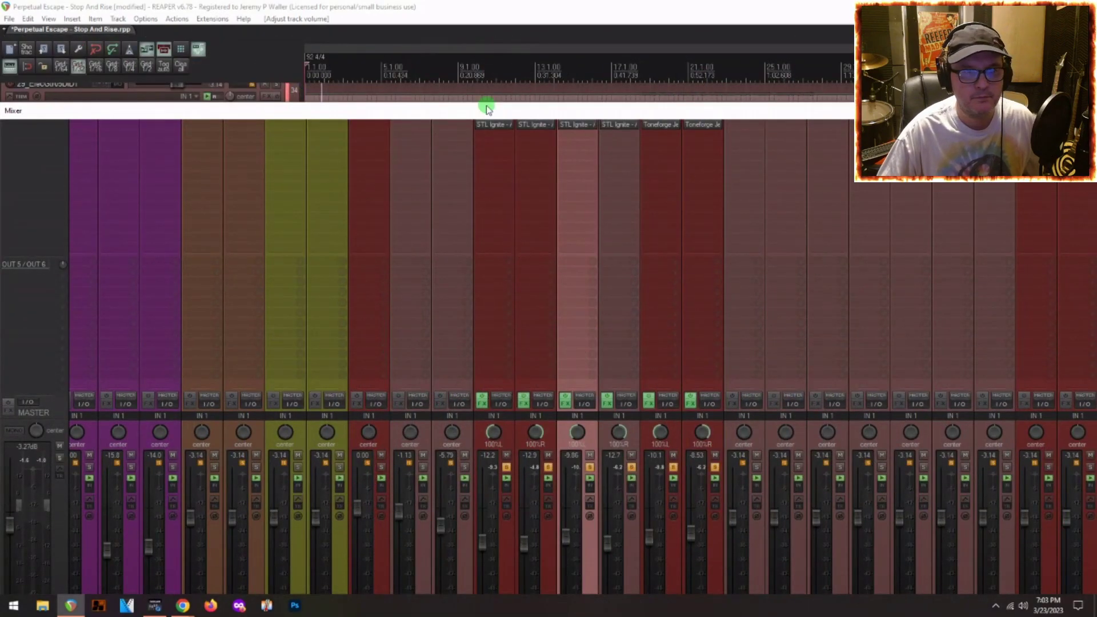
{"action": "mouse_move", "coordinate": [588, 110]}
{"action": "left_mouse_down"}
{"action": "mouse_move", "coordinate": [592, 91]}
{"action": "mouse_move", "coordinate": [588, 123]}
{"action": "mouse_move", "coordinate": [595, 86]}
{"action": "mouse_move", "coordinate": [596, 158]}
{"action": "mouse_move", "coordinate": [602, 100]}
{"action": "left_mouse_up"}
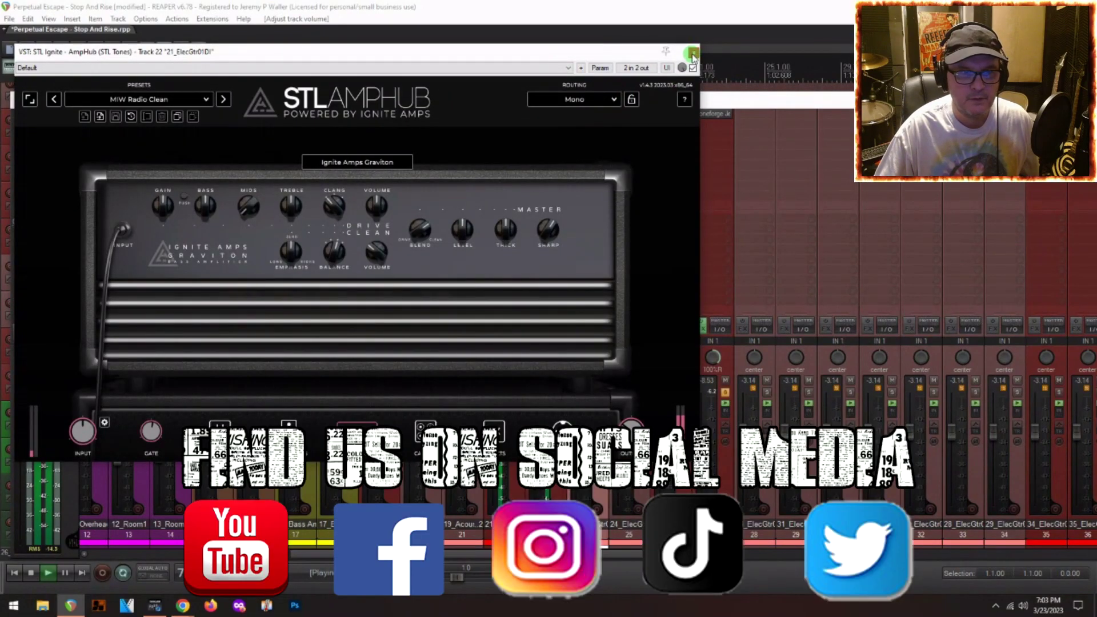
{"action": "left_click", "coordinate": [693, 56]}
{"action": "left_click", "coordinate": [547, 117]}
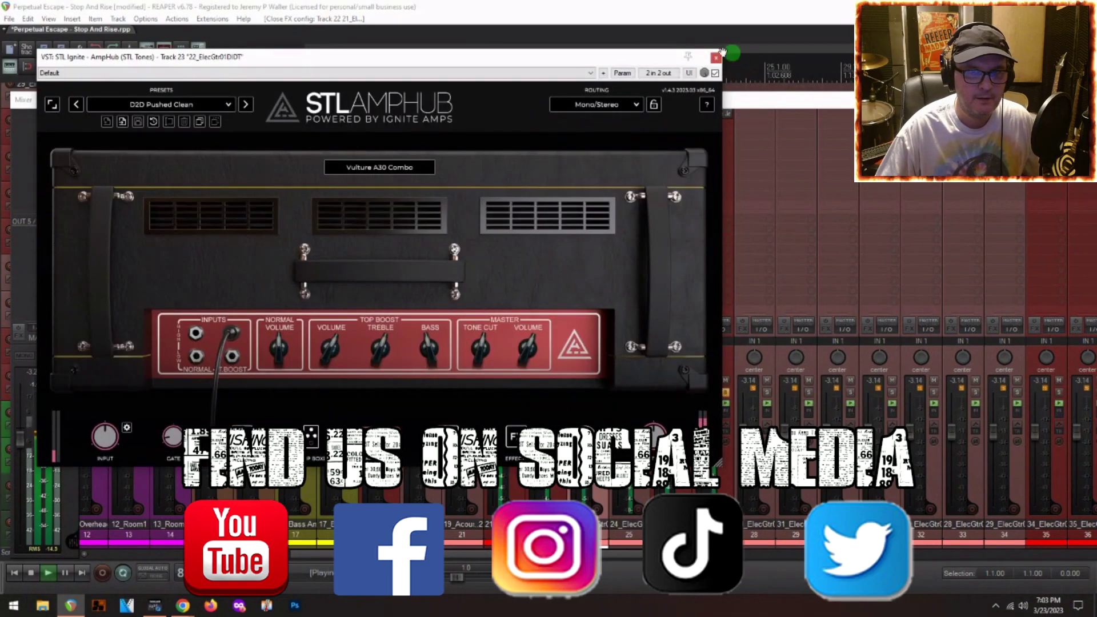
{"action": "left_click", "coordinate": [716, 58]}
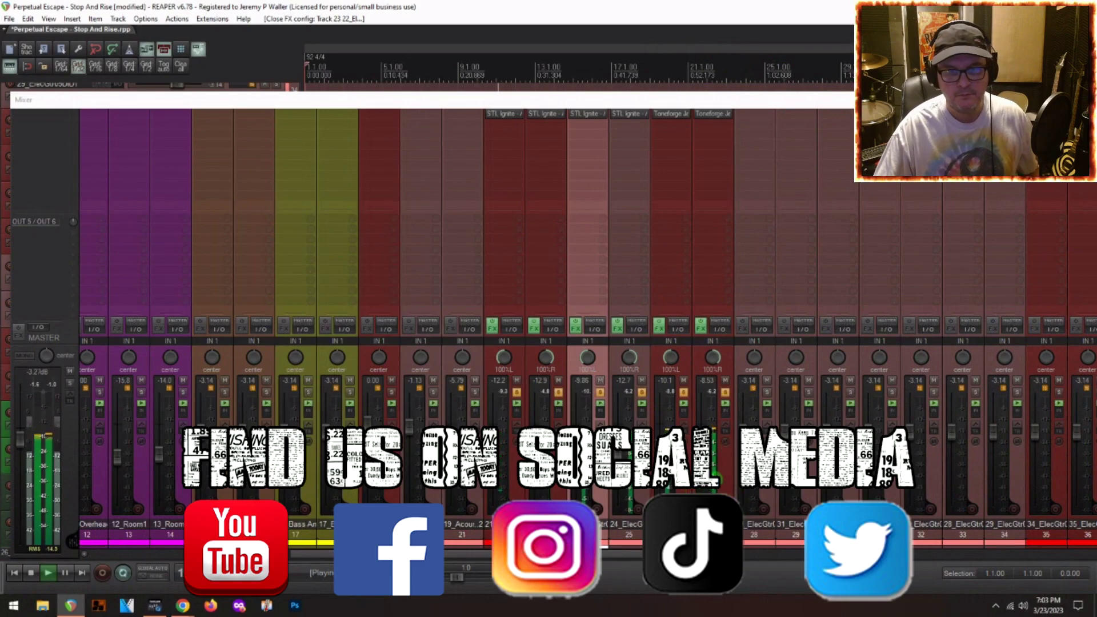
Inspect the STL AmpHub plugin on track 23_ElecGtr02DI and the Toneforge plugin on track 25_ElecGtr03DI.
{"action": "left_click", "coordinate": [583, 113]}
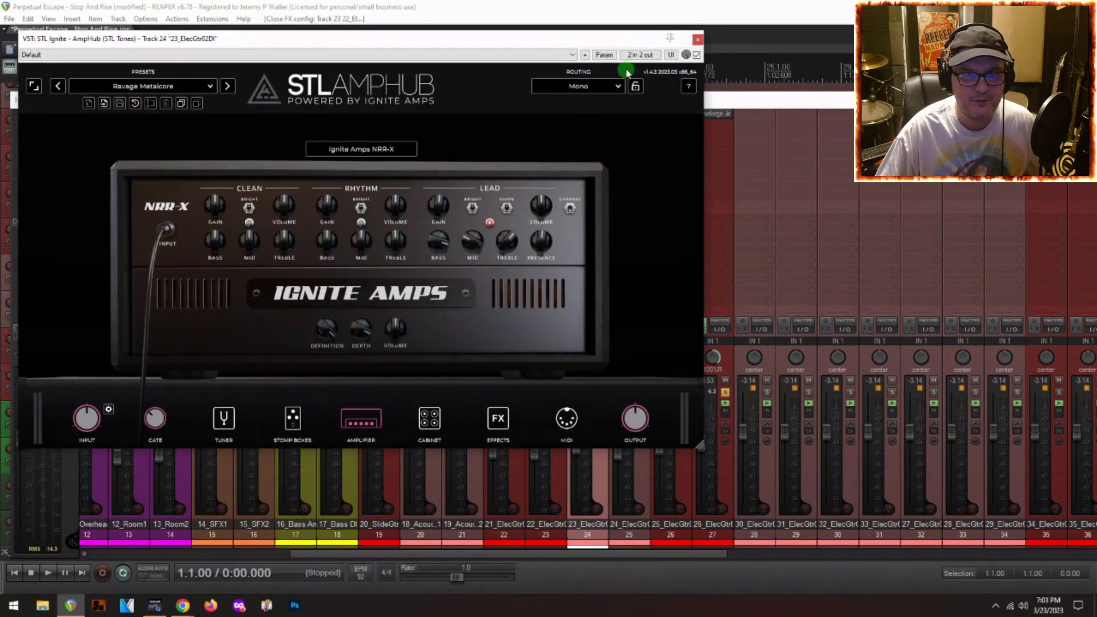
{"action": "left_click", "coordinate": [698, 39]}
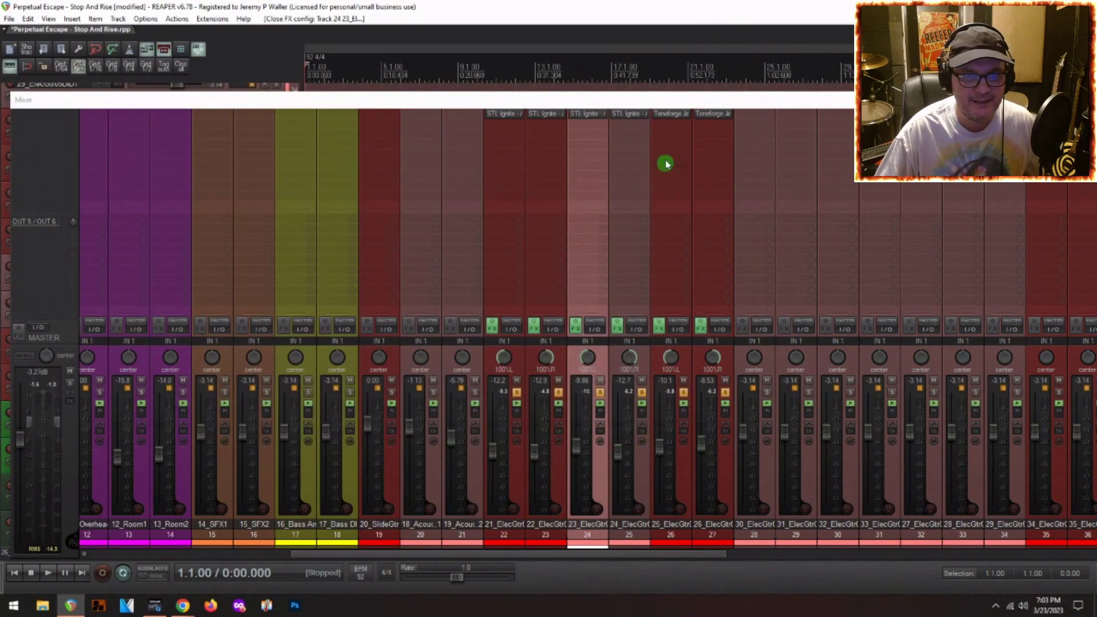
{"action": "left_click", "coordinate": [670, 114]}
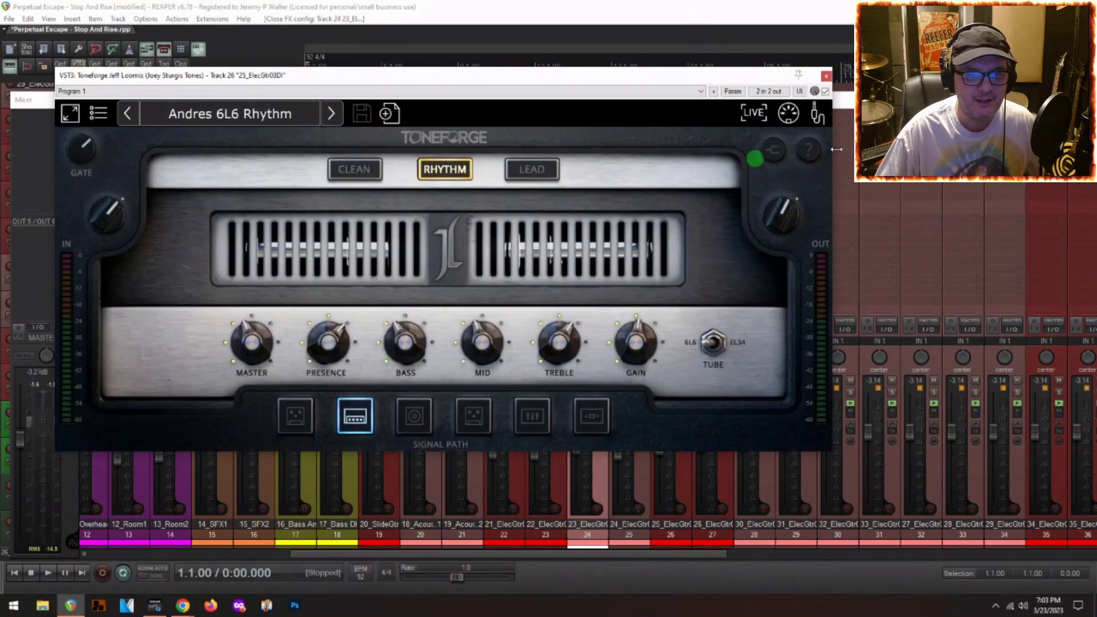
{"action": "left_click", "coordinate": [826, 76]}
{"action": "left_click", "coordinate": [503, 472]}
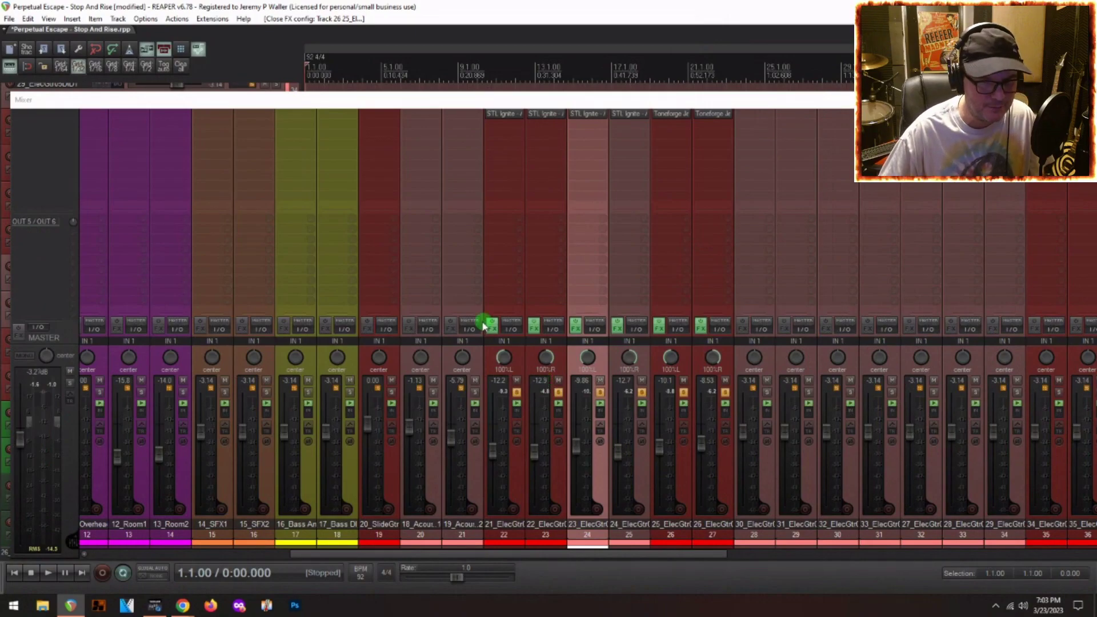
Hide the mixer, review the electric guitar tracks in the arrangement, and play from the start of the 30_ElecGtr06DI part.
{"action": "key", "text": "ctrl+m"}
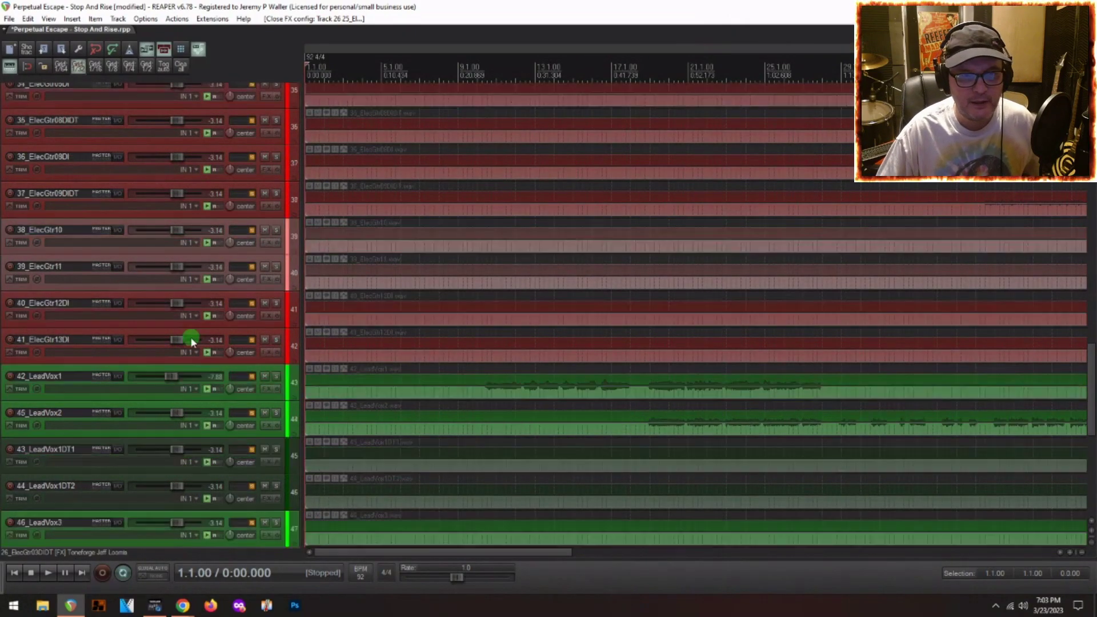
{"action": "scroll", "coordinate": [498, 321], "scroll_direction": "up", "scroll_amount": 2}
{"action": "scroll", "coordinate": [585, 292], "scroll_direction": "down", "scroll_amount": 3}
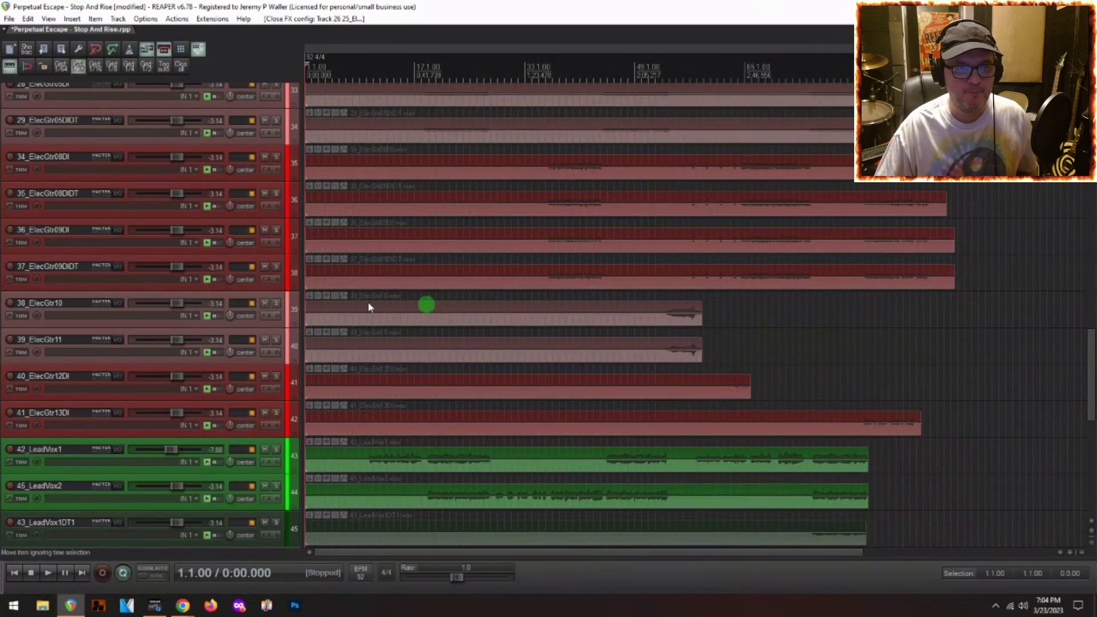
{"action": "scroll", "coordinate": [264, 274], "scroll_direction": "up", "scroll_amount": 3}
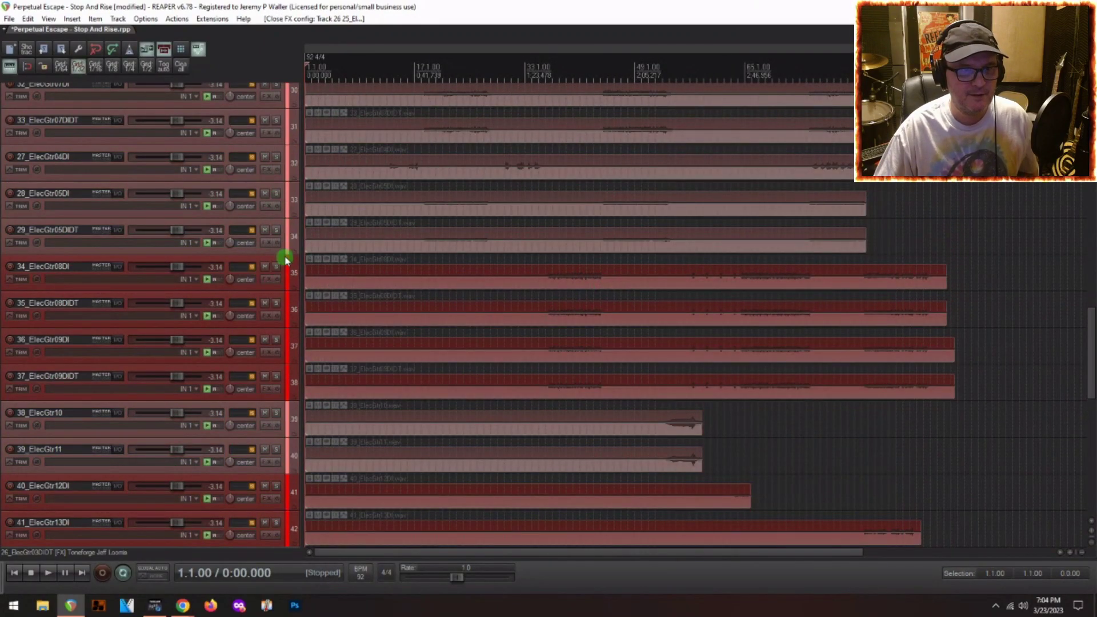
{"action": "scroll", "coordinate": [215, 229], "scroll_direction": "up", "scroll_amount": 10}
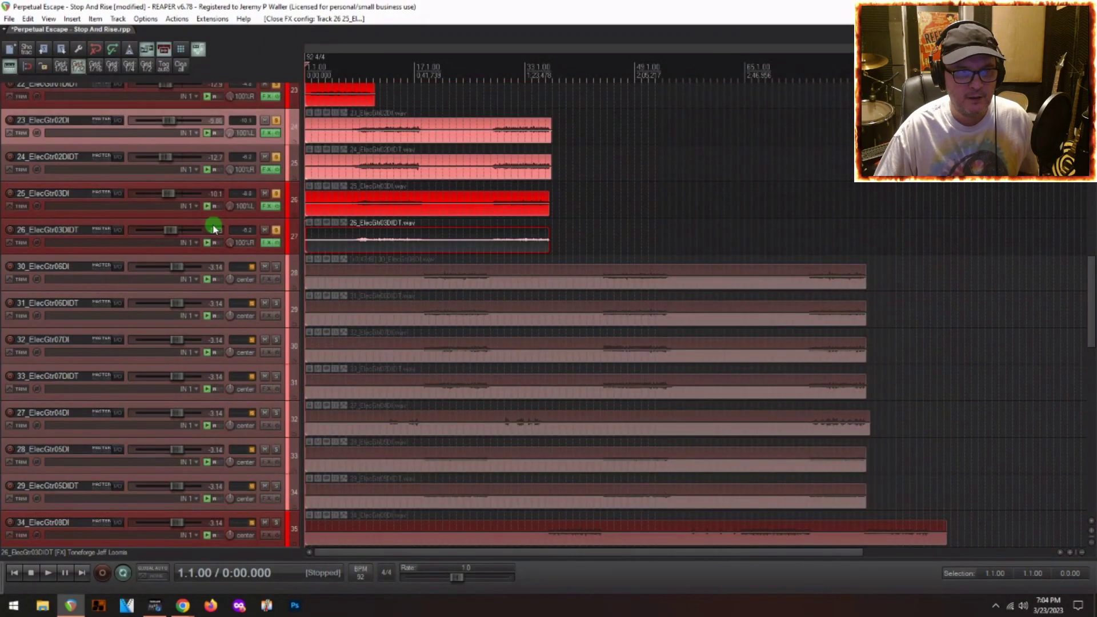
{"action": "left_click", "coordinate": [494, 347]}
{"action": "left_click", "coordinate": [359, 342], "text": "ctrl"}
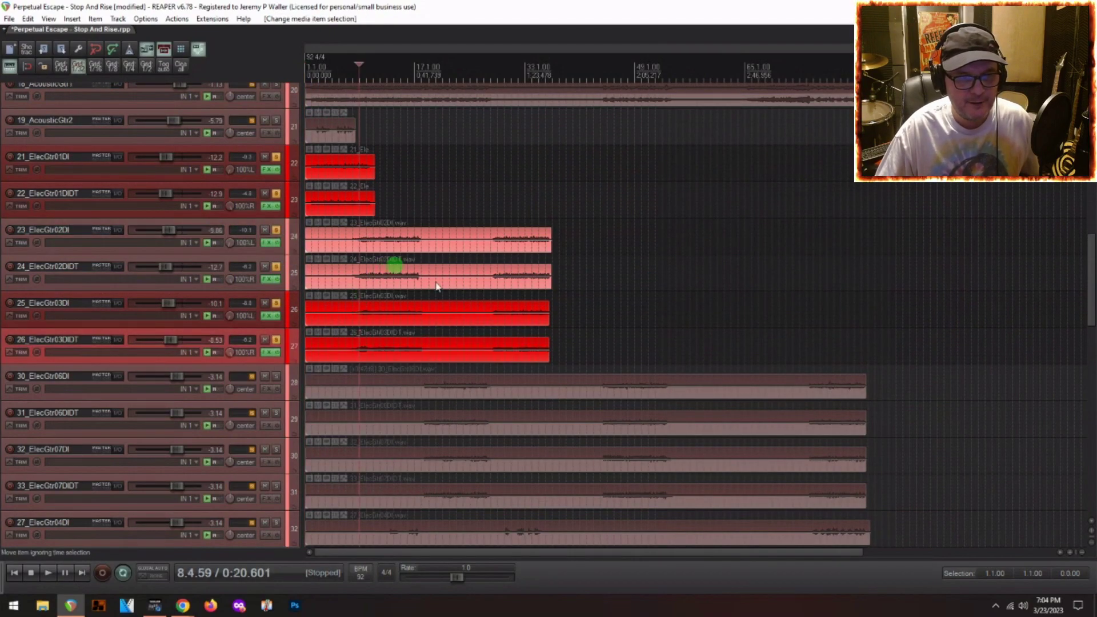
{"action": "left_click", "coordinate": [420, 391], "text": "ctrl"}
{"action": "key", "text": "space"}
{"action": "key", "text": "space"}
Solo tracks 30_ElecGtr06DI, 31_ElecGtr06DIDT, 32_ElecGtr07DI and 33_ElecGtr07DIDT and listen to their first section.
{"action": "left_click", "coordinate": [276, 376]}
{"action": "left_click", "coordinate": [275, 413]}
{"action": "left_click", "coordinate": [275, 451]}
{"action": "left_click", "coordinate": [277, 485]}
{"action": "key", "text": "space"}
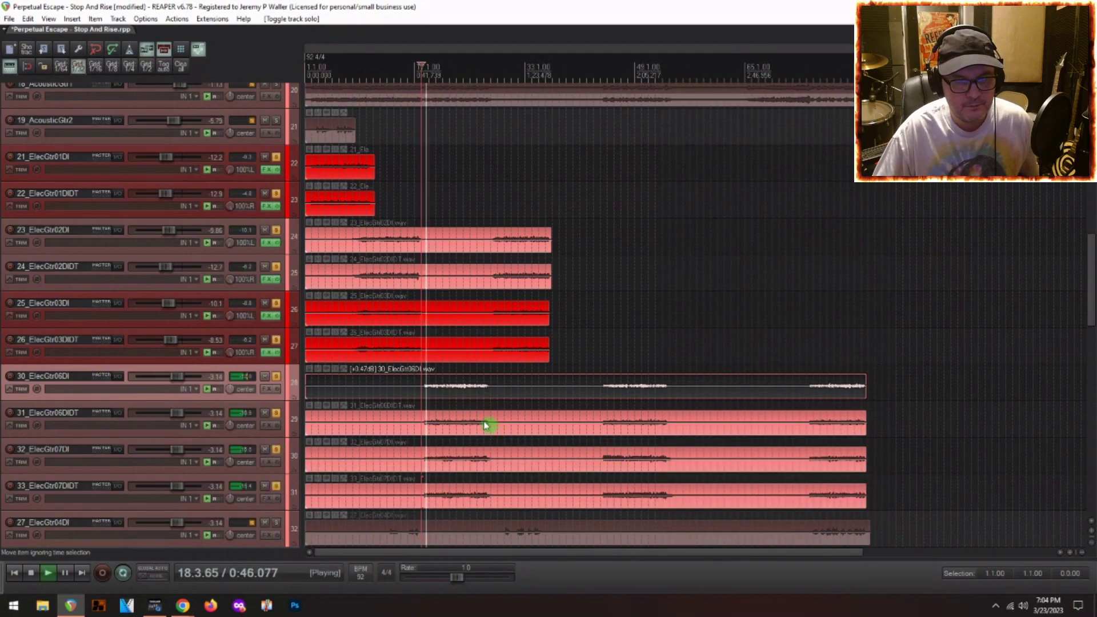
{"action": "key", "text": "space"}
Enable snapping and split the items on guitar tracks 23 to 26 and 30 to 33 at 18.1.50.
{"action": "scroll", "coordinate": [514, 350], "scroll_direction": "up", "scroll_amount": 5}
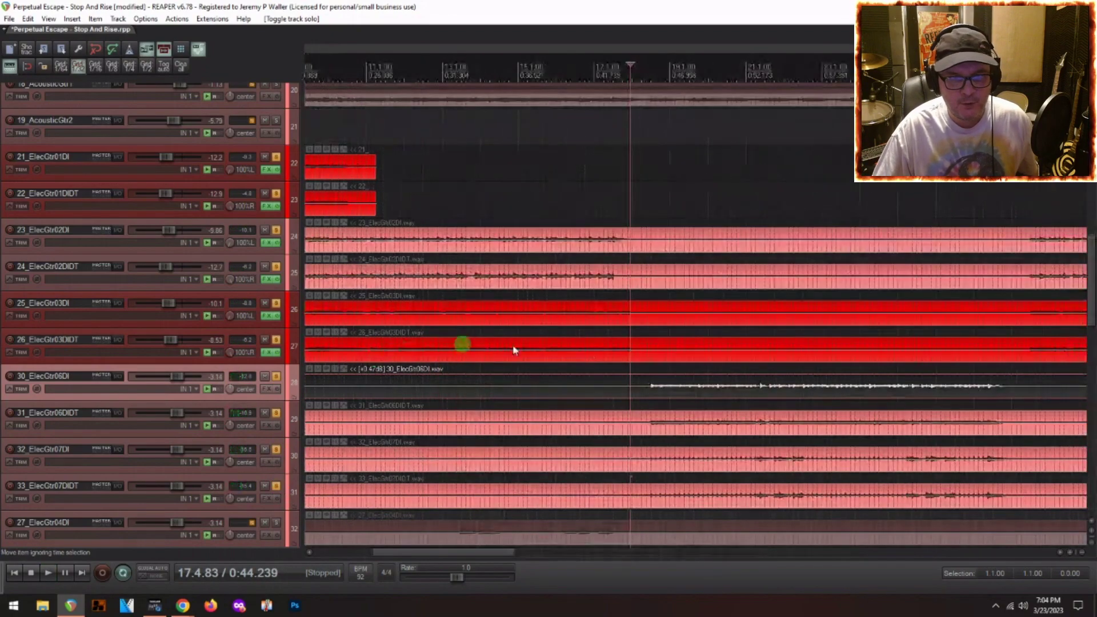
{"action": "left_click", "coordinate": [643, 359]}
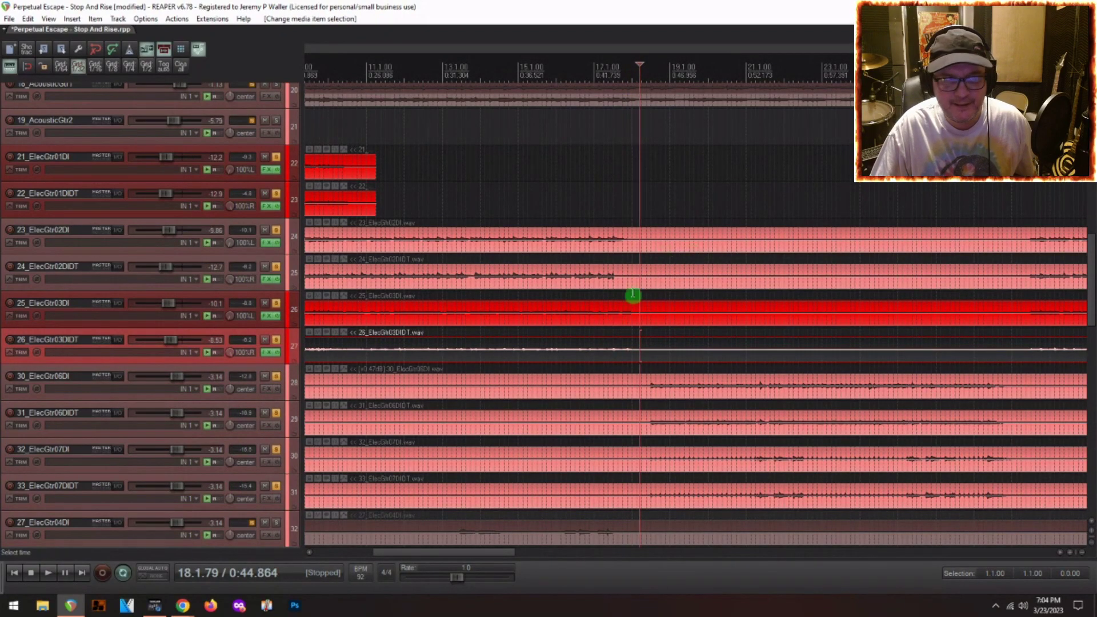
{"action": "left_click", "coordinate": [28, 65]}
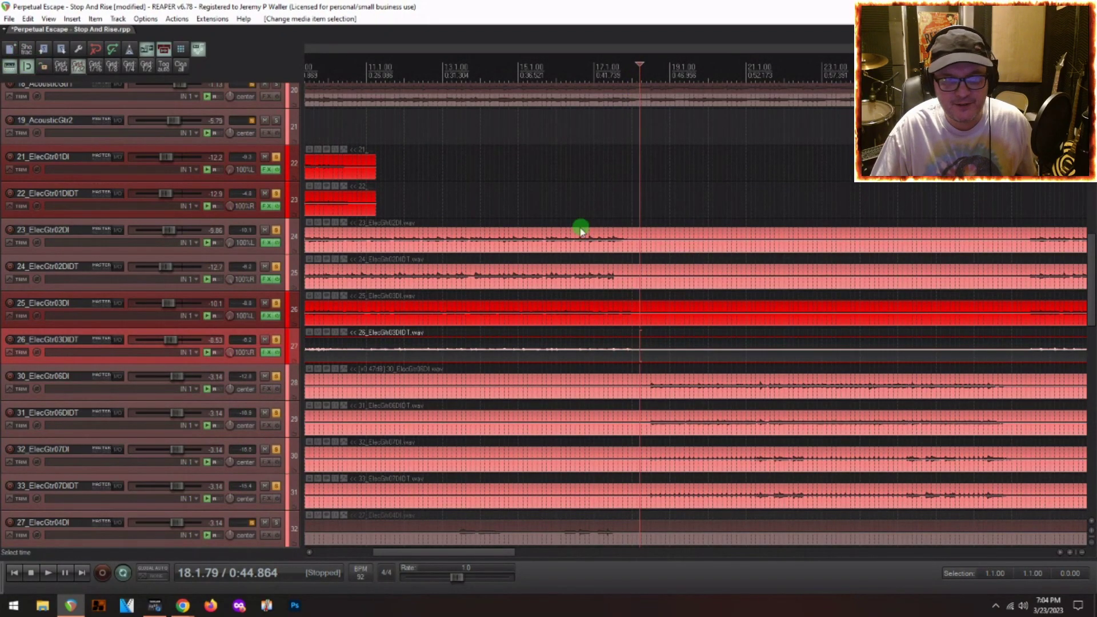
{"action": "left_click", "coordinate": [638, 290]}
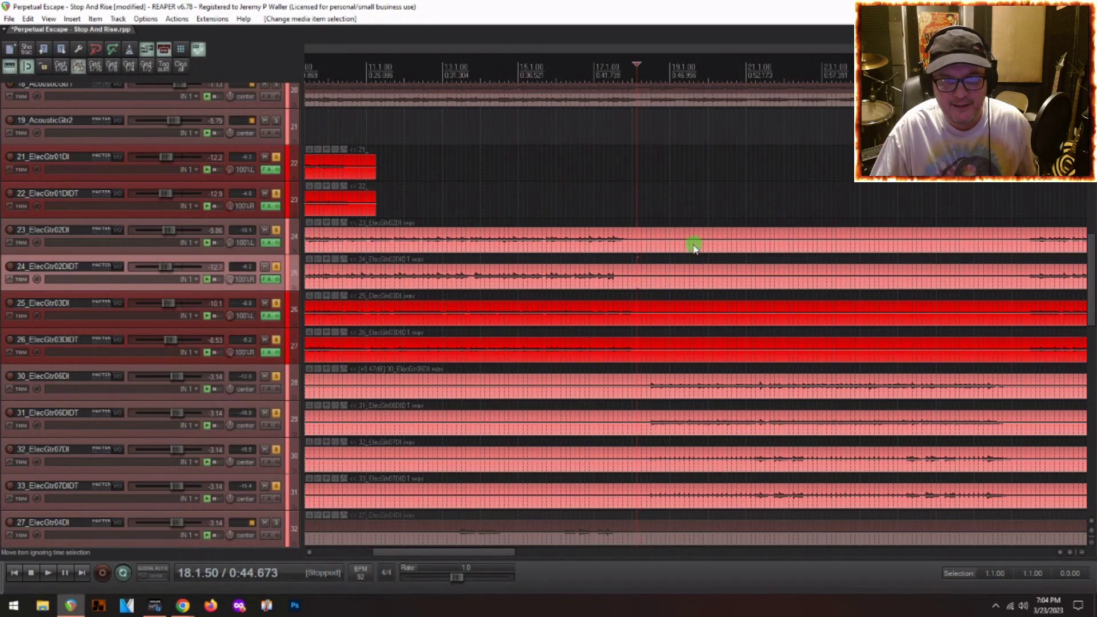
{"action": "left_click_drag", "start_coordinate": [694, 243], "coordinate": [656, 496]}
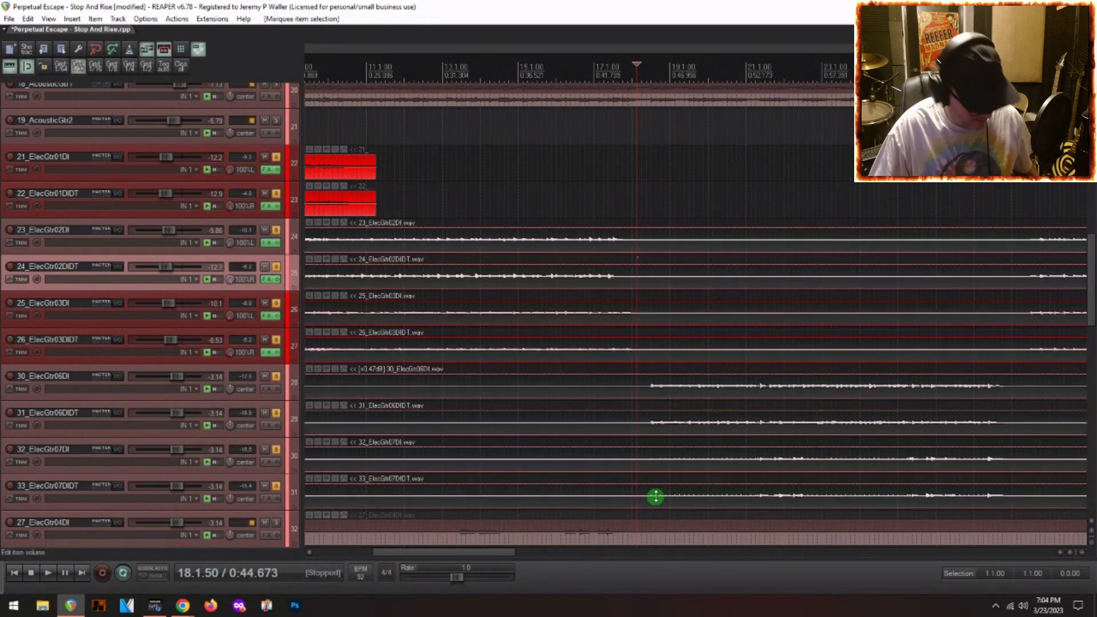
{"action": "key", "text": "s"}
{"action": "scroll", "coordinate": [764, 288], "scroll_direction": "down", "scroll_amount": 3}
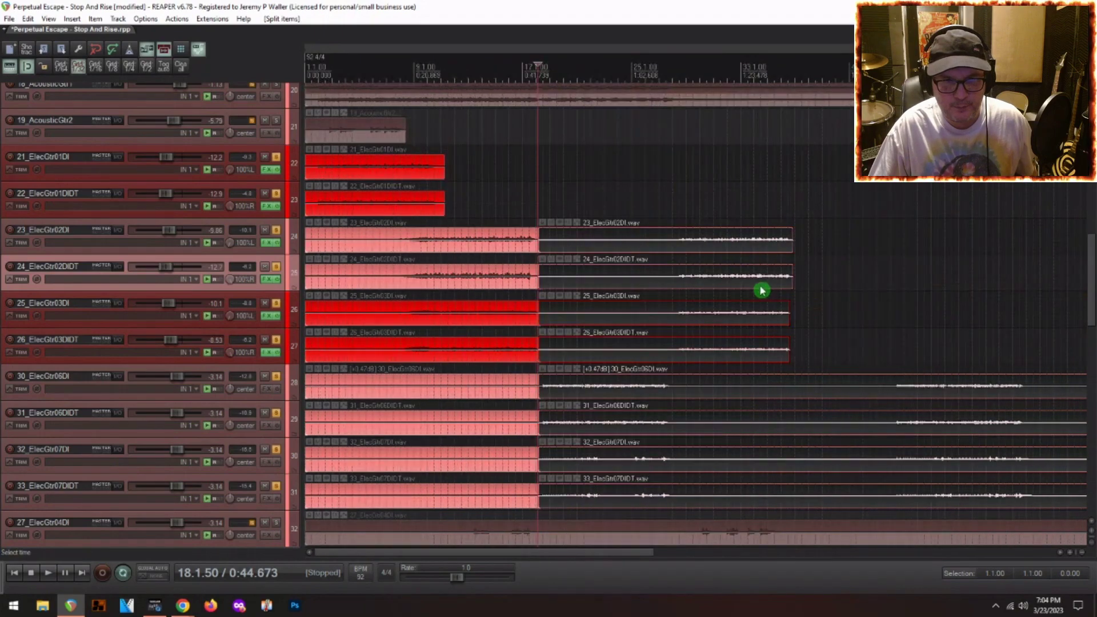
Split the items on guitar tracks 23 to 26 and 30 to 33 at 28.2.75, just before the next riff.
{"action": "scroll", "coordinate": [673, 274], "scroll_direction": "up", "scroll_amount": 3}
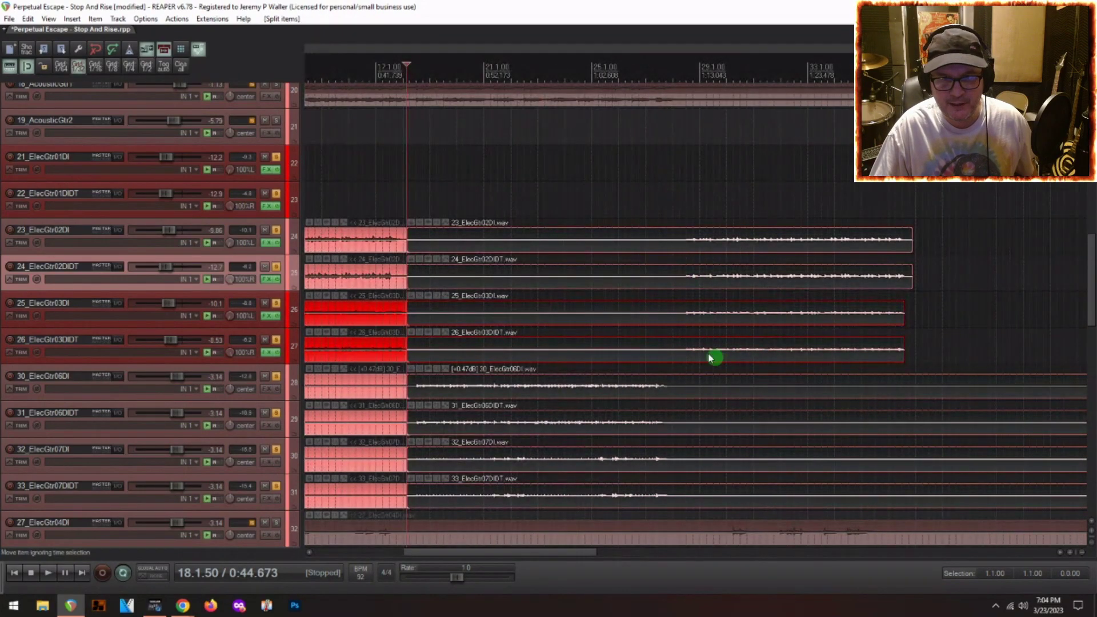
{"action": "left_click", "coordinate": [674, 358], "text": "ctrl"}
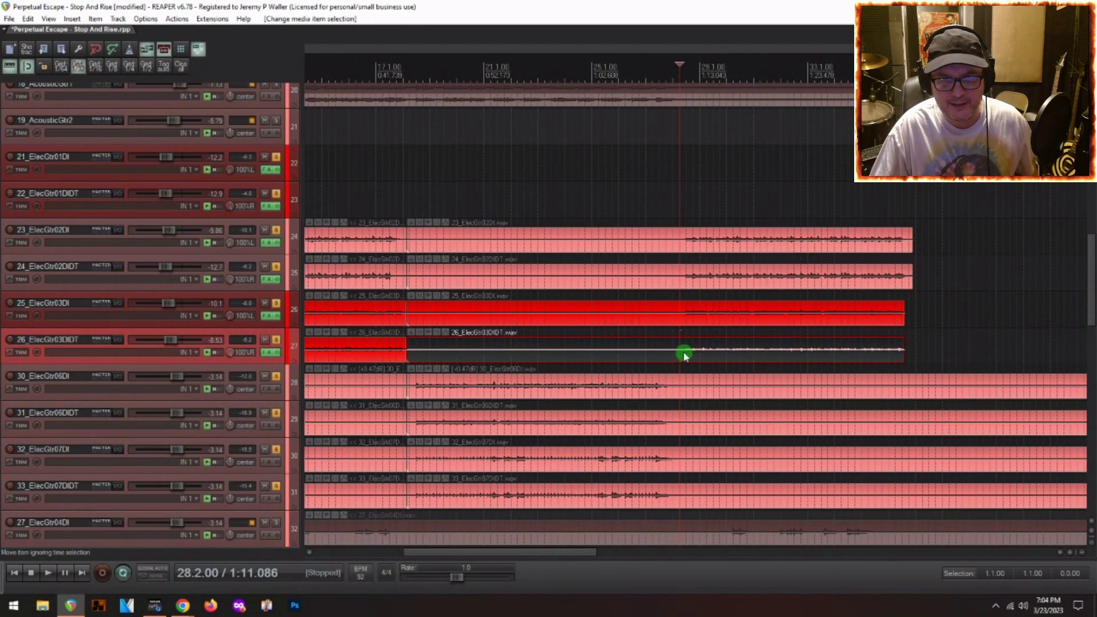
{"action": "scroll", "coordinate": [685, 361], "scroll_direction": "up", "scroll_amount": 3}
{"action": "left_click", "coordinate": [686, 359]}
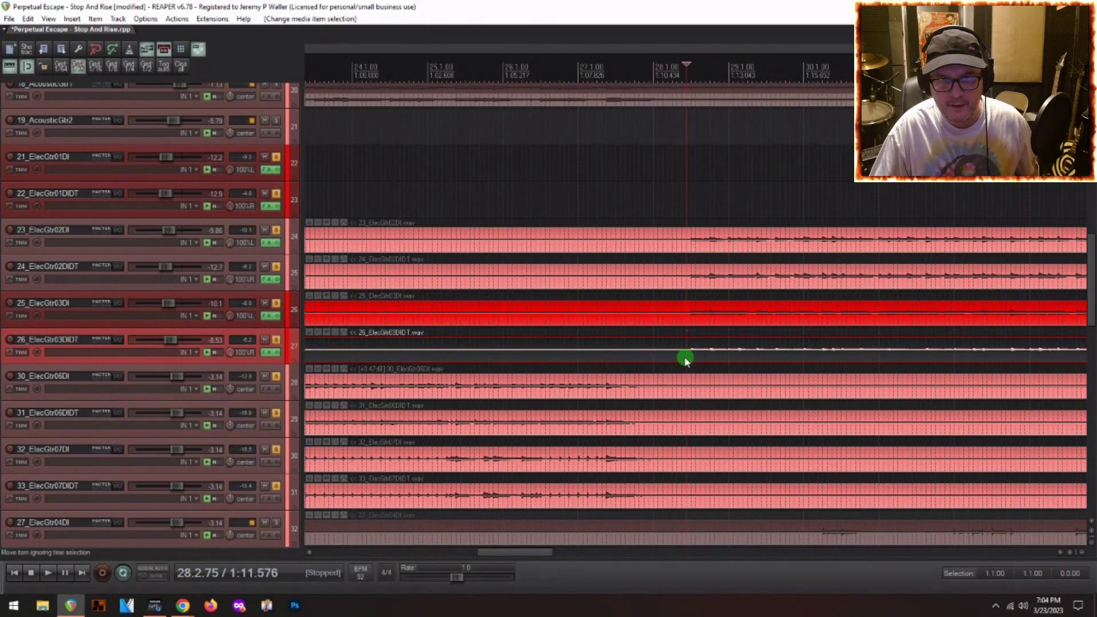
{"action": "left_click_drag", "start_coordinate": [680, 234], "coordinate": [577, 483]}
{"action": "key", "text": "s"}
{"action": "scroll", "coordinate": [722, 414], "scroll_direction": "down", "scroll_amount": 4}
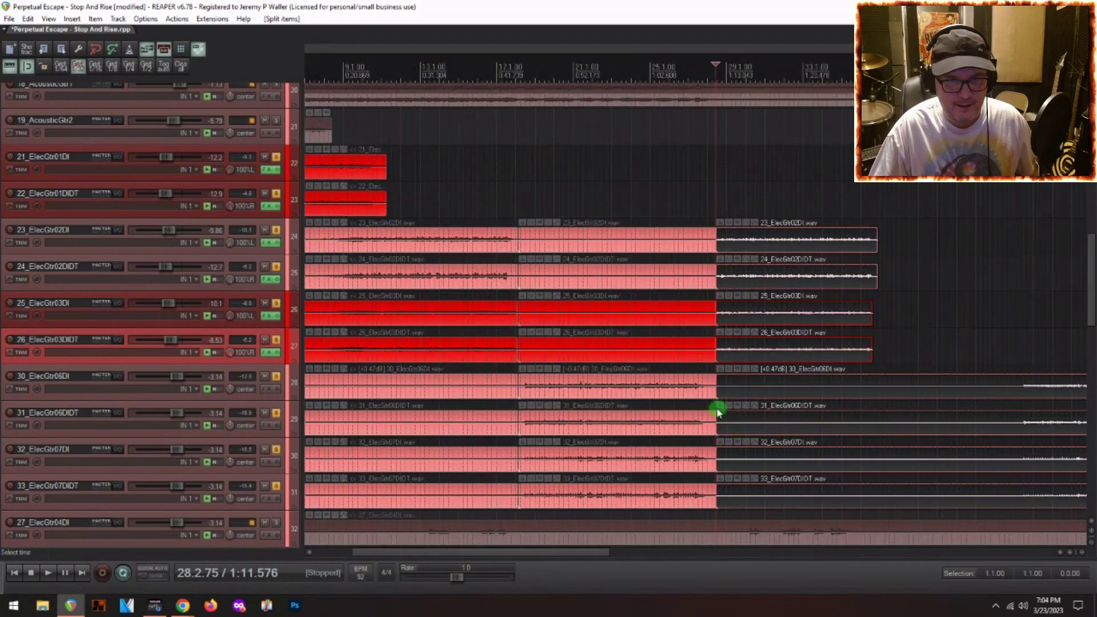
Replace the silent middle sections on guitar tracks 23 to 26 with the matching middle sections from tracks 30 to 33.
{"action": "left_click_drag", "start_coordinate": [652, 241], "coordinate": [592, 350]}
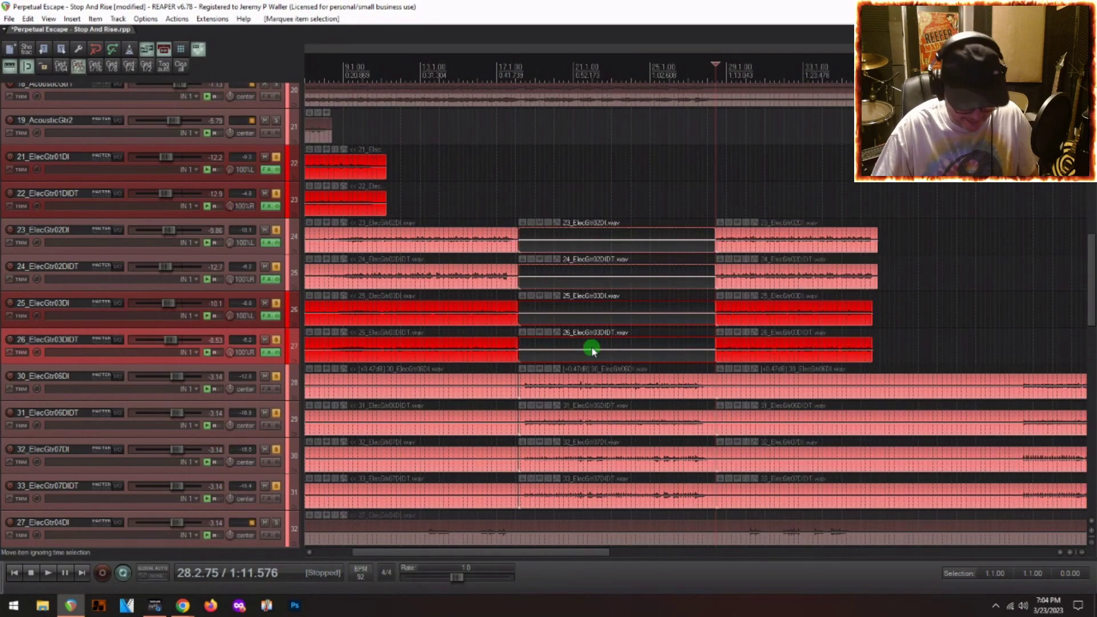
{"action": "key", "text": "Delete"}
{"action": "left_click_drag", "start_coordinate": [588, 380], "coordinate": [559, 517]}
{"action": "left_click_drag", "start_coordinate": [567, 387], "coordinate": [574, 246]}
Play the combined guitar tracks from just before the first join to check the moved section.
{"action": "left_click", "coordinate": [508, 209]}
{"action": "key", "text": "space"}
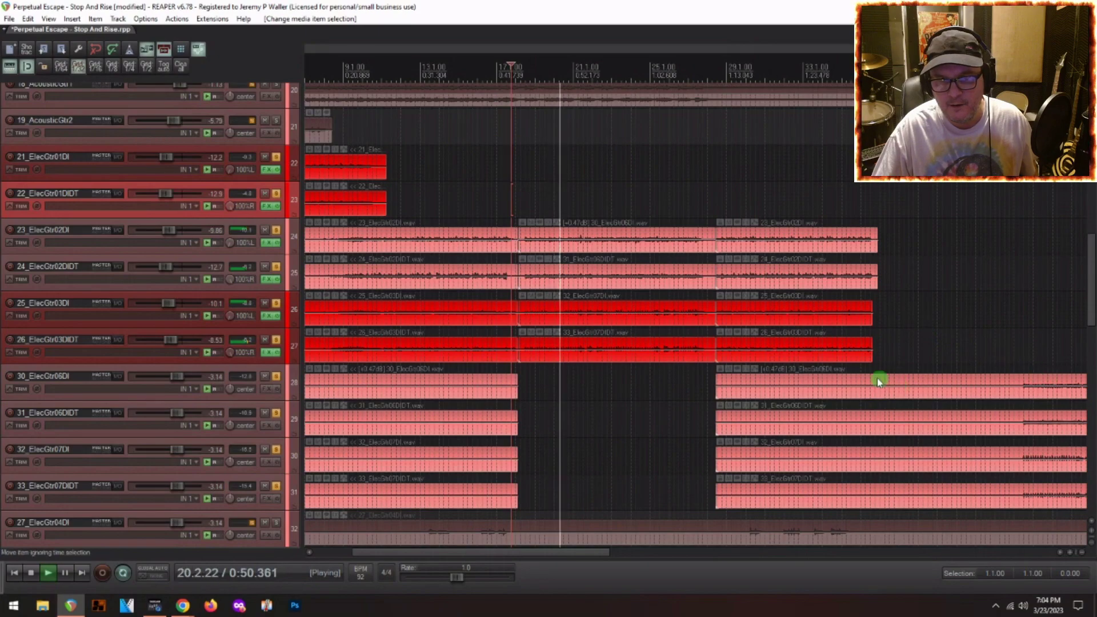
{"action": "scroll", "coordinate": [880, 343], "scroll_direction": "up", "scroll_amount": 3}
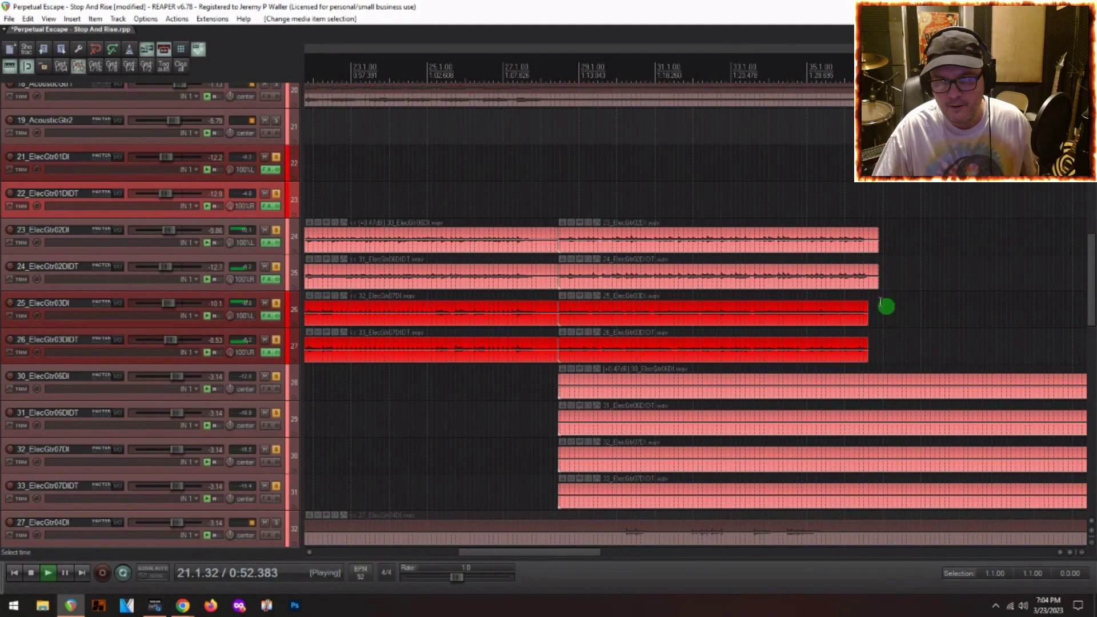
{"action": "scroll", "coordinate": [910, 378], "scroll_direction": "down", "scroll_amount": 3}
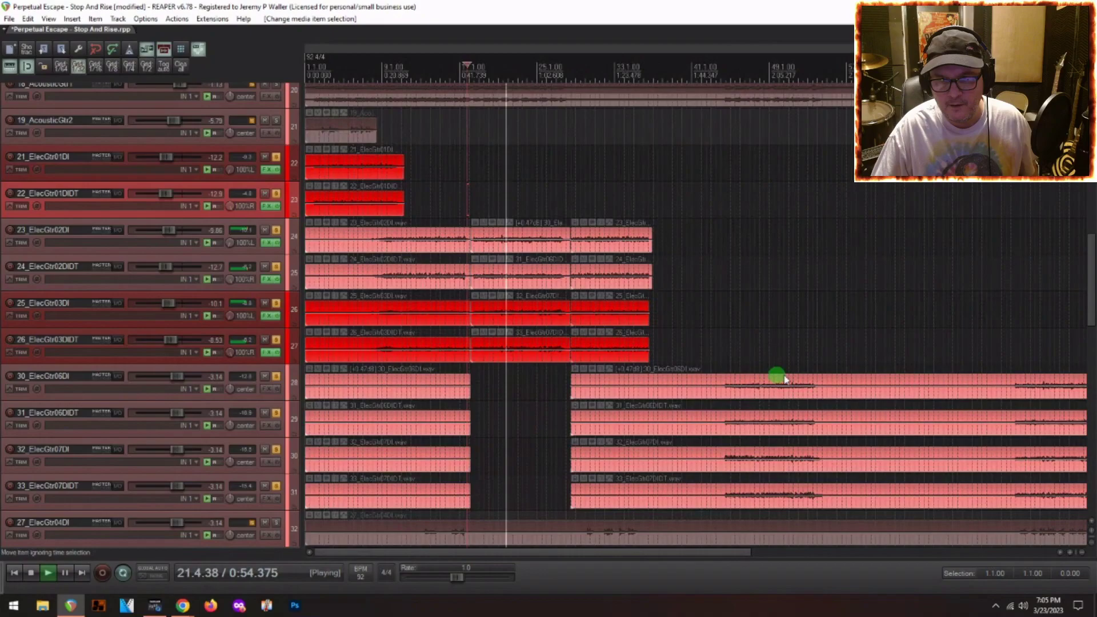
{"action": "scroll", "coordinate": [743, 372], "scroll_direction": "down", "scroll_amount": 3}
{"action": "key", "text": "space"}
Split the items on tracks 30 to 33 at 44.1.00, move the later parts up to tracks 23 to 26, and audition them.
{"action": "left_click", "coordinate": [601, 391]}
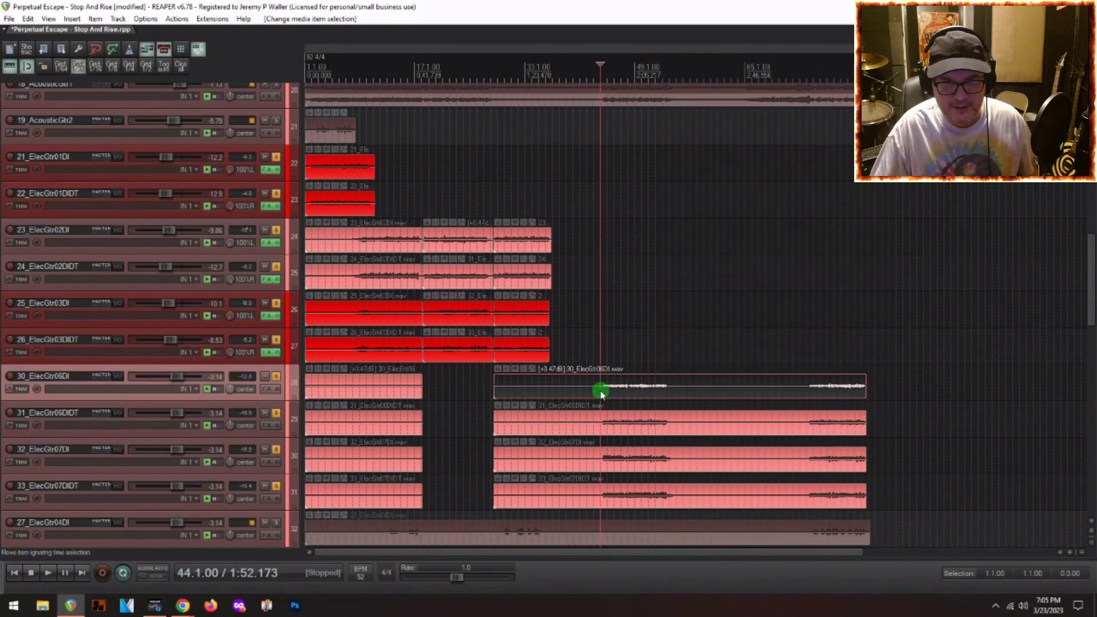
{"action": "left_click_drag", "start_coordinate": [638, 384], "coordinate": [608, 504]}
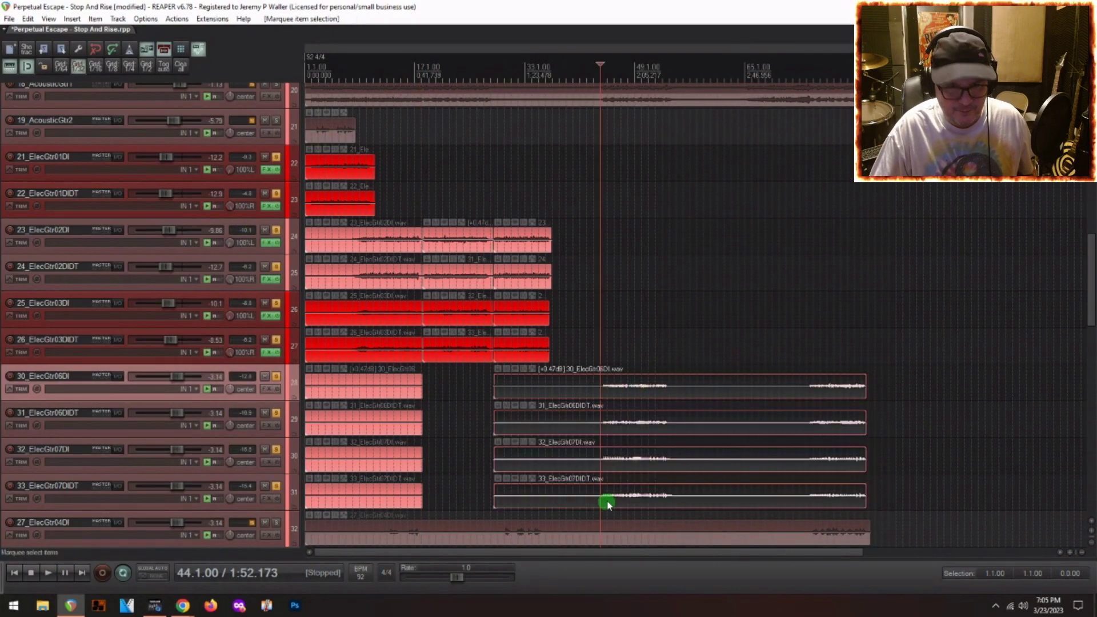
{"action": "key", "text": "s"}
{"action": "left_click_drag", "start_coordinate": [619, 379], "coordinate": [603, 245]}
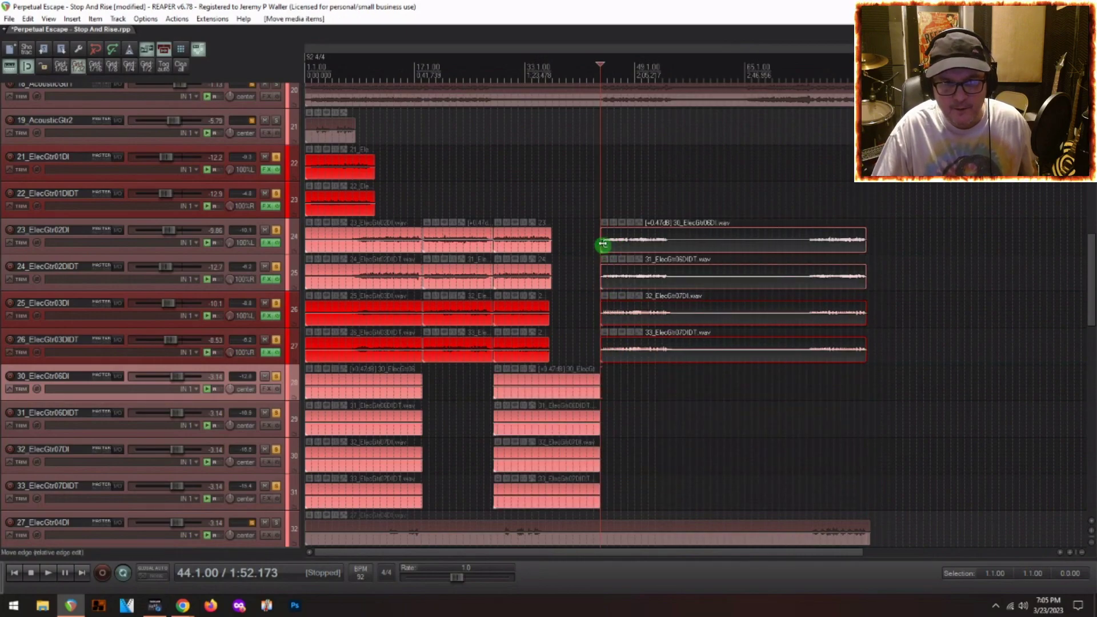
{"action": "left_click", "coordinate": [598, 180]}
{"action": "key", "text": "space"}
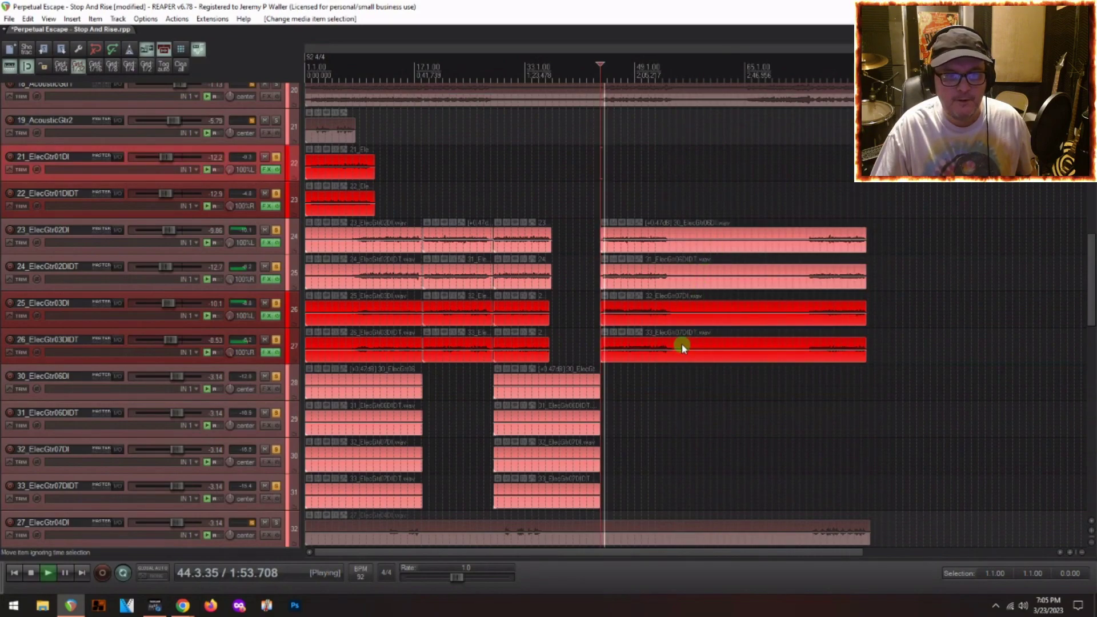
{"action": "key", "text": "space"}
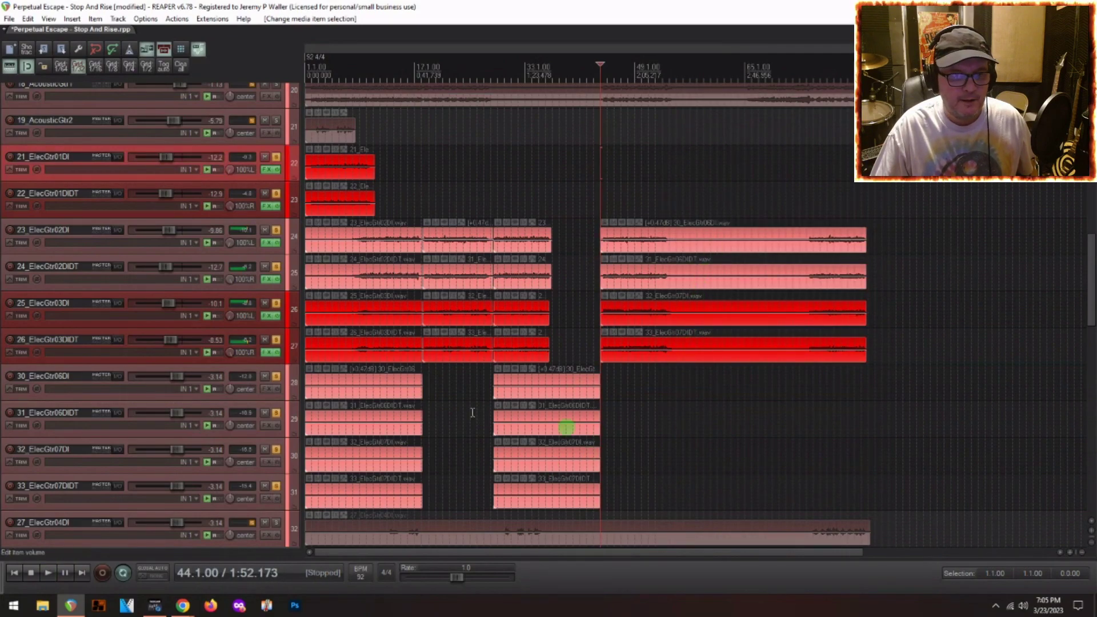
Delete emptied tracks 30 to 33 and briefly play the remaining guitars from 44.1.00.
{"action": "left_click", "coordinate": [106, 374]}
{"action": "left_click", "coordinate": [88, 482], "text": "shift"}
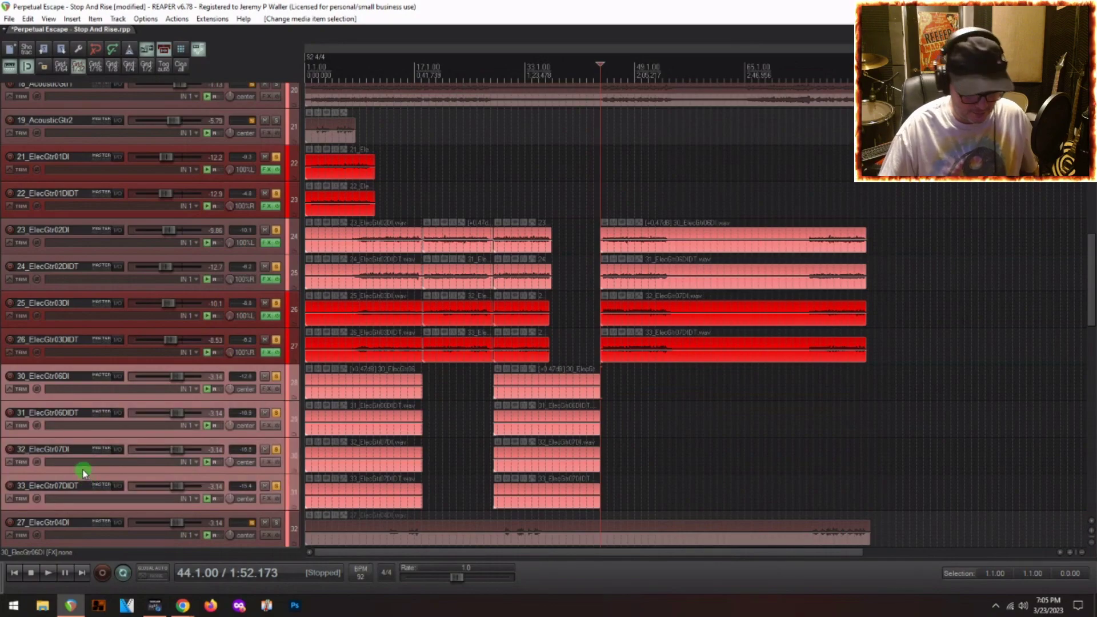
{"action": "key", "text": "Delete"}
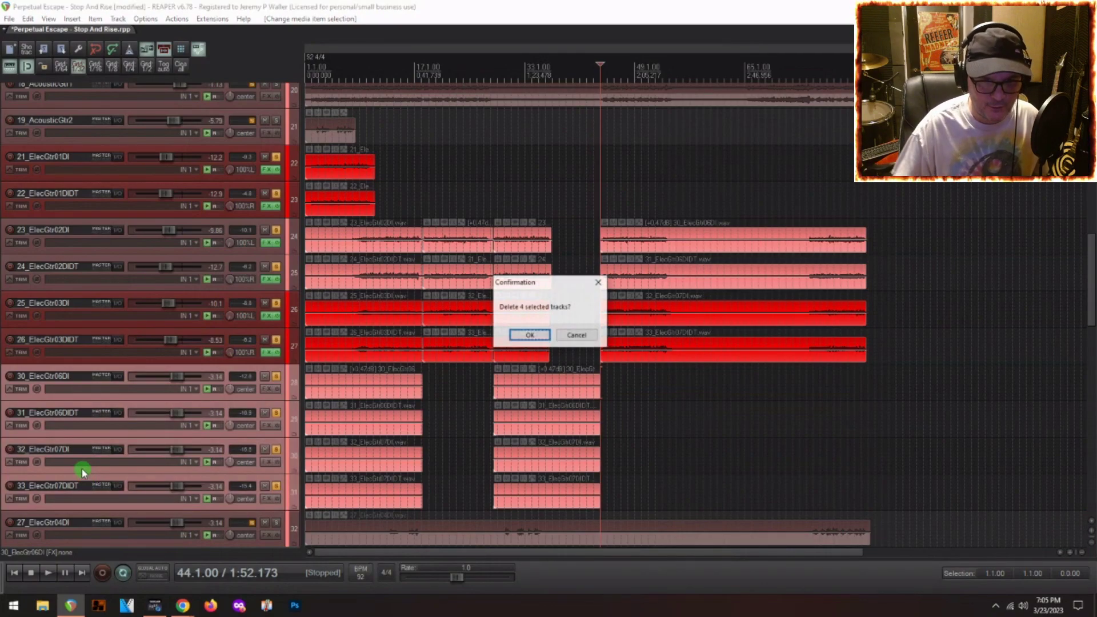
{"action": "left_click", "coordinate": [529, 335]}
{"action": "key", "text": "space"}
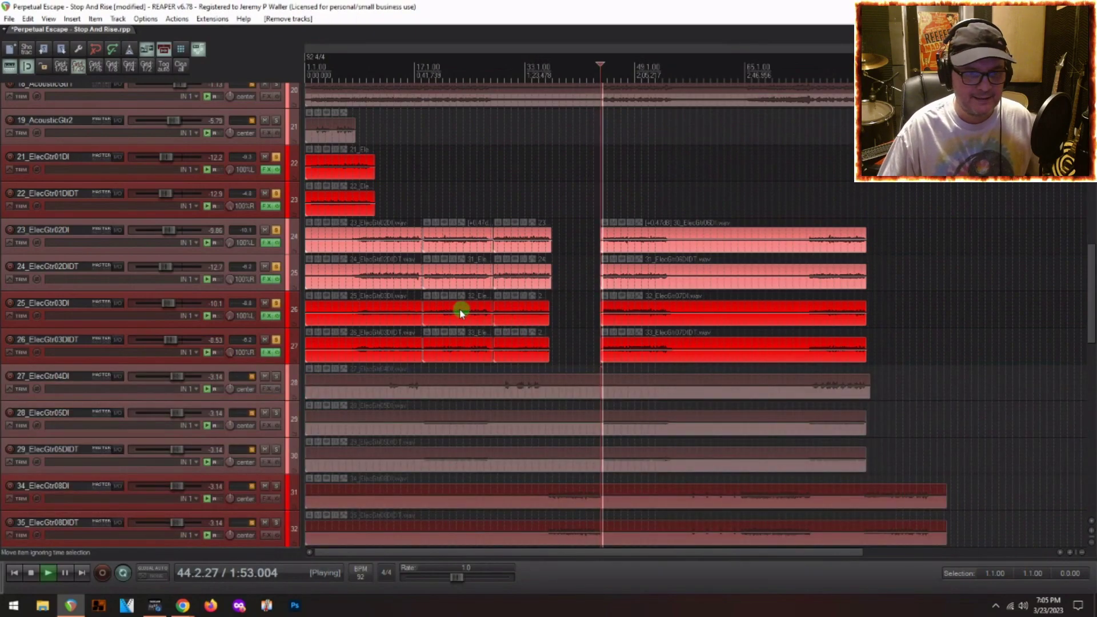
{"action": "key", "text": "space"}
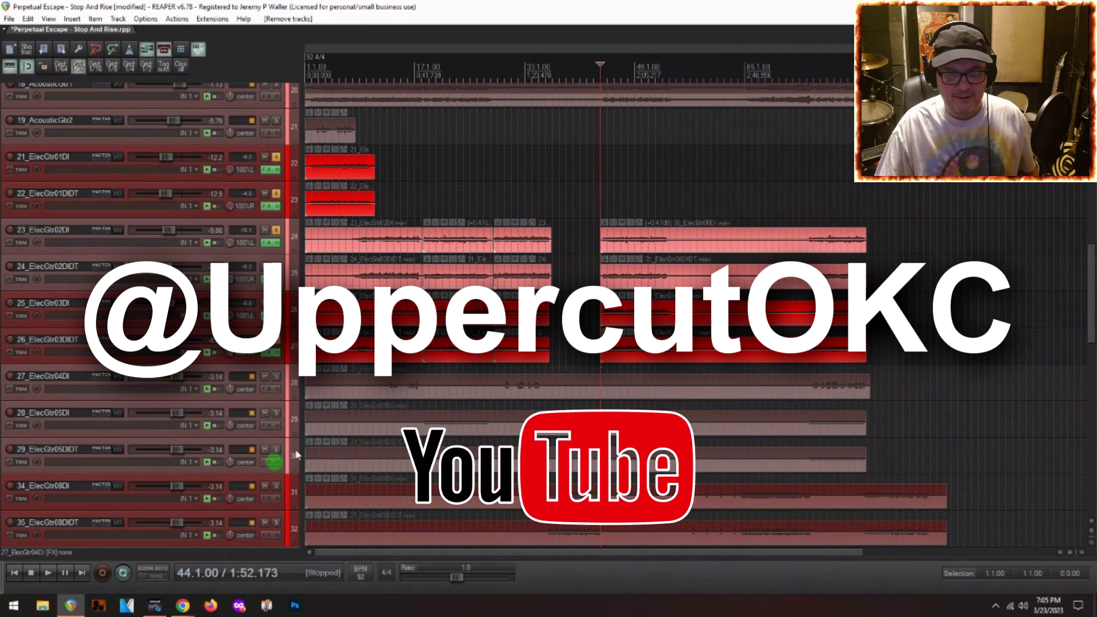
Move guitar tracks 34 to 37 up so they sit directly below track 26.
{"action": "scroll", "coordinate": [278, 419], "scroll_direction": "down", "scroll_amount": 2}
{"action": "scroll", "coordinate": [278, 419], "scroll_direction": "down", "scroll_amount": 1}
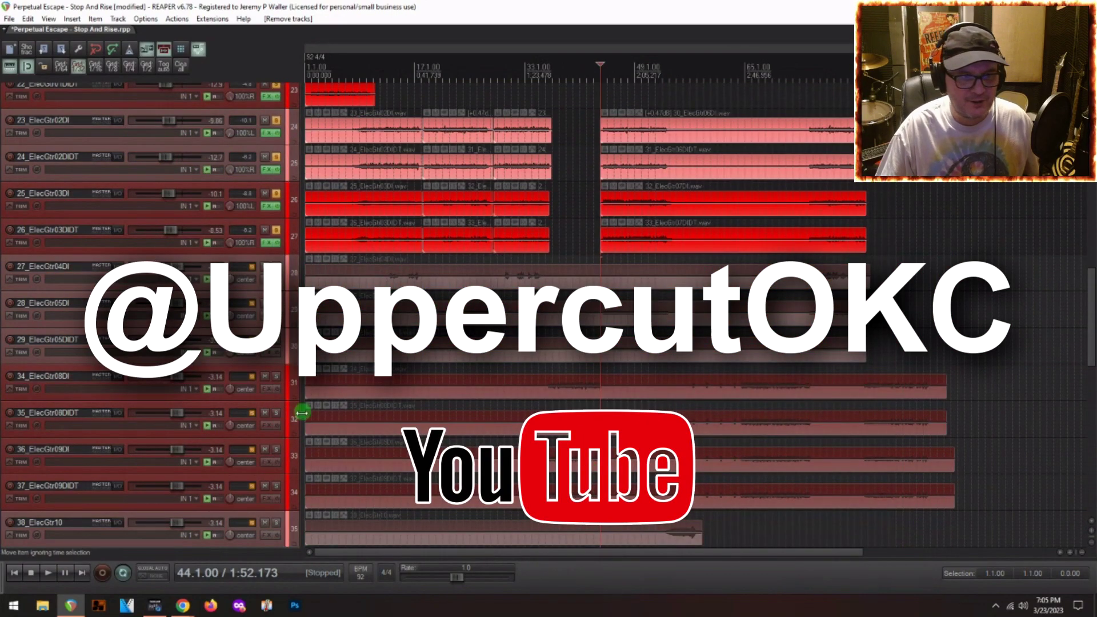
{"action": "left_click", "coordinate": [90, 369]}
{"action": "left_click", "coordinate": [89, 483], "text": "shift"}
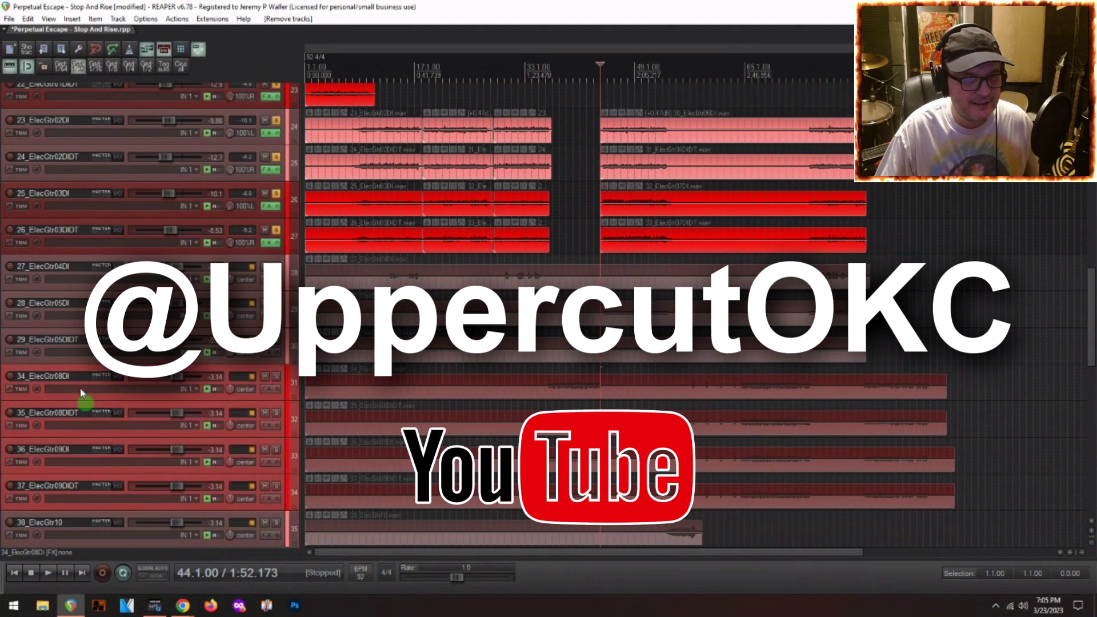
{"action": "left_click_drag", "start_coordinate": [75, 371], "coordinate": [76, 263]}
Play from 35.4.00 to hear how the current section on guitar tracks 23 to 26 ends.
{"action": "left_click", "coordinate": [537, 260]}
{"action": "scroll", "coordinate": [555, 262], "scroll_direction": "up", "scroll_amount": 4}
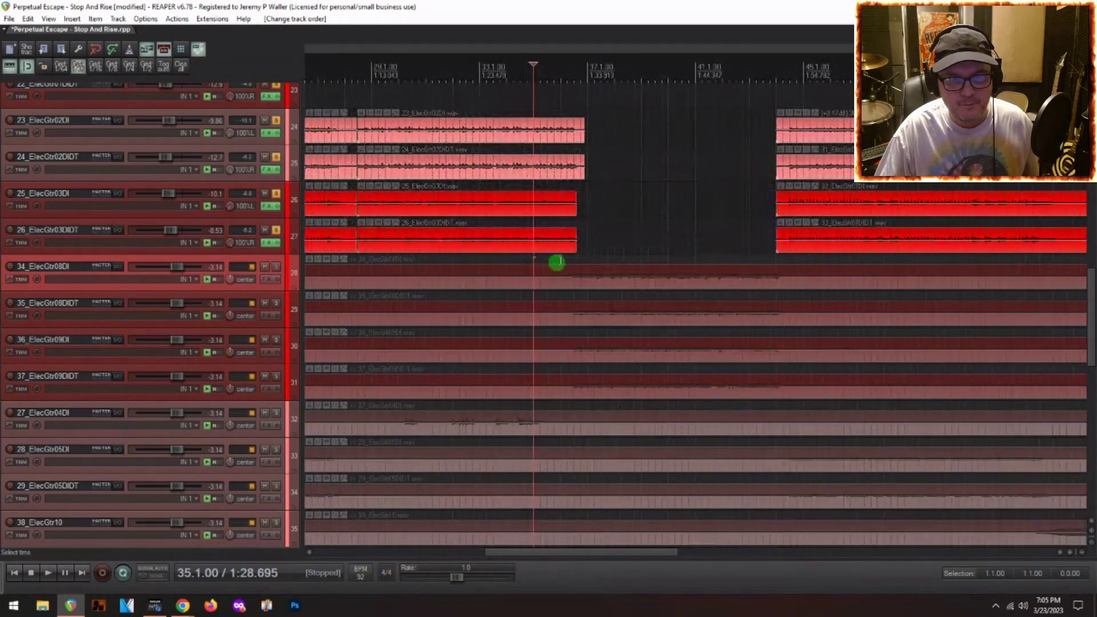
{"action": "left_click", "coordinate": [555, 260]}
{"action": "key", "text": "space"}
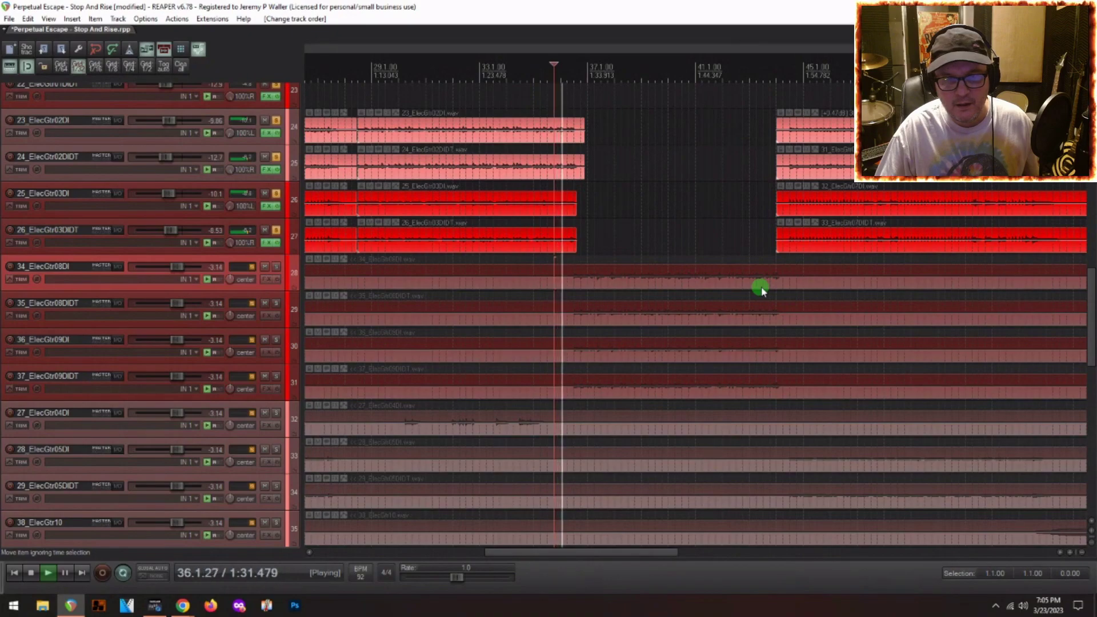
{"action": "key", "text": "space"}
Solo tracks 34 to 37 and play them along with tracks 23 to 26 from 35.4.00.
{"action": "left_click", "coordinate": [281, 316]}
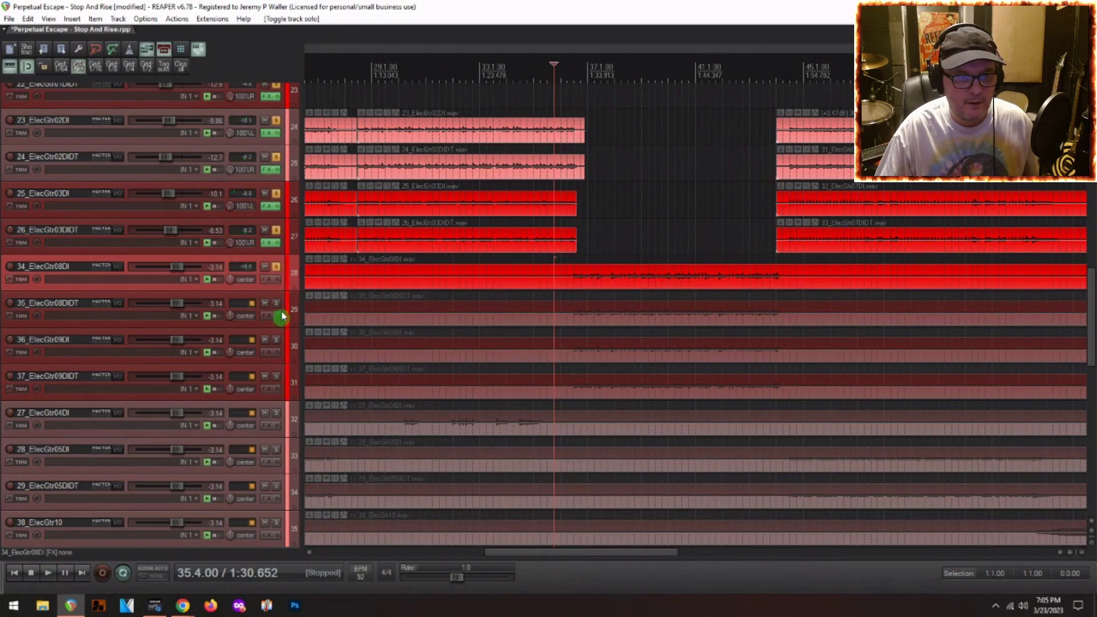
{"action": "left_click", "coordinate": [276, 303]}
{"action": "left_click", "coordinate": [276, 340]}
{"action": "left_click", "coordinate": [276, 376]}
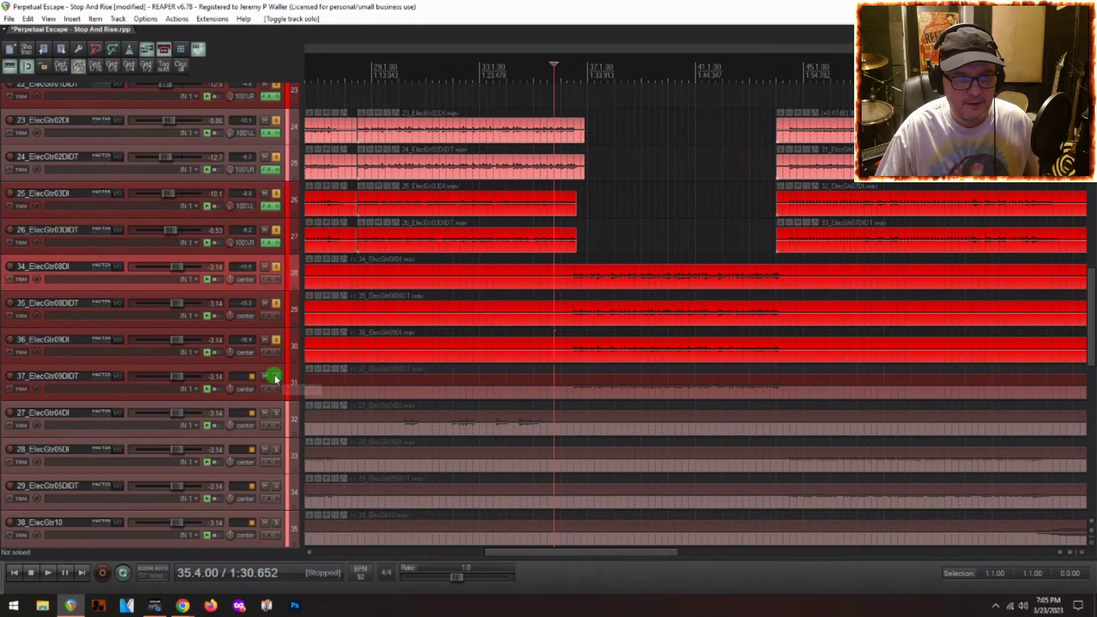
{"action": "key", "text": "space"}
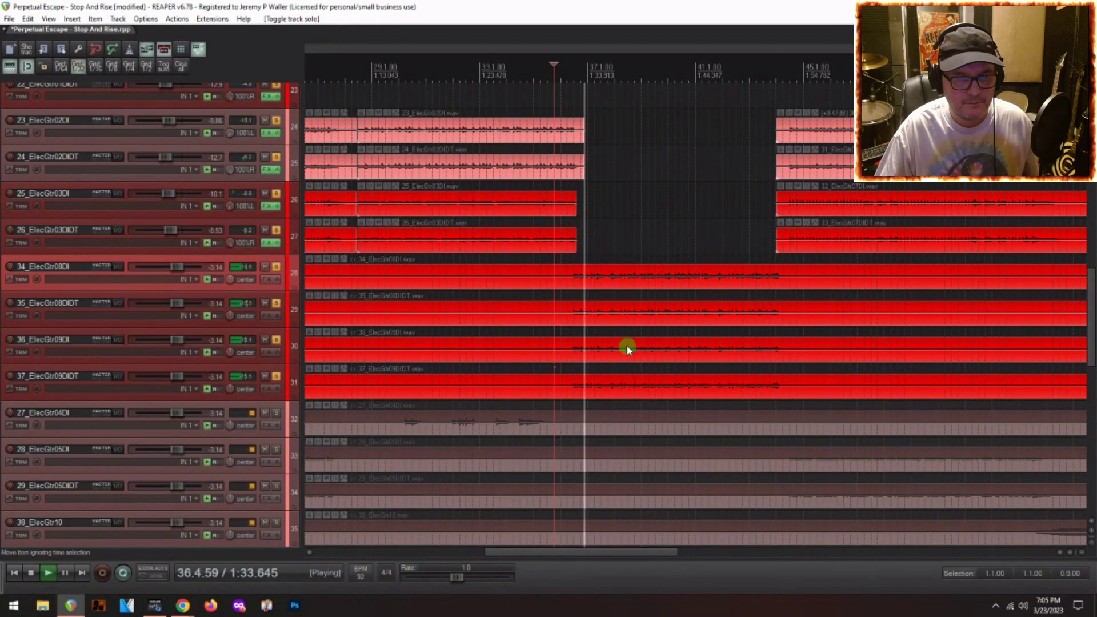
{"action": "key", "text": "space"}
Trim the ends of the items on guitar tracks 23 to 26 back to 36.3.00.
{"action": "left_click", "coordinate": [574, 266]}
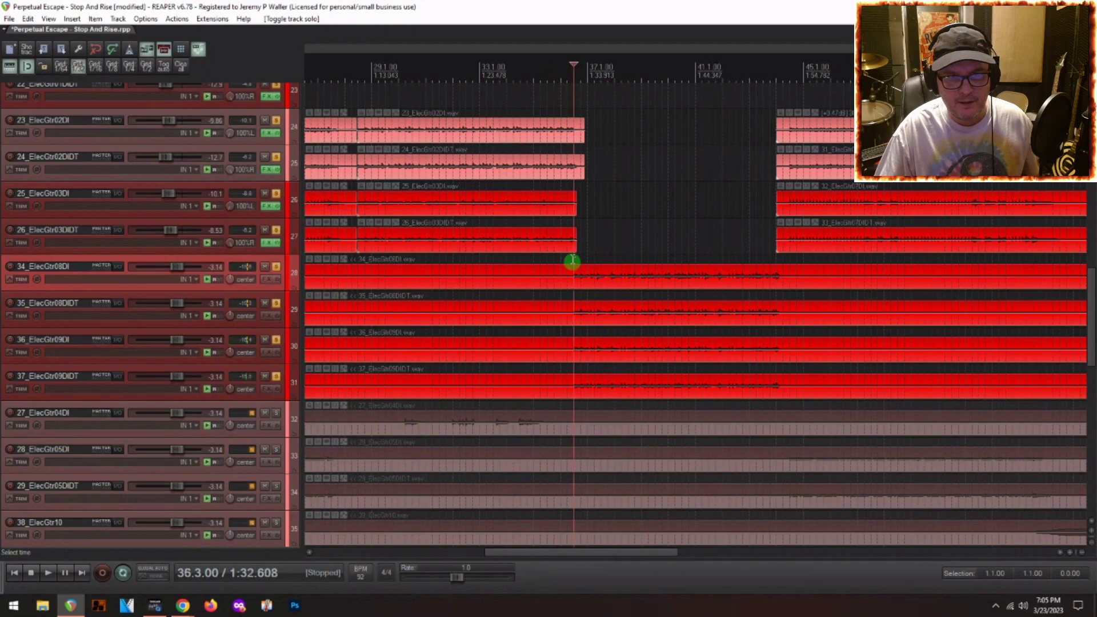
{"action": "scroll", "coordinate": [576, 260], "scroll_direction": "up", "scroll_amount": 3}
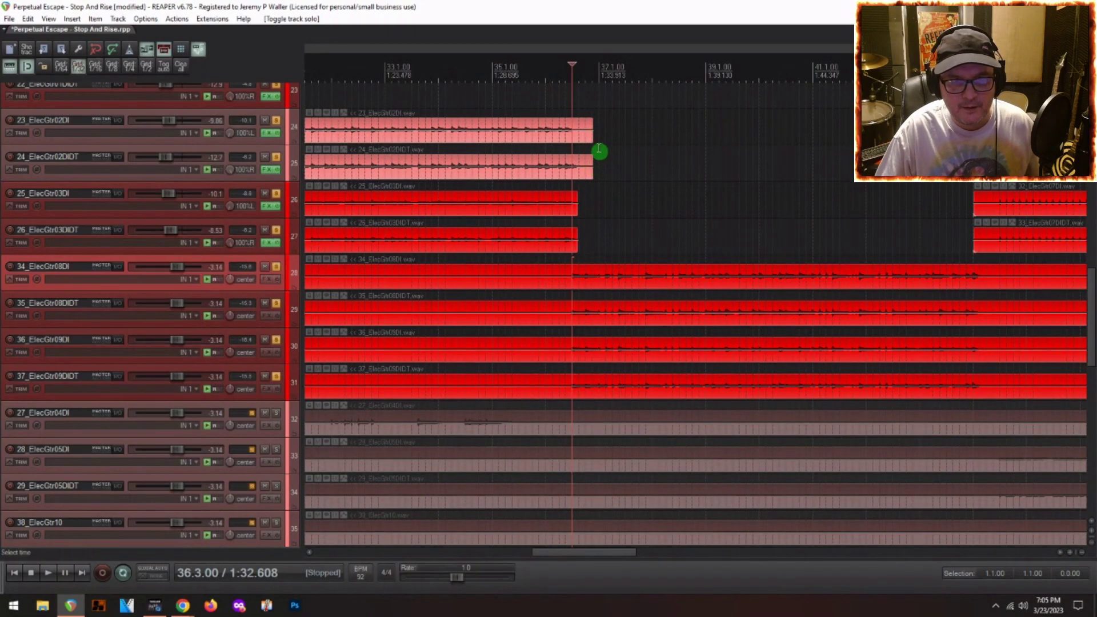
{"action": "left_click_drag", "start_coordinate": [591, 135], "coordinate": [570, 240]}
Split the items on tracks 34 to 37 at 36.3.00 and again at 44.2.00.
{"action": "left_click", "coordinate": [571, 266]}
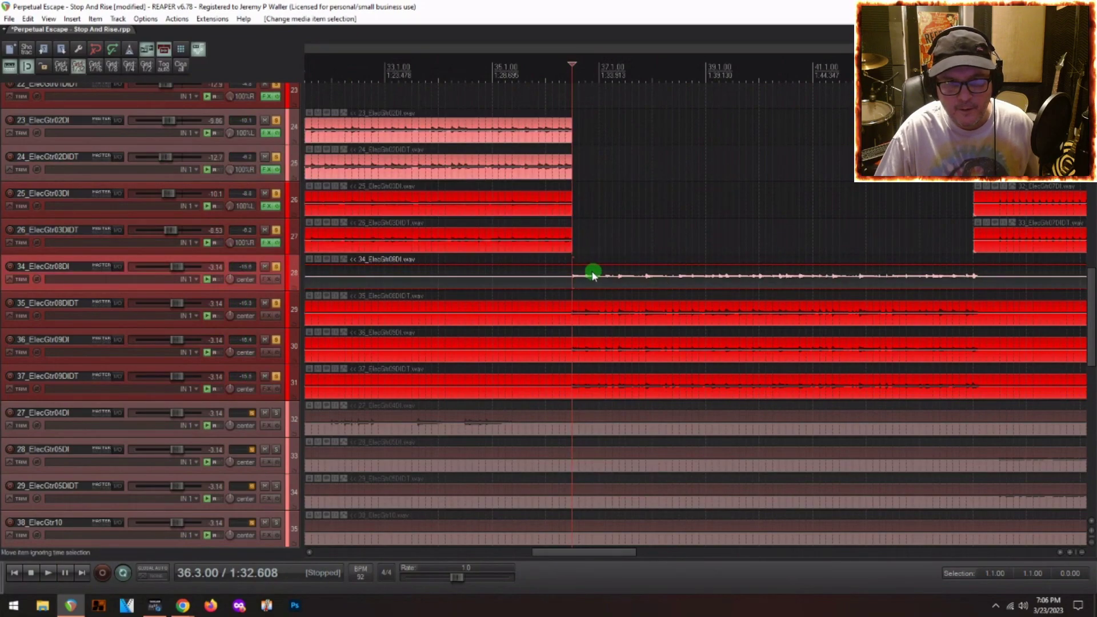
{"action": "left_click_drag", "start_coordinate": [588, 279], "coordinate": [573, 386]}
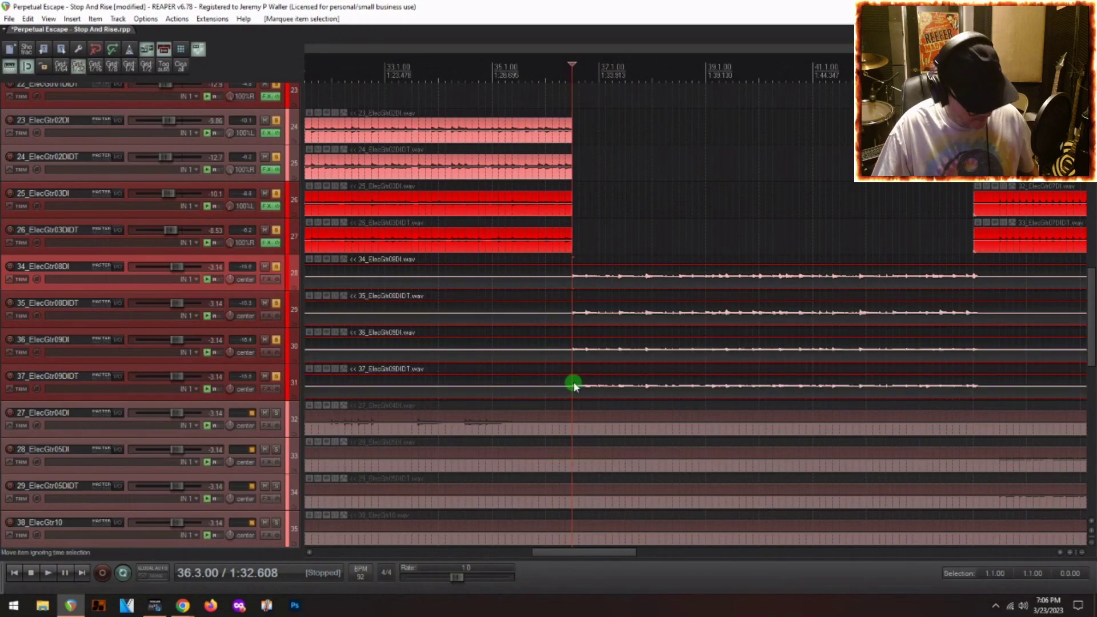
{"action": "key", "text": "s"}
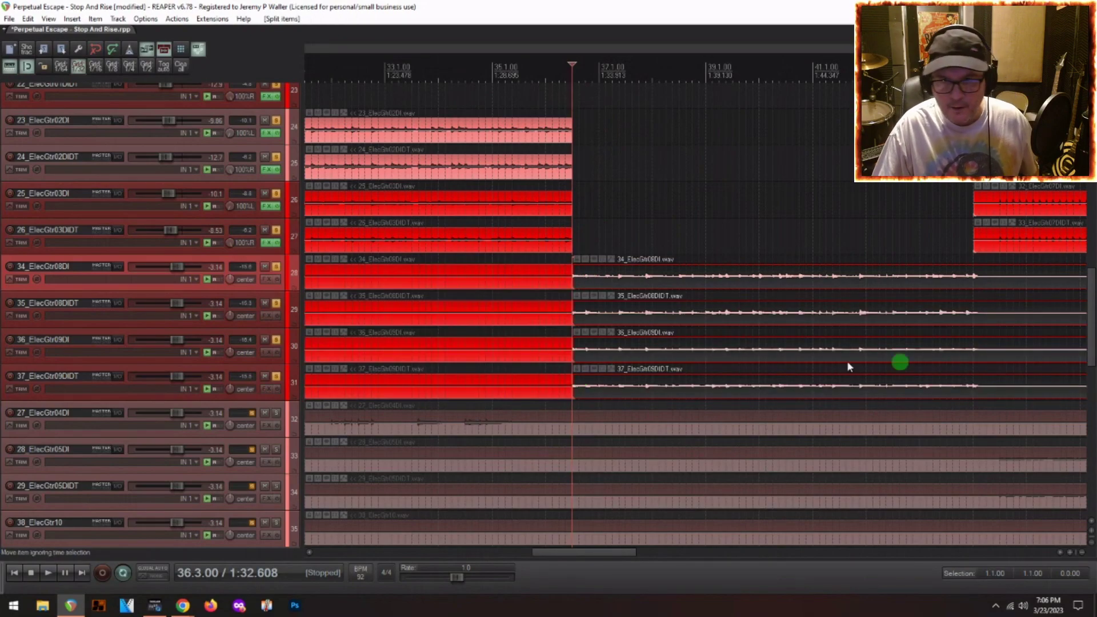
{"action": "left_click", "coordinate": [984, 283]}
{"action": "left_click_drag", "start_coordinate": [984, 269], "coordinate": [948, 393]}
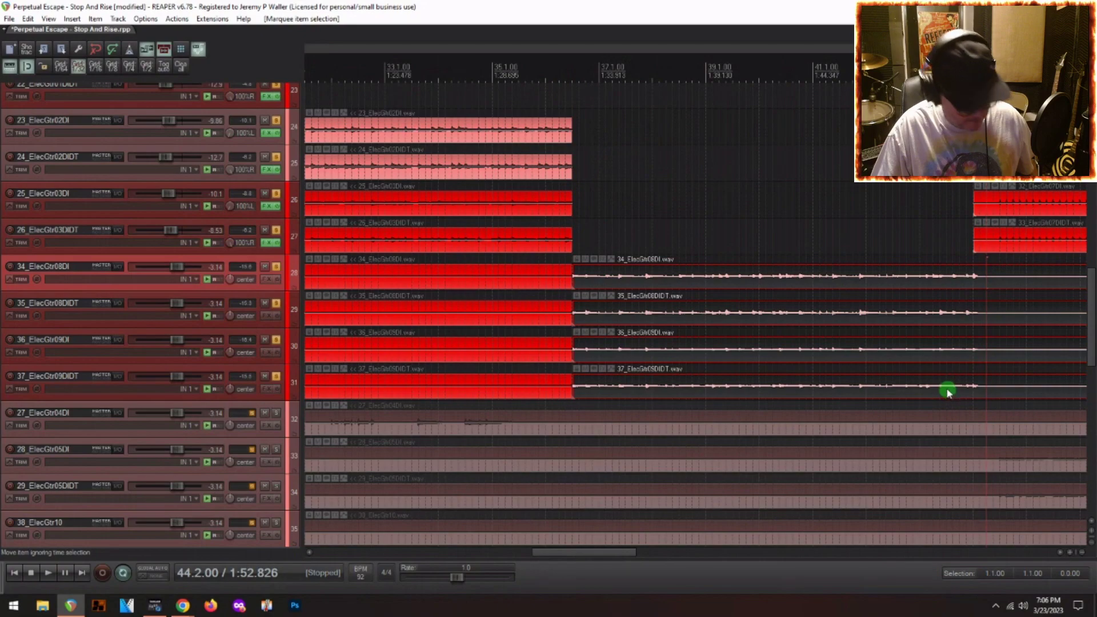
{"action": "key", "text": "s"}
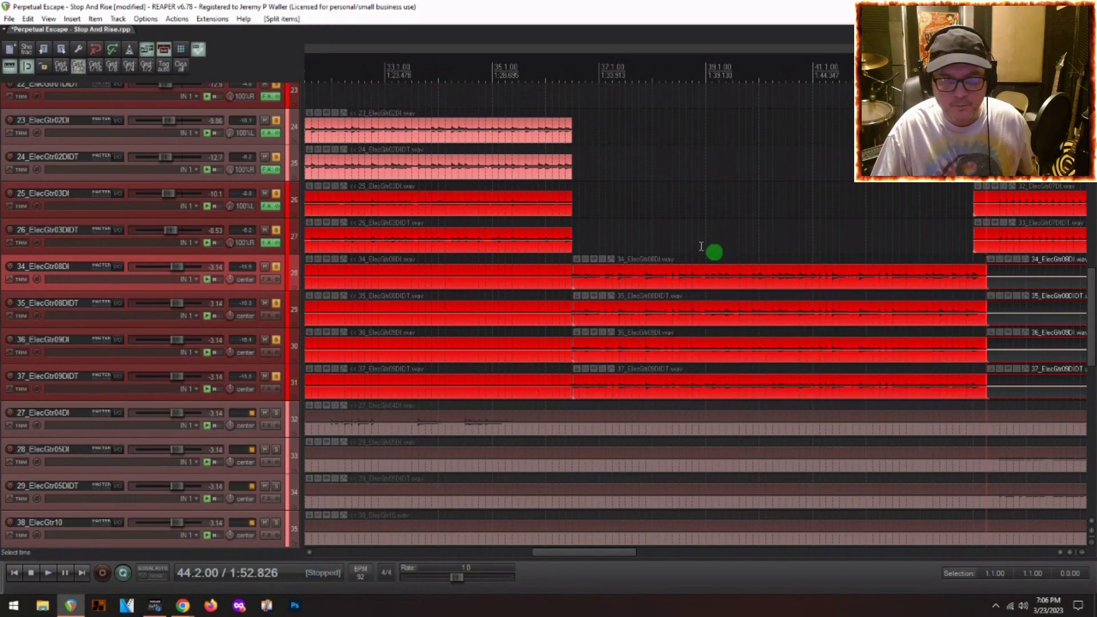
Move the sections between 36.3.00 and 44.2.00 from tracks 34 to 37 up to tracks 23 to 26 and play across the join.
{"action": "left_click", "coordinate": [573, 224]}
{"action": "left_click_drag", "start_coordinate": [644, 262], "coordinate": [607, 377]}
{"action": "left_click_drag", "start_coordinate": [609, 277], "coordinate": [598, 144]}
{"action": "left_click", "coordinate": [554, 243]}
{"action": "key", "text": "space"}
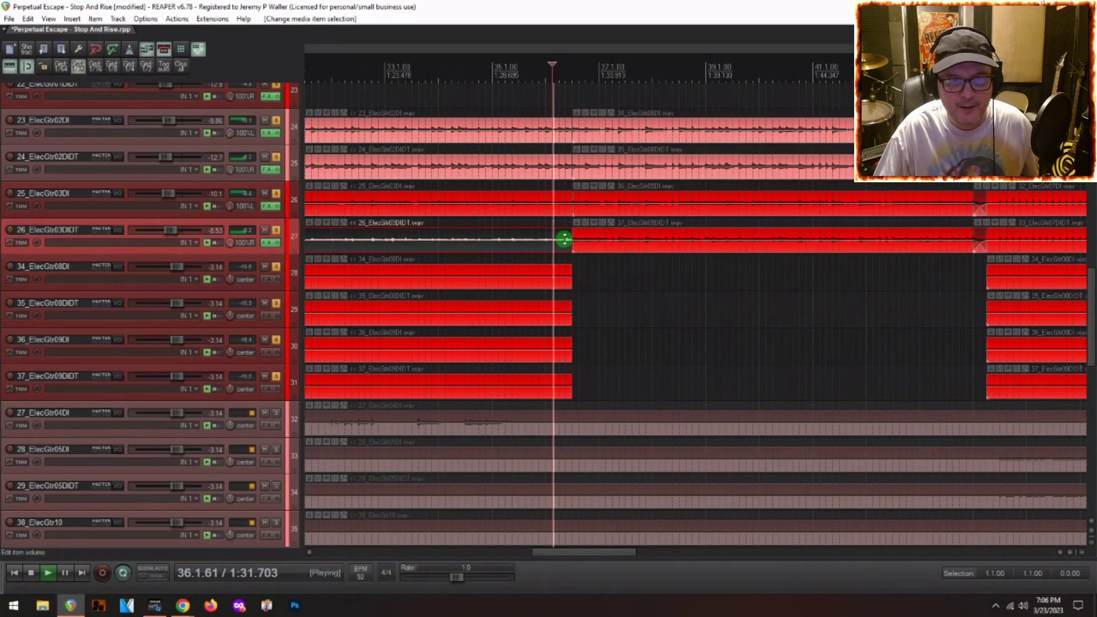
{"action": "key", "text": "space"}
Select the moved items on tracks 23 to 26, pull their starts slightly earlier at the 36.3.00 join, and audition it.
{"action": "scroll", "coordinate": [578, 235], "scroll_direction": "up", "scroll_amount": 4}
{"action": "left_click", "coordinate": [553, 245]}
{"action": "left_click", "coordinate": [594, 177]}
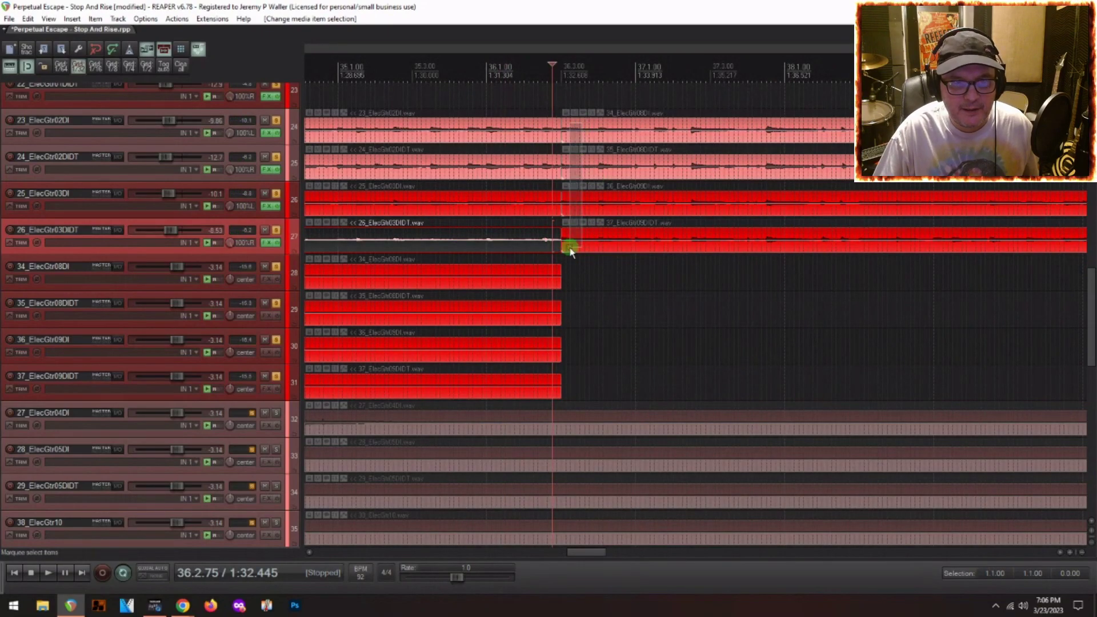
{"action": "left_click_drag", "start_coordinate": [571, 250], "coordinate": [94, 108]}
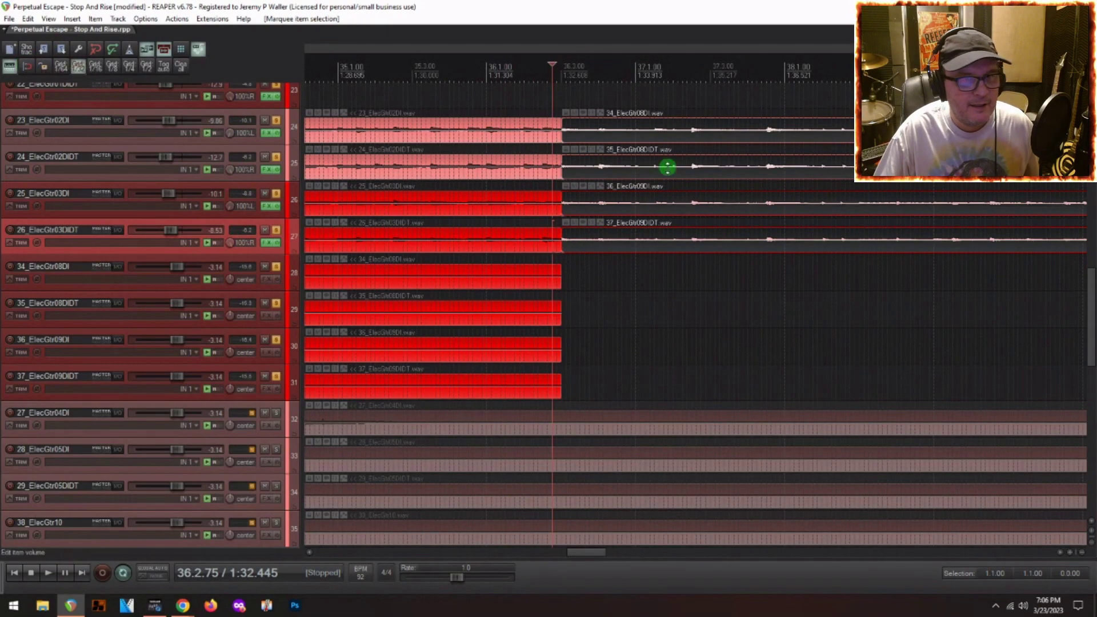
{"action": "scroll", "coordinate": [571, 246], "scroll_direction": "up", "scroll_amount": 5}
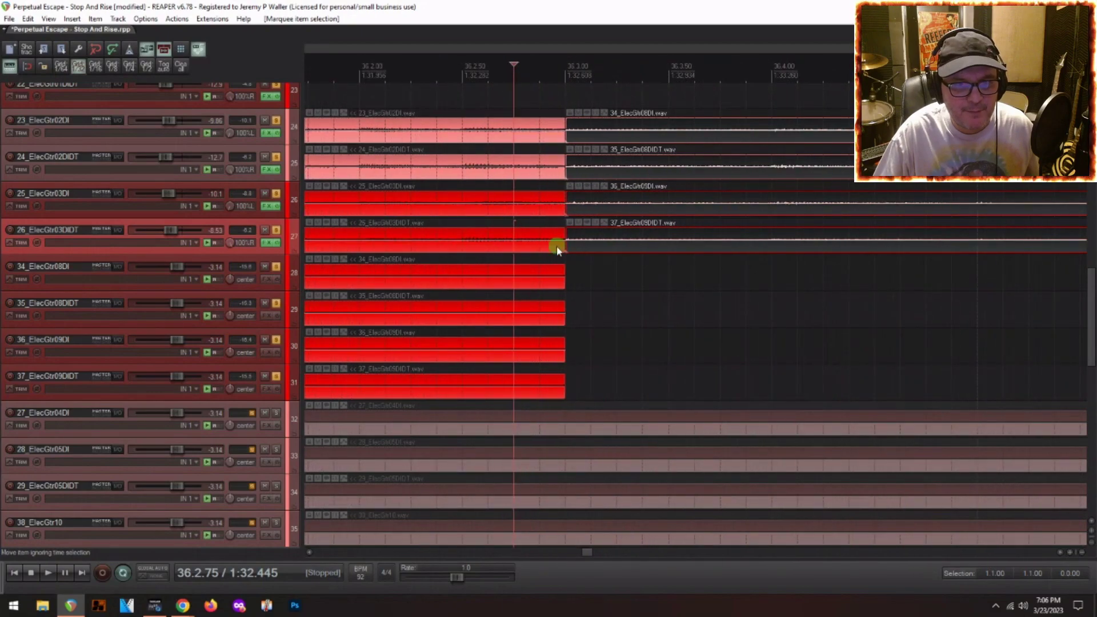
{"action": "left_click_drag", "start_coordinate": [569, 243], "coordinate": [564, 244]}
{"action": "key", "text": "space"}
{"action": "key", "text": "space"}
{"action": "left_click", "coordinate": [567, 271]}
{"action": "scroll", "coordinate": [567, 271], "scroll_direction": "down", "scroll_amount": 3}
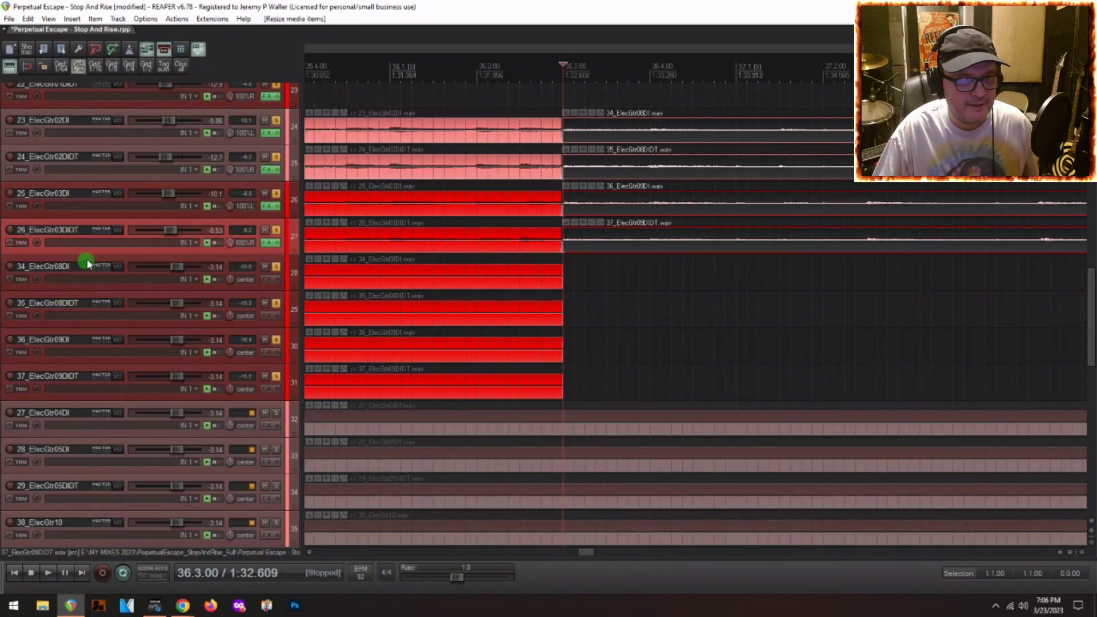
Examine the remaining material on tracks 34 to 37 after 44.2.00 to find the next section to move.
{"action": "scroll", "coordinate": [132, 272], "scroll_direction": "down", "scroll_amount": 5}
{"action": "scroll", "coordinate": [624, 123], "scroll_direction": "down", "scroll_amount": 4}
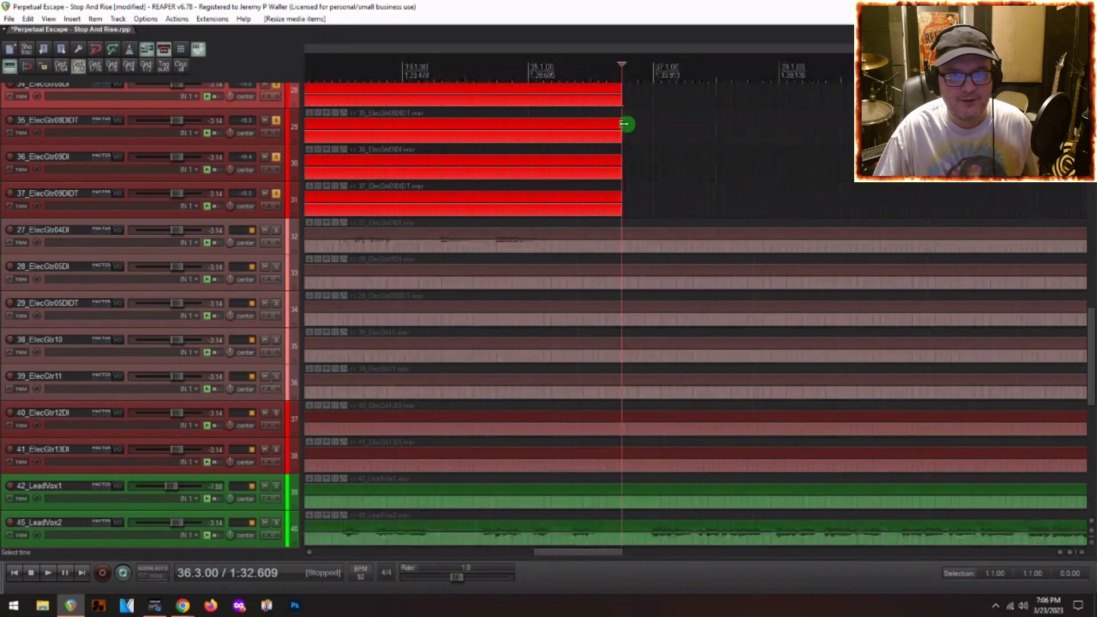
{"action": "scroll", "coordinate": [624, 124], "scroll_direction": "down", "scroll_amount": 5}
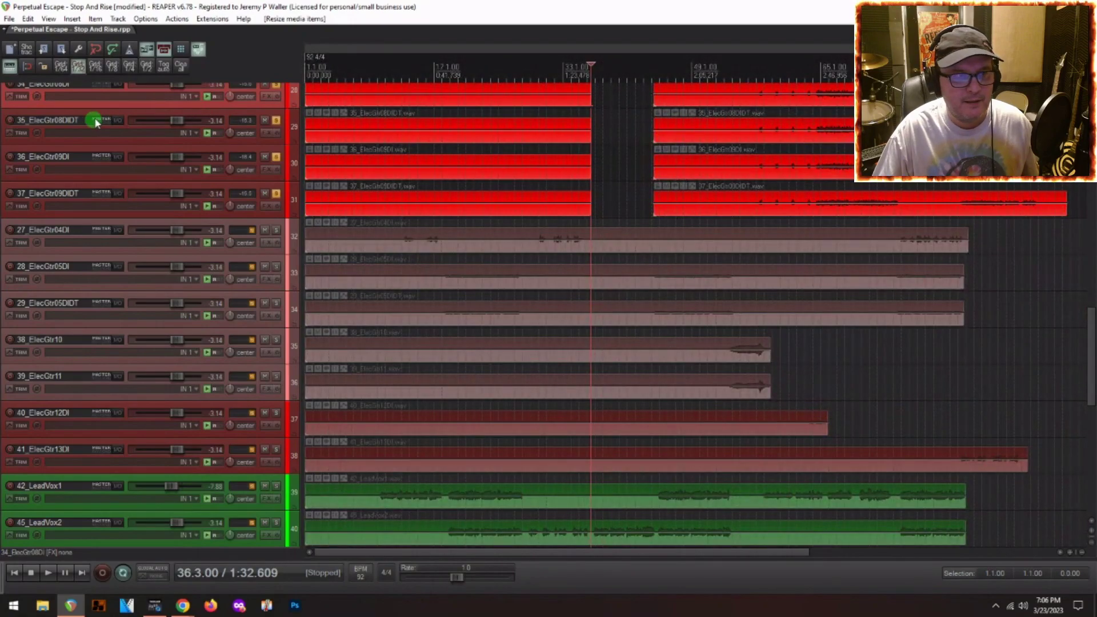
{"action": "scroll", "coordinate": [95, 122], "scroll_direction": "up", "scroll_amount": 4}
{"action": "scroll", "coordinate": [796, 263], "scroll_direction": "up", "scroll_amount": 3}
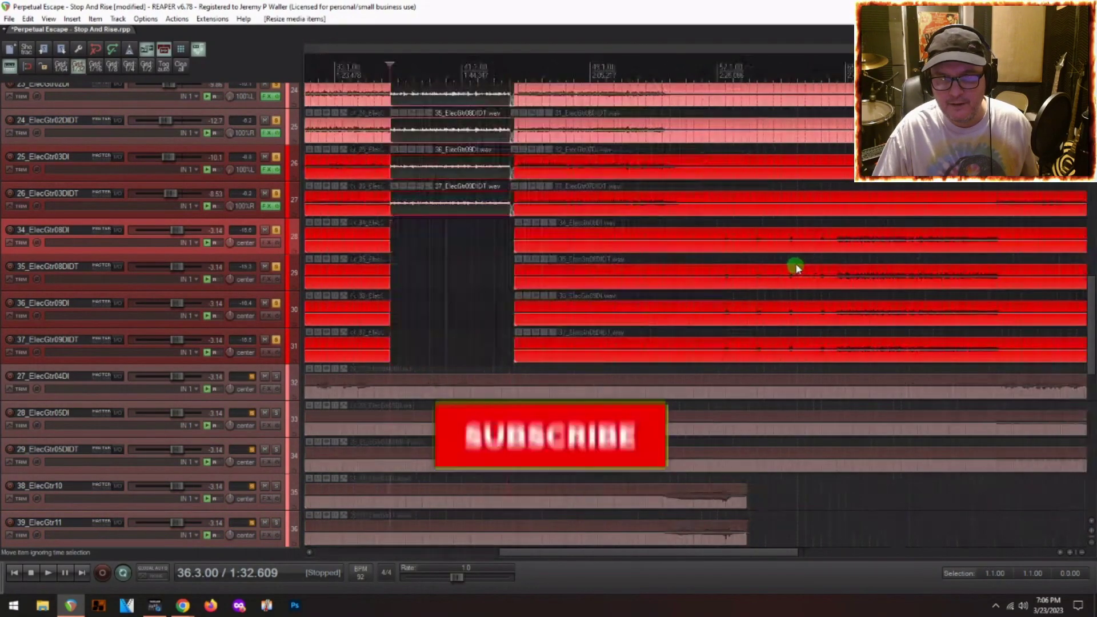
{"action": "left_click", "coordinate": [743, 244]}
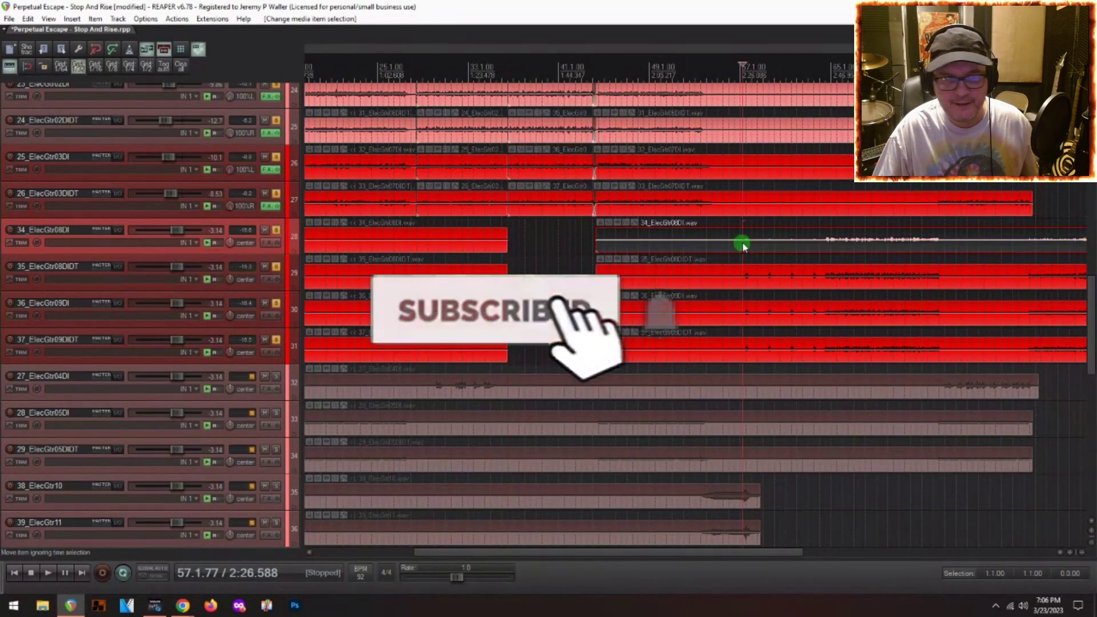
{"action": "scroll", "coordinate": [937, 234], "scroll_direction": "up", "scroll_amount": 10}
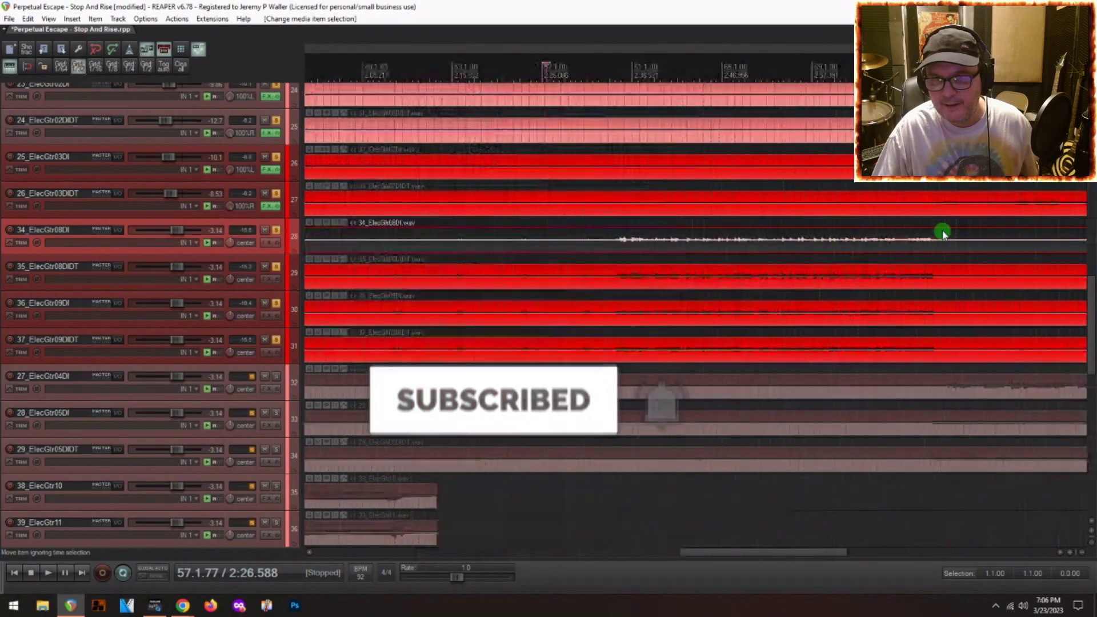
Find the end of the later riff on tracks 34 to 37 and split the items on tracks 23 to 26 and 34 to 37 at 74.3.00.
{"action": "left_click", "coordinate": [931, 223]}
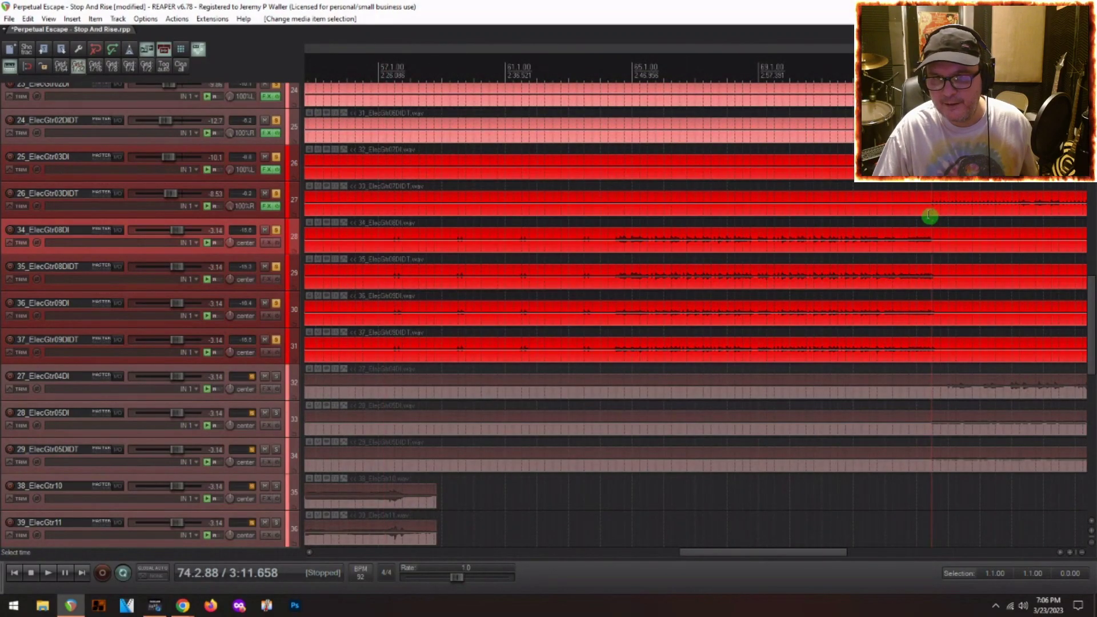
{"action": "left_click", "coordinate": [929, 215]}
{"action": "key", "text": "space"}
{"action": "scroll", "coordinate": [934, 216], "scroll_direction": "up", "scroll_amount": 3}
{"action": "left_click", "coordinate": [925, 216]}
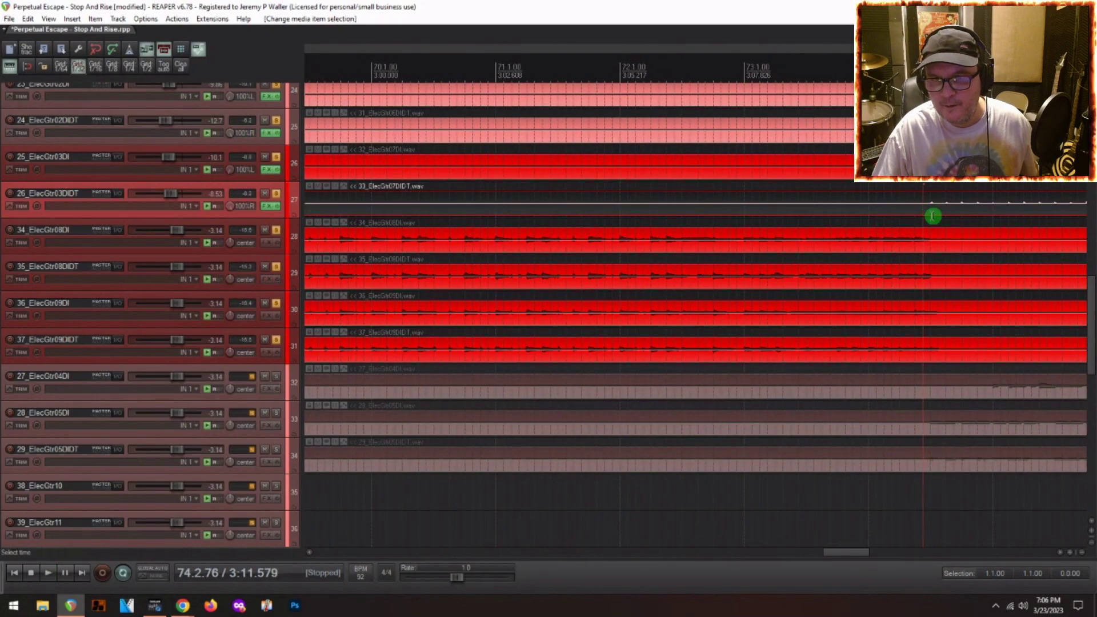
{"action": "left_click", "coordinate": [931, 215]}
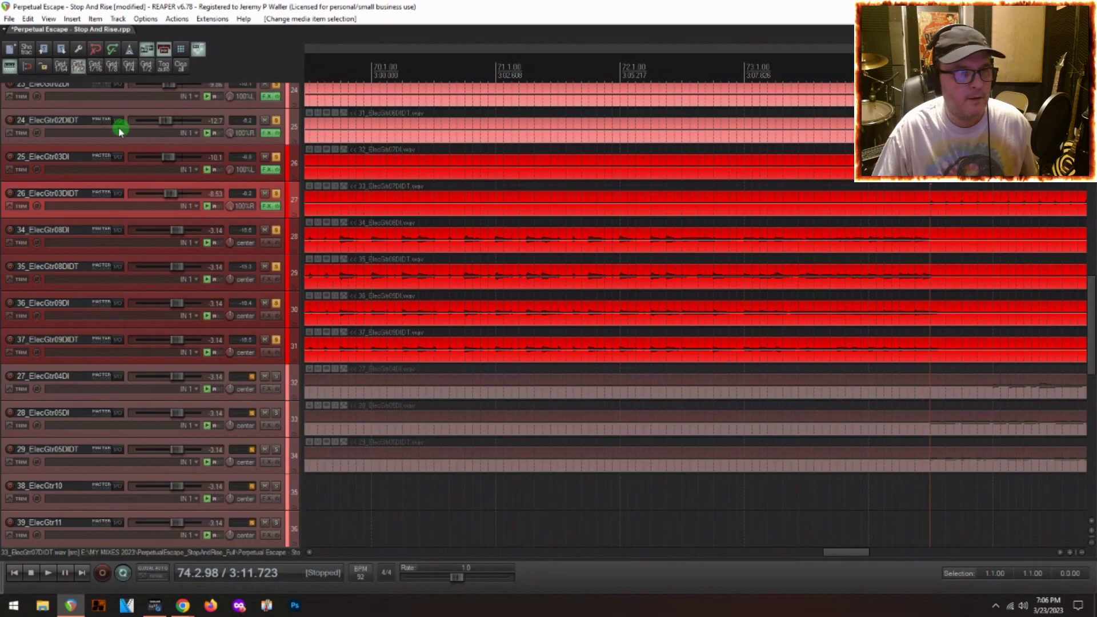
{"action": "left_click", "coordinate": [926, 243], "text": "ctrl"}
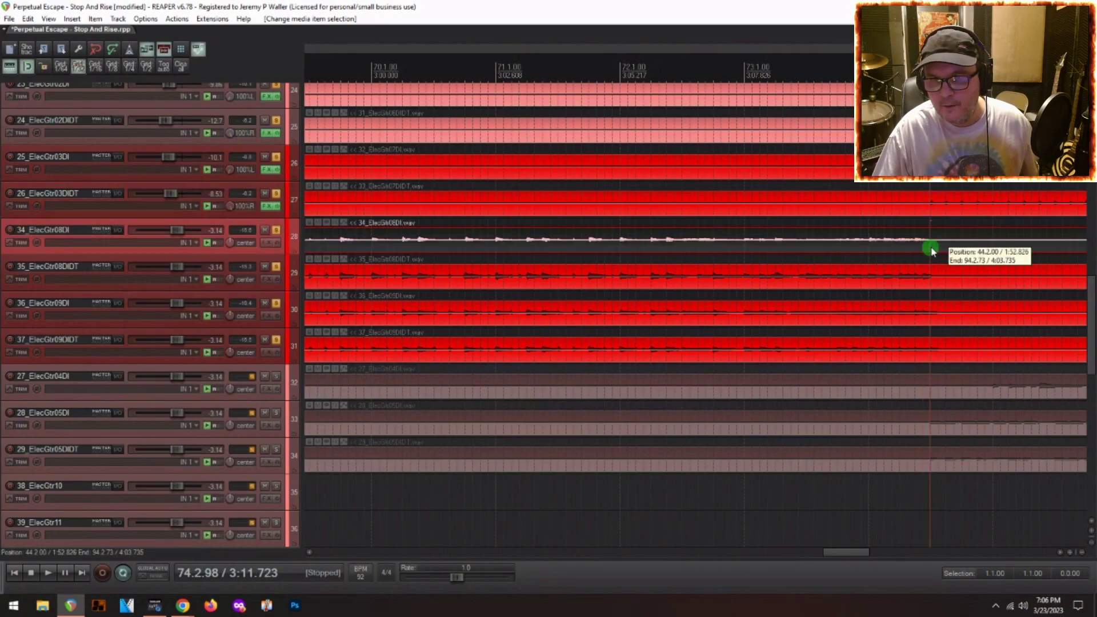
{"action": "left_click_drag", "start_coordinate": [916, 238], "coordinate": [874, 303]}
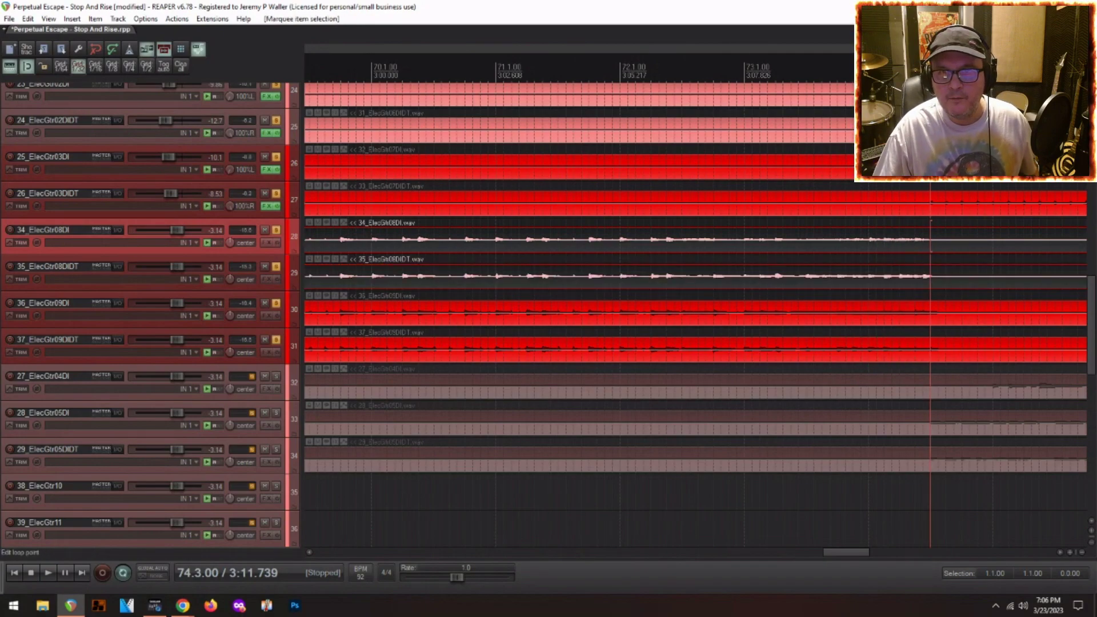
{"action": "left_click_drag", "start_coordinate": [887, 221], "coordinate": [832, 343]}
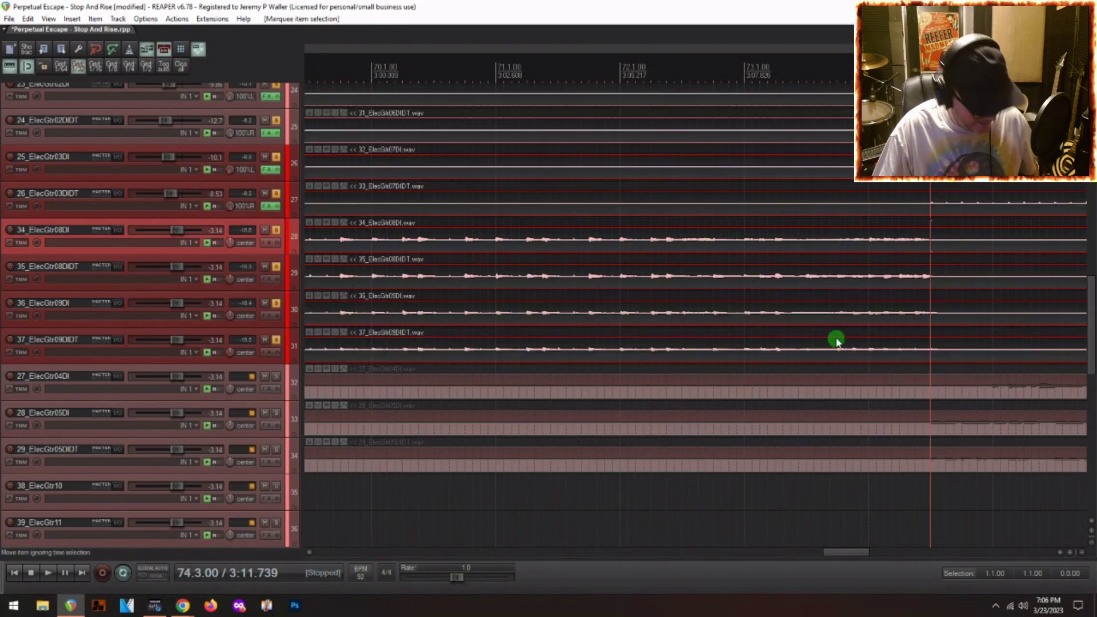
{"action": "key", "text": "s"}
{"action": "scroll", "coordinate": [980, 209], "scroll_direction": "down", "scroll_amount": 3}
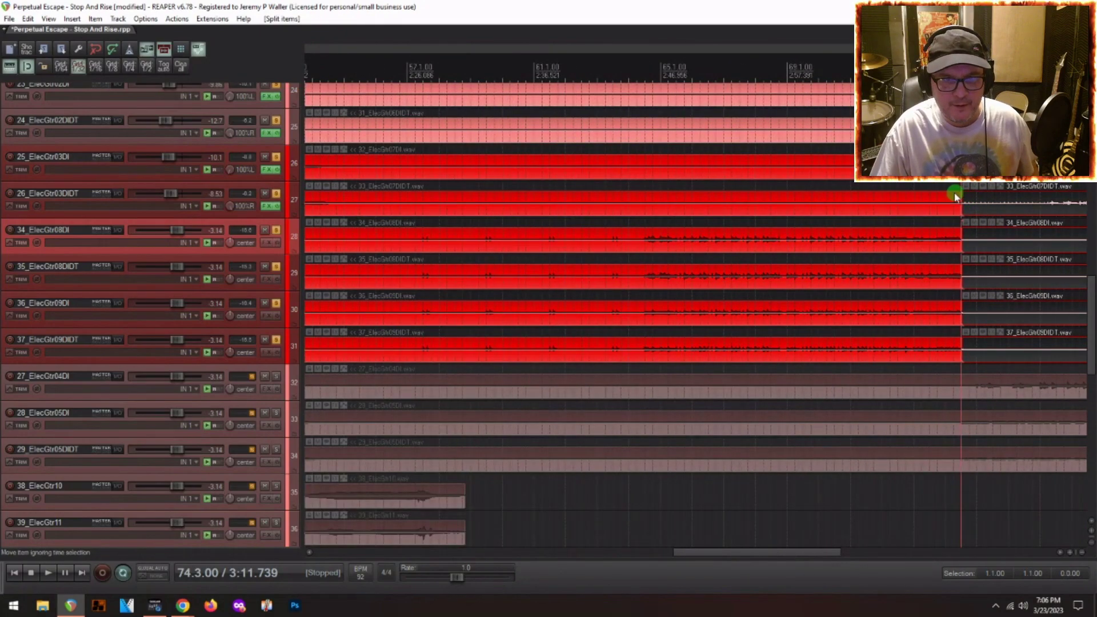
Split the items on tracks 23 to 26 and 34 to 37 at 56.3.00, before the later riff begins.
{"action": "scroll", "coordinate": [957, 196], "scroll_direction": "down", "scroll_amount": 3}
{"action": "left_click", "coordinate": [670, 252]}
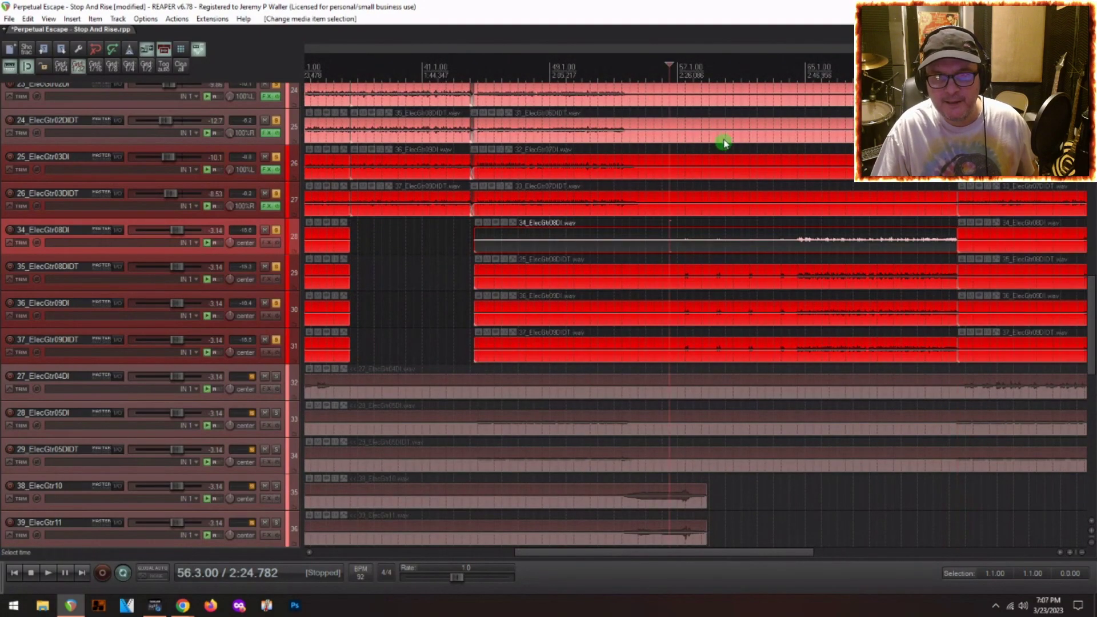
{"action": "left_click_drag", "start_coordinate": [727, 93], "coordinate": [673, 355]}
{"action": "key", "text": "s"}
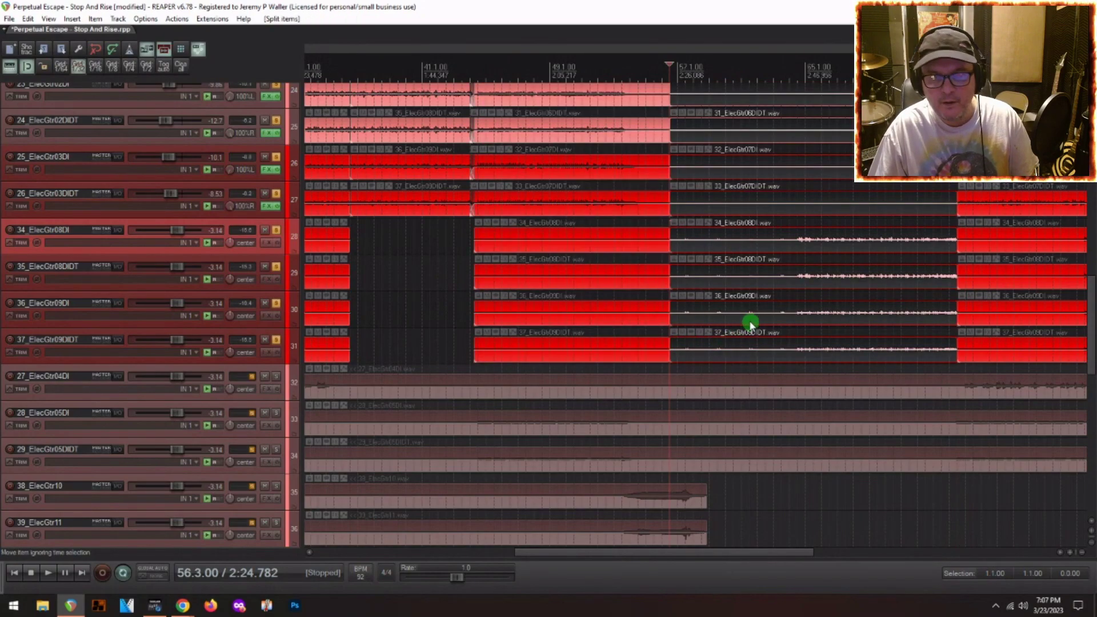
Replace the items on tracks 23 to 26 between 56.3.00 and 74.3.00 with the matching sections from tracks 34 to 37.
{"action": "left_click", "coordinate": [734, 197]}
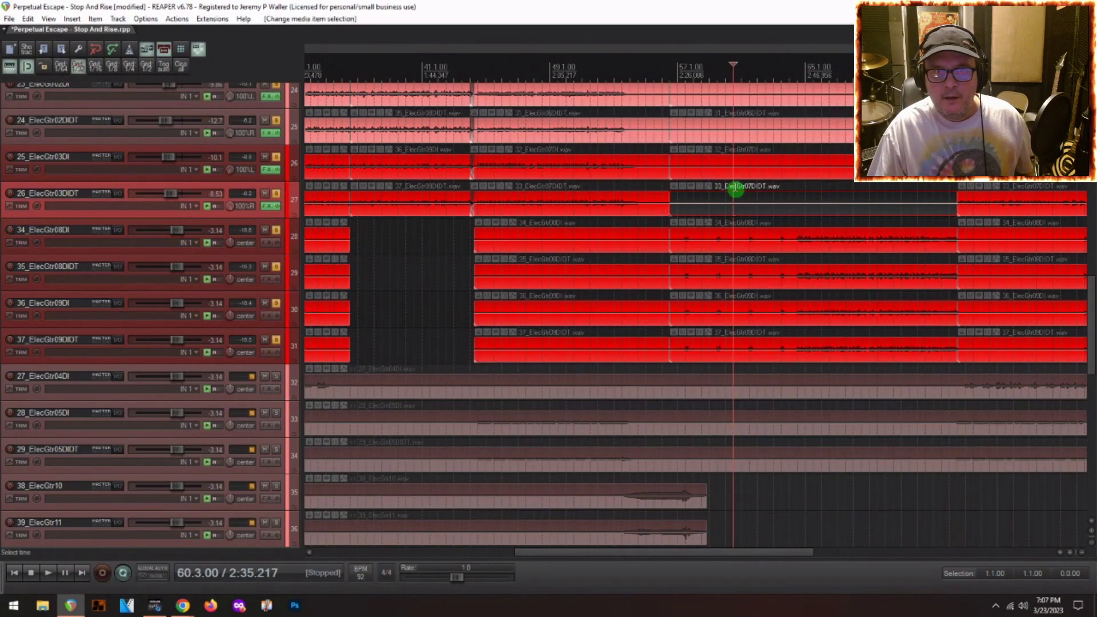
{"action": "left_click_drag", "start_coordinate": [813, 94], "coordinate": [752, 195]}
{"action": "key", "text": "Delete"}
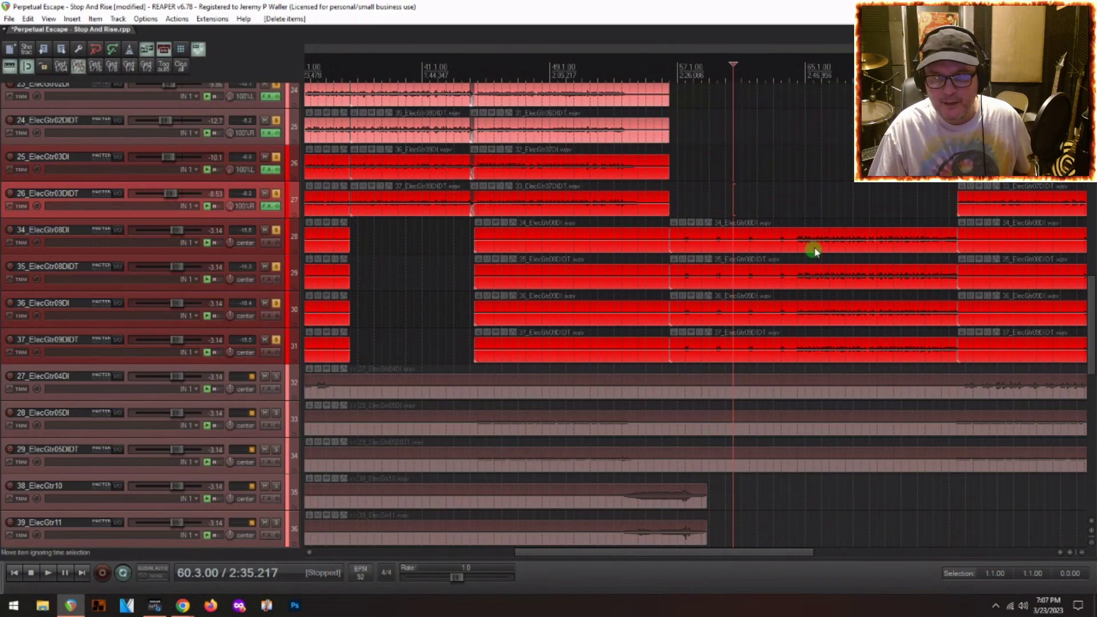
{"action": "left_click_drag", "start_coordinate": [818, 234], "coordinate": [743, 317]}
{"action": "left_click_drag", "start_coordinate": [724, 235], "coordinate": [721, 107]}
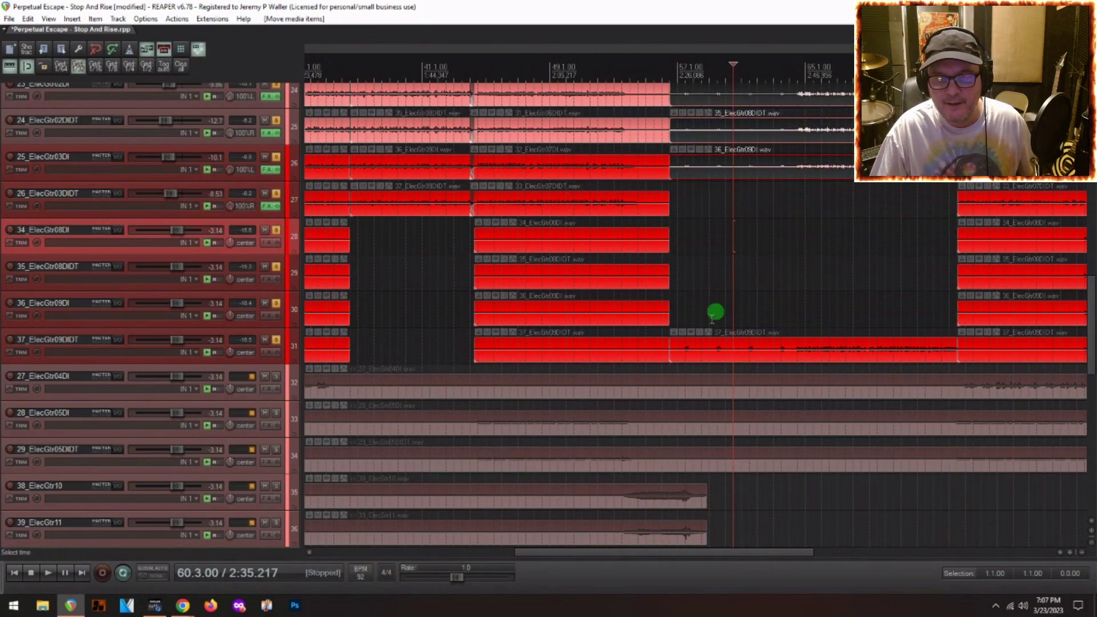
{"action": "left_click_drag", "start_coordinate": [708, 348], "coordinate": [708, 203]}
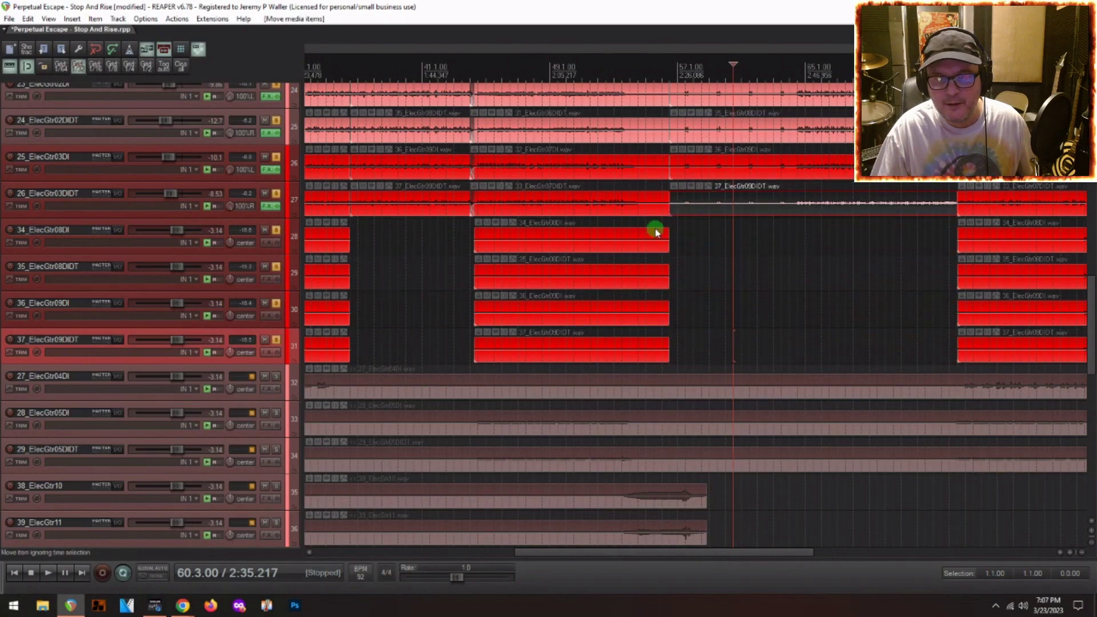
Play across the 74.3.00 join on tracks 23 to 26.
{"action": "left_click", "coordinate": [949, 238]}
{"action": "key", "text": "space"}
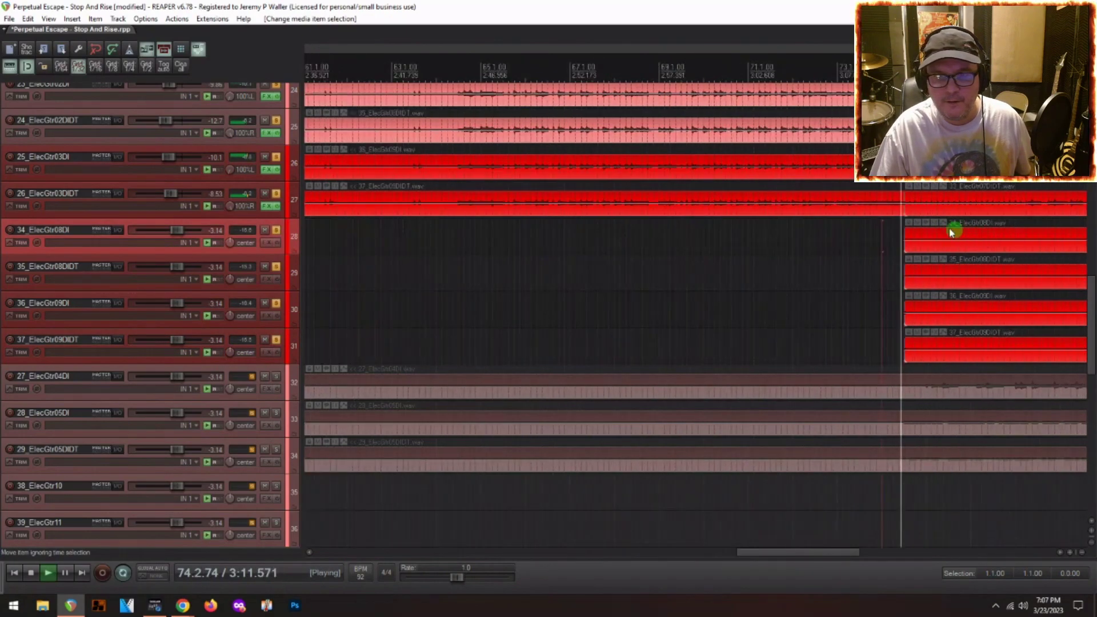
{"action": "key", "text": "space"}
Select the items after the 74.3.00 join on tracks 23 to 26, pull their starts slightly earlier, and audition the transition.
{"action": "left_click_drag", "start_coordinate": [883, 206], "coordinate": [883, 207]}
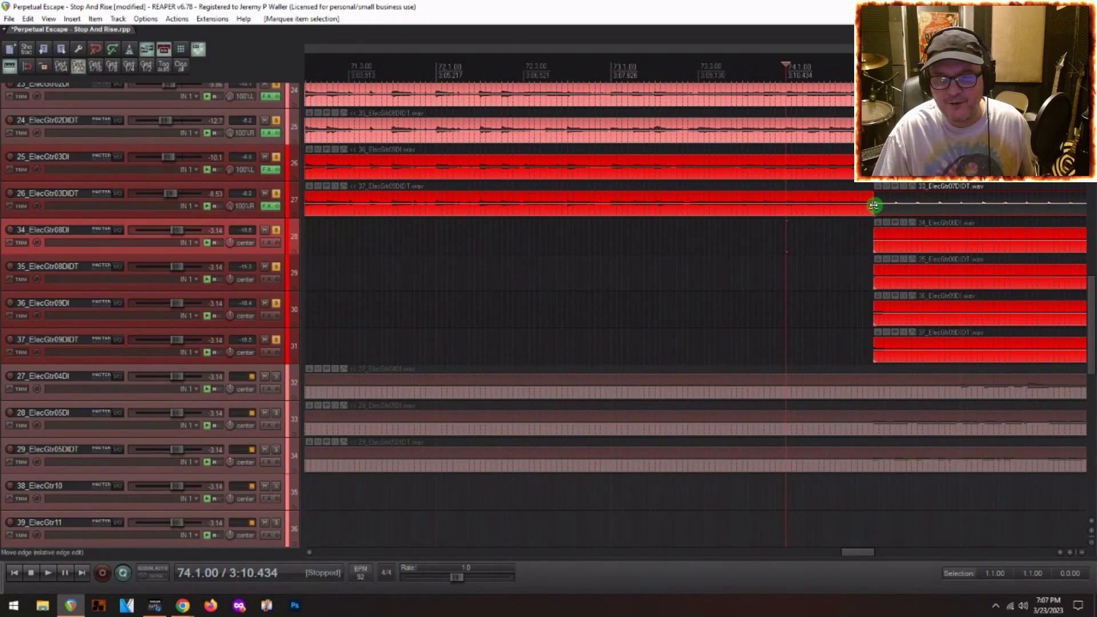
{"action": "scroll", "coordinate": [874, 206], "scroll_direction": "up", "scroll_amount": 3}
{"action": "left_click_drag", "start_coordinate": [868, 207], "coordinate": [859, 207]}
{"action": "left_click", "coordinate": [735, 203]}
{"action": "key", "text": "space"}
{"action": "scroll", "coordinate": [737, 202], "scroll_direction": "down", "scroll_amount": 8}
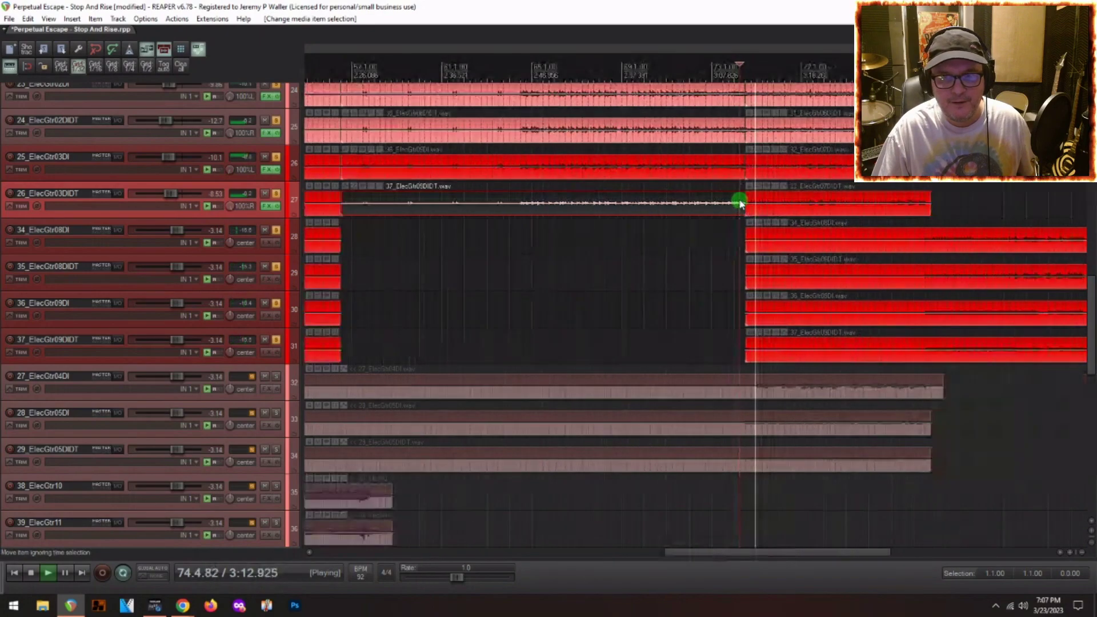
{"action": "key", "text": "space"}
Locate the start of the final part on tracks 34 to 37, re-enable snapping, and split tracks 23 to 26 and 34 to 37 at 82.2.88.
{"action": "scroll", "coordinate": [776, 214], "scroll_direction": "up", "scroll_amount": 6}
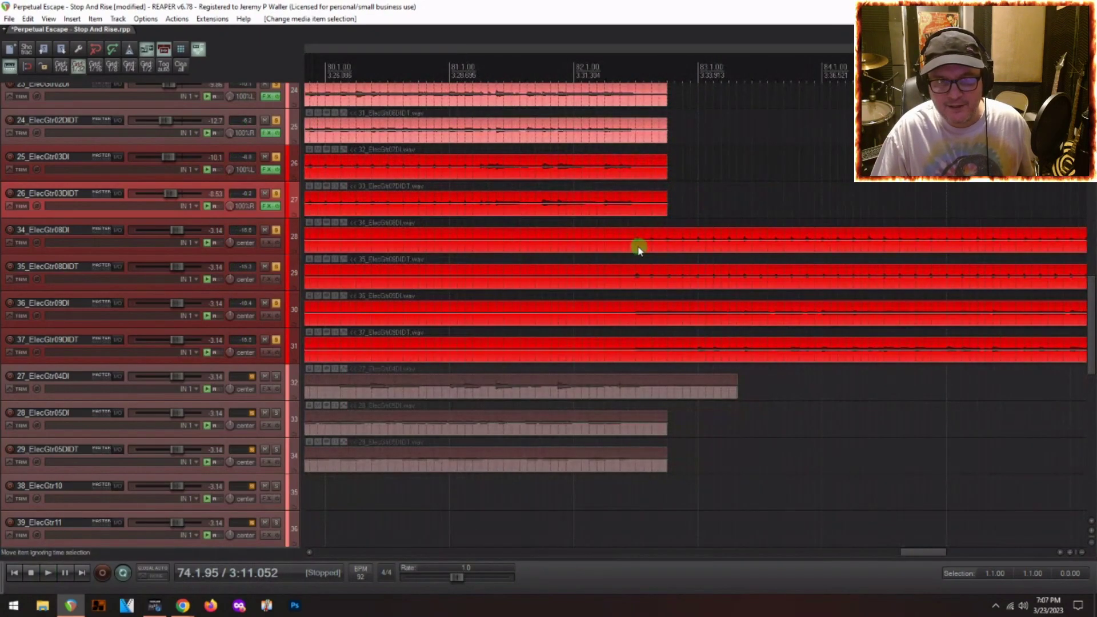
{"action": "mouse_move", "coordinate": [619, 251]}
{"action": "left_mouse_down"}
{"action": "mouse_move", "coordinate": [637, 247]}
{"action": "mouse_move", "coordinate": [624, 253]}
{"action": "left_mouse_up"}
{"action": "scroll", "coordinate": [632, 247], "scroll_direction": "up", "scroll_amount": 6}
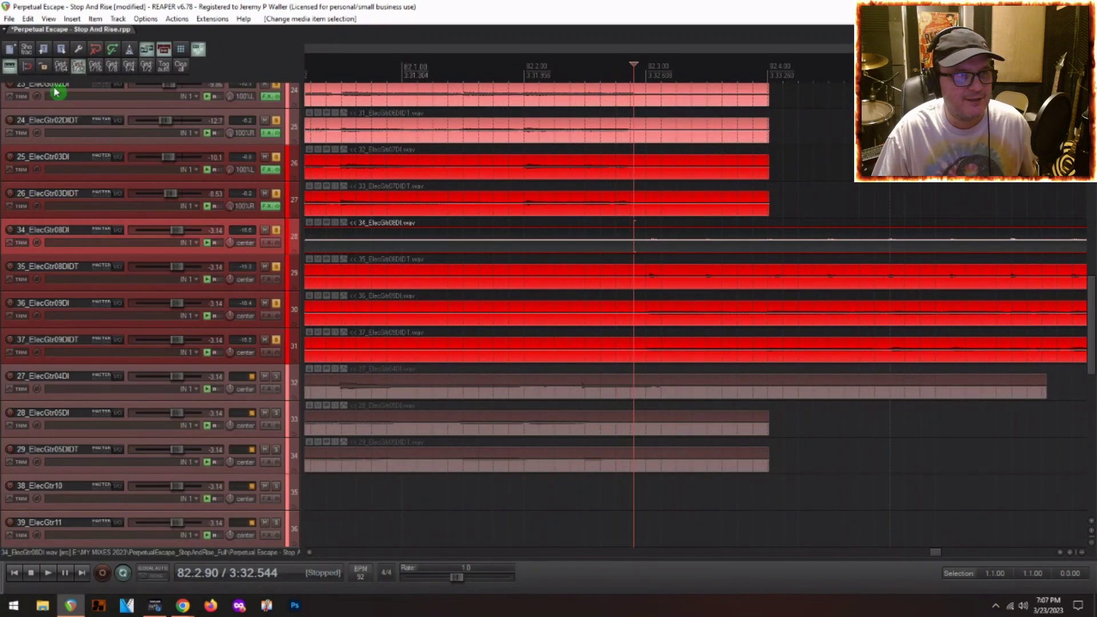
{"action": "left_click", "coordinate": [31, 70]}
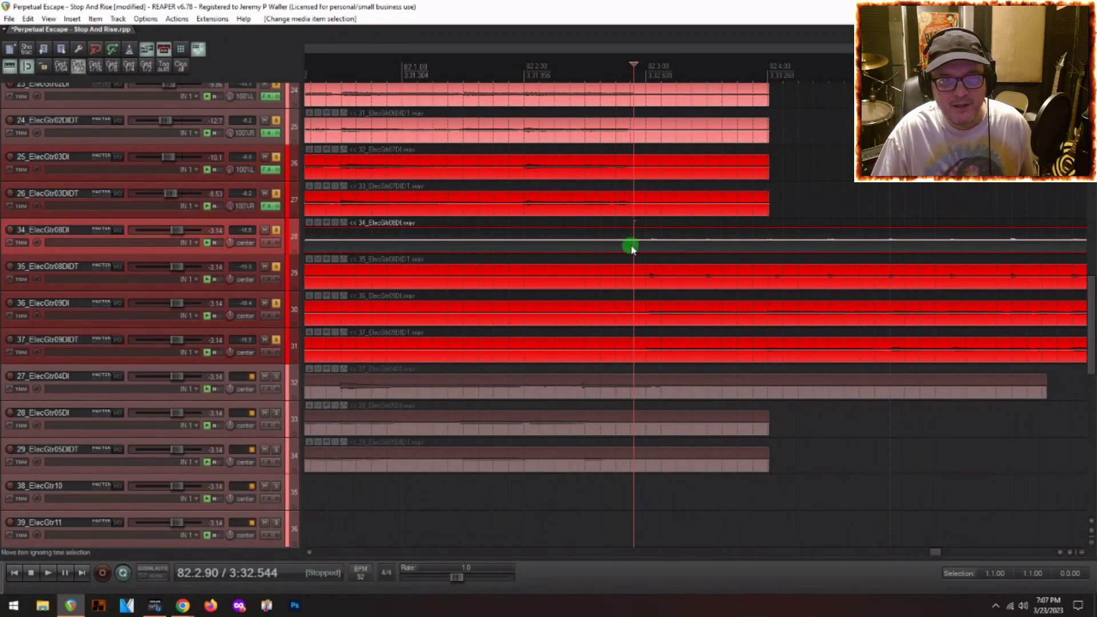
{"action": "scroll", "coordinate": [674, 233], "scroll_direction": "down", "scroll_amount": 3}
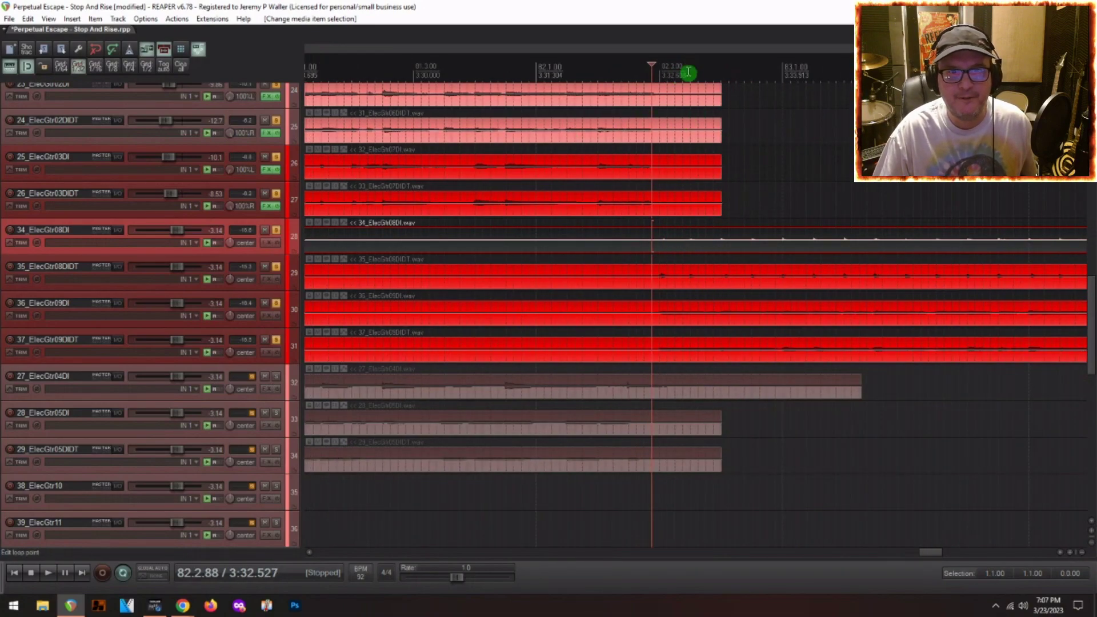
{"action": "left_click_drag", "start_coordinate": [690, 86], "coordinate": [661, 356]}
{"action": "key", "text": "s"}
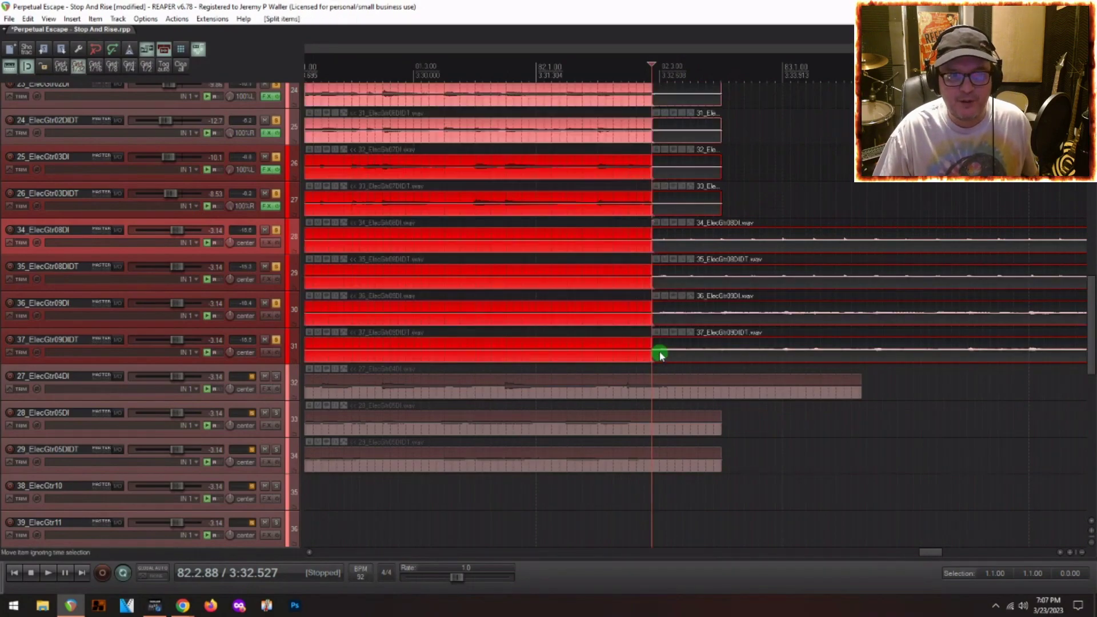
Delete the leftovers after 82.2.88 on tracks 23 to 26 and move the final sections from tracks 34 to 37 into their place.
{"action": "left_click", "coordinate": [675, 201]}
{"action": "key", "text": "Delete"}
{"action": "left_click_drag", "start_coordinate": [680, 228], "coordinate": [667, 336]}
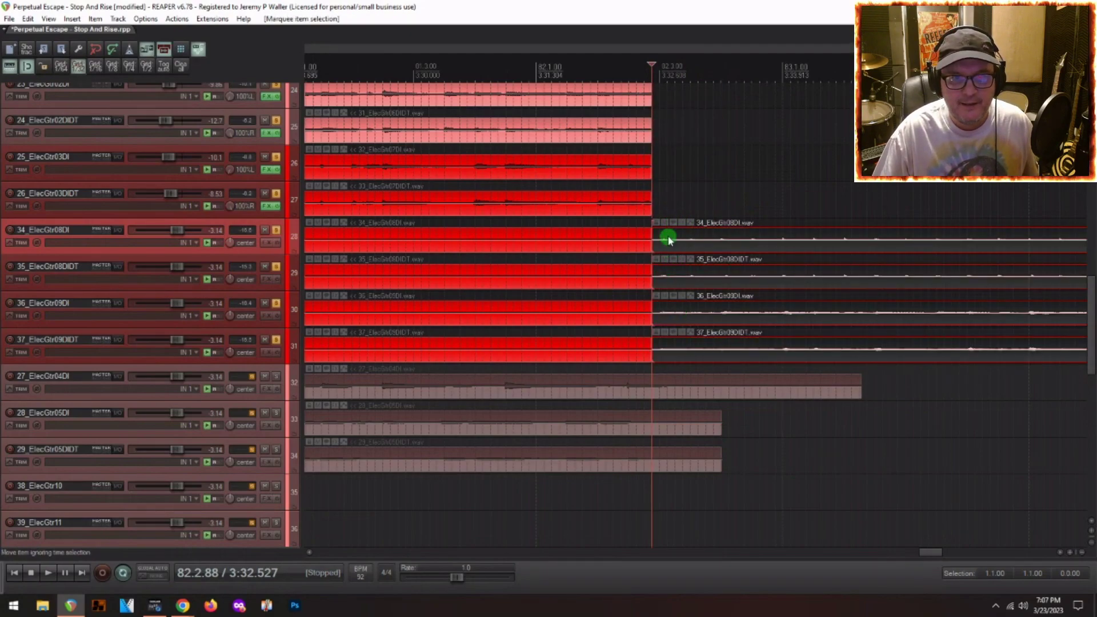
{"action": "left_click_drag", "start_coordinate": [669, 237], "coordinate": [669, 92]}
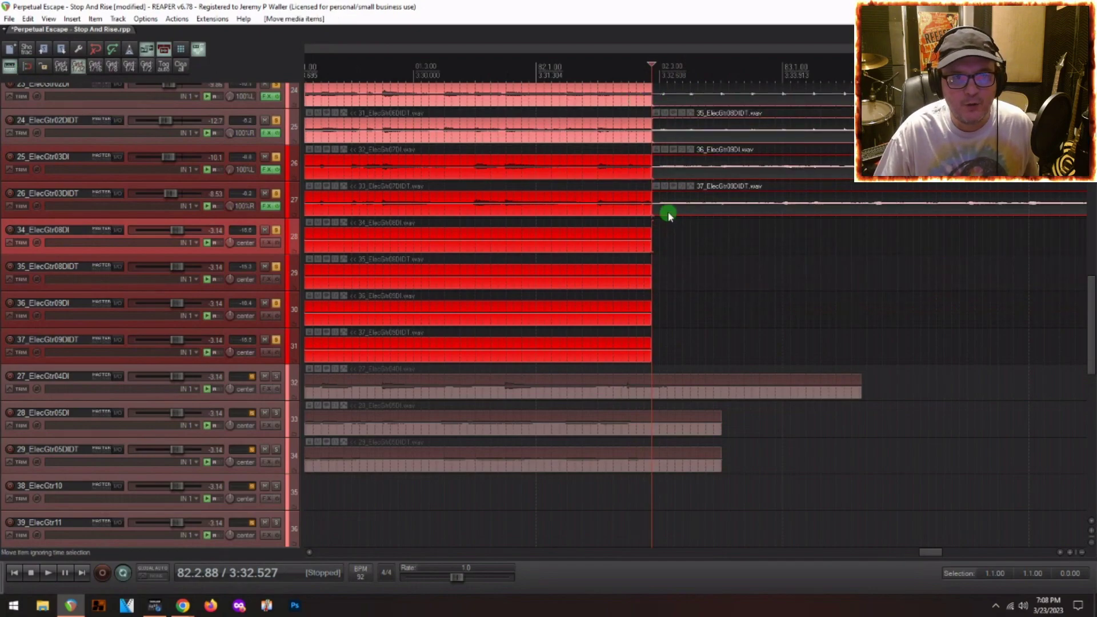
Extend the ends of the earlier items on tracks 23 to 26 slightly past the 82.2.88 join to create a crossfade.
{"action": "left_click", "coordinate": [641, 212]}
{"action": "scroll", "coordinate": [656, 211], "scroll_direction": "up", "scroll_amount": 3}
{"action": "left_click", "coordinate": [655, 214]}
{"action": "left_click", "coordinate": [649, 210]}
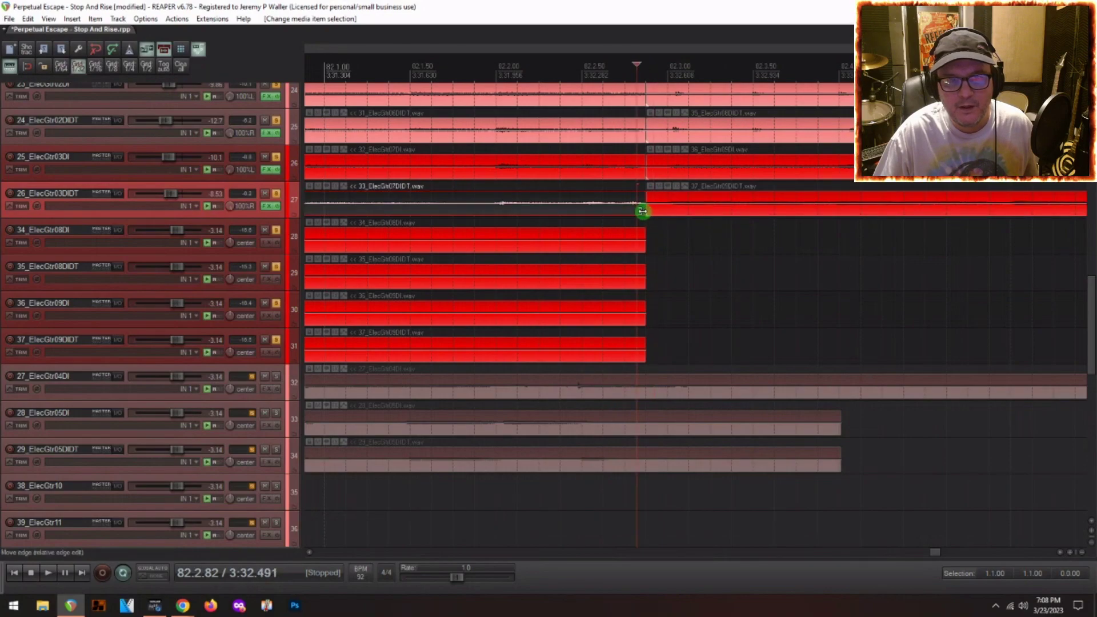
{"action": "left_click_drag", "start_coordinate": [576, 213], "coordinate": [649, 208]}
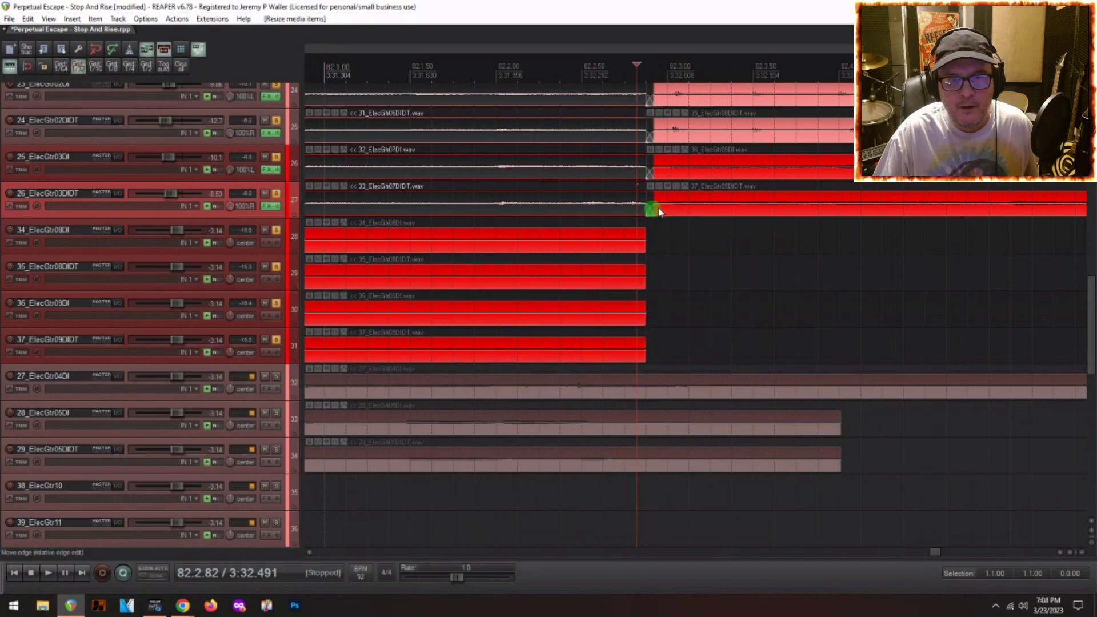
Select the items around the 56.3.00 join on tracks 23 to 26 and pull the later items' starts earlier to crossfade them.
{"action": "scroll", "coordinate": [655, 206], "scroll_direction": "down", "scroll_amount": 7}
{"action": "scroll", "coordinate": [655, 202], "scroll_direction": "down", "scroll_amount": 8}
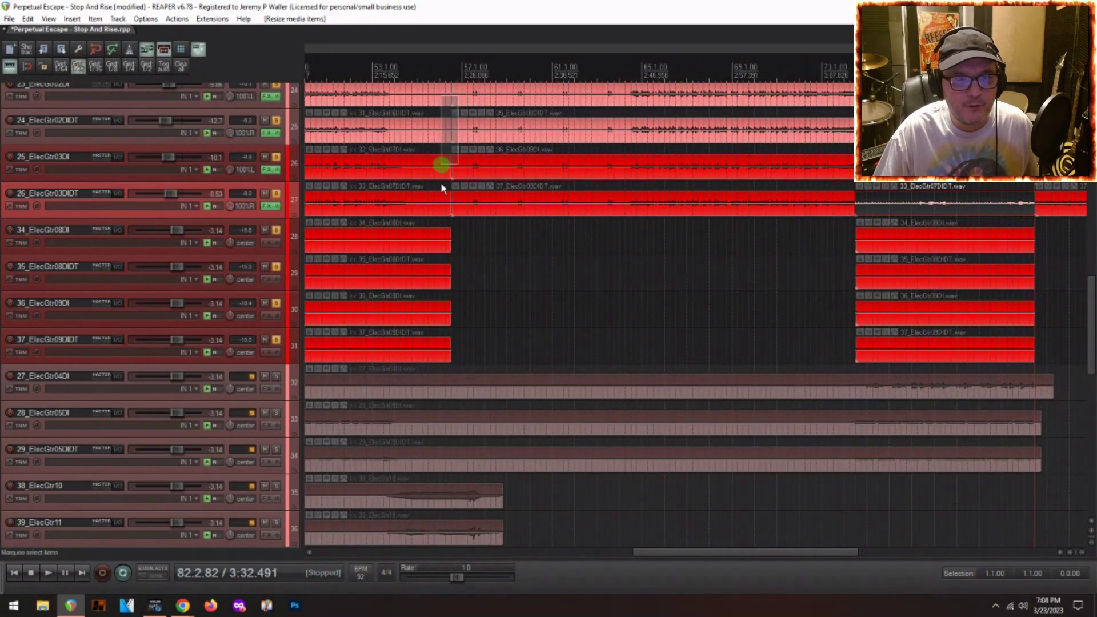
{"action": "left_click_drag", "start_coordinate": [442, 186], "coordinate": [438, 198]}
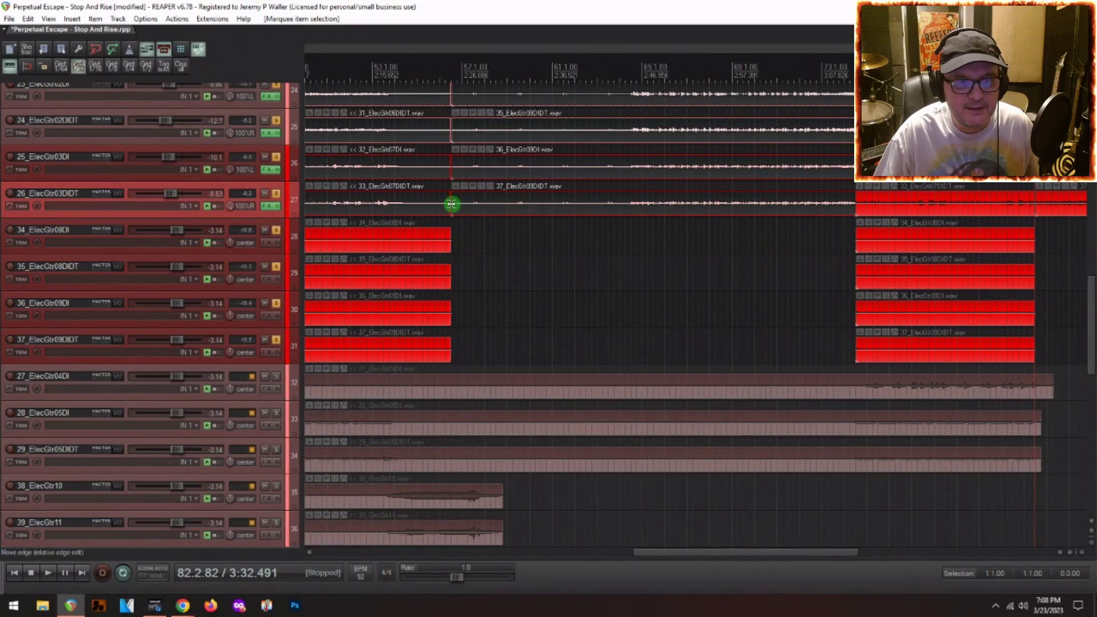
{"action": "left_click_drag", "start_coordinate": [452, 210], "coordinate": [444, 208]}
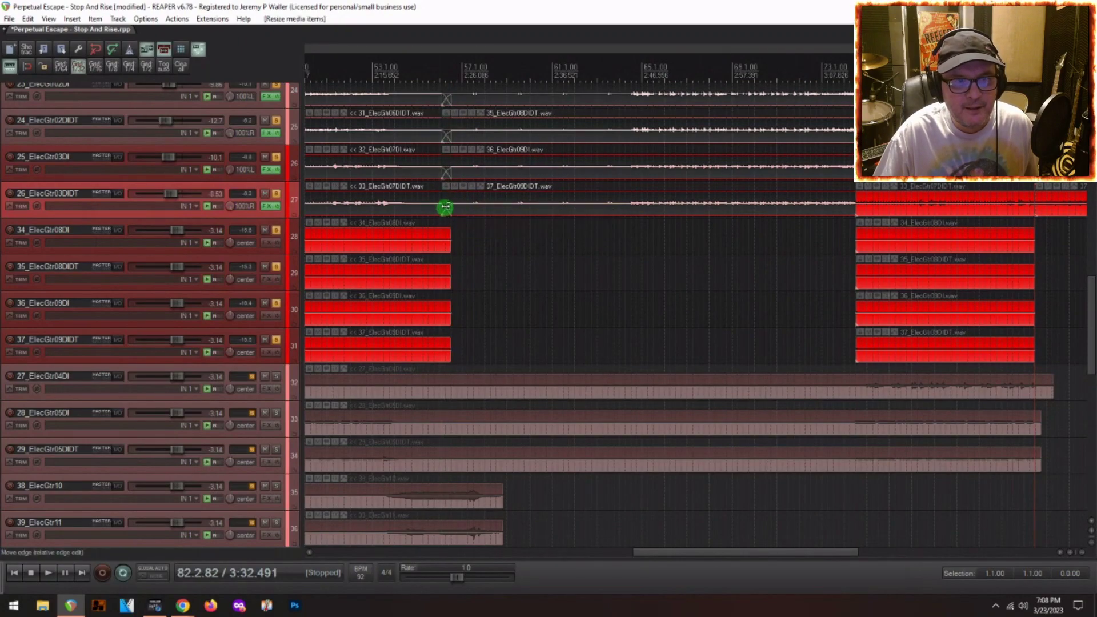
Review the earlier edits on tracks 23 to 26 and play from just before the 36.3.00 join.
{"action": "scroll", "coordinate": [446, 201], "scroll_direction": "down", "scroll_amount": 5}
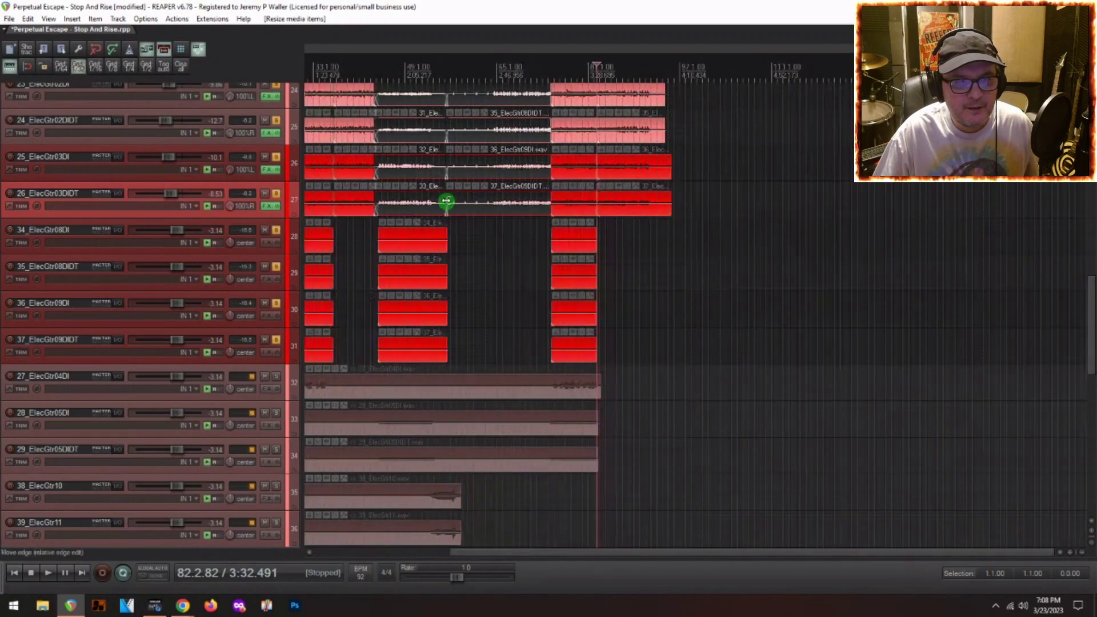
{"action": "left_click", "coordinate": [327, 203]}
{"action": "scroll", "coordinate": [320, 201], "scroll_direction": "up", "scroll_amount": 8}
{"action": "left_click", "coordinate": [525, 201]}
{"action": "key", "text": "space"}
{"action": "scroll", "coordinate": [524, 211], "scroll_direction": "down", "scroll_amount": 4}
{"action": "scroll", "coordinate": [522, 210], "scroll_direction": "down", "scroll_amount": 6}
{"action": "key", "text": "space"}
Select the leftover items on tracks 34 to 37 and delete those four tracks.
{"action": "left_click_drag", "start_coordinate": [570, 237], "coordinate": [221, 343]}
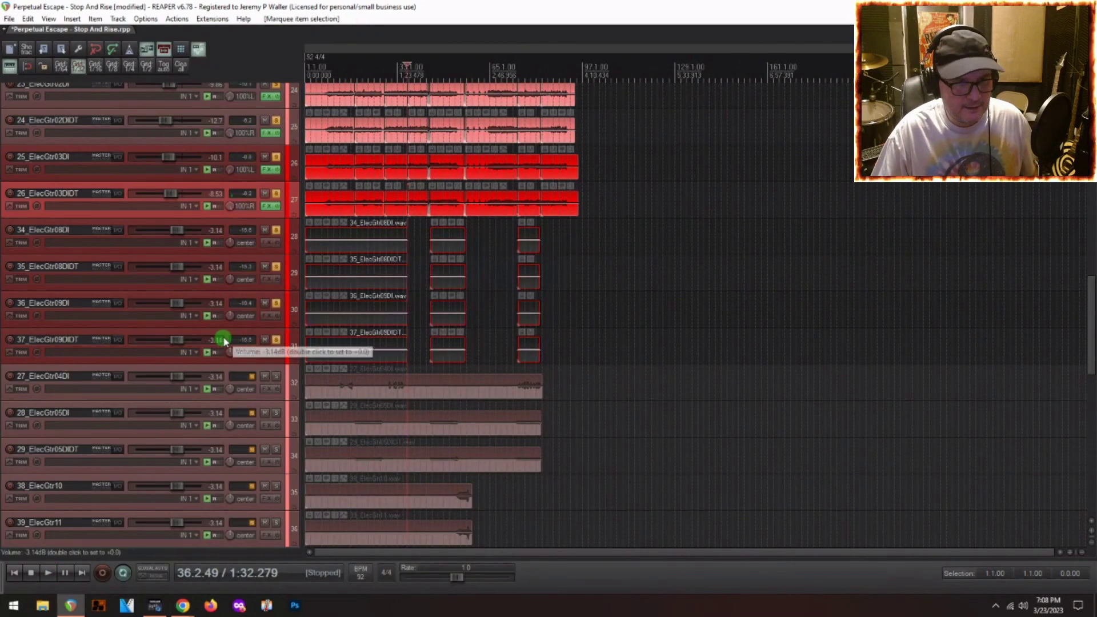
{"action": "left_click", "coordinate": [117, 229]}
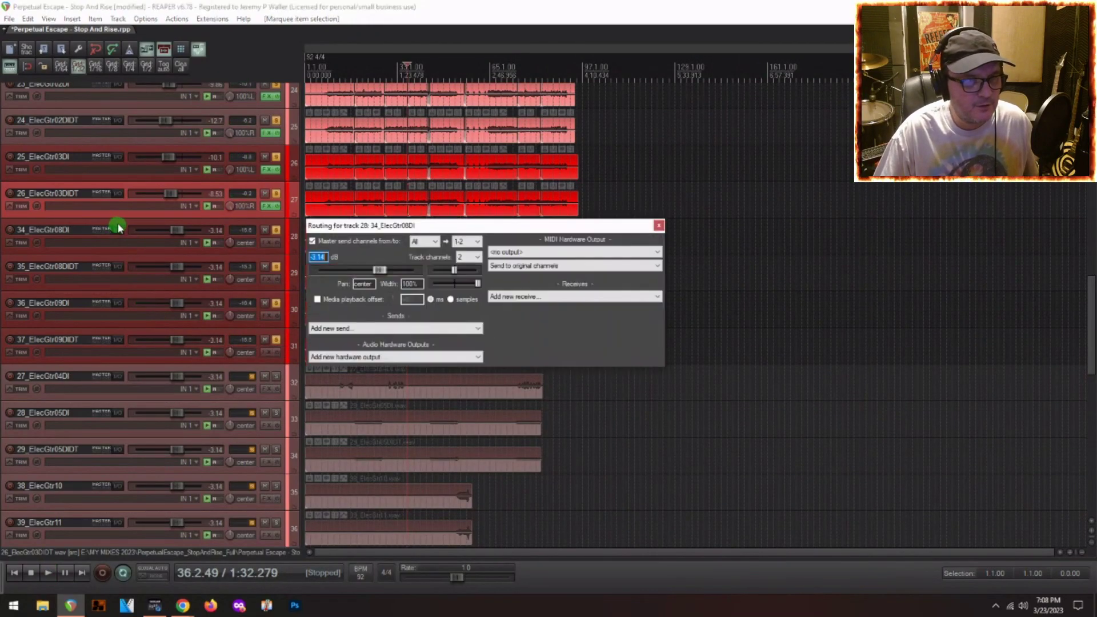
{"action": "left_click", "coordinate": [658, 225]}
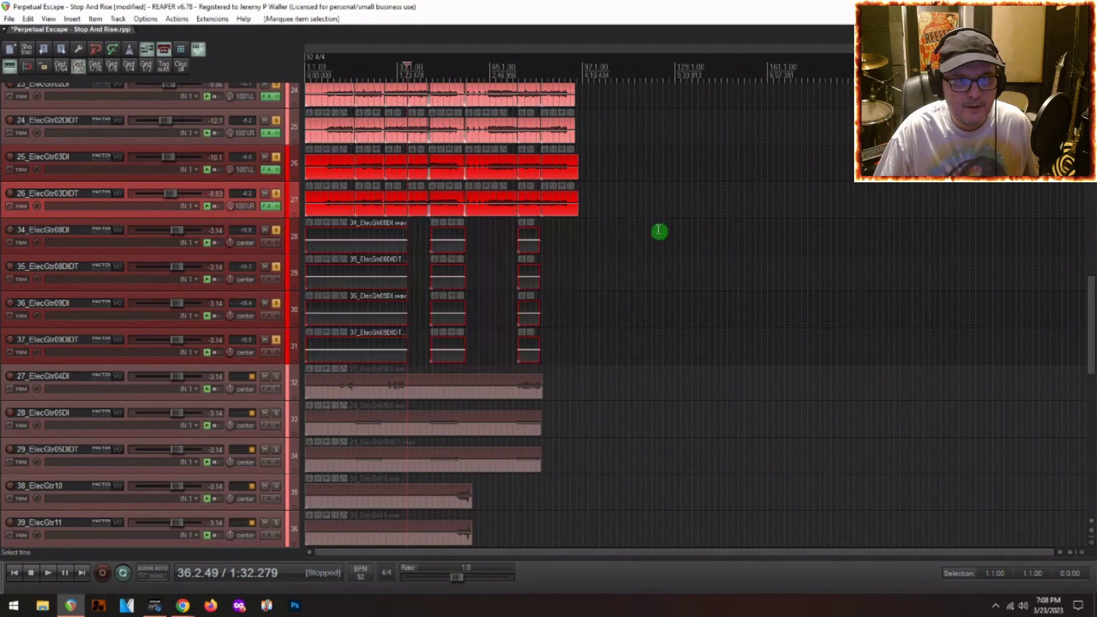
{"action": "left_click", "coordinate": [112, 222]}
{"action": "left_click", "coordinate": [98, 333], "text": "shift"}
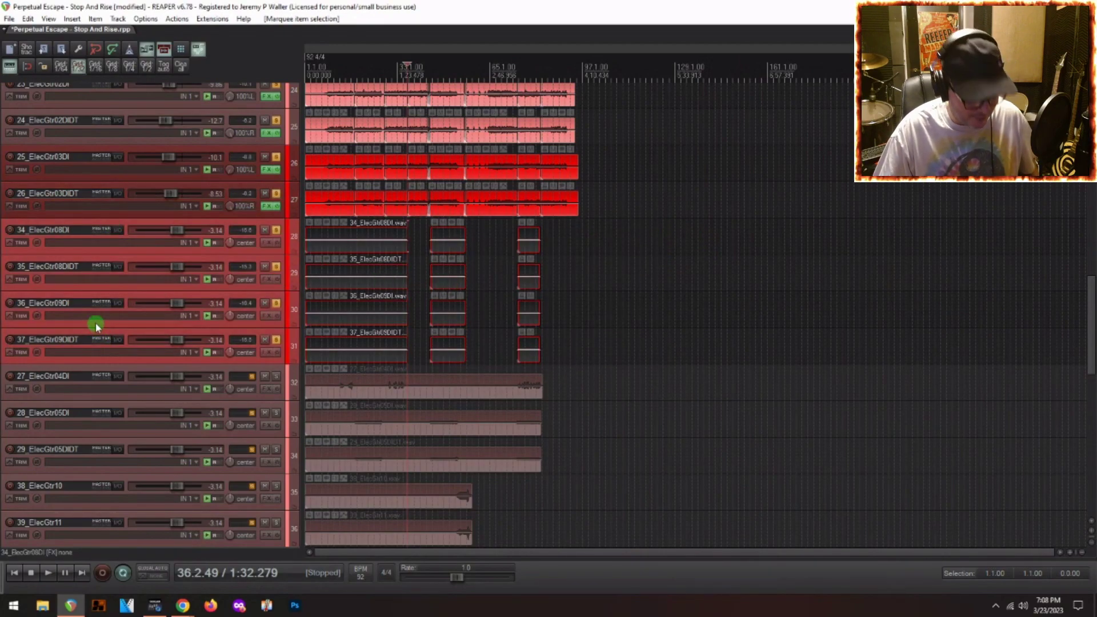
{"action": "key", "text": "Delete"}
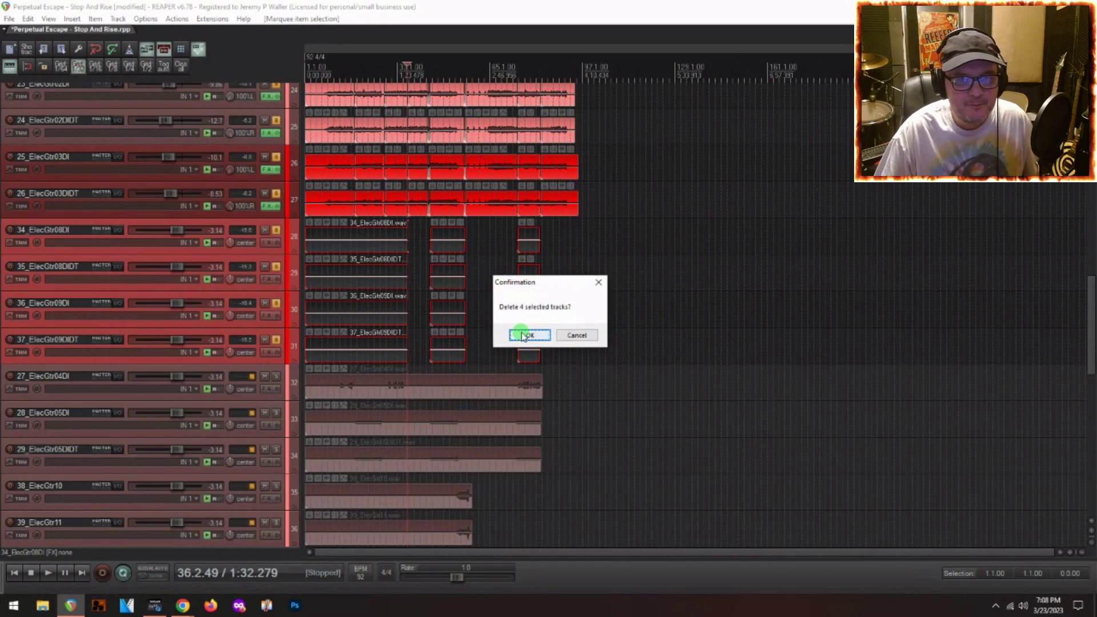
{"action": "left_click", "coordinate": [523, 336]}
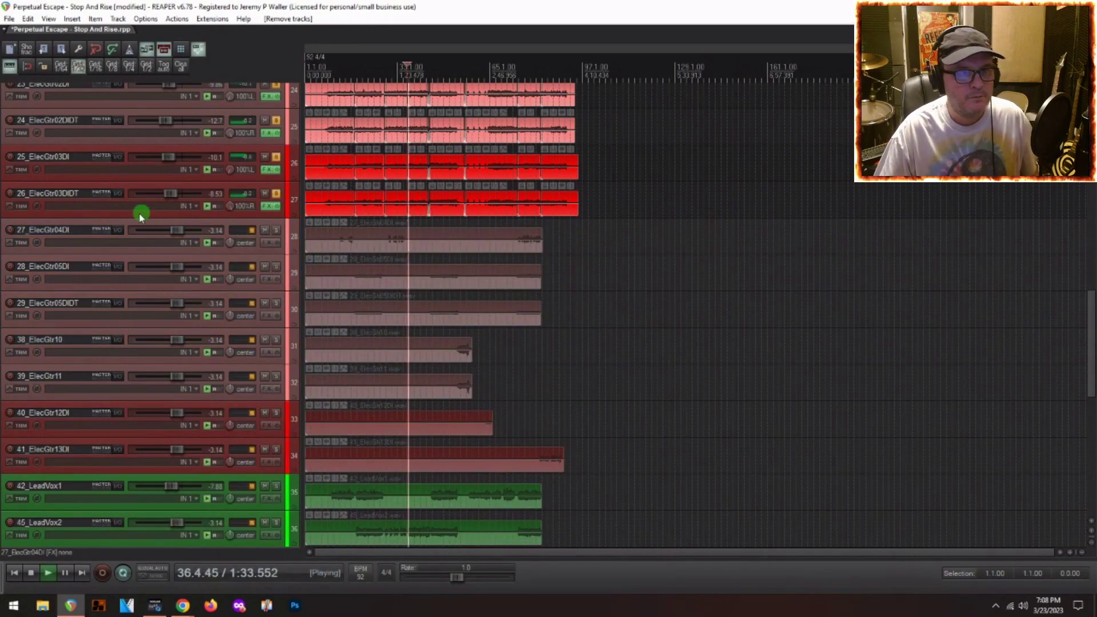
Zoom in on the 36.3.00 join on tracks 23 to 26 and play across it to check the transition.
{"action": "scroll", "coordinate": [143, 216], "scroll_direction": "up", "scroll_amount": 2}
{"action": "key", "text": "space"}
{"action": "scroll", "coordinate": [414, 223], "scroll_direction": "up", "scroll_amount": 8}
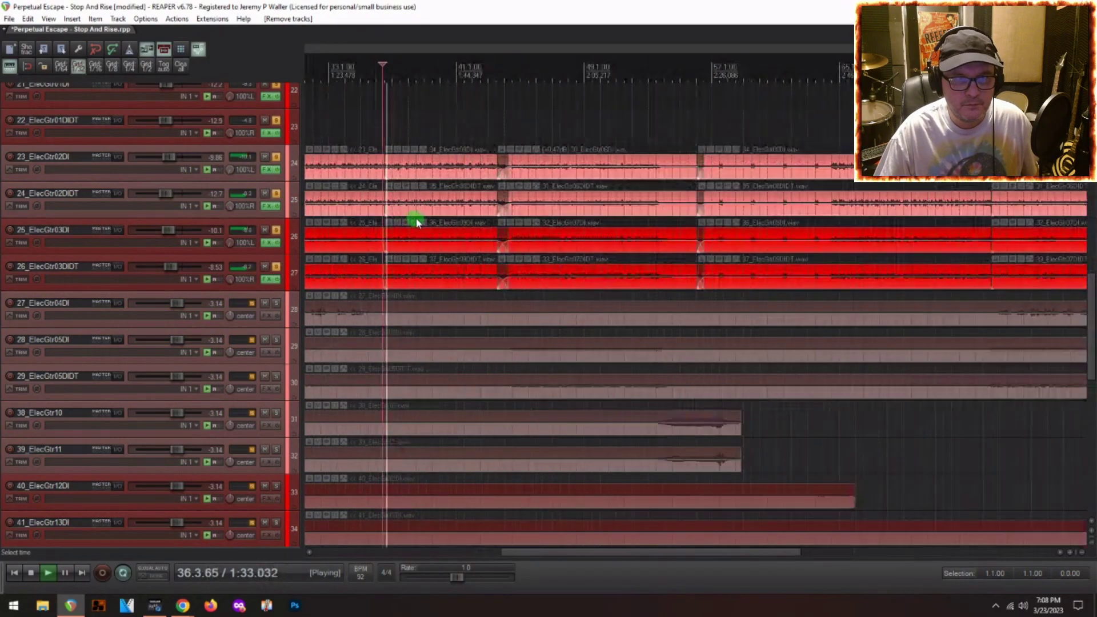
{"action": "scroll", "coordinate": [360, 209], "scroll_direction": "up", "scroll_amount": 4}
{"action": "key", "text": "space"}
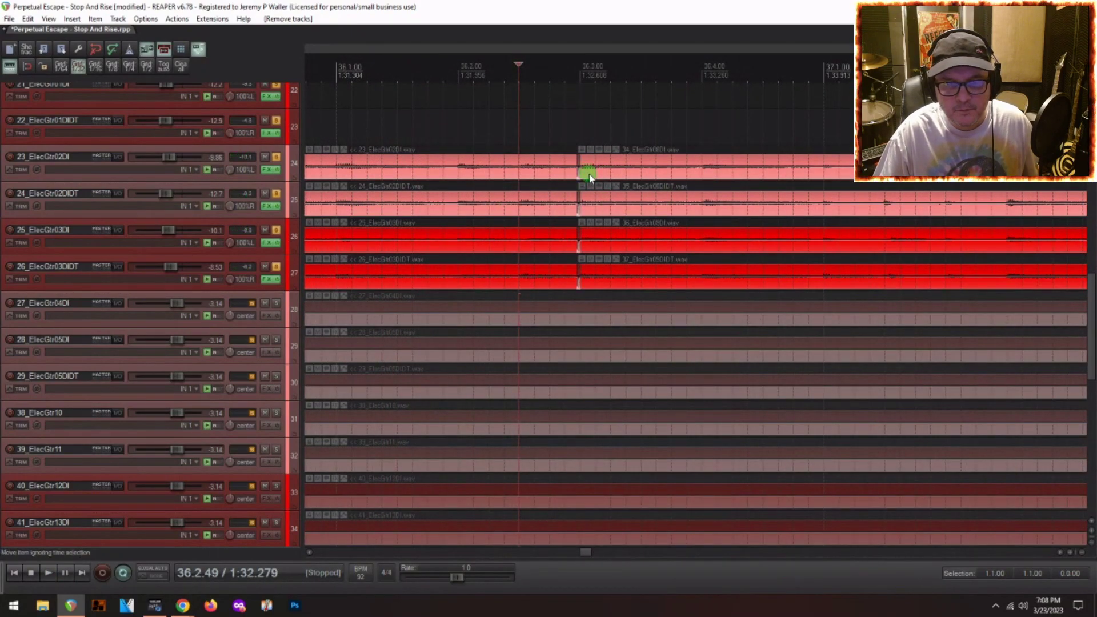
{"action": "left_click", "coordinate": [589, 176]}
{"action": "left_click", "coordinate": [526, 165]}
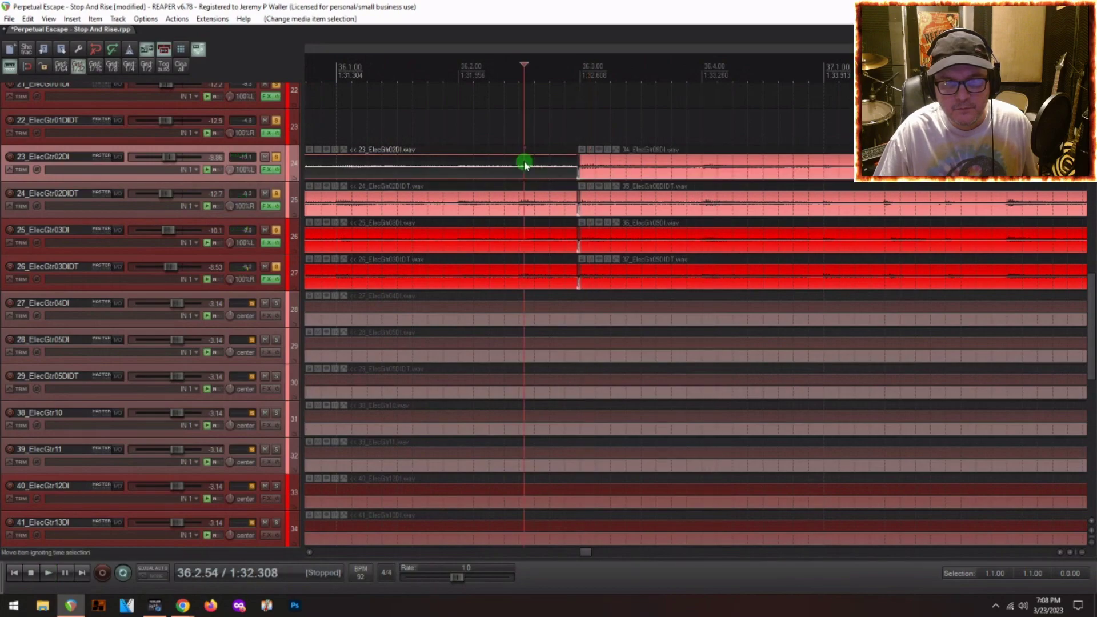
{"action": "key", "text": "space"}
{"action": "key", "text": "space"}
{"action": "scroll", "coordinate": [567, 174], "scroll_direction": "down", "scroll_amount": 2}
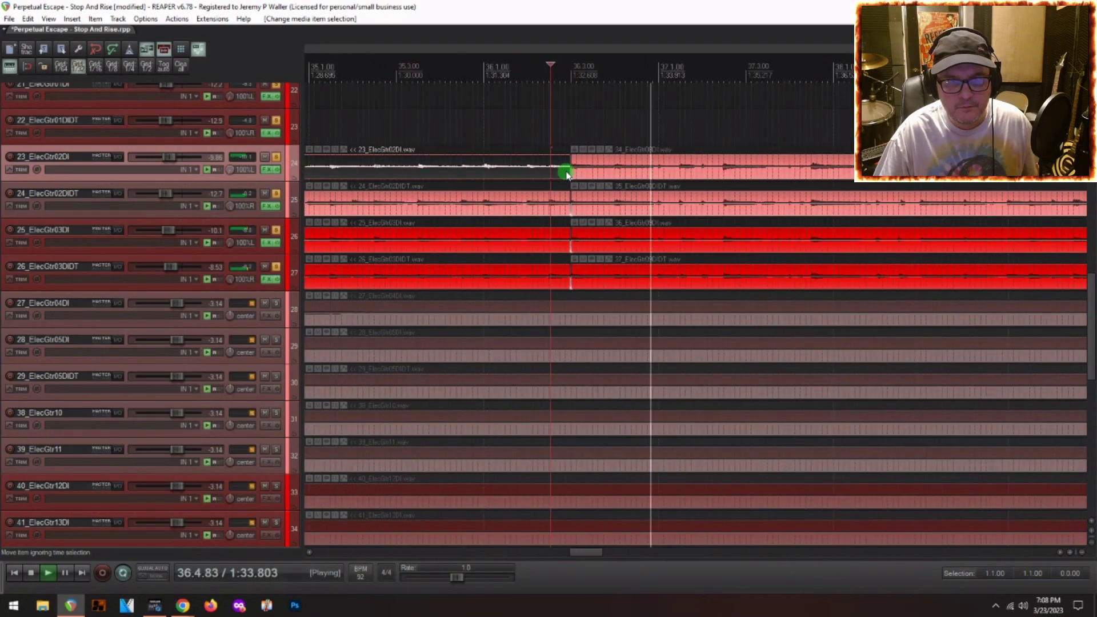
{"action": "scroll", "coordinate": [567, 173], "scroll_direction": "down", "scroll_amount": 5}
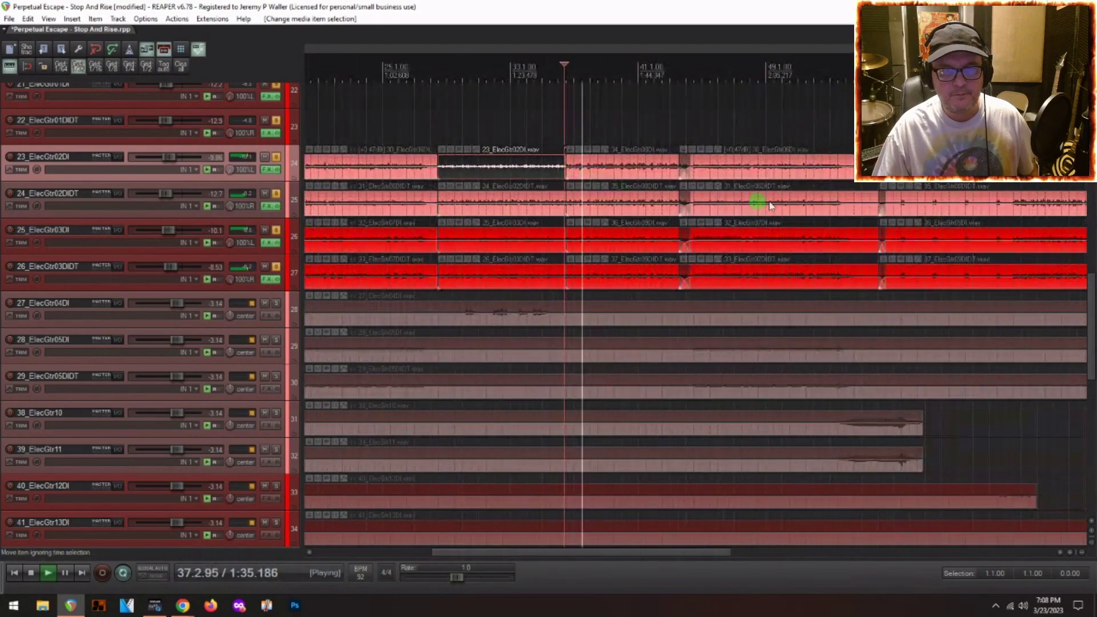
Audition the joins near 44.2.00, 56.3.00 and 74.3.00 on tracks 23 to 26.
{"action": "left_click", "coordinate": [672, 178]}
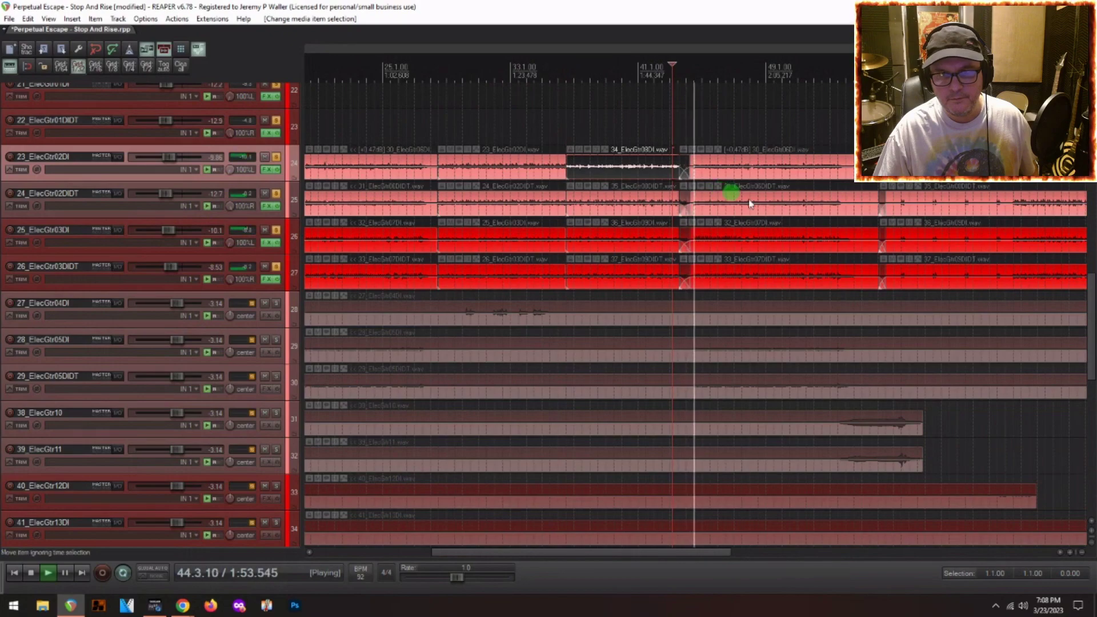
{"action": "left_click", "coordinate": [876, 250]}
{"action": "scroll", "coordinate": [914, 251], "scroll_direction": "down", "scroll_amount": 3}
{"action": "key", "text": "space"}
{"action": "left_click", "coordinate": [718, 247]}
{"action": "key", "text": "space"}
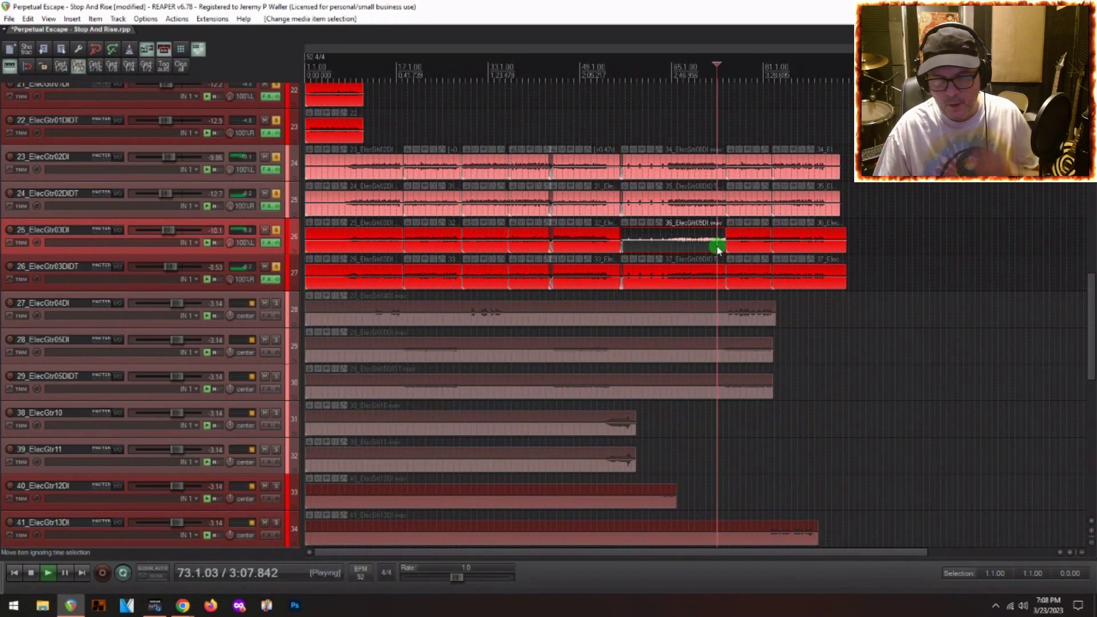
Play up to and across the join just before 82.3.00 on tracks 23 to 26 to check the transition.
{"action": "scroll", "coordinate": [735, 247], "scroll_direction": "up", "scroll_amount": 3}
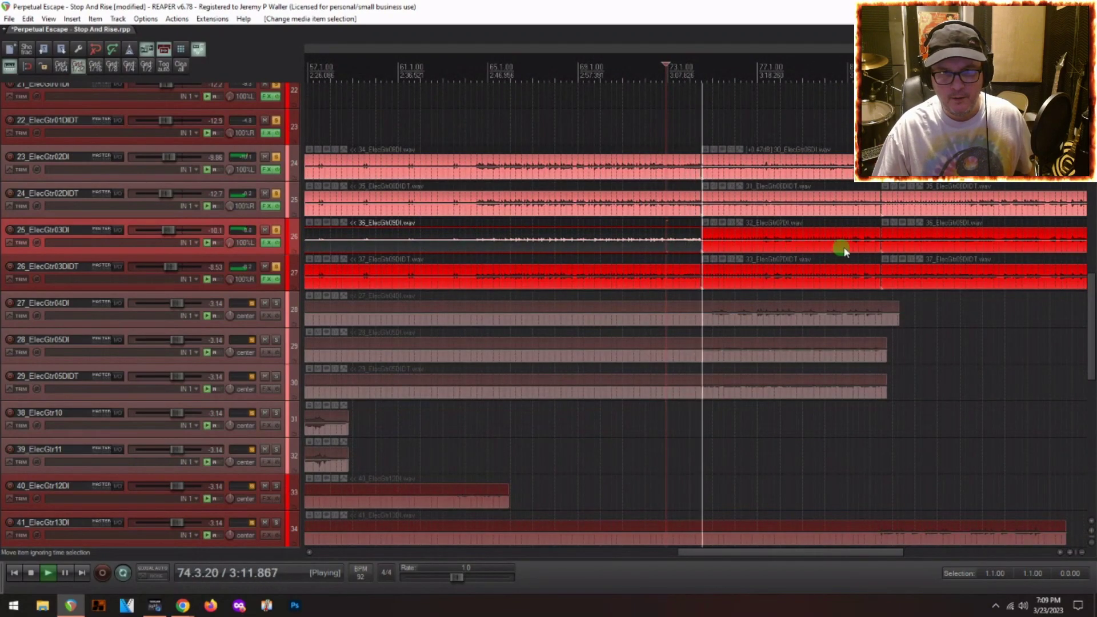
{"action": "left_click", "coordinate": [877, 248]}
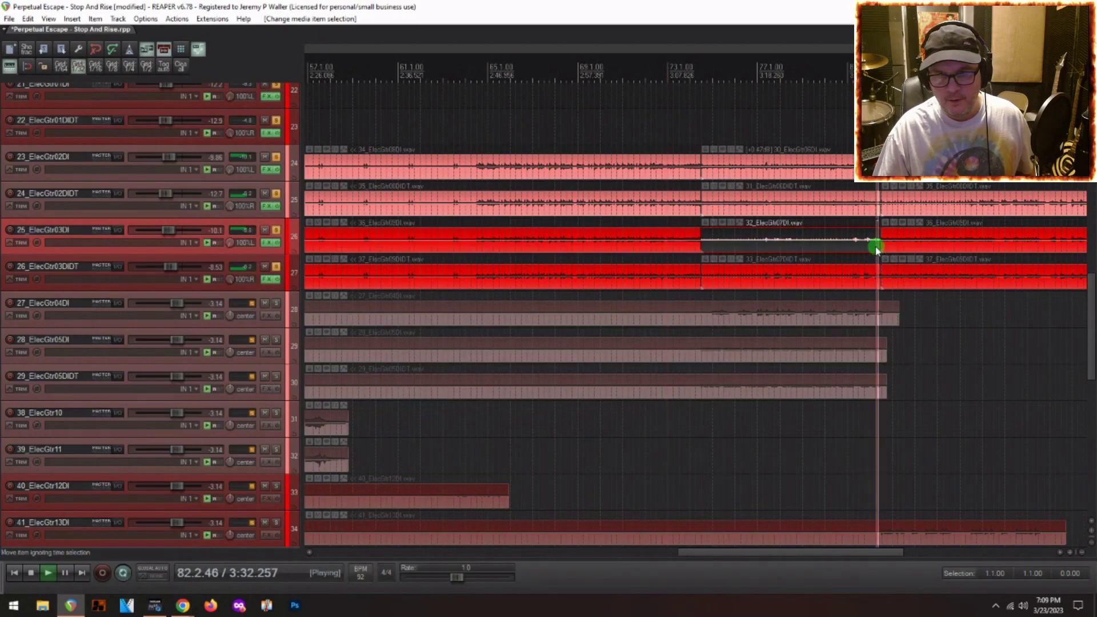
{"action": "scroll", "coordinate": [875, 245], "scroll_direction": "up", "scroll_amount": 4}
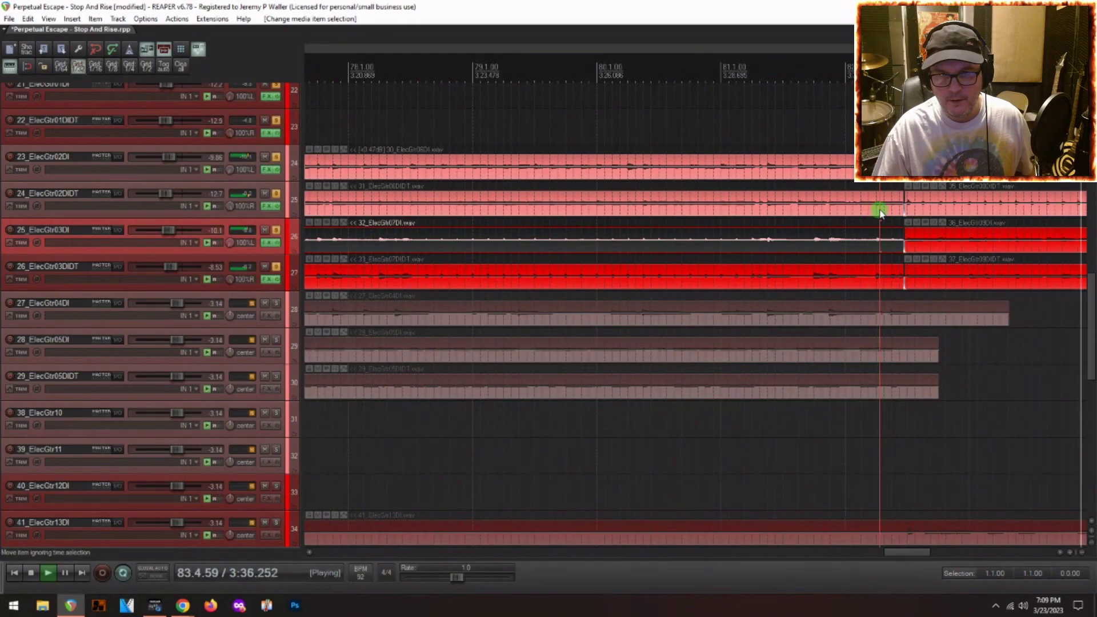
{"action": "key", "text": "space"}
{"action": "key", "text": "space"}
{"action": "key", "text": "space"}
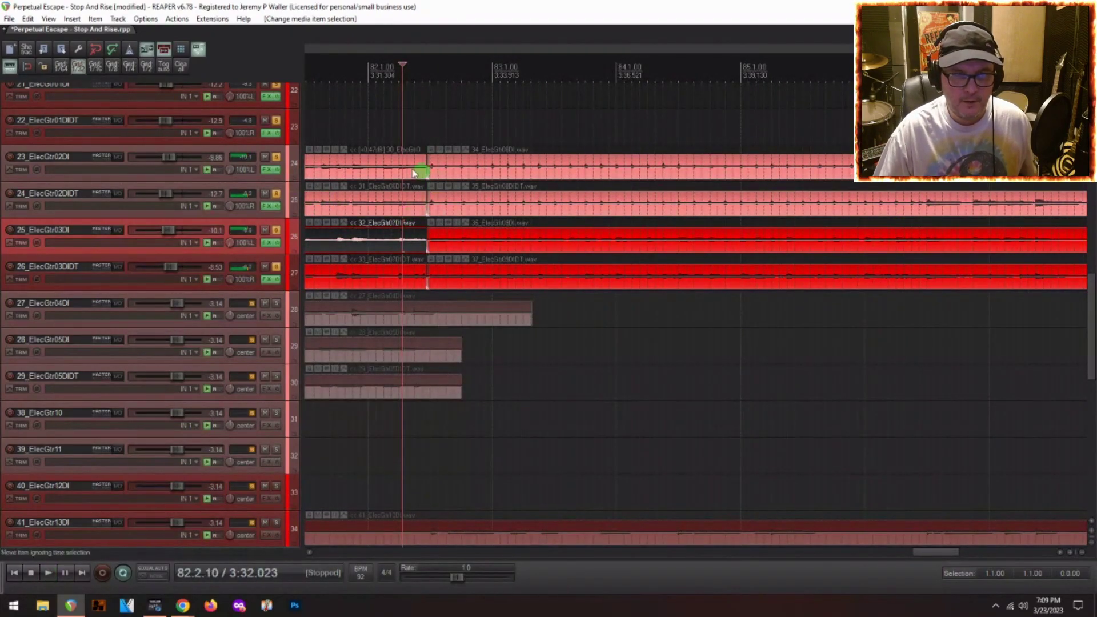
Select the four items ending just before 82.3.00 on tracks 23 to 26, extend them into crossfades with the following items, and play the join.
{"action": "left_click_drag", "start_coordinate": [394, 247], "coordinate": [429, 276]}
{"action": "scroll", "coordinate": [423, 278], "scroll_direction": "up", "scroll_amount": 2}
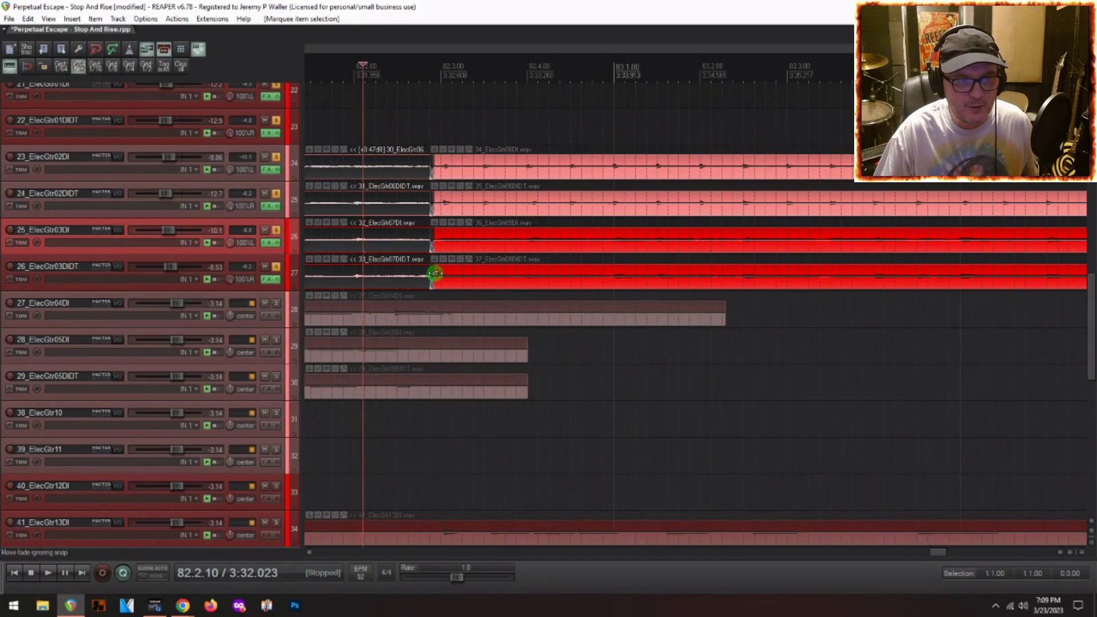
{"action": "left_click_drag", "start_coordinate": [434, 274], "coordinate": [429, 274]}
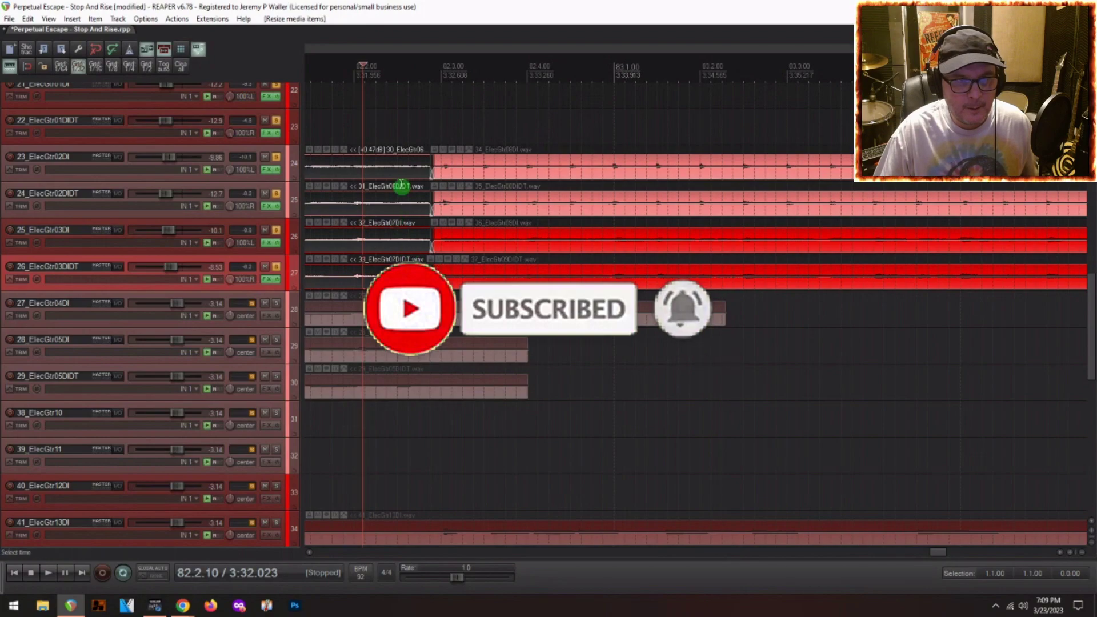
{"action": "right_click", "coordinate": [394, 172]}
{"action": "left_click", "coordinate": [392, 166]}
{"action": "left_click_drag", "start_coordinate": [432, 254], "coordinate": [449, 274]}
{"action": "key", "text": "space"}
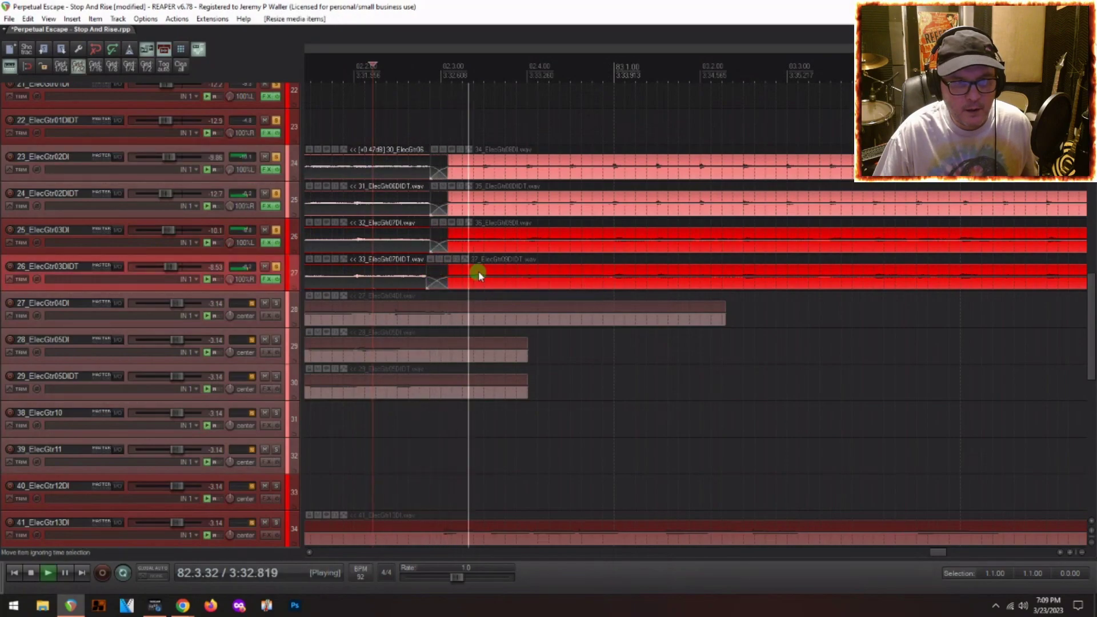
Shorten the crossfades near 82.3.00, lengthen the fade on track 24 to match, and play across the join.
{"action": "left_click", "coordinate": [443, 206]}
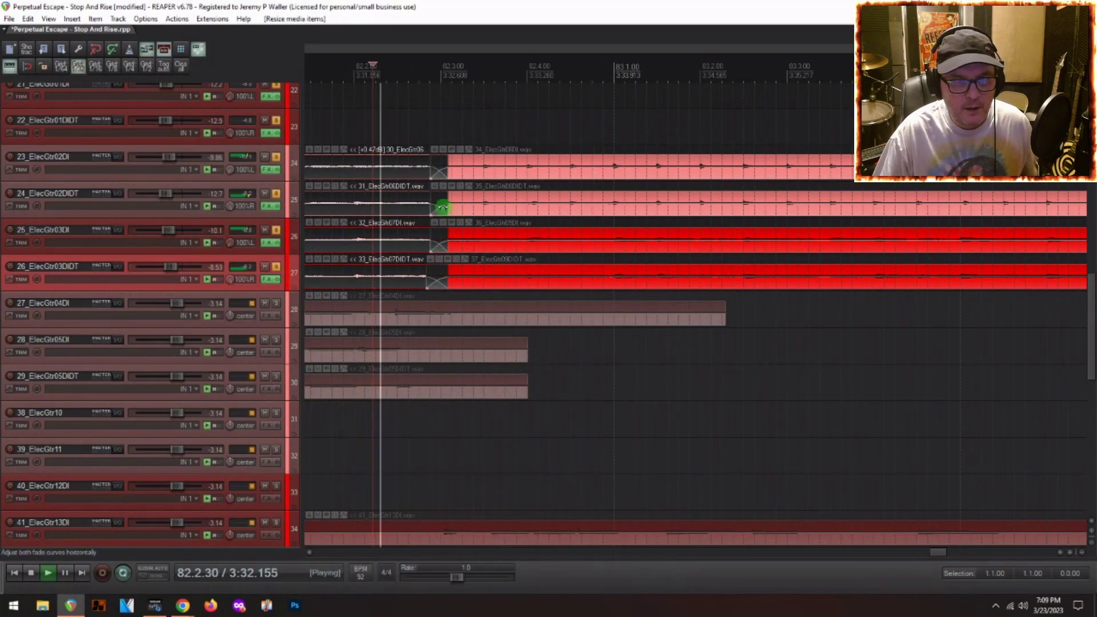
{"action": "key", "text": "space"}
{"action": "left_click_drag", "start_coordinate": [443, 207], "coordinate": [440, 172]}
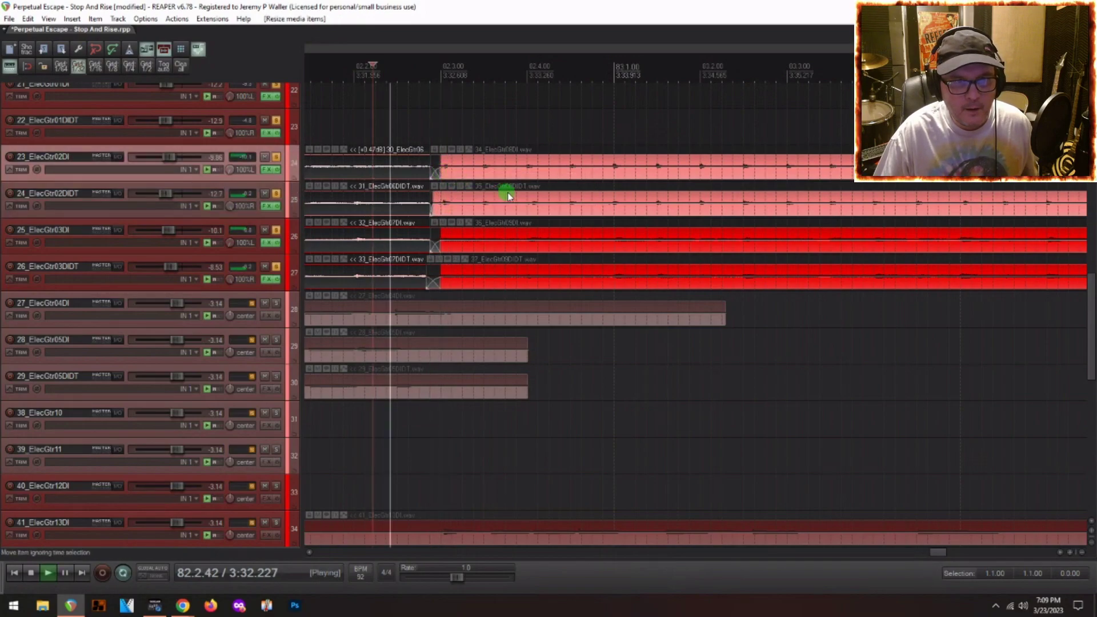
{"action": "left_click", "coordinate": [404, 213]}
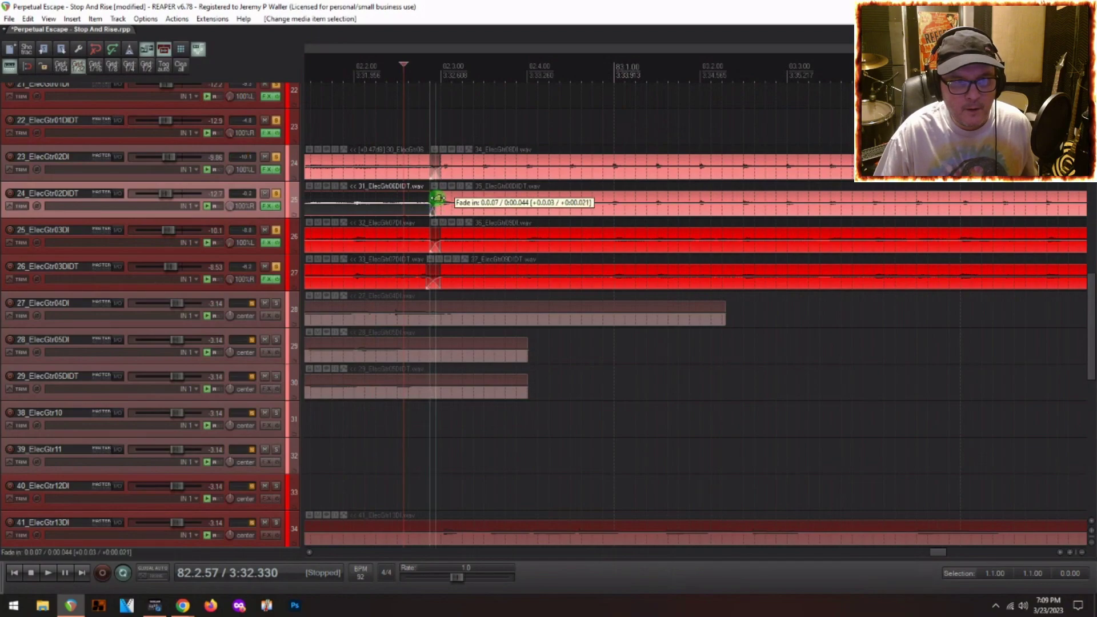
{"action": "left_click", "coordinate": [397, 171]}
{"action": "key", "text": "space"}
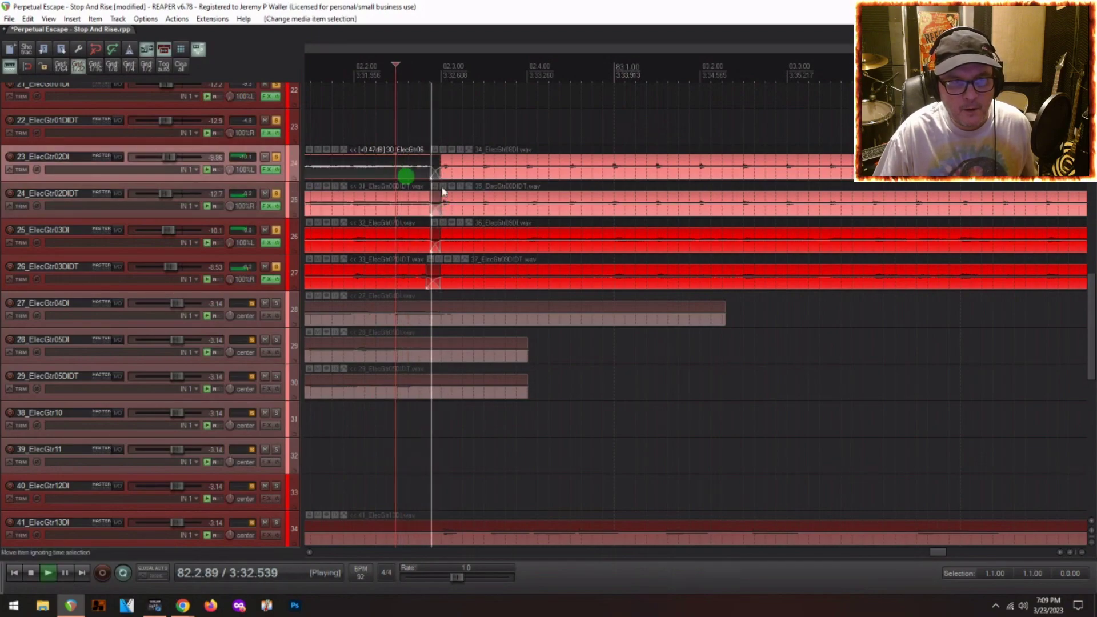
{"action": "scroll", "coordinate": [566, 225], "scroll_direction": "down", "scroll_amount": 2}
{"action": "scroll", "coordinate": [567, 225], "scroll_direction": "down", "scroll_amount": 3}
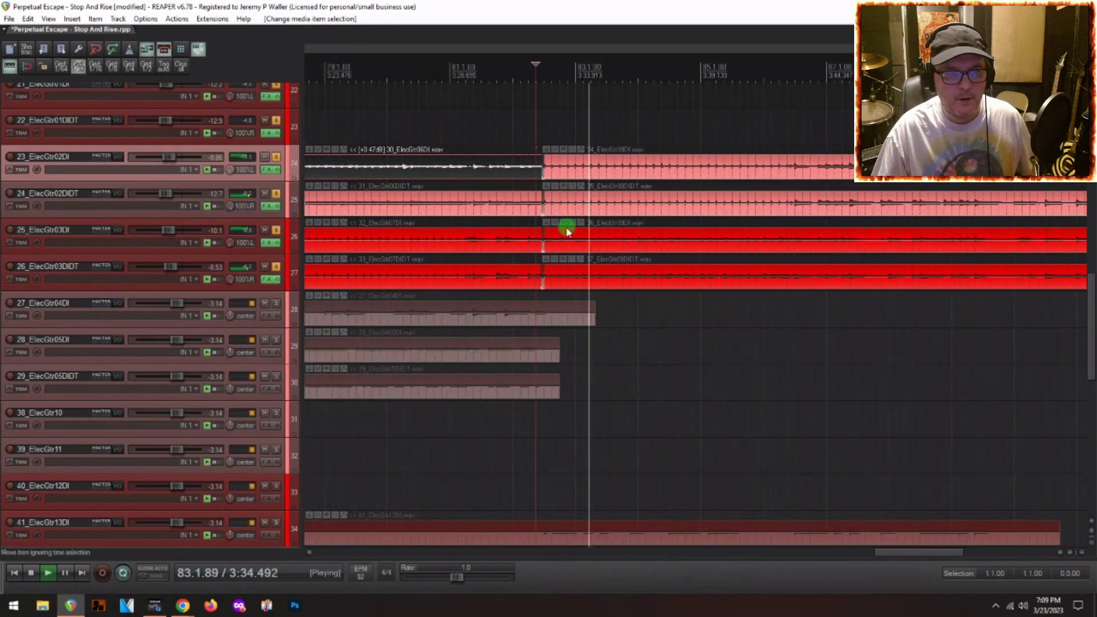
Stop playback and unsolo all tracks.
{"action": "left_click", "coordinate": [277, 157]}
{"action": "key", "text": "space"}
{"action": "right_click", "coordinate": [278, 159]}
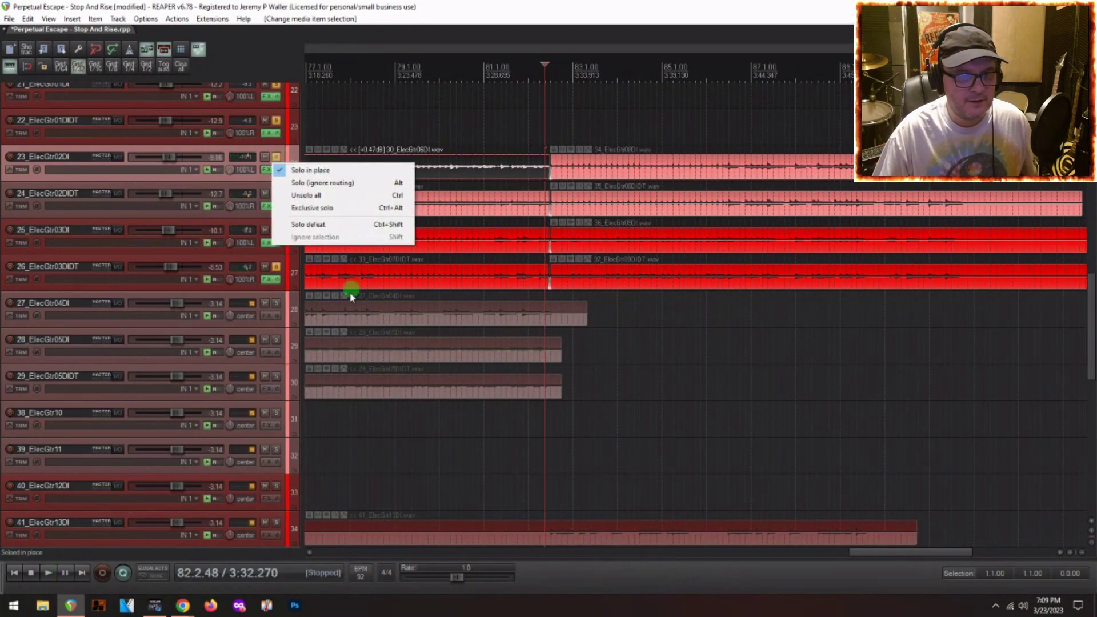
{"action": "left_click", "coordinate": [323, 198]}
{"action": "key", "text": "space"}
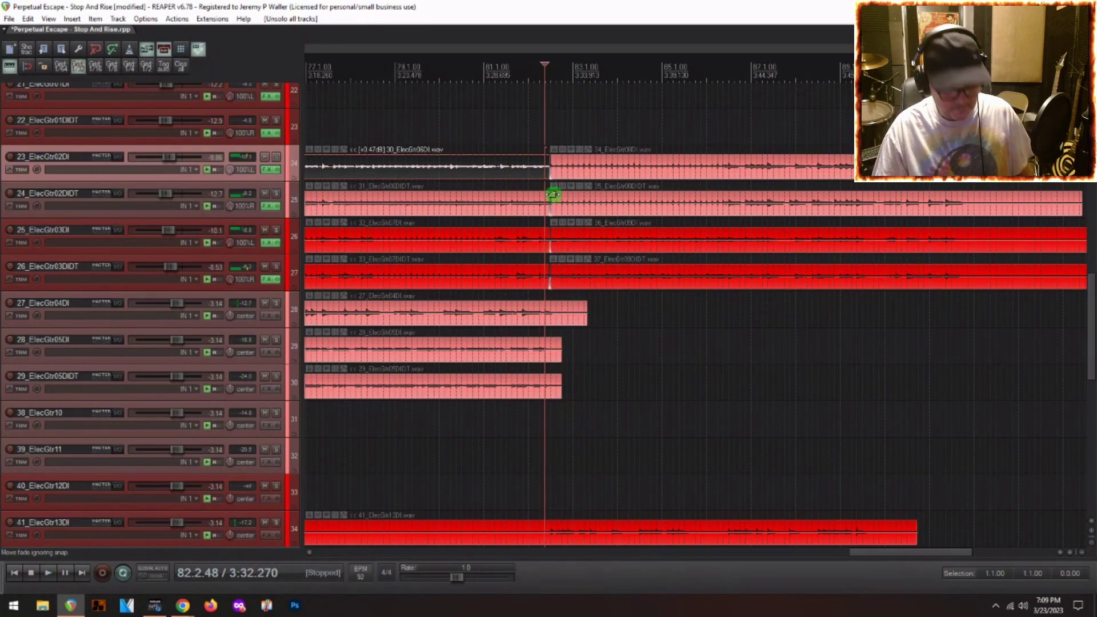
Play the full mix with the mixer open, lower 24_ElecGtr02DIDT to -13.7 dB, and restart playback from the song's beginning.
{"action": "key", "text": "ctrl+m"}
{"action": "scroll", "coordinate": [823, 420], "scroll_direction": "right", "scroll_amount": 5}
{"action": "key", "text": "space"}
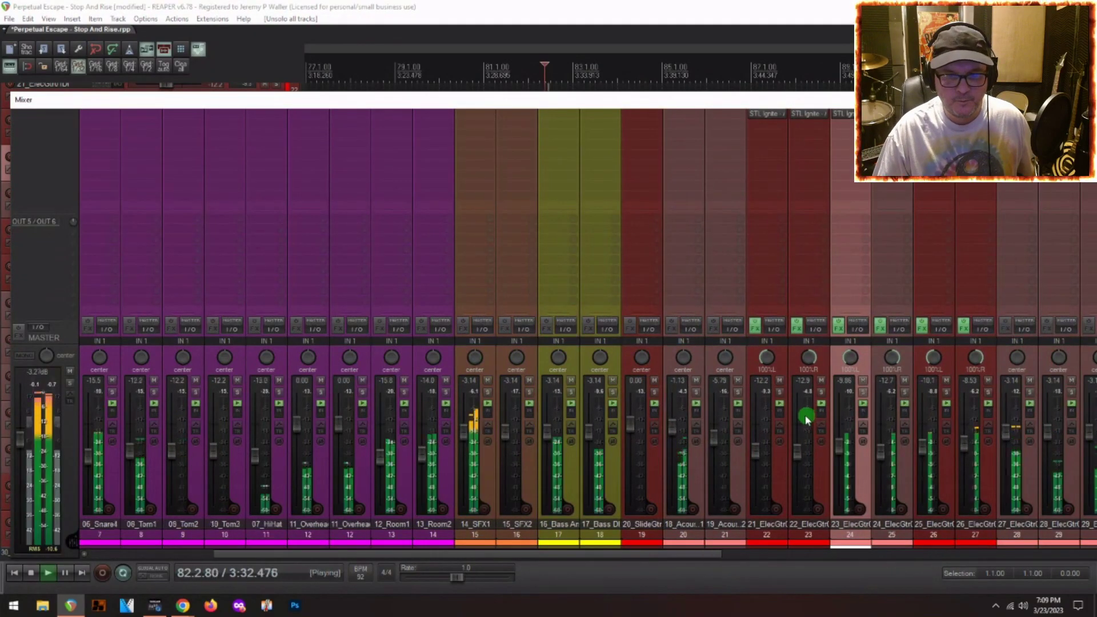
{"action": "scroll", "coordinate": [805, 420], "scroll_direction": "right", "scroll_amount": 1}
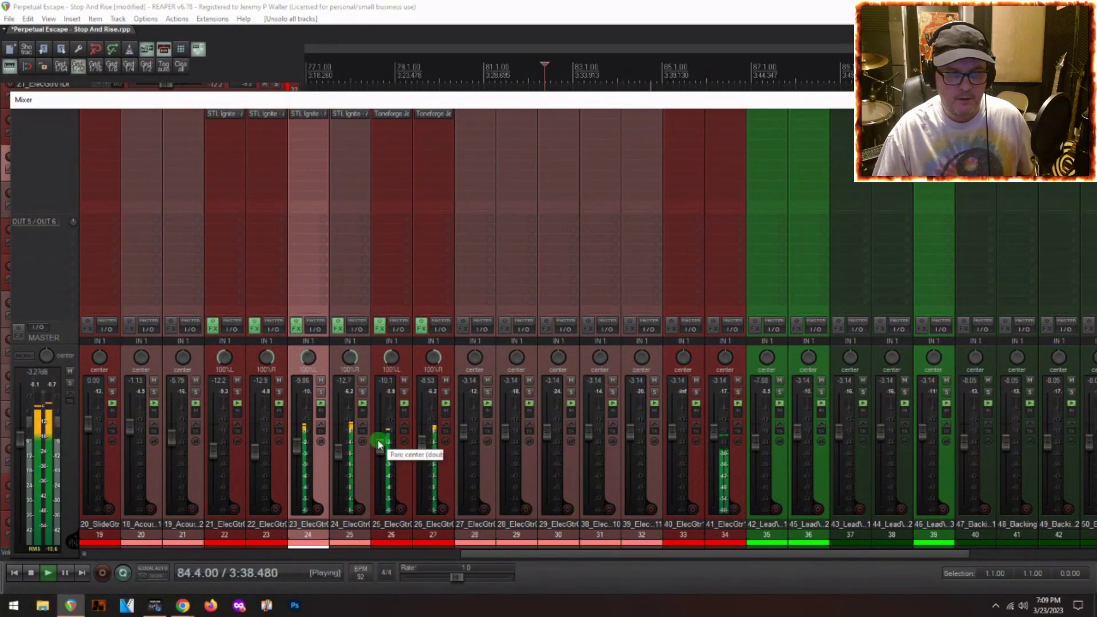
{"action": "left_click_drag", "start_coordinate": [353, 448], "coordinate": [338, 455]}
{"action": "key", "text": "space"}
{"action": "key", "text": "Home"}
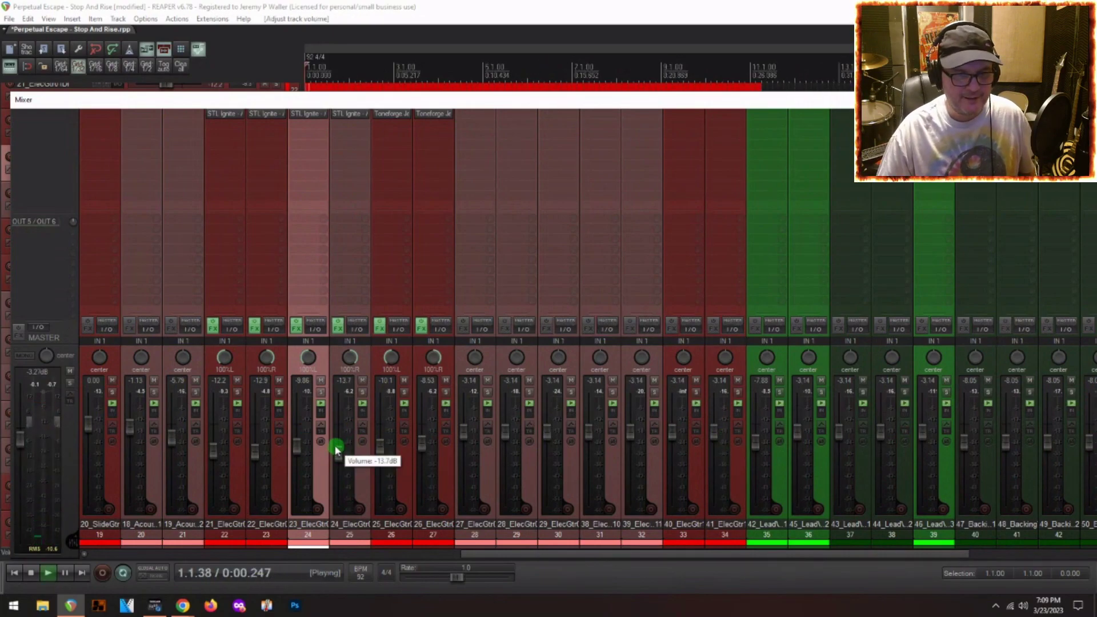
Set the volumes of 20_SlideGtr to -2.17 dB, 18_AcousticGtr1 to -4.87 dB, 21_ElecGtr01DI to -14.9 dB and 22_ElecGtr01DIDT to -12.1 dB.
{"action": "key", "text": "ctrl+m"}
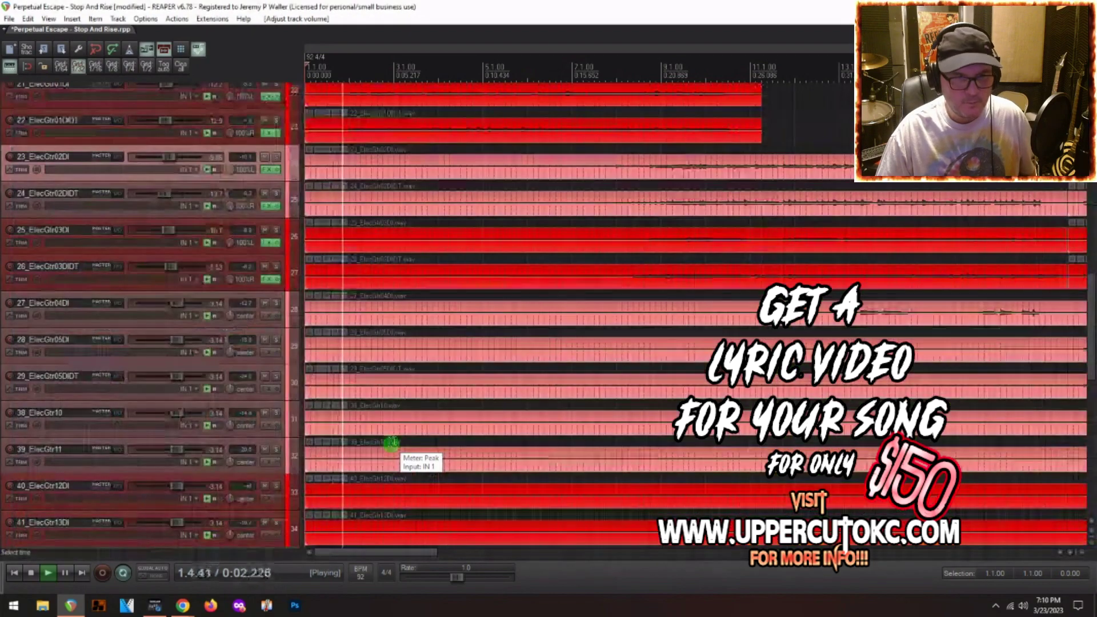
{"action": "scroll", "coordinate": [380, 228], "scroll_direction": "down", "scroll_amount": 3}
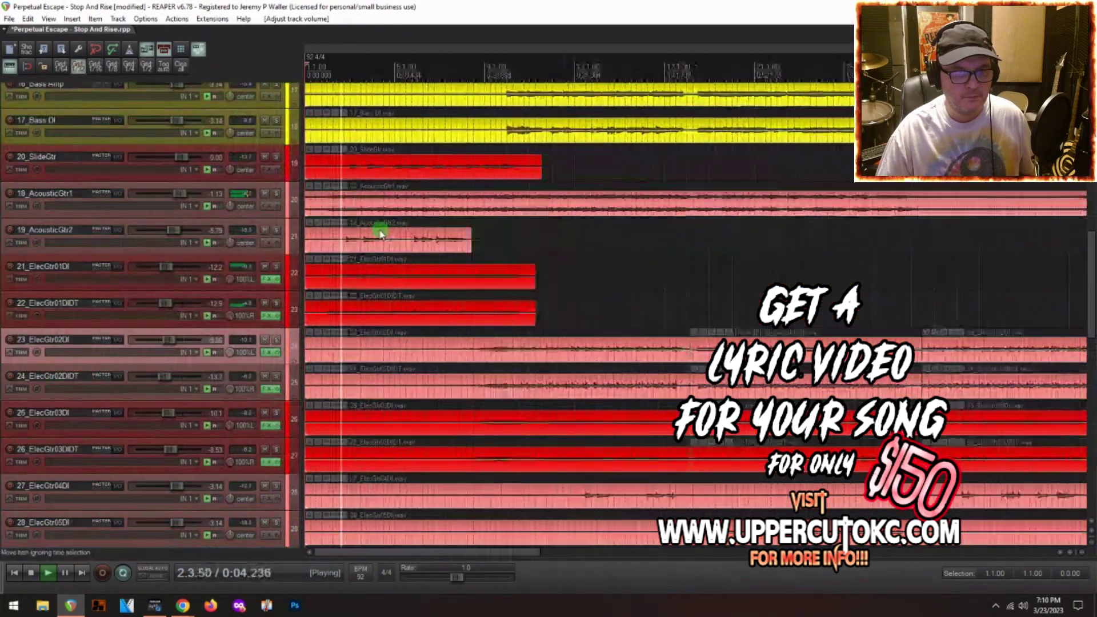
{"action": "scroll", "coordinate": [354, 222], "scroll_direction": "down", "scroll_amount": 1}
{"action": "key", "text": "ctrl+m"}
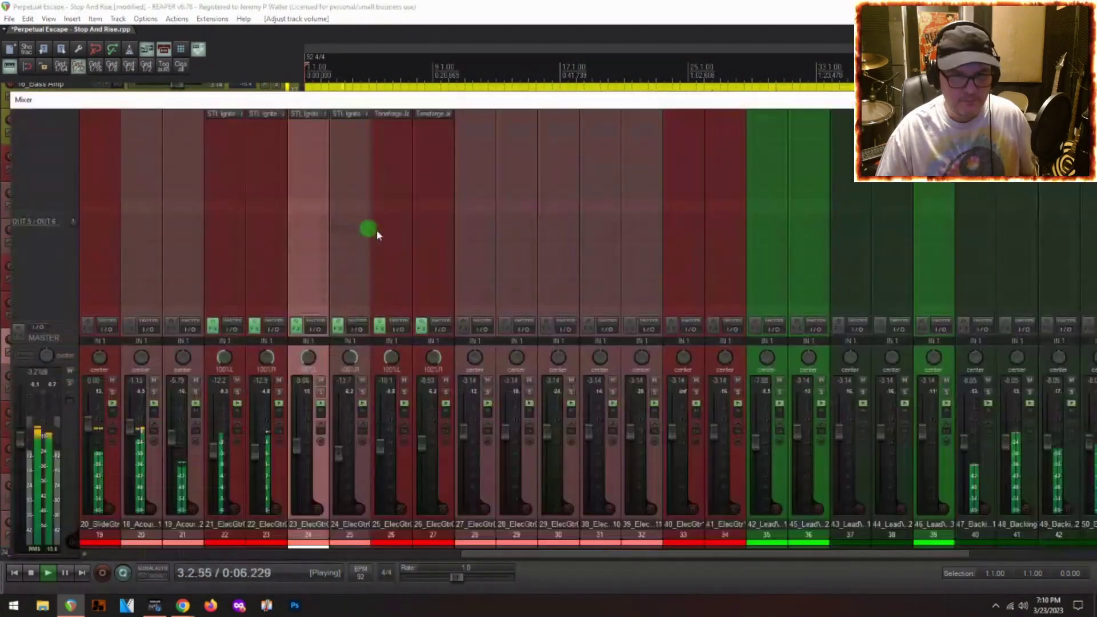
{"action": "scroll", "coordinate": [298, 408], "scroll_direction": "left", "scroll_amount": 6}
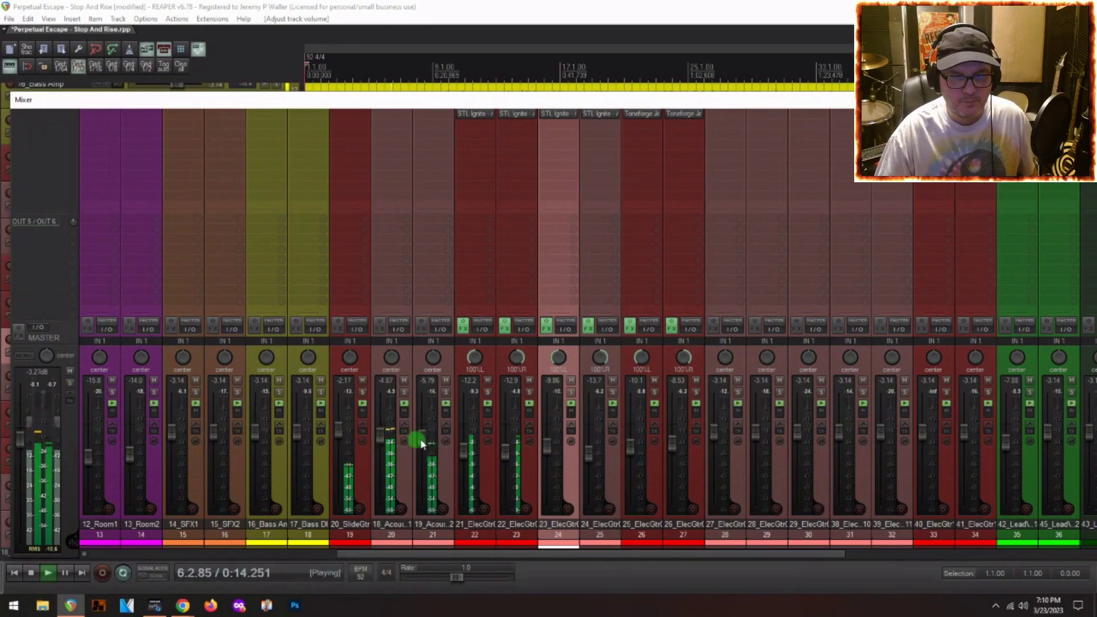
{"action": "mouse_move", "coordinate": [462, 448]}
{"action": "left_mouse_down"}
{"action": "mouse_move", "coordinate": [507, 448]}
{"action": "mouse_move", "coordinate": [464, 446]}
{"action": "left_mouse_up"}
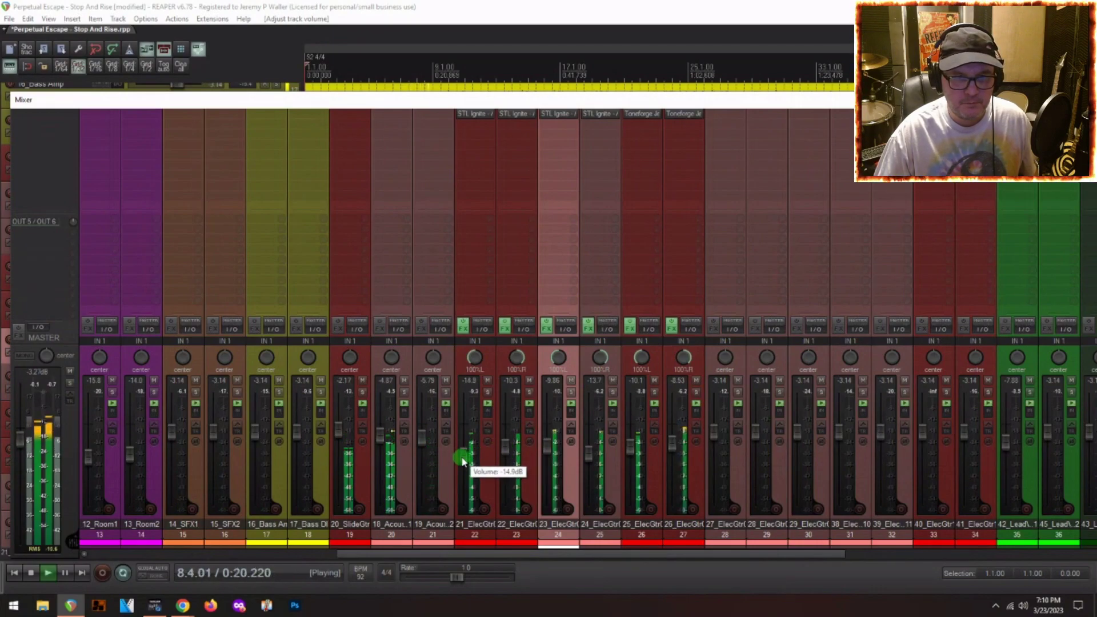
{"action": "left_click_drag", "start_coordinate": [509, 449], "coordinate": [508, 456]}
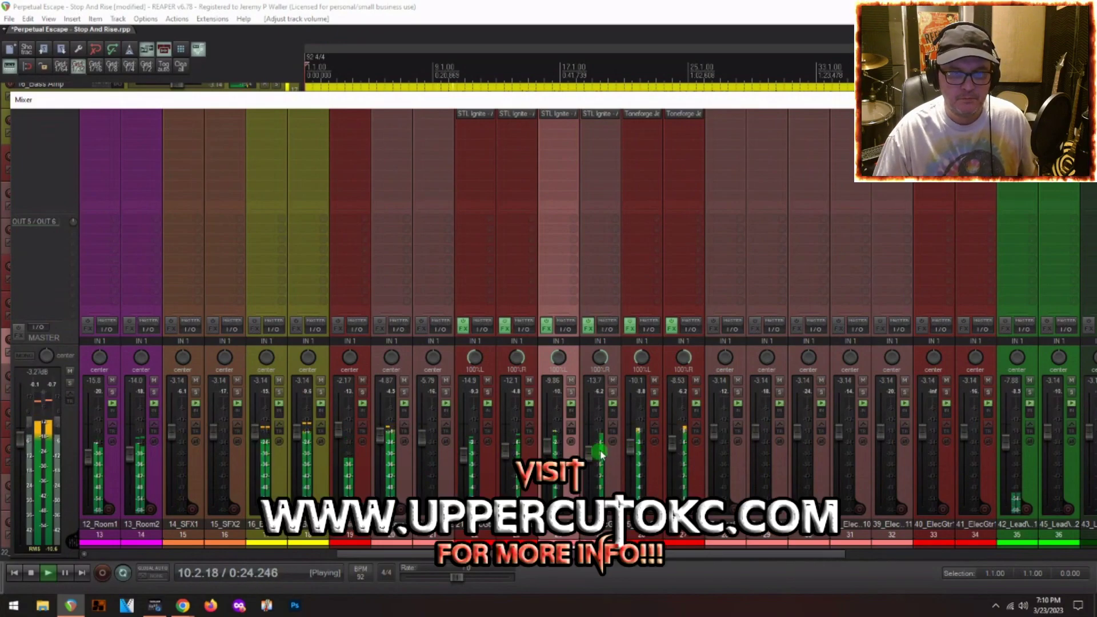
Add ReaEQ with the stock - Basic 100 HPF preset ahead of the amp plugin on track 23 and copy it to tracks 24 to 26.
{"action": "double_click", "coordinate": [573, 130]}
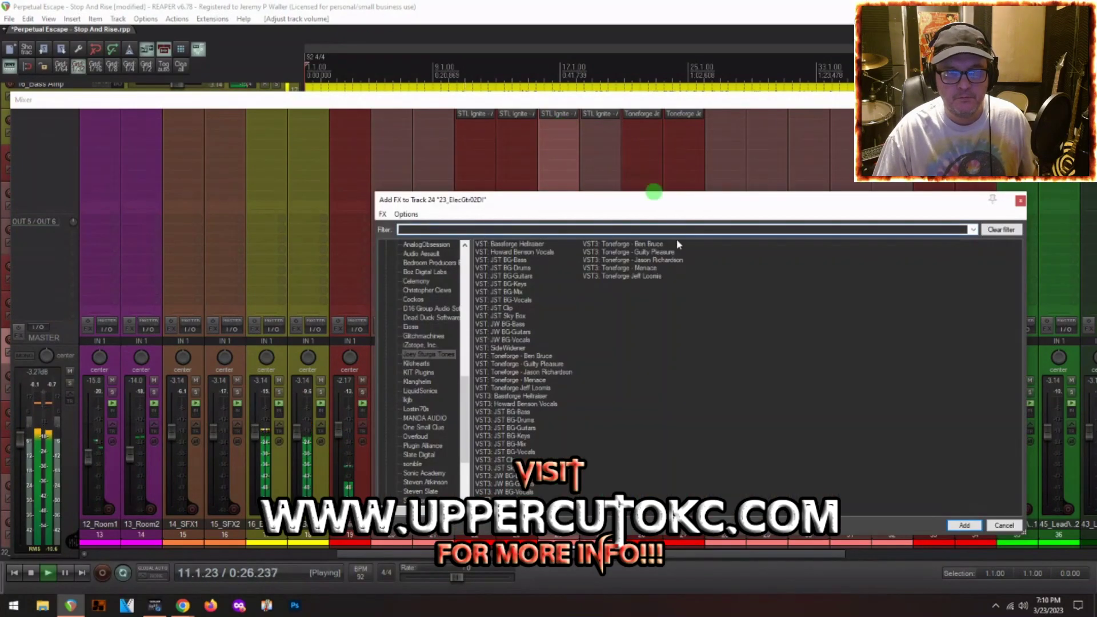
{"action": "left_click", "coordinate": [413, 299]}
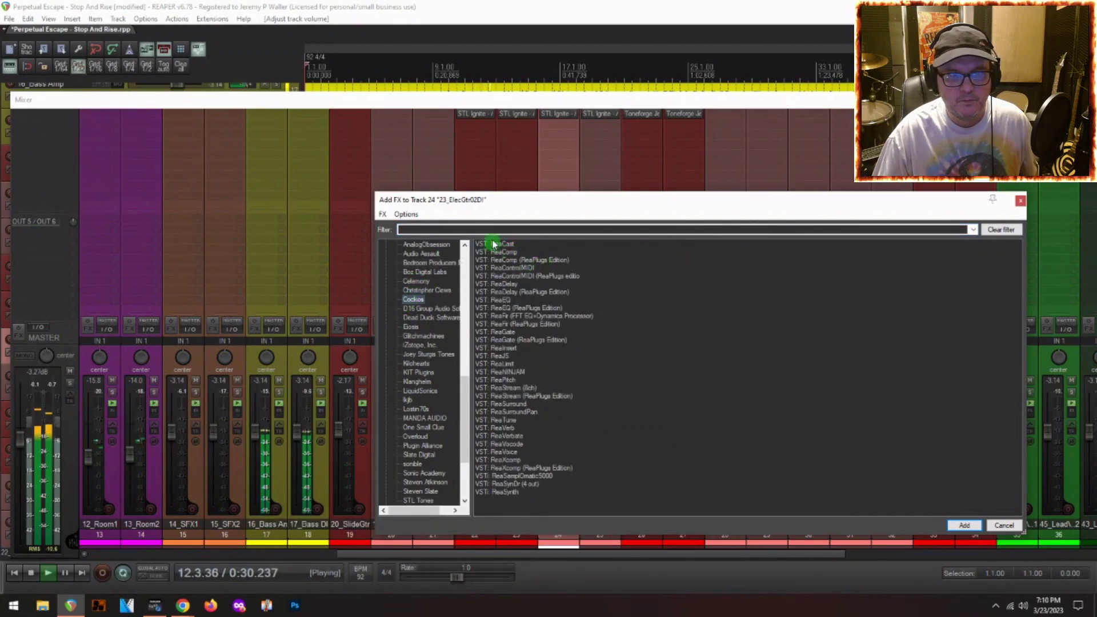
{"action": "double_click", "coordinate": [501, 301]}
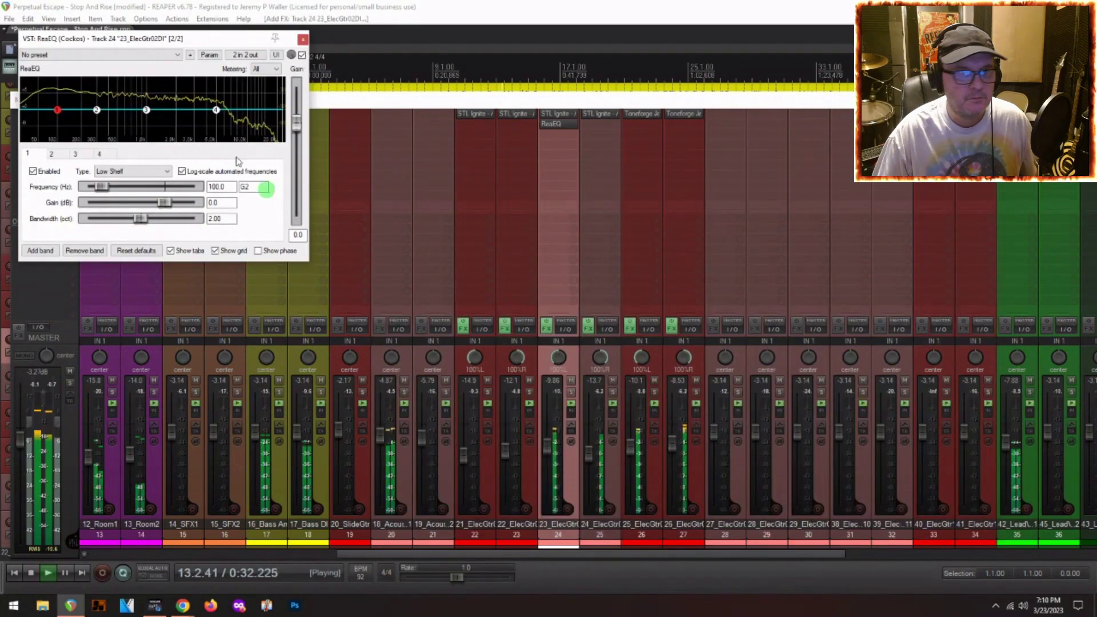
{"action": "left_click", "coordinate": [36, 54]}
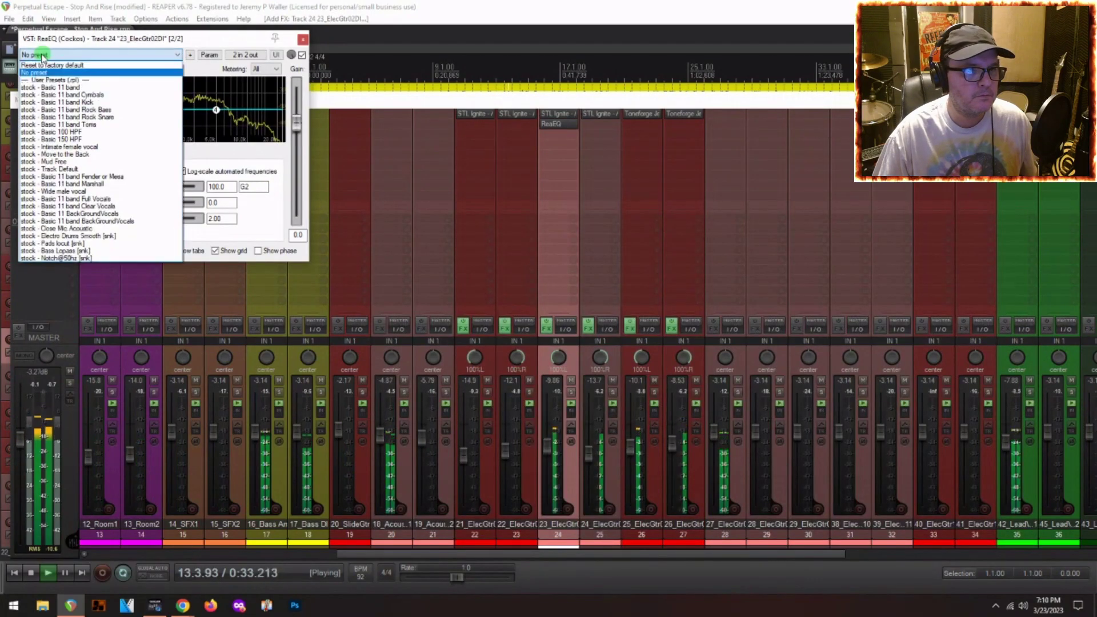
{"action": "left_click", "coordinate": [70, 133]}
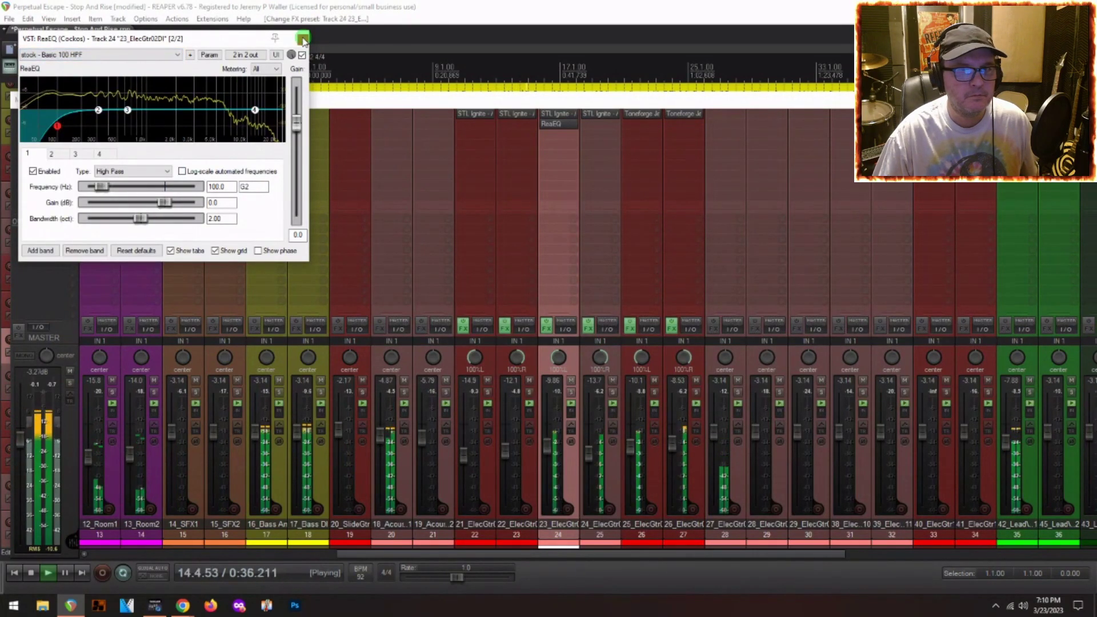
{"action": "left_click", "coordinate": [302, 39]}
{"action": "left_click_drag", "start_coordinate": [564, 130], "coordinate": [678, 115]}
{"action": "key", "text": "space"}
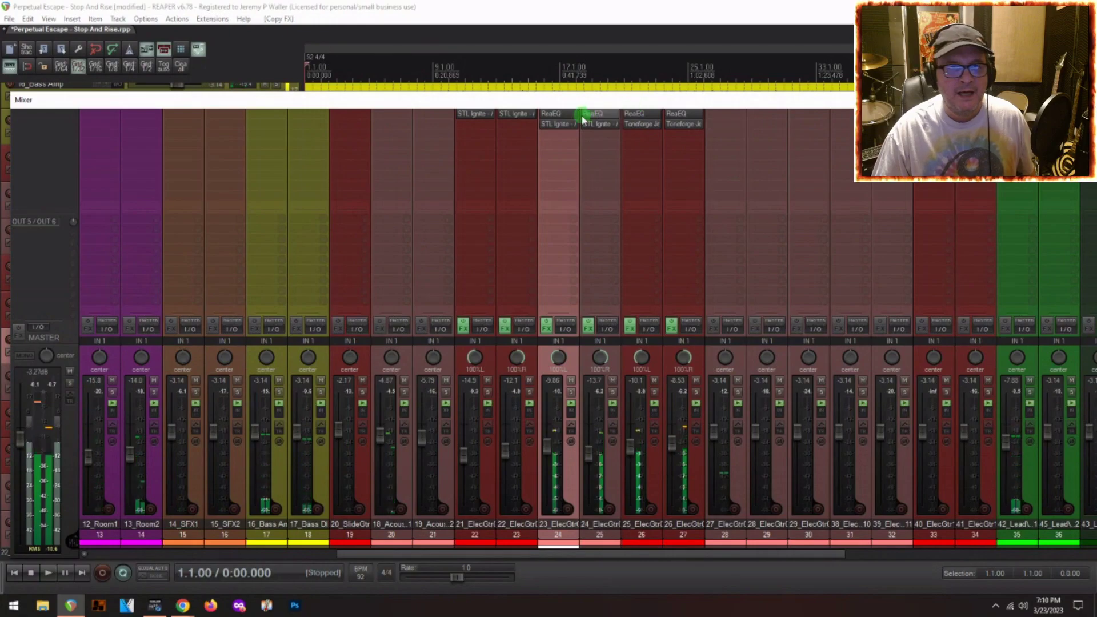
Review the ReaEQ preset and the STL Ignite AmpHub settings on track 23.
{"action": "left_click", "coordinate": [552, 112]}
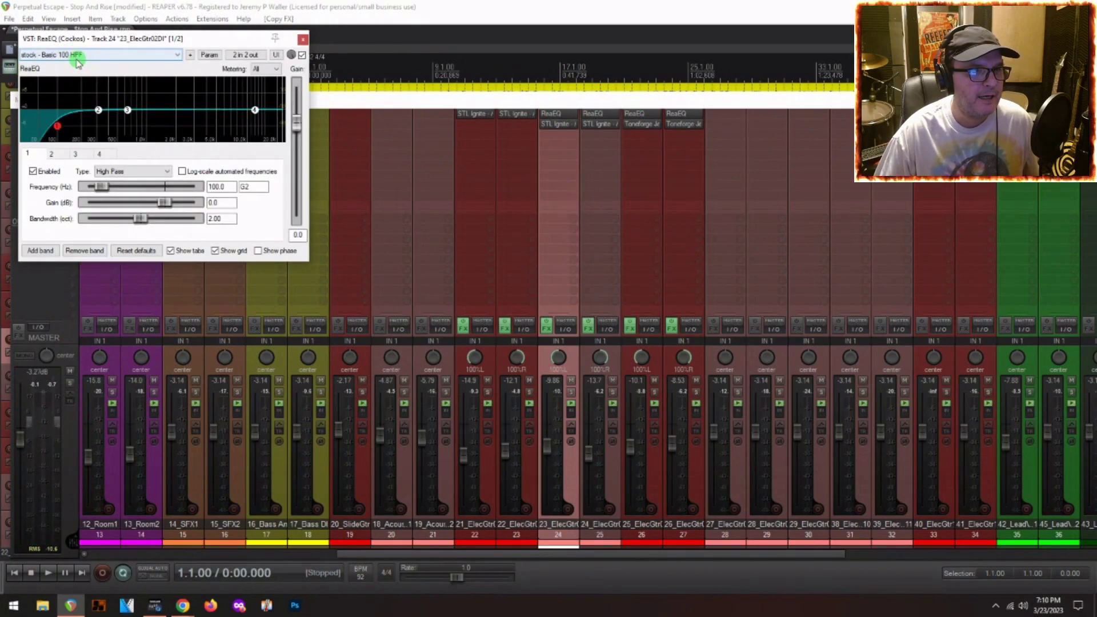
{"action": "left_click", "coordinate": [304, 41]}
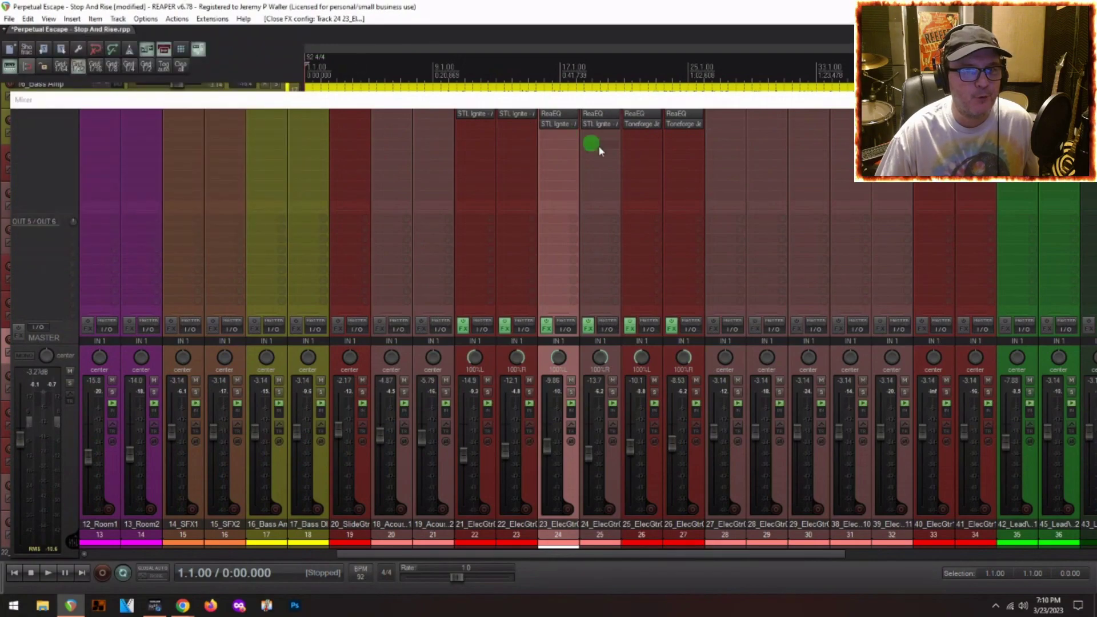
{"action": "left_click", "coordinate": [560, 125]}
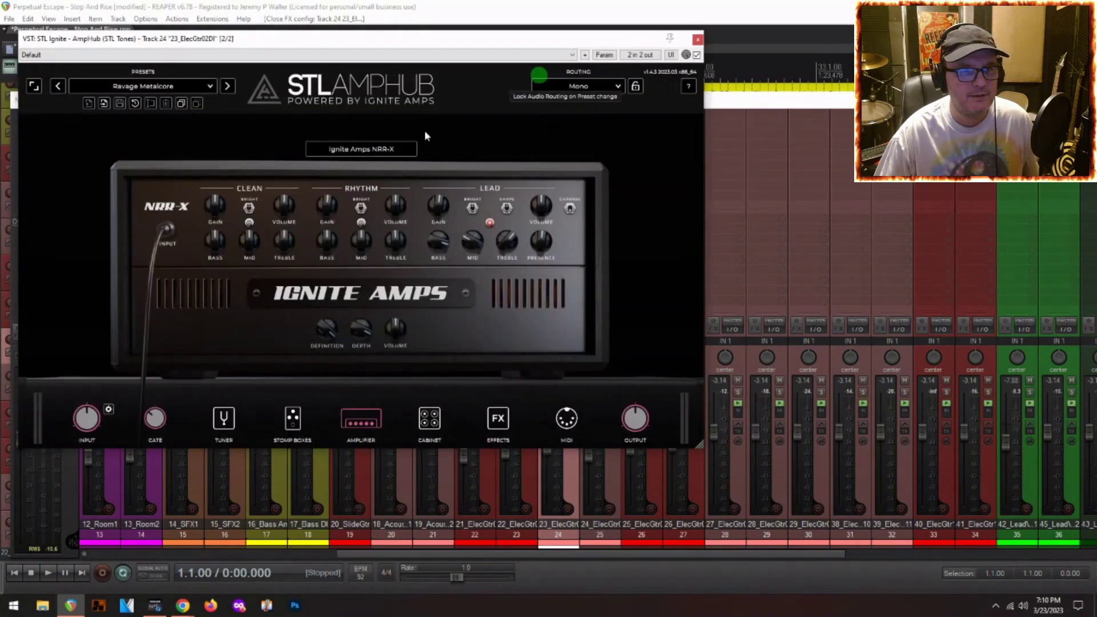
{"action": "left_click", "coordinate": [698, 42]}
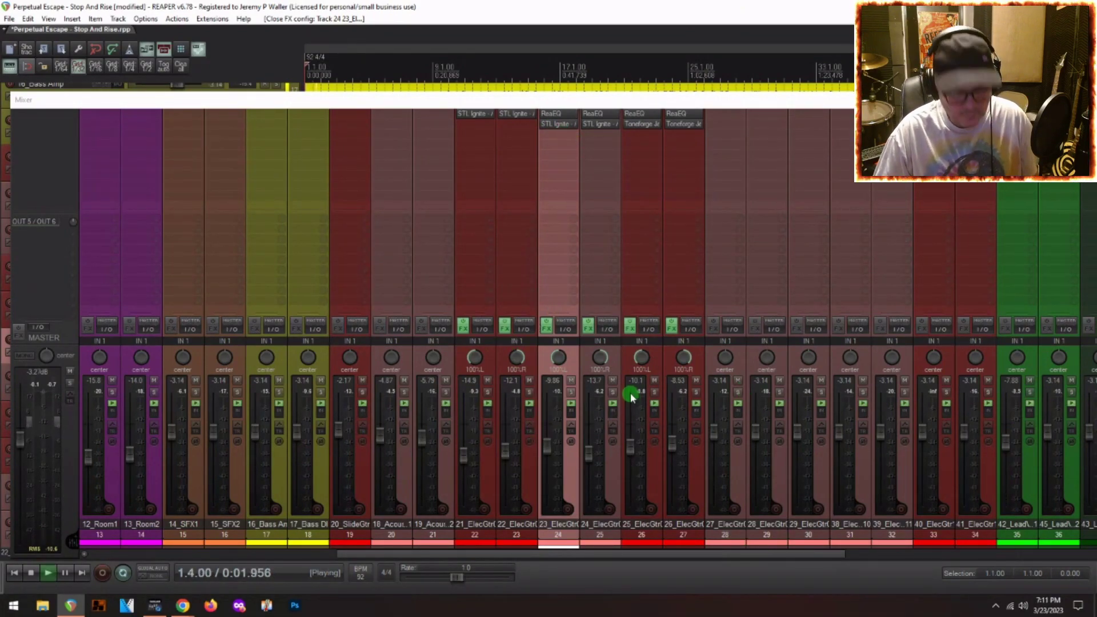
Mute the unused electric guitar tracks 27_ElecGtr04DI, 28_ElecGtr05DI, 29_ElecGtr05DIDT, 38_ElecGtr10, 39_ElecGtr11, 40_ElecGtr12DI and 41_ElecGtr13DI.
{"action": "key", "text": "ctrl+m"}
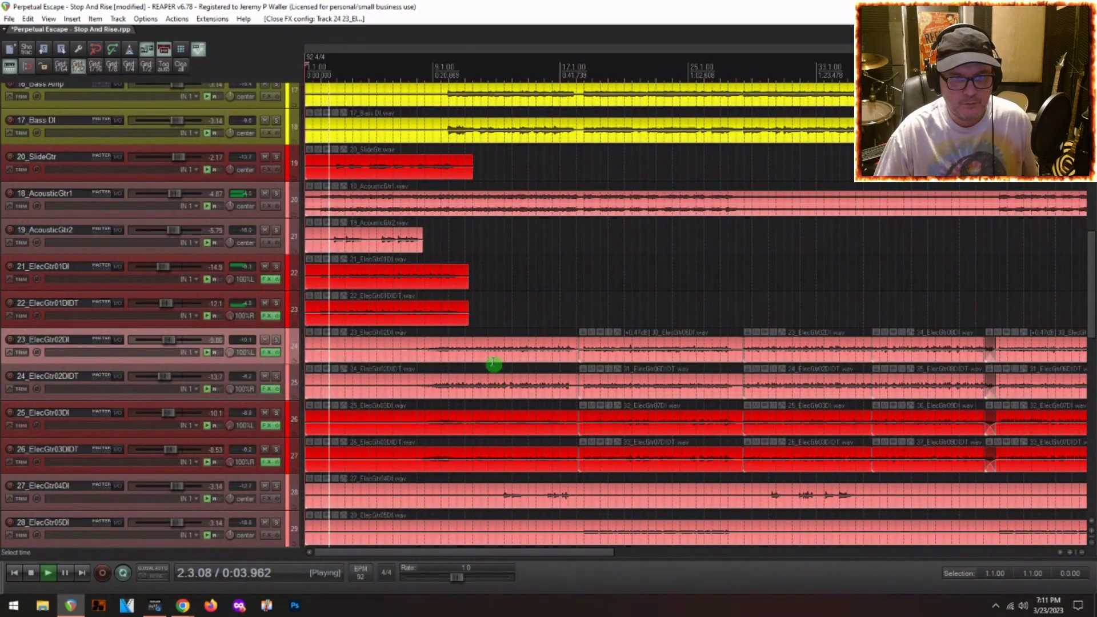
{"action": "scroll", "coordinate": [495, 365], "scroll_direction": "down", "scroll_amount": 2}
{"action": "scroll", "coordinate": [120, 372], "scroll_direction": "down", "scroll_amount": 3}
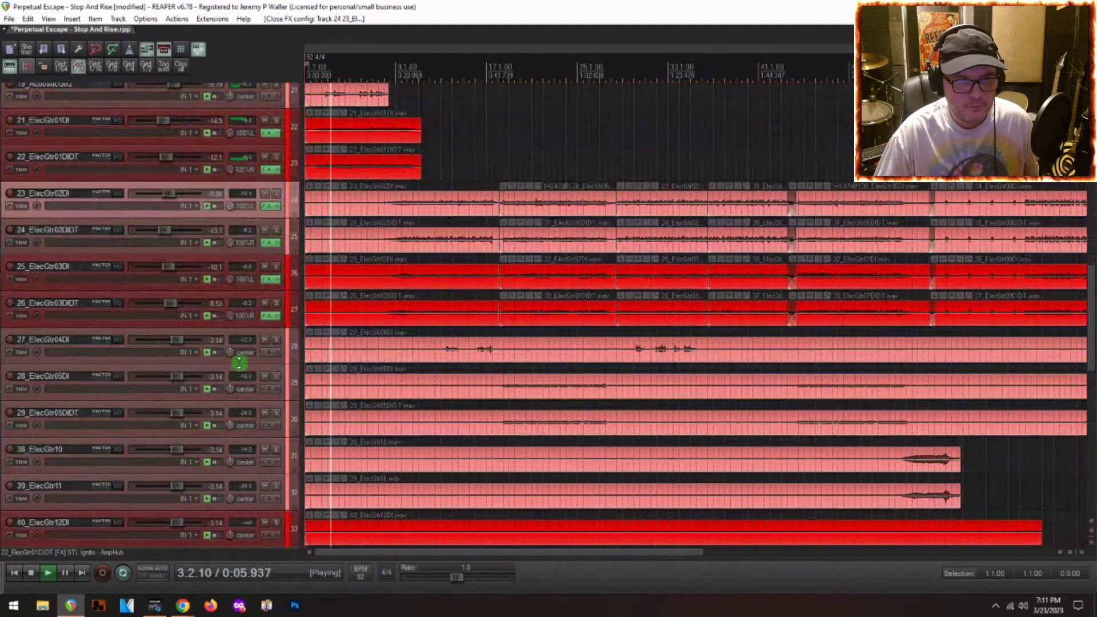
{"action": "left_click_drag", "start_coordinate": [263, 342], "coordinate": [264, 487]}
{"action": "scroll", "coordinate": [148, 384], "scroll_direction": "down", "scroll_amount": 3}
{"action": "scroll", "coordinate": [148, 382], "scroll_direction": "down", "scroll_amount": 4}
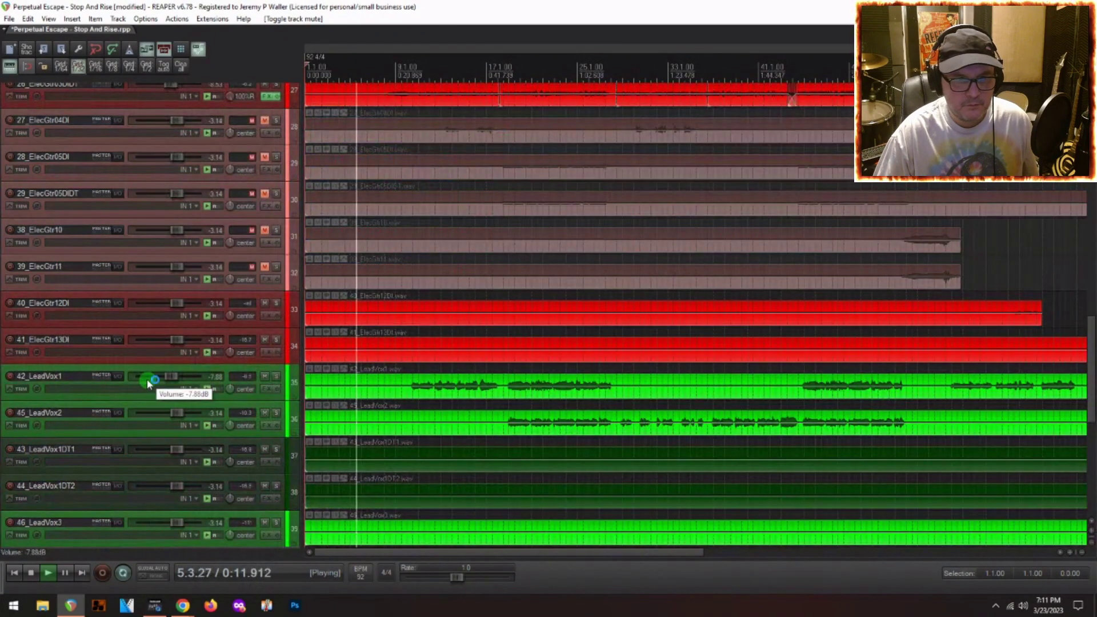
{"action": "scroll", "coordinate": [497, 325], "scroll_direction": "down", "scroll_amount": 5}
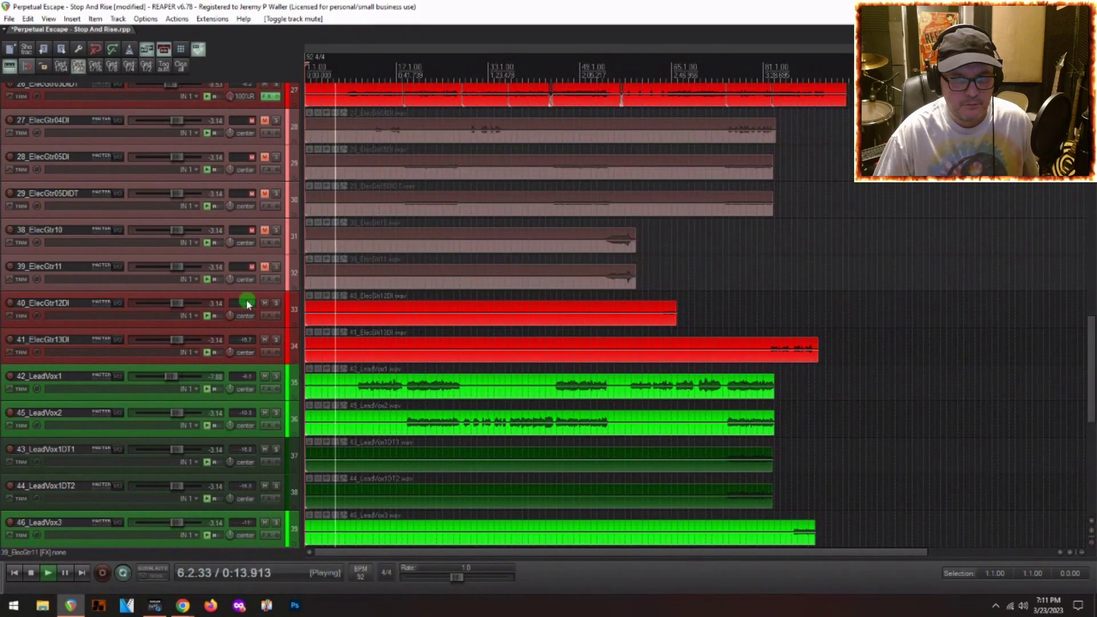
{"action": "left_click_drag", "start_coordinate": [264, 307], "coordinate": [264, 342]}
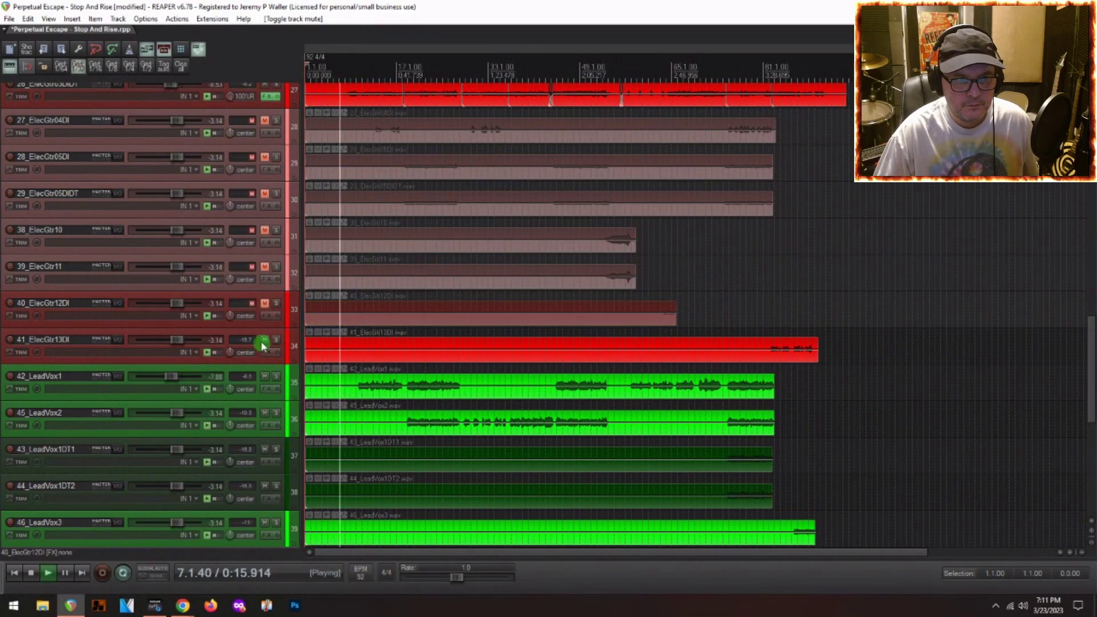
{"action": "scroll", "coordinate": [221, 324], "scroll_direction": "down", "scroll_amount": 3}
{"action": "scroll", "coordinate": [220, 319], "scroll_direction": "down", "scroll_amount": 3}
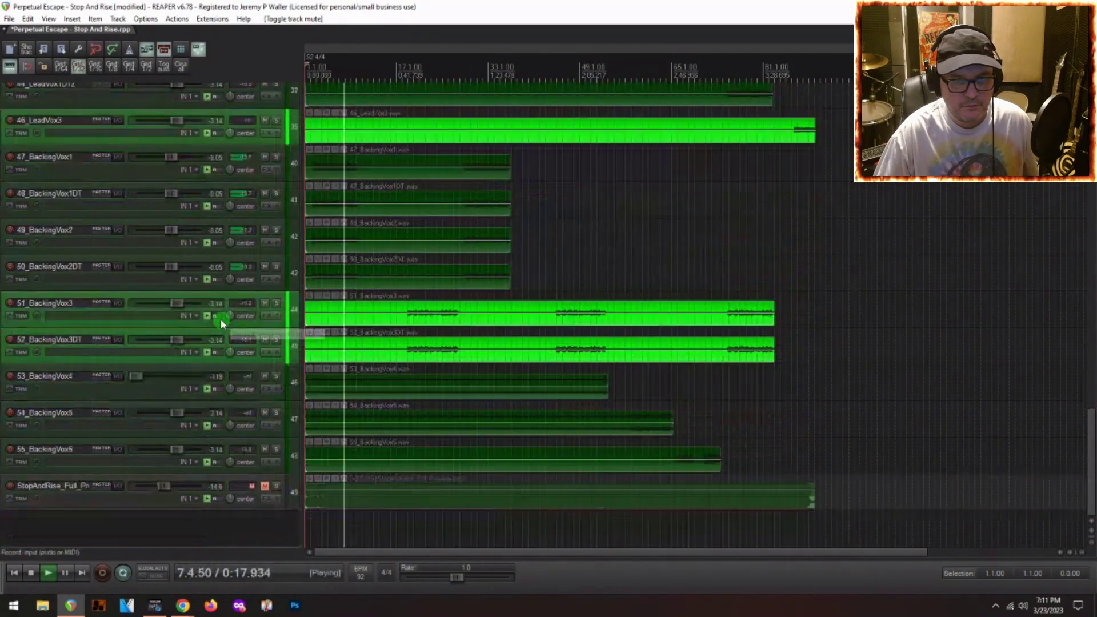
{"action": "scroll", "coordinate": [219, 315], "scroll_direction": "up", "scroll_amount": 6}
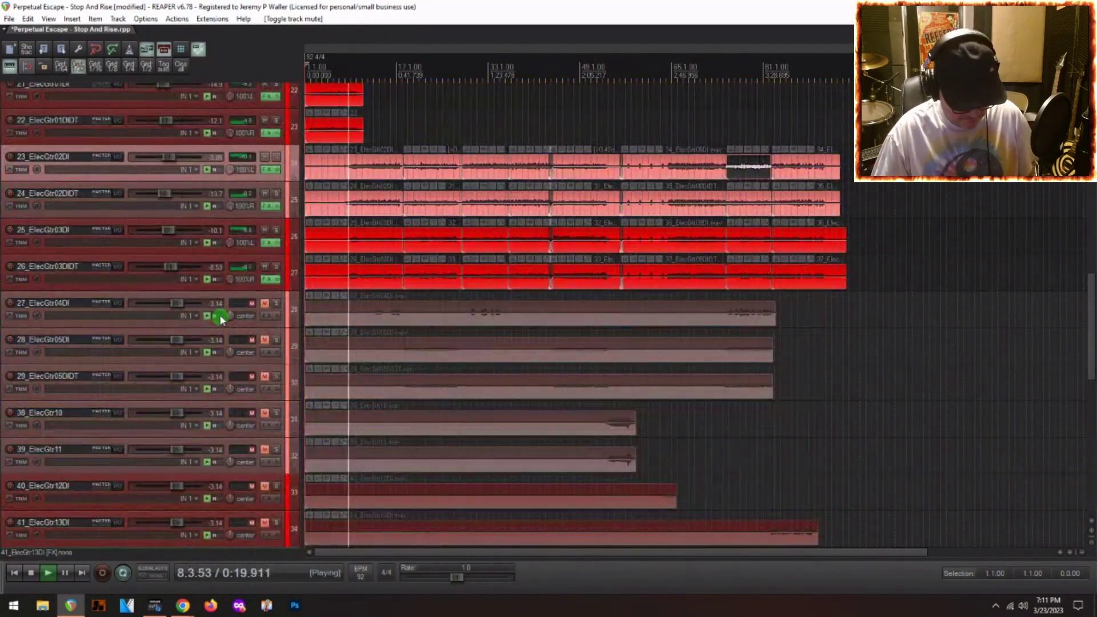
Colour the four guitar tracks 23_ElecGtr02DI to 26_ElecGtr03DIDT pure red in the mixer.
{"action": "key", "text": "ctrl+m"}
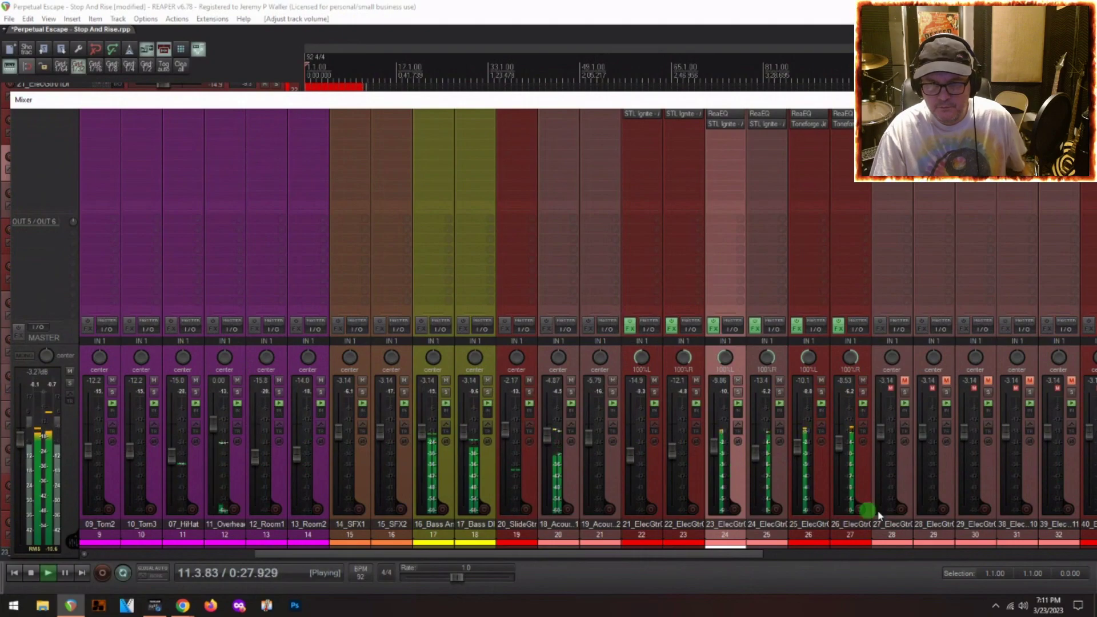
{"action": "left_click", "coordinate": [859, 481], "text": "shift"}
{"action": "key", "text": "shift+c"}
{"action": "left_click", "coordinate": [346, 91]}
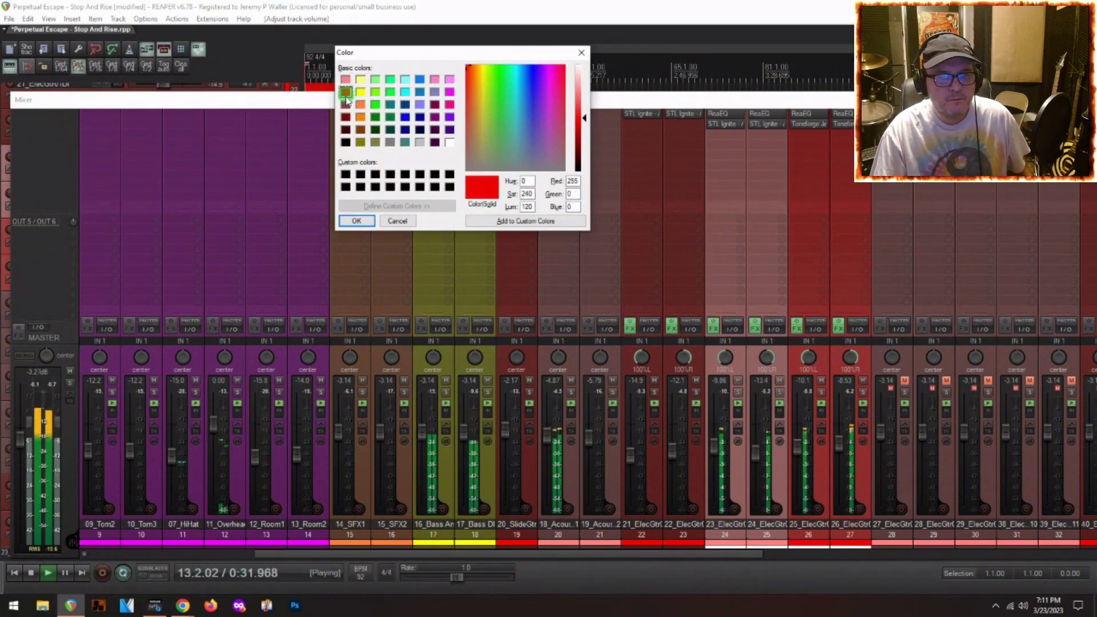
{"action": "left_click", "coordinate": [359, 221]}
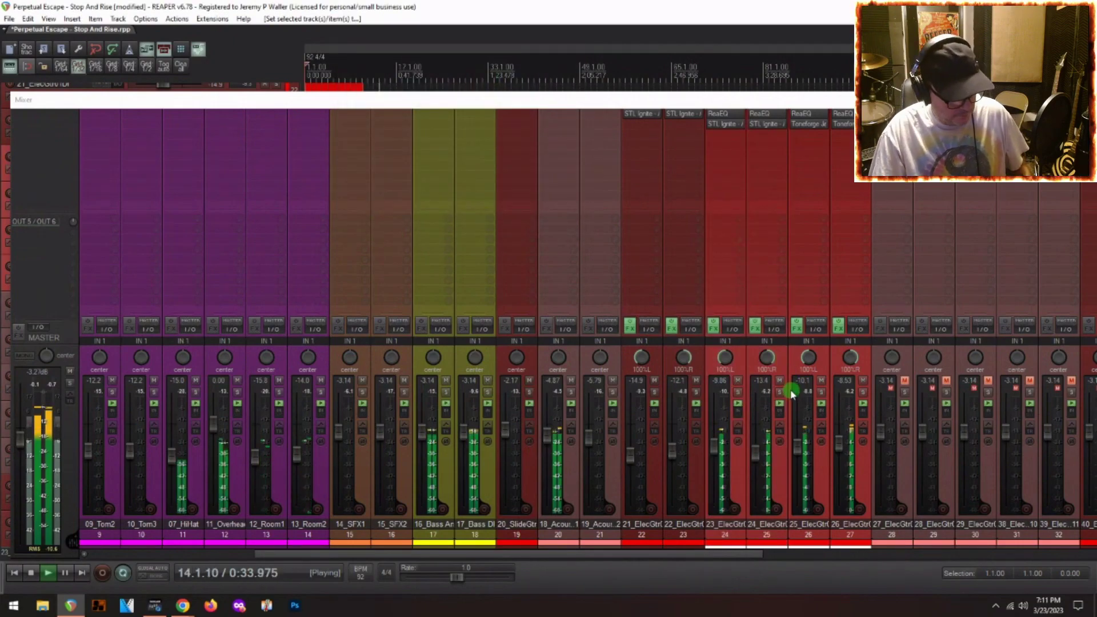
Create a parent folder named G1 containing the guitar tracks 23 to 26 and stop playback.
{"action": "key", "text": "shift+f"}
{"action": "type", "text": "g"}
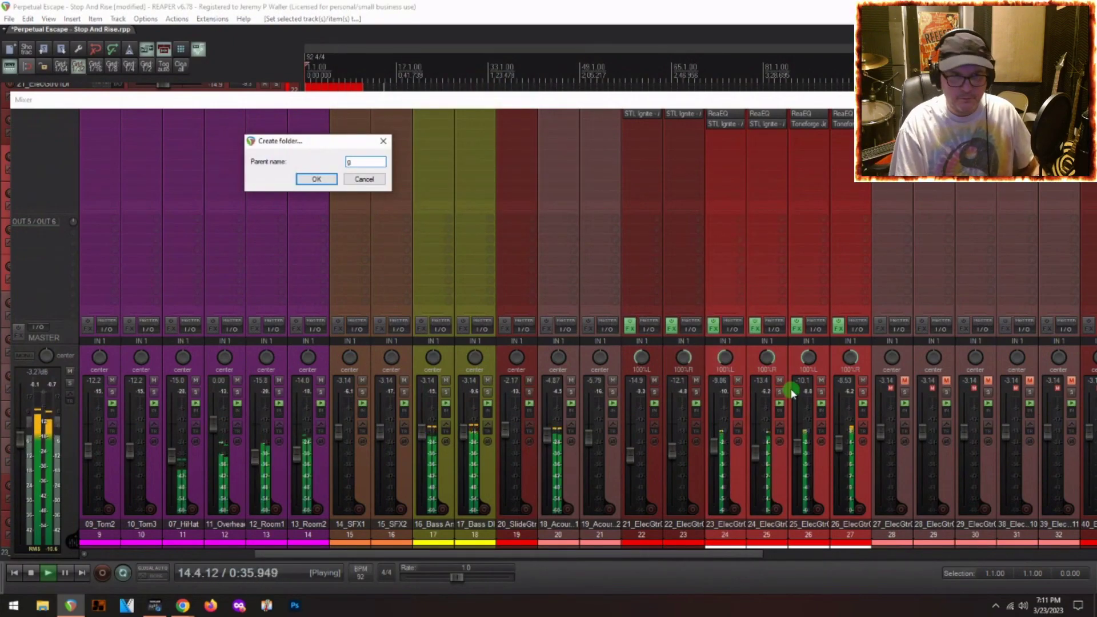
{"action": "key", "text": "BackSpace"}
{"action": "type", "text": "G1"}
{"action": "key", "text": "Return"}
{"action": "key", "text": "space"}
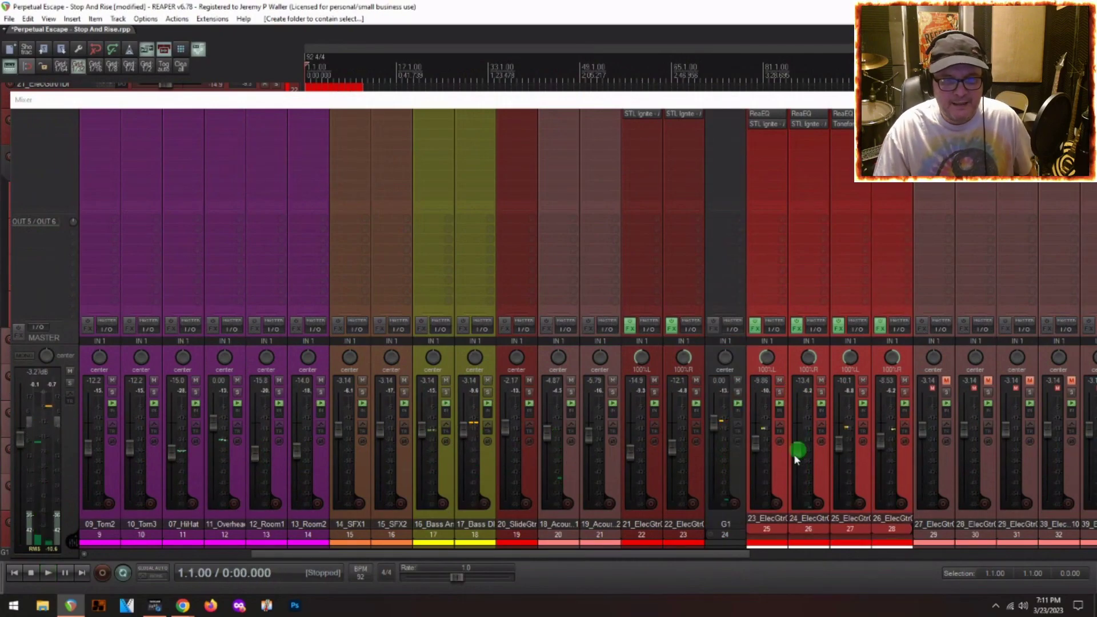
Audition the G1 folder soloed and within the mix from about bar 11, and lower its volume to -4.12 dB.
{"action": "left_click", "coordinate": [738, 460]}
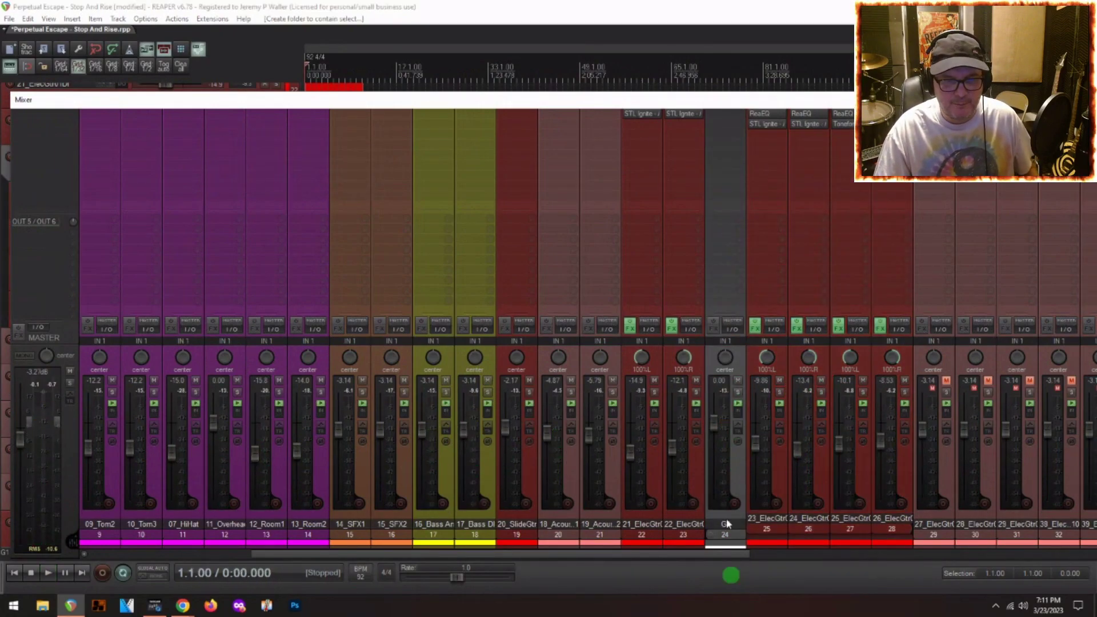
{"action": "left_click", "coordinate": [738, 394]}
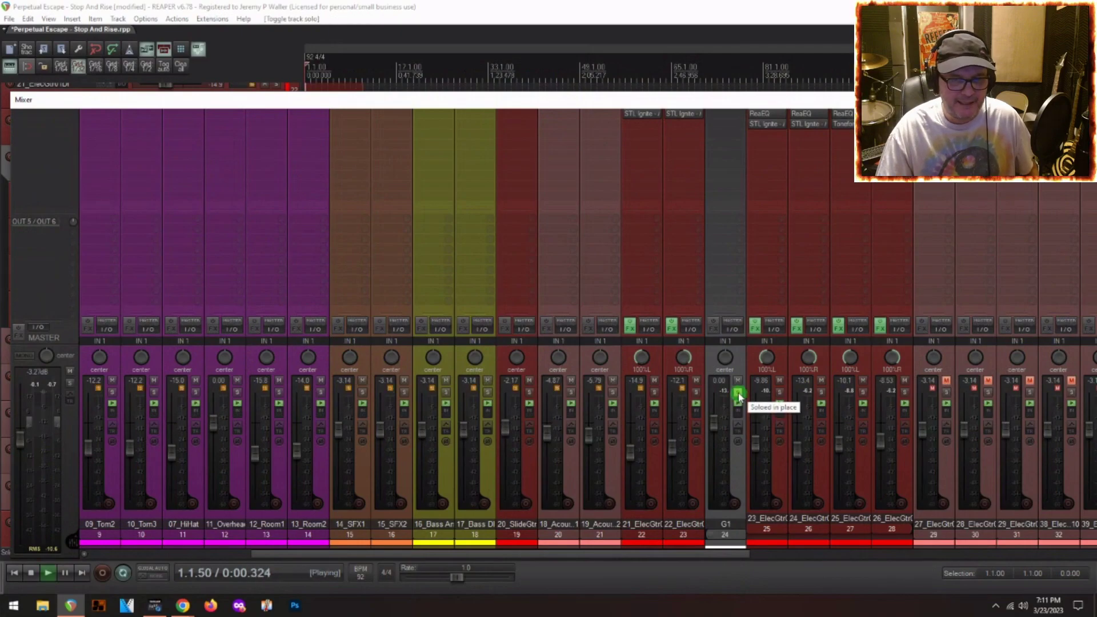
{"action": "left_click", "coordinate": [368, 67]}
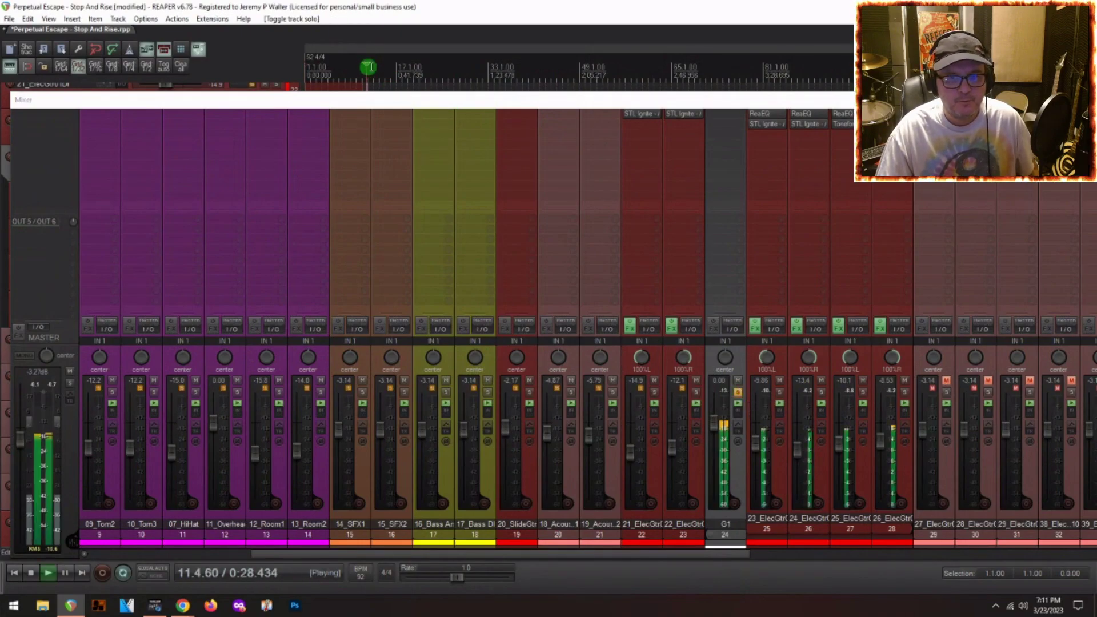
{"action": "left_click", "coordinate": [738, 392]}
{"action": "left_click", "coordinate": [738, 381]}
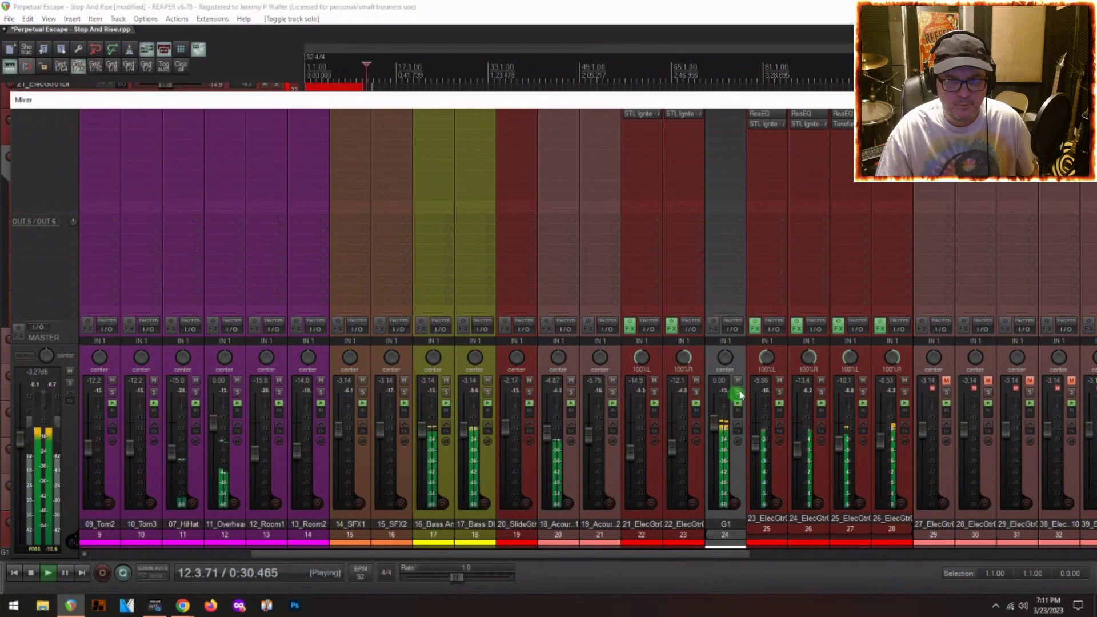
{"action": "left_click", "coordinate": [738, 382]}
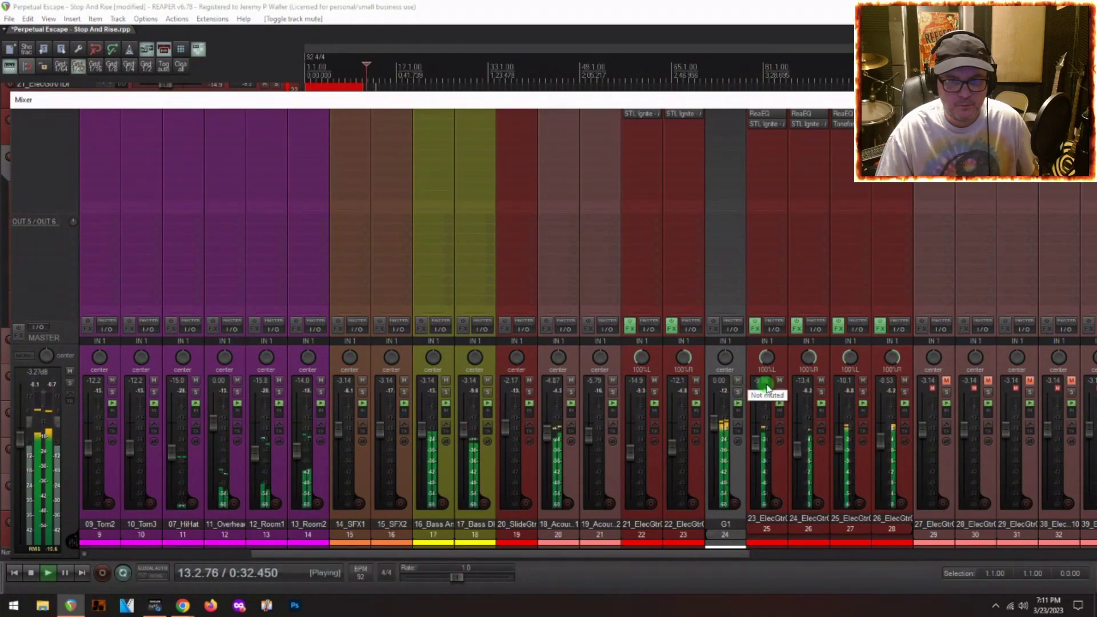
{"action": "left_click_drag", "start_coordinate": [712, 426], "coordinate": [715, 431]}
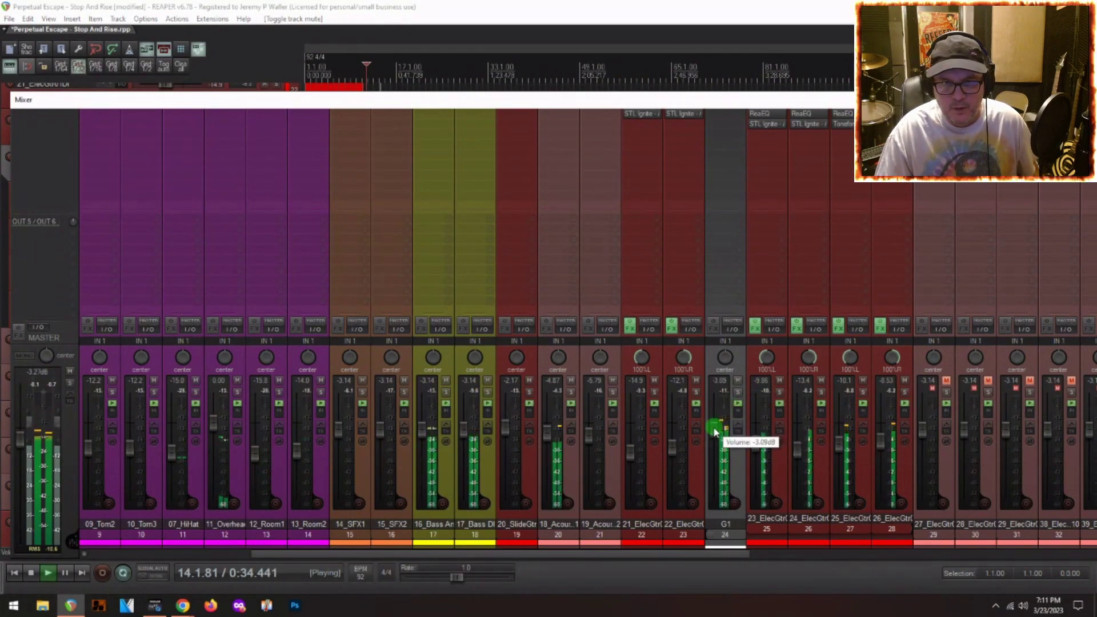
{"action": "key", "text": "space"}
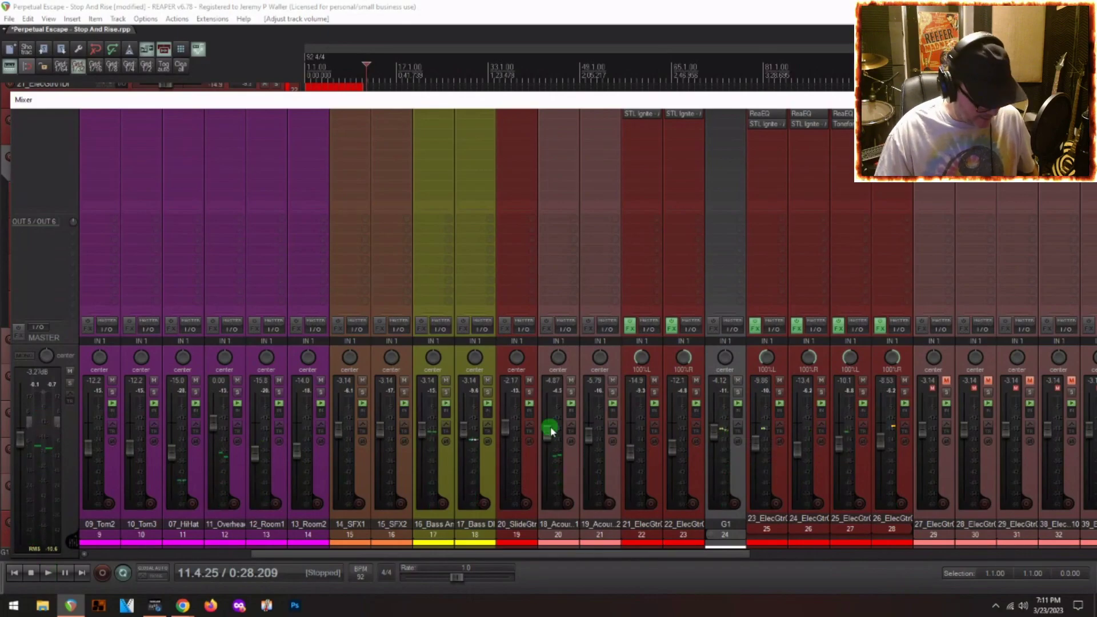
Select tracks 23_ElecGtr02DI to 26_ElecGtr03DIDT in the arrange view and try moving them directly beneath the G1 track.
{"action": "key", "text": "ctrl+m"}
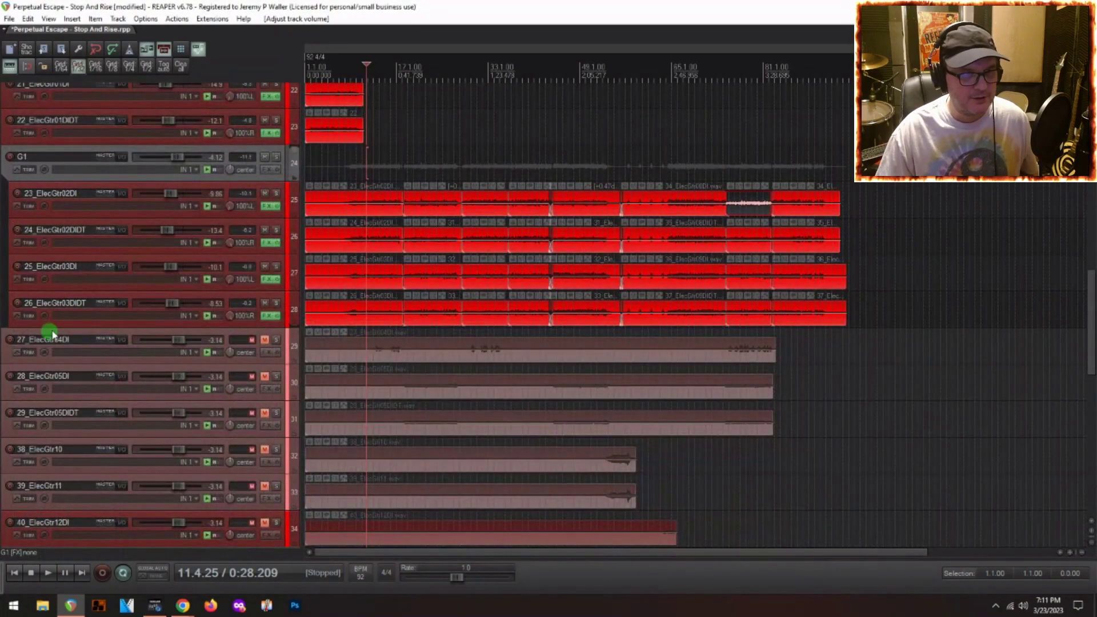
{"action": "left_click", "coordinate": [45, 190]}
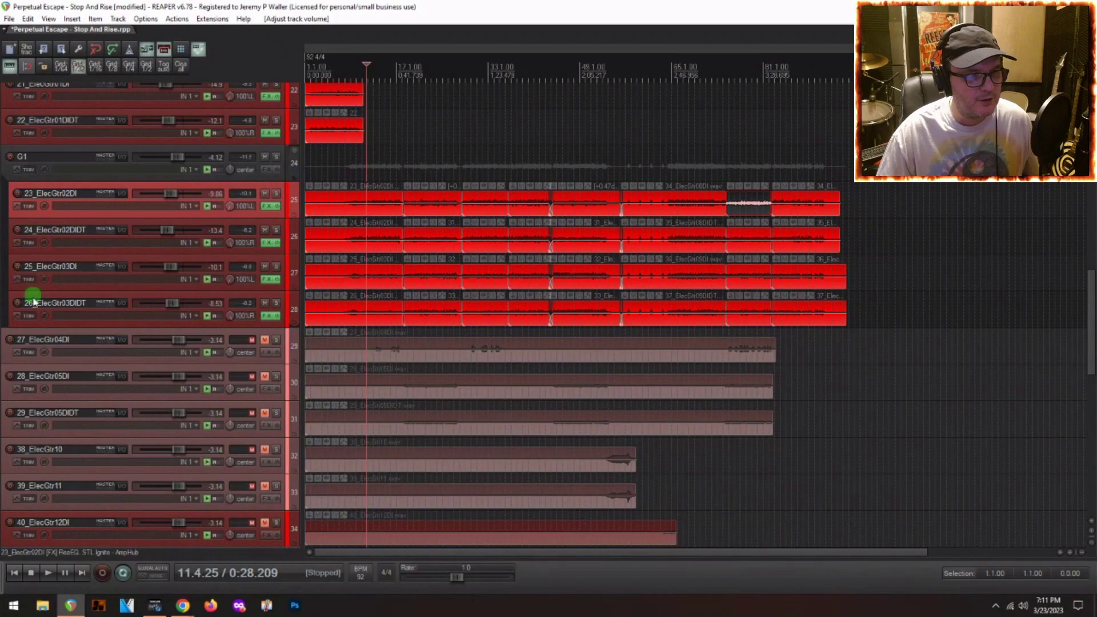
{"action": "left_click", "coordinate": [31, 296], "text": "shift"}
{"action": "mouse_move", "coordinate": [40, 186]}
{"action": "left_mouse_down"}
{"action": "mouse_move", "coordinate": [46, 136]}
{"action": "mouse_move", "coordinate": [48, 181]}
{"action": "left_mouse_up"}
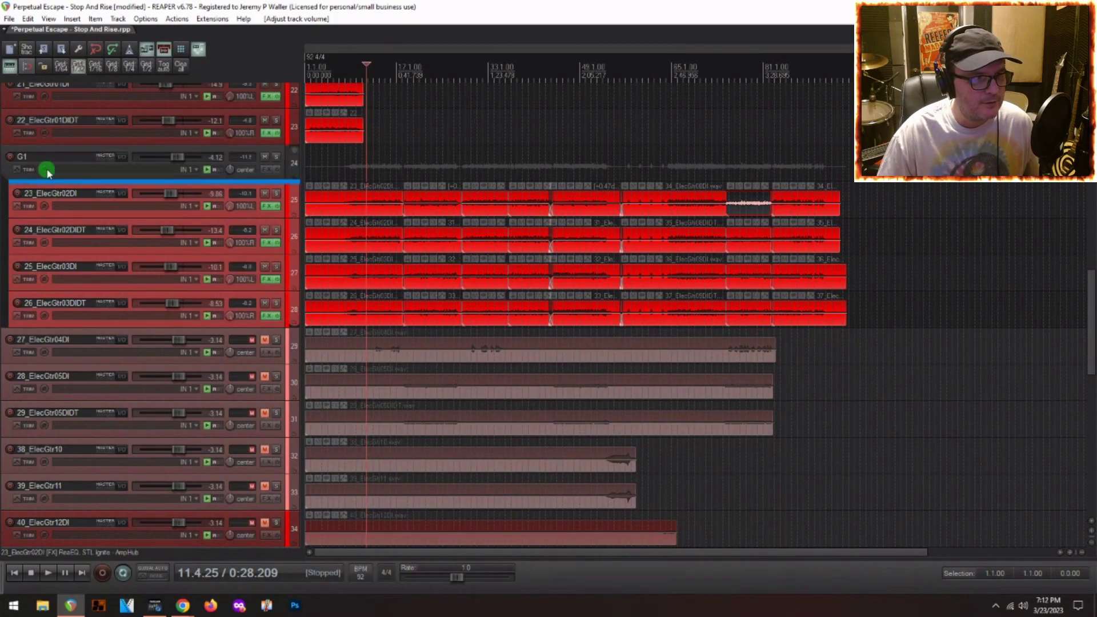
Solo the G1 folder track and play it briefly from bar 11 to hear the guitar bus alone.
{"action": "left_click", "coordinate": [124, 150]}
{"action": "left_click", "coordinate": [276, 160]}
{"action": "key", "text": "space"}
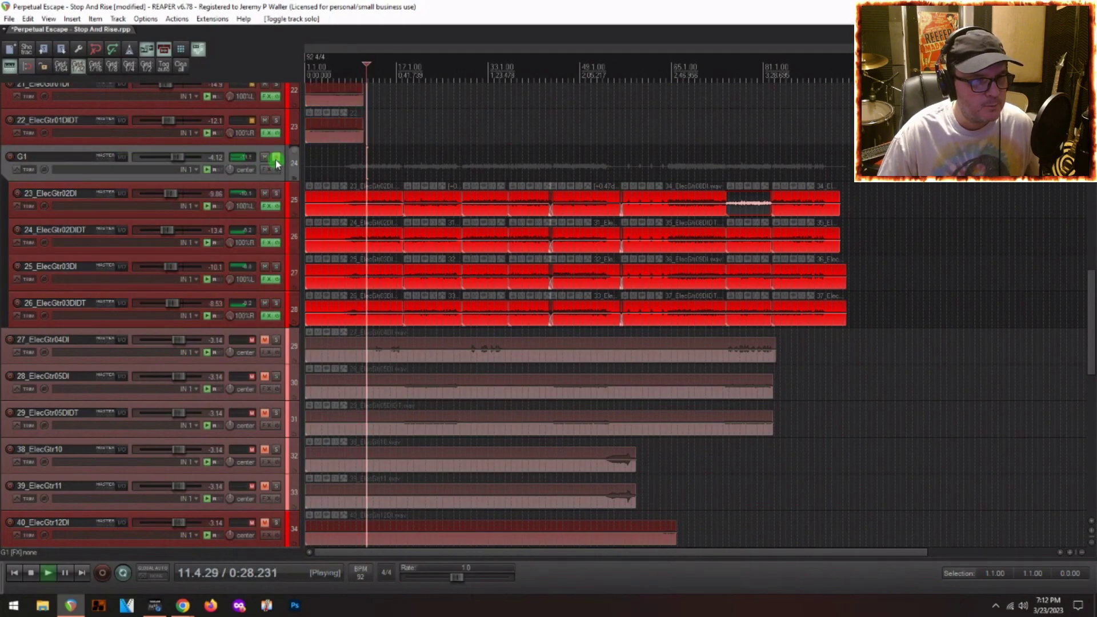
{"action": "key", "text": "space"}
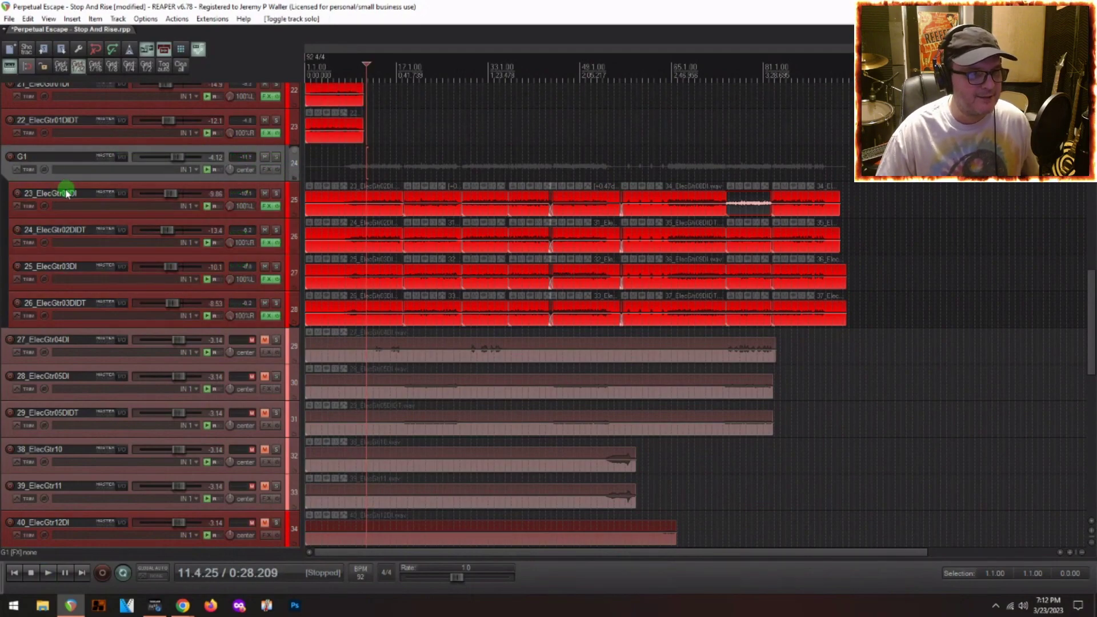
{"action": "left_click", "coordinate": [67, 194]}
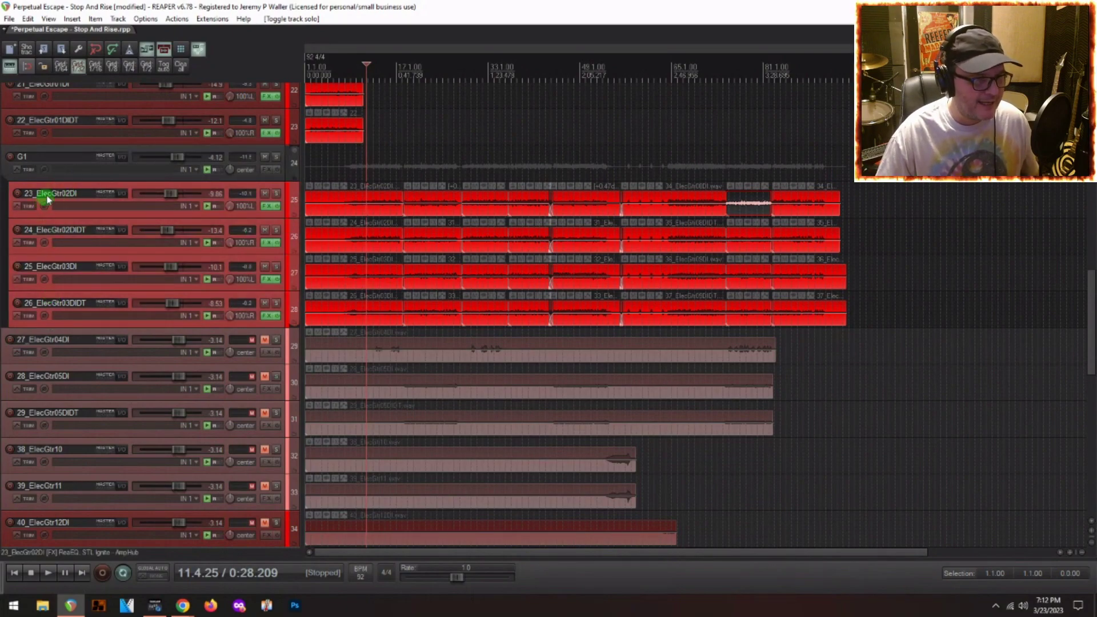
{"action": "key", "text": "ctrl+shift+f"}
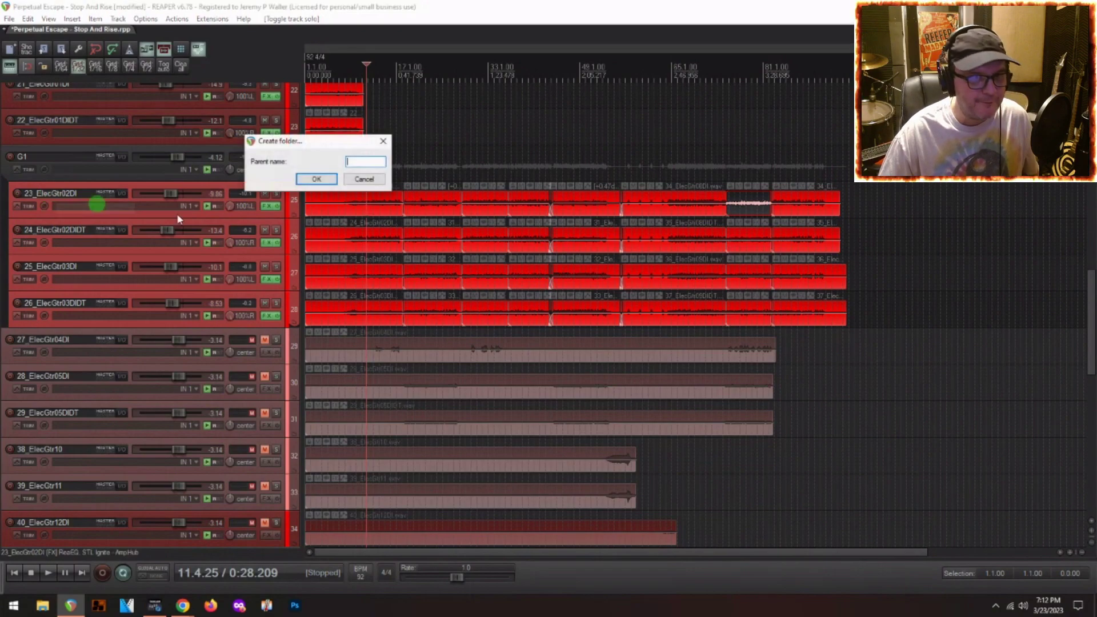
{"action": "left_click", "coordinate": [364, 179]}
Select the G1 folder track and play the full mix from bar 11 with the mixer open.
{"action": "left_click", "coordinate": [29, 155]}
{"action": "left_click", "coordinate": [308, 153]}
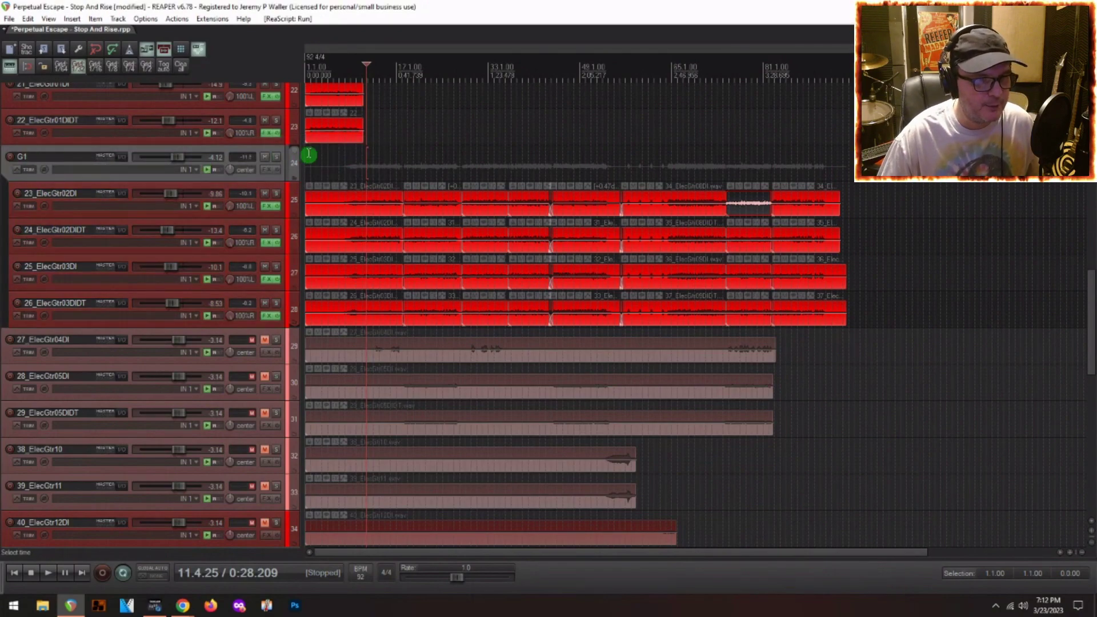
{"action": "key", "text": "space"}
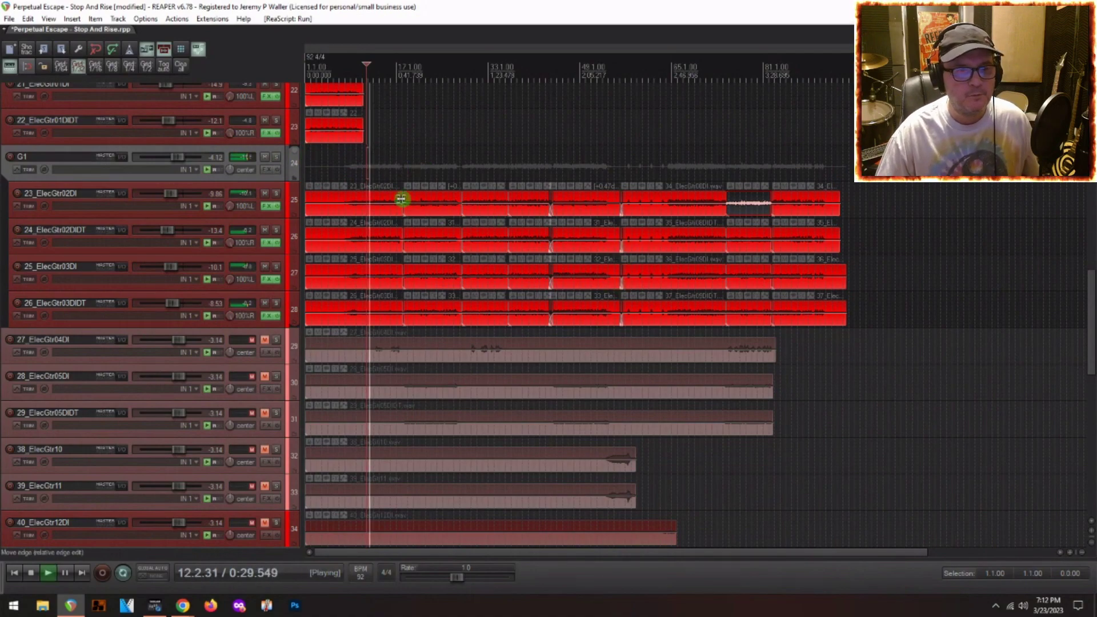
{"action": "key", "text": "ctrl+m"}
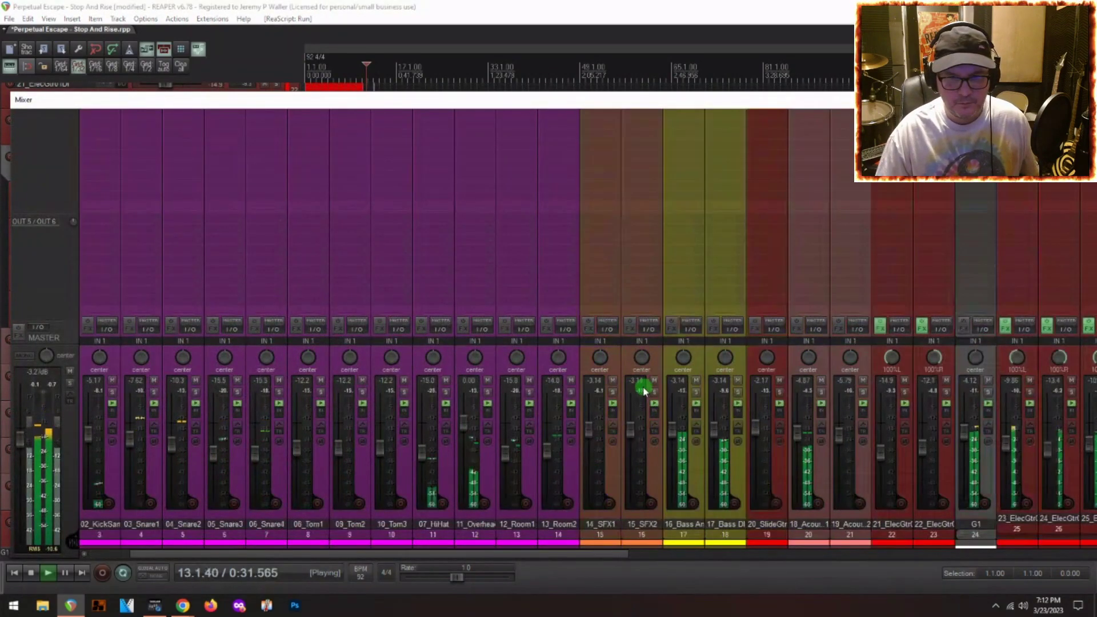
{"action": "key", "text": "space"}
Resume playback and group the two kick tracks, 01_KickIn and 02, into a new parent folder named KIKS.
{"action": "left_click", "coordinate": [417, 495]}
{"action": "scroll", "coordinate": [416, 491], "scroll_direction": "left", "scroll_amount": 2}
{"action": "left_click", "coordinate": [310, 455]}
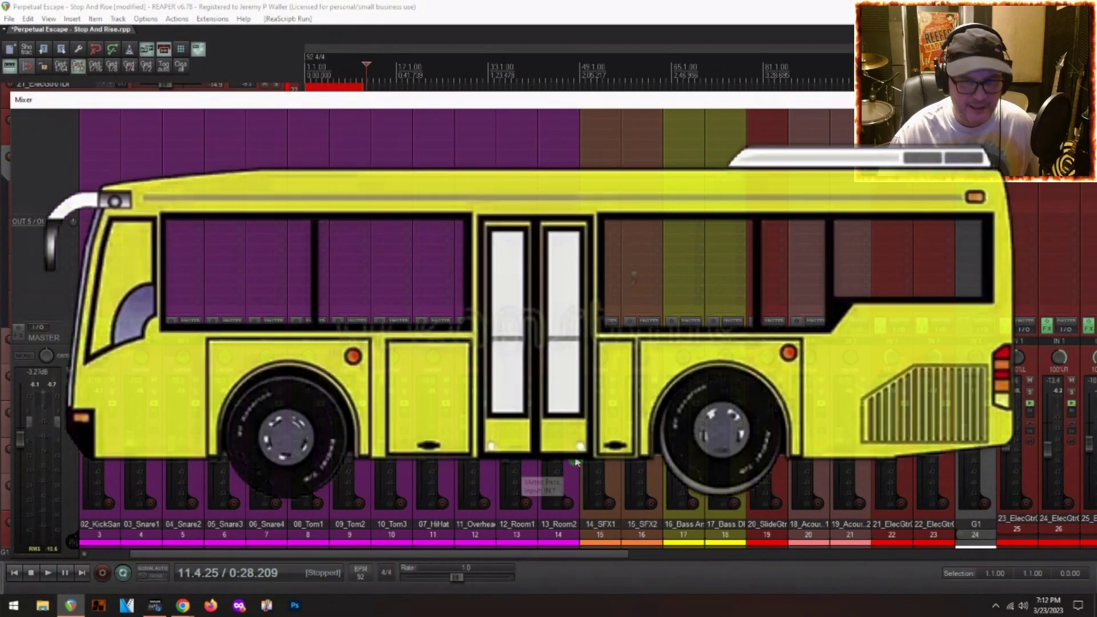
{"action": "scroll", "coordinate": [572, 457], "scroll_direction": "left", "scroll_amount": 2}
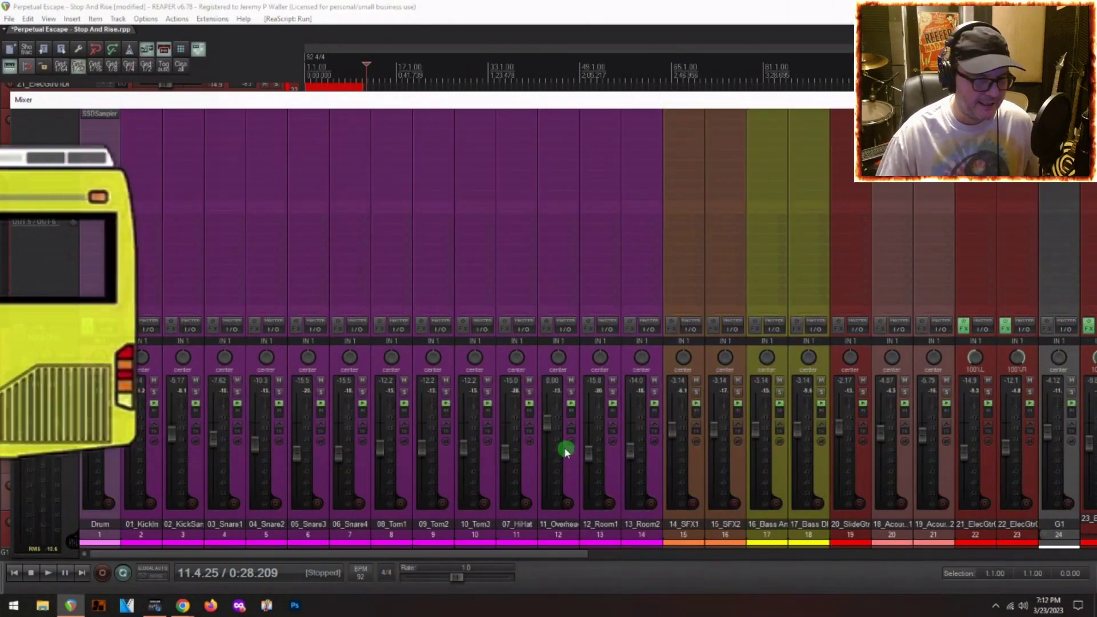
{"action": "key", "text": "space"}
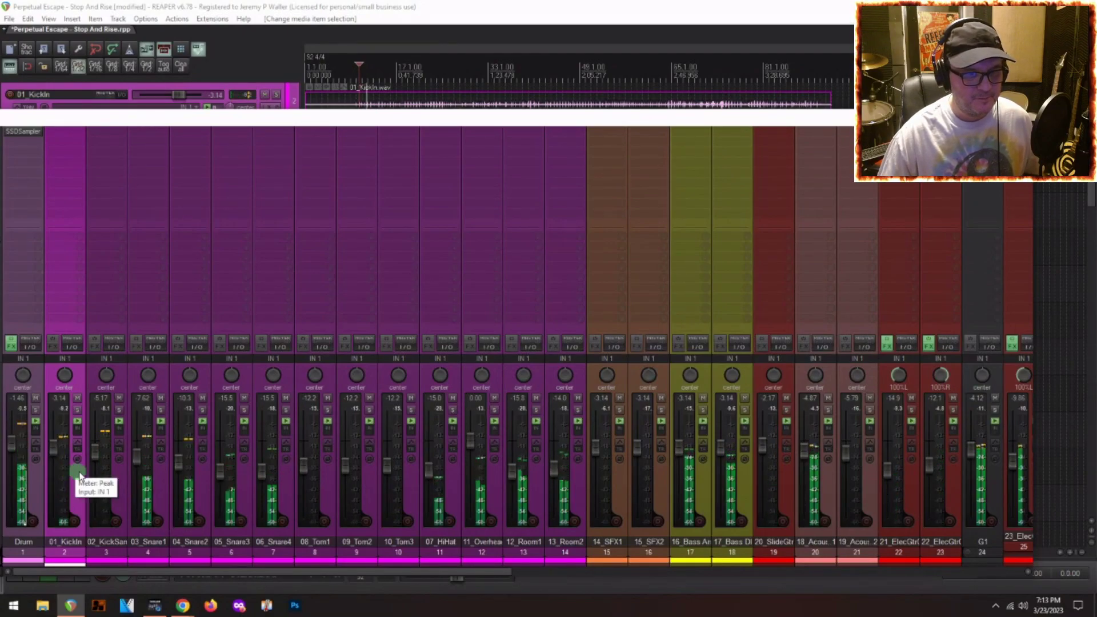
{"action": "left_click", "coordinate": [117, 482], "text": "ctrl"}
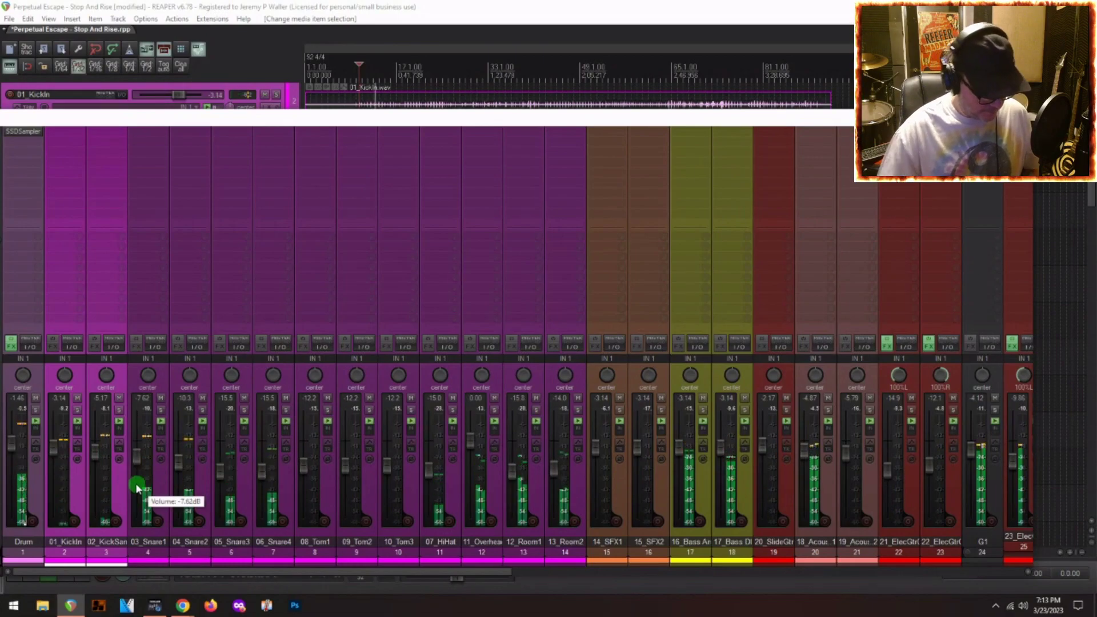
{"action": "key", "text": "ctrl+shift+f"}
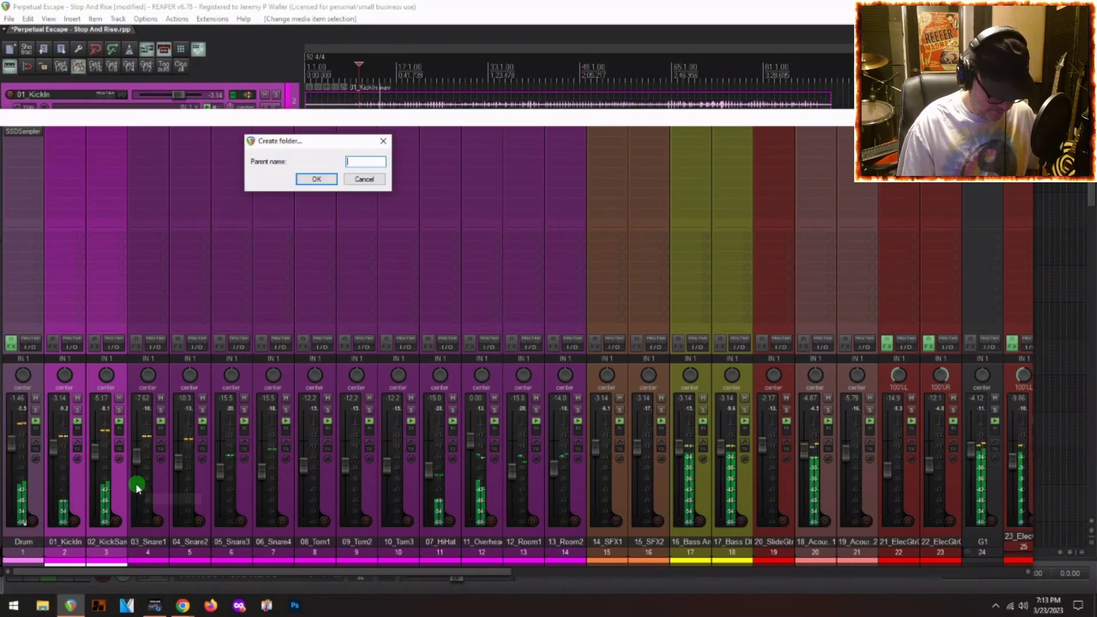
{"action": "type", "text": "KiKS"}
{"action": "key", "text": "Return"}
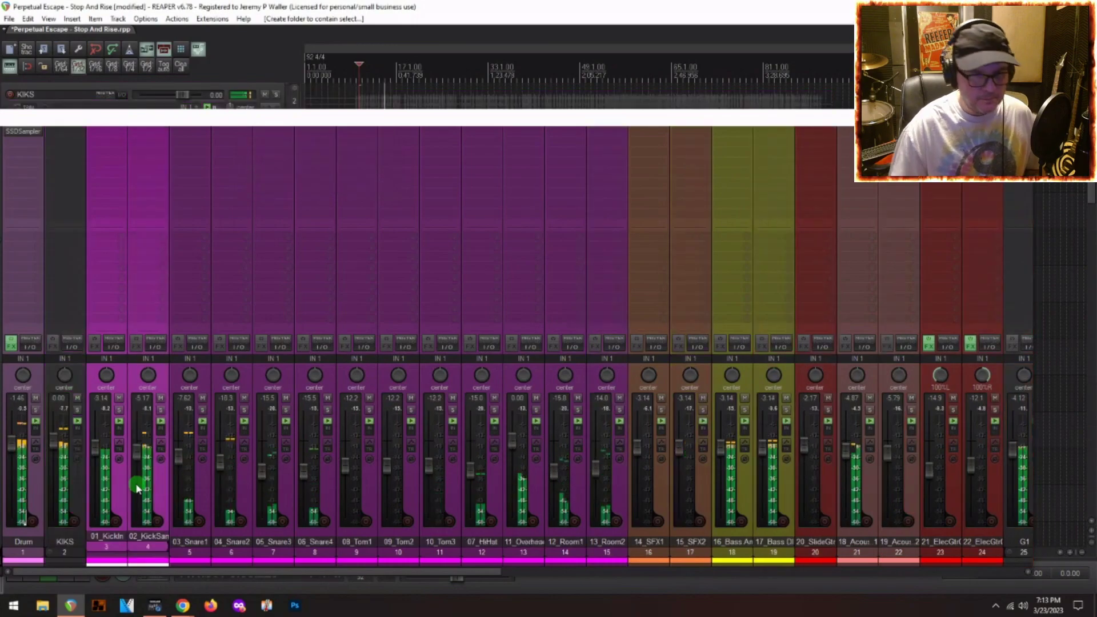
Group the four snare tracks, 03_Snare1 to 06_Snare4, into a new parent folder named SNRZ.
{"action": "left_click", "coordinate": [202, 505]}
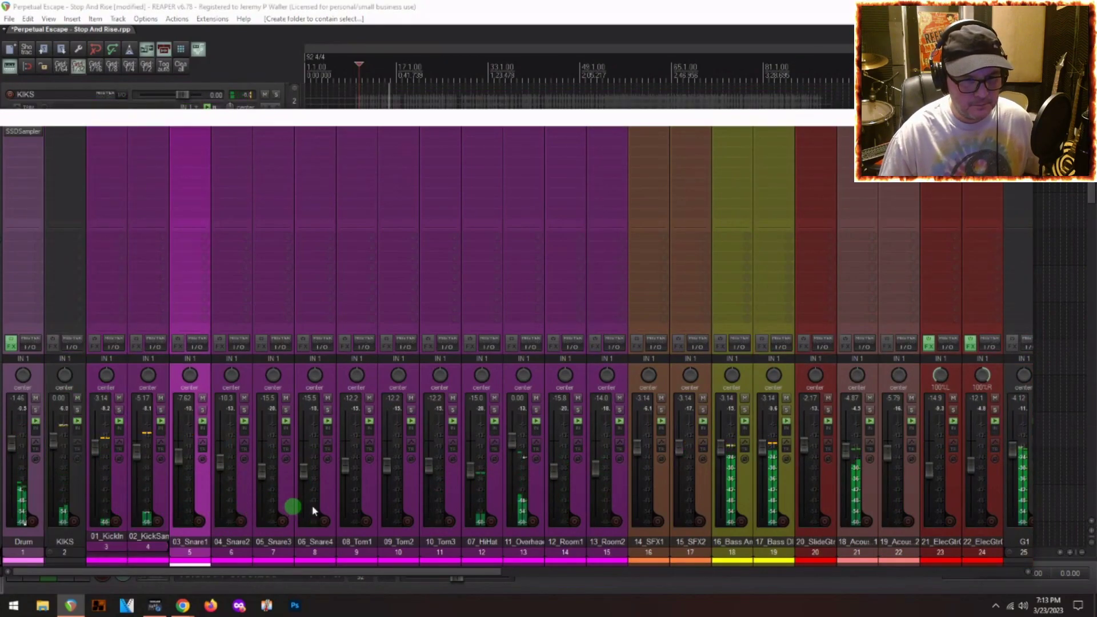
{"action": "left_click", "coordinate": [329, 496], "text": "shift"}
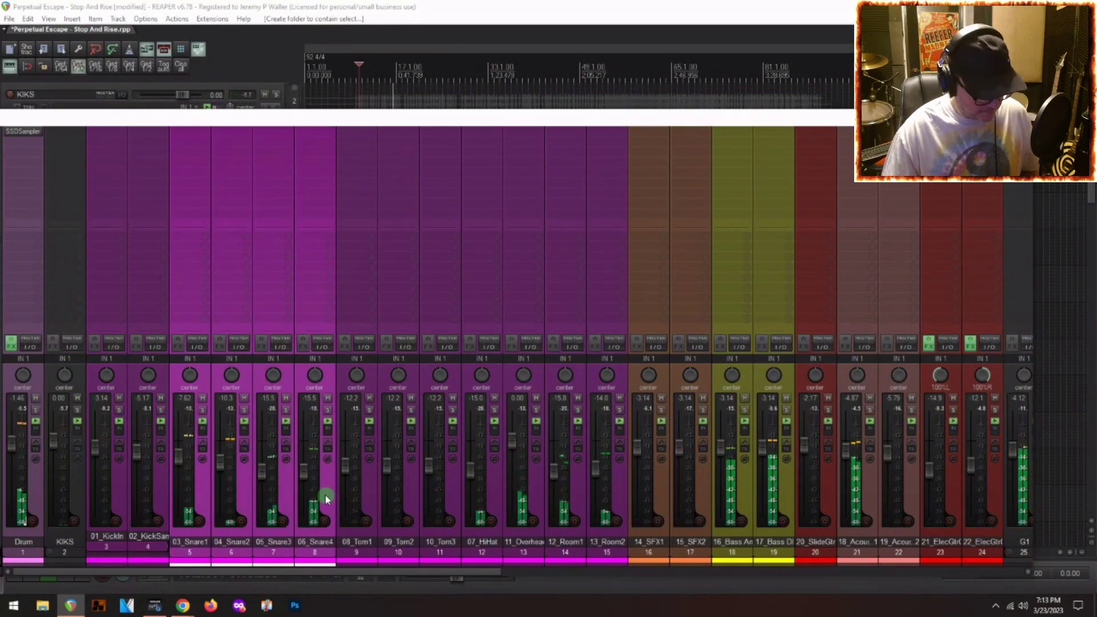
{"action": "key", "text": "ctrl+shift+f"}
{"action": "type", "text": "SNRZ"}
{"action": "key", "text": "Return"}
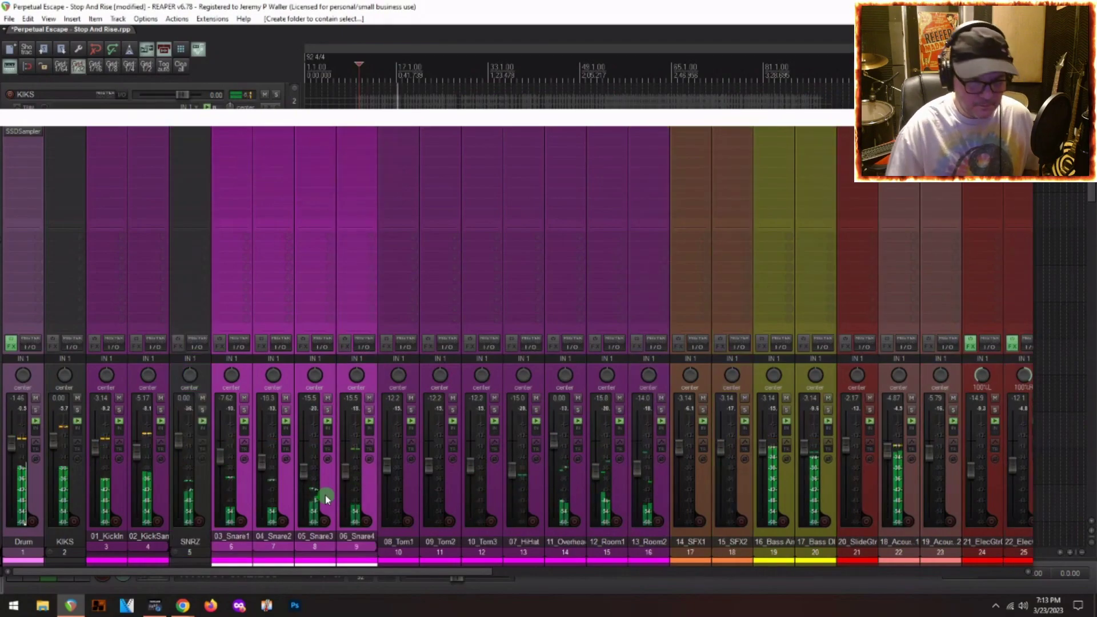
Group the three tom tracks, 08_Tom1 to 10_Tom3, into a new parent folder named tomz.
{"action": "left_click", "coordinate": [406, 511]}
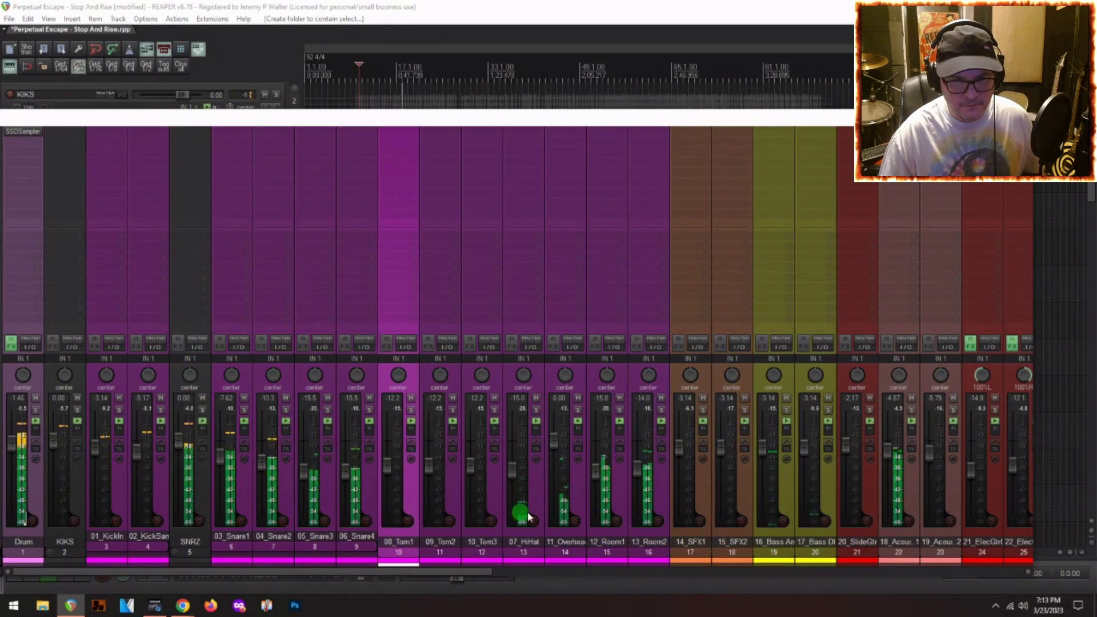
{"action": "left_click", "coordinate": [494, 504]}
{"action": "left_click", "coordinate": [408, 488], "text": "shift"}
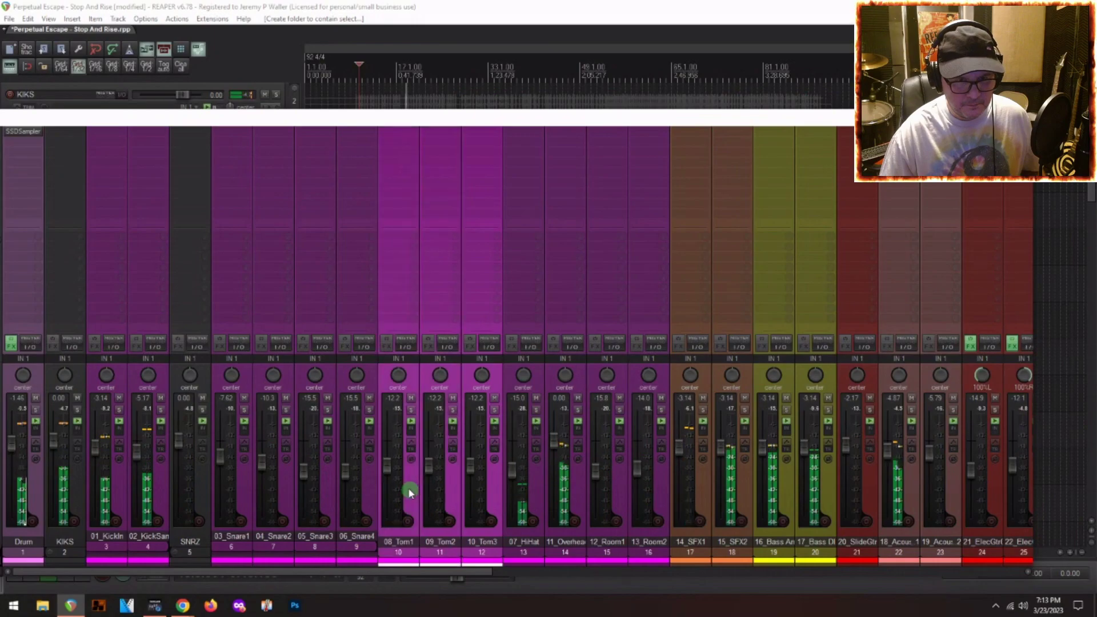
{"action": "key", "text": "ctrl+shift+f"}
{"action": "type", "text": "tomz"}
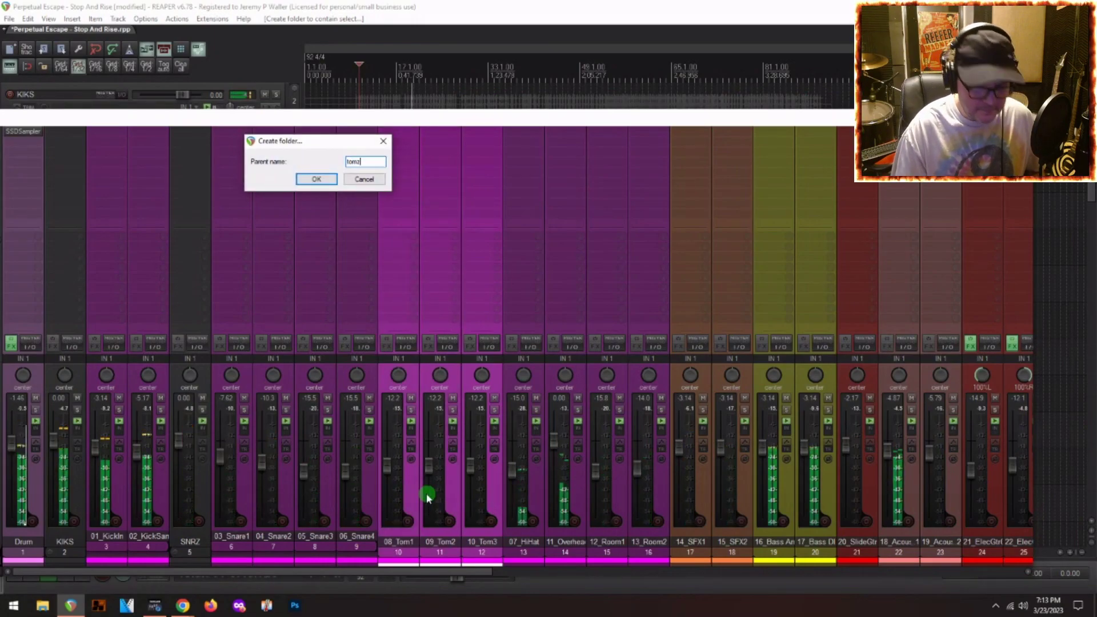
{"action": "key", "text": "Return"}
Group everything from the KIKS folder through 10_Tom3 into a new parent folder named shellz.
{"action": "left_click", "coordinate": [531, 486]}
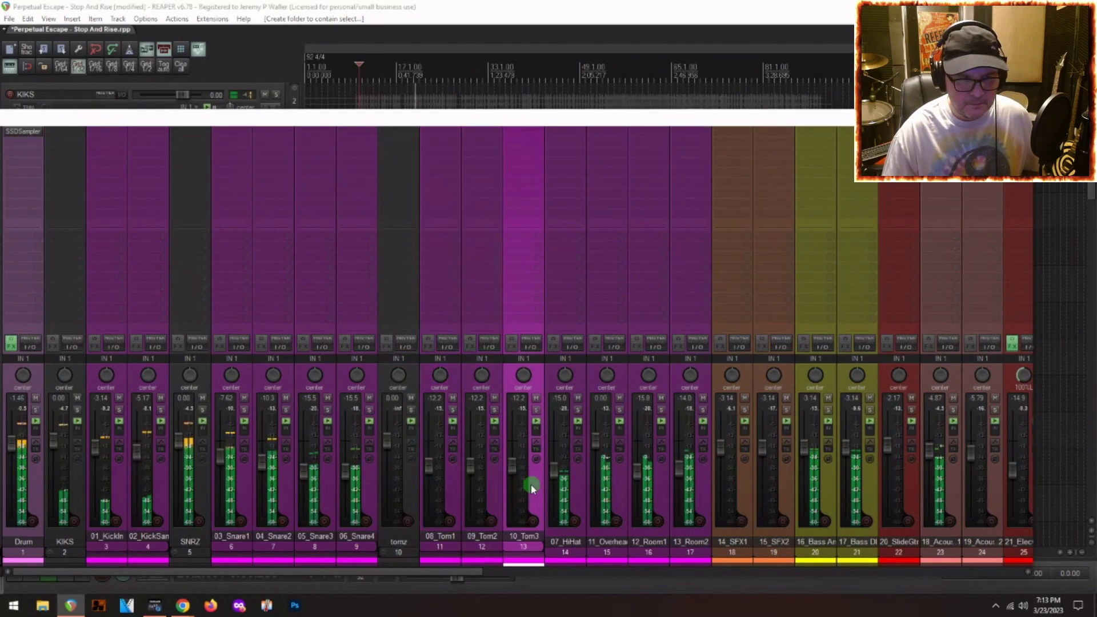
{"action": "left_click", "coordinate": [81, 495], "text": "shift"}
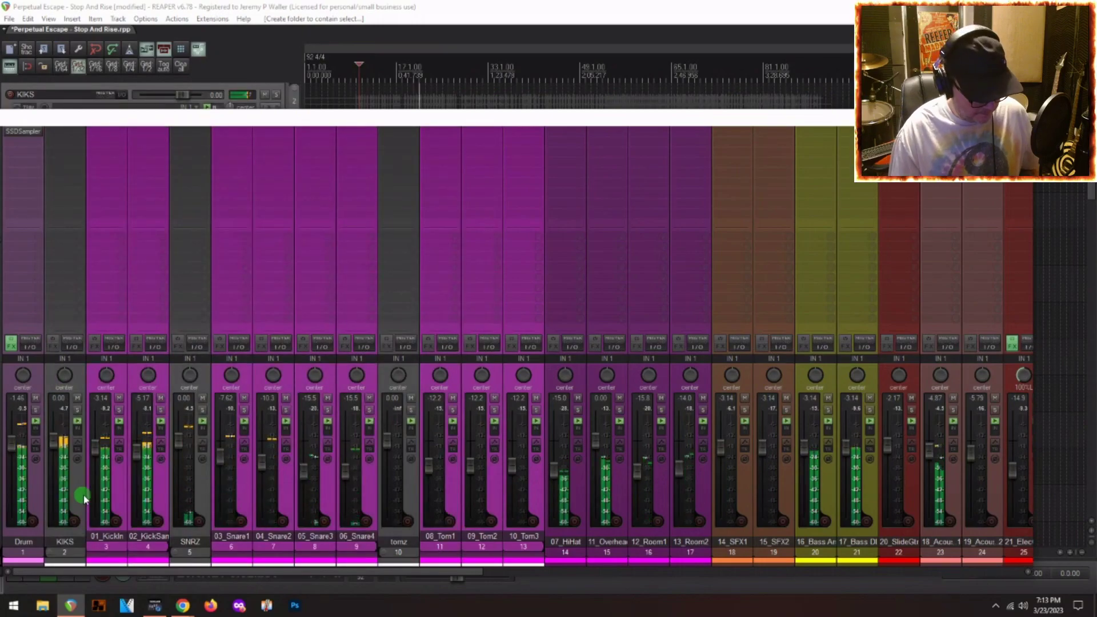
{"action": "key", "text": "ctrl+shift+f"}
{"action": "type", "text": "shellz"}
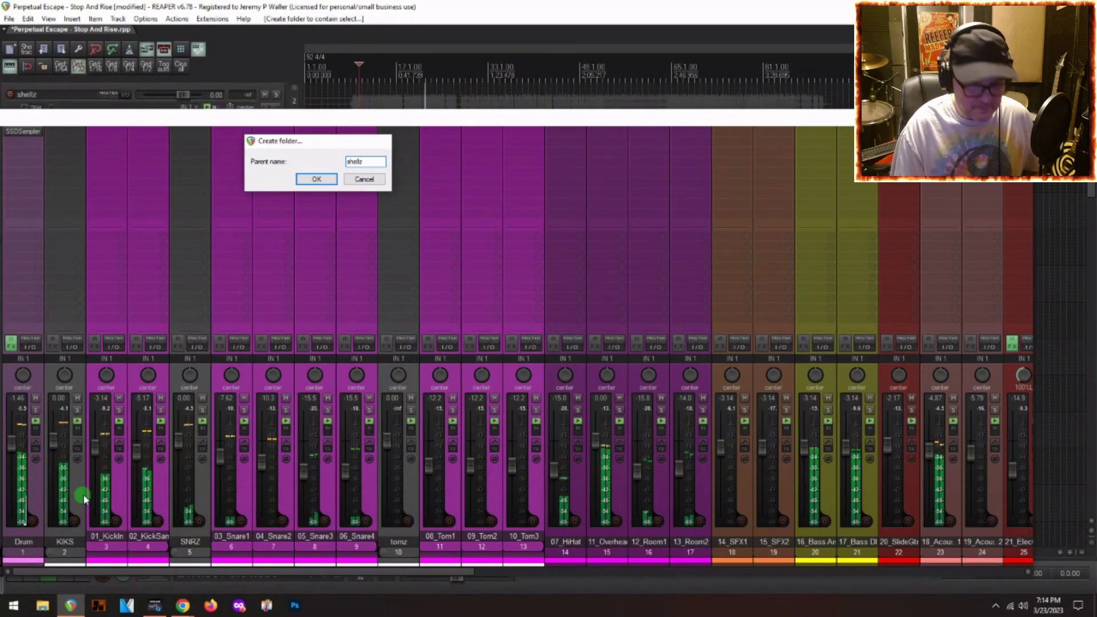
{"action": "key", "text": "Return"}
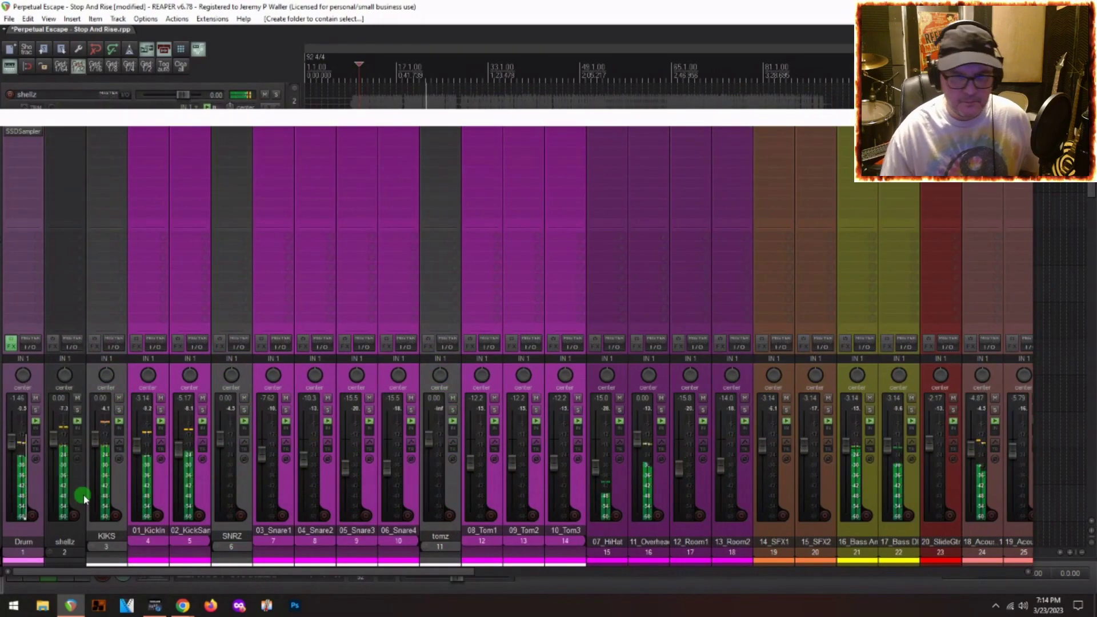
Group 07_HiHat and 11_Overheads into a new parent folder named headz.
{"action": "left_click", "coordinate": [608, 529]}
{"action": "left_click", "coordinate": [649, 540], "text": "shift"}
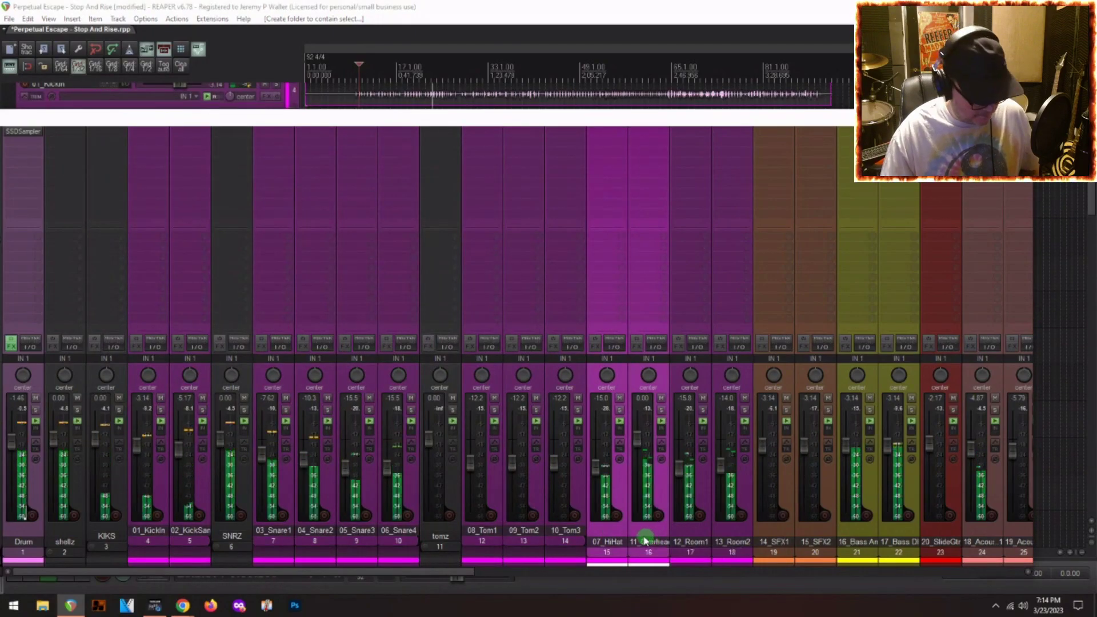
{"action": "key", "text": "ctrl+shift+f"}
{"action": "type", "text": "headz"}
{"action": "key", "text": "Return"}
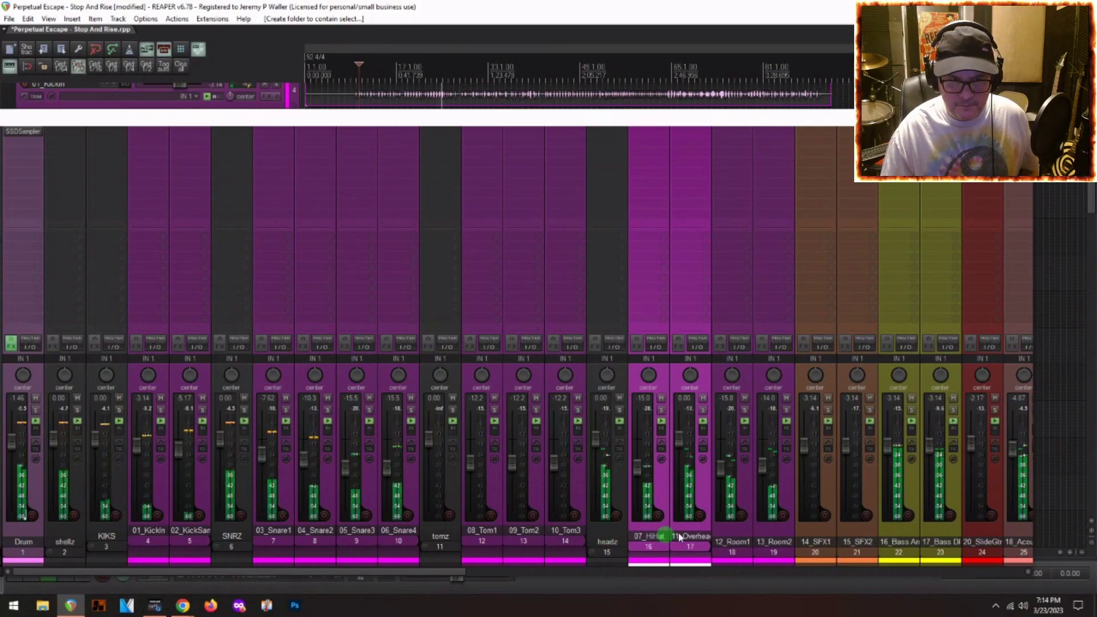
Rename the tom and cymbal folder tracks in capitals as TOMZ and HEADZ.
{"action": "double_click", "coordinate": [437, 537]}
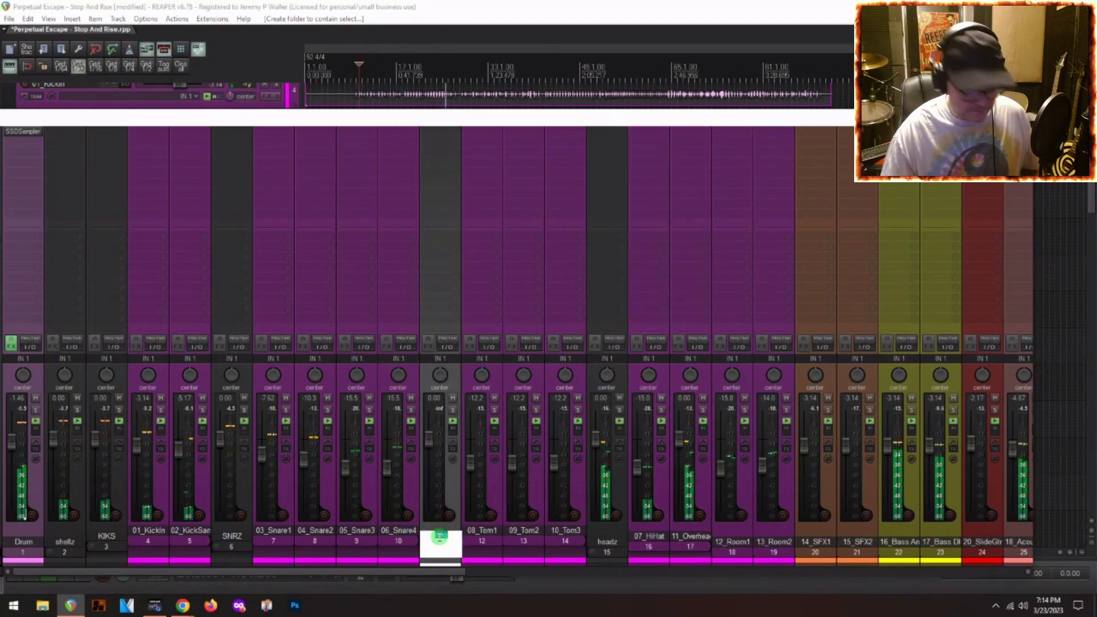
{"action": "type", "text": "TOMZ"}
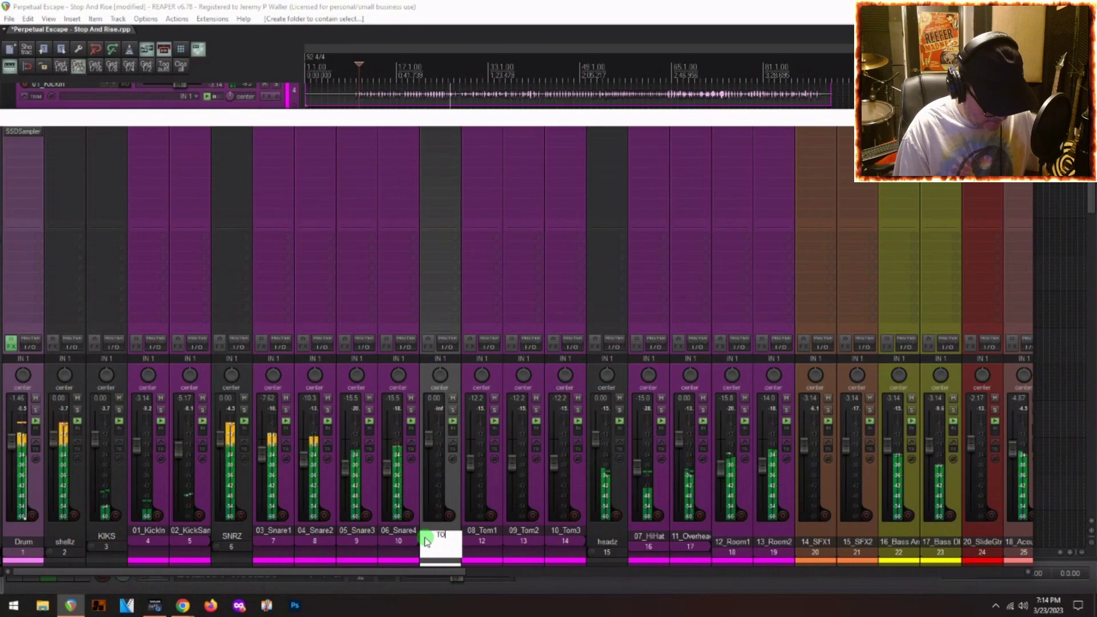
{"action": "key", "text": "Return"}
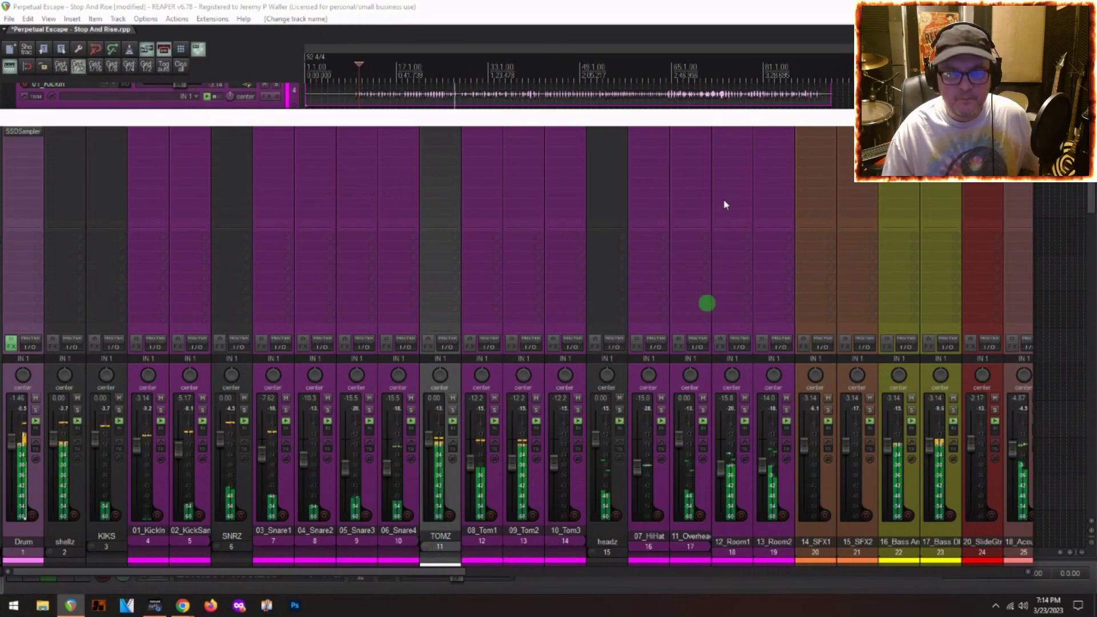
{"action": "double_click", "coordinate": [608, 543]}
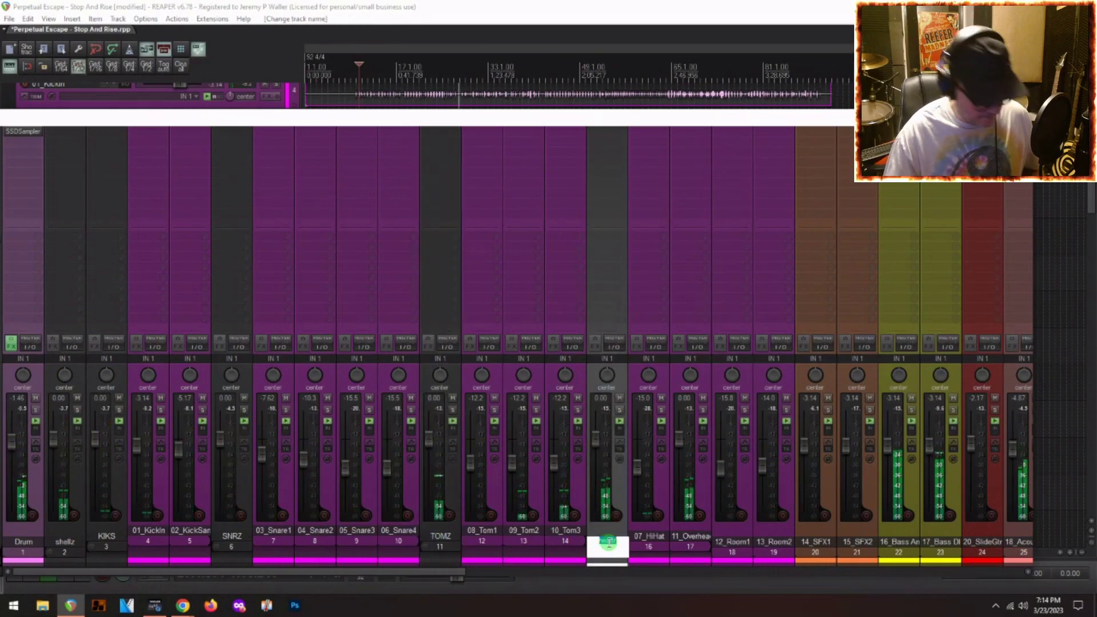
{"action": "type", "text": "HEADZ"}
{"action": "key", "text": "Return"}
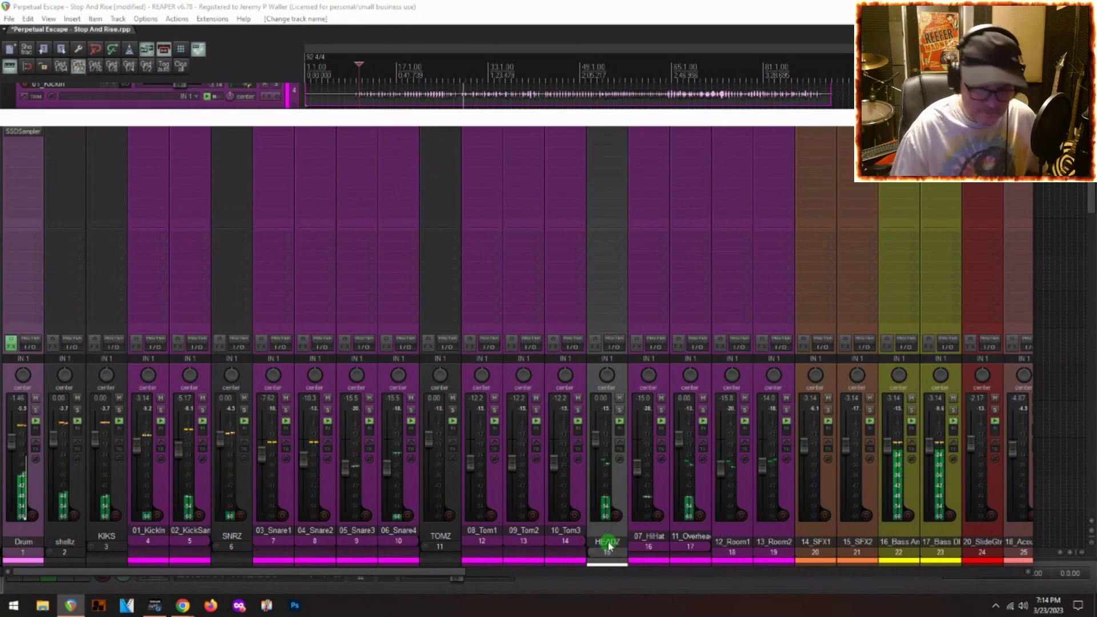
Group 12_Room1 and 13_Room2 into a new parent folder named ROOMZ.
{"action": "left_click", "coordinate": [742, 514]}
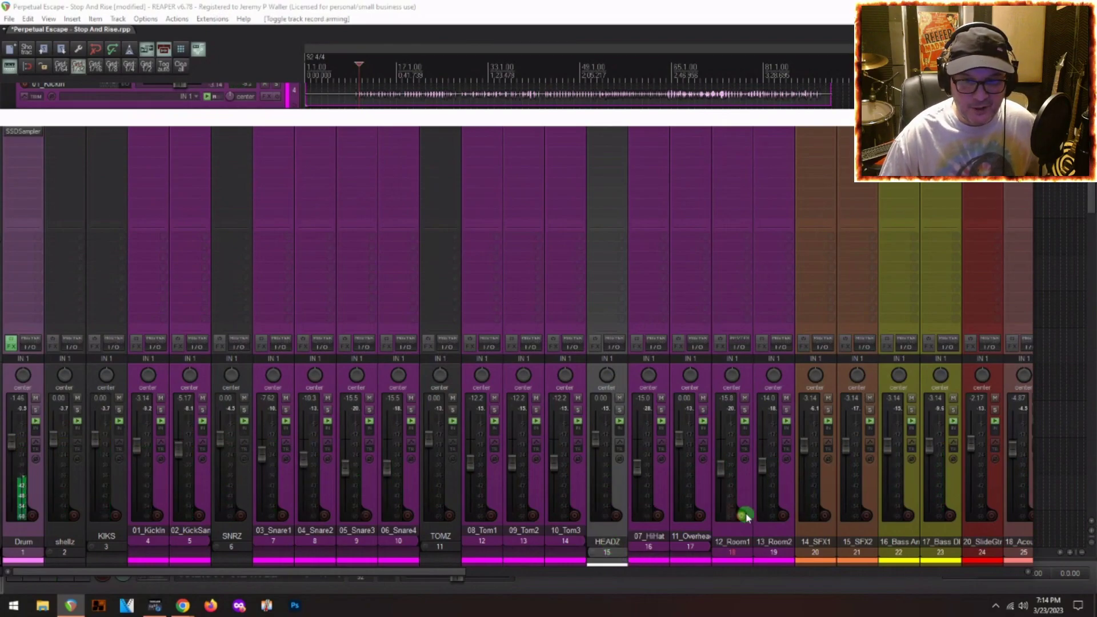
{"action": "left_click", "coordinate": [741, 521]}
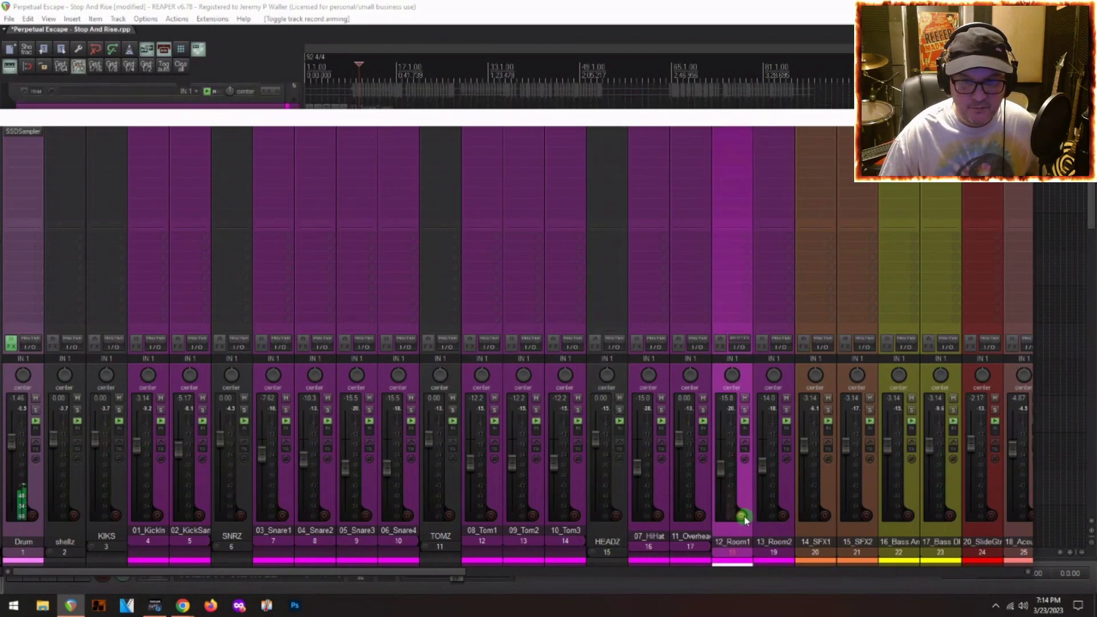
{"action": "left_click", "coordinate": [775, 495], "text": "shift"}
{"action": "key", "text": "ctrl+shift+f"}
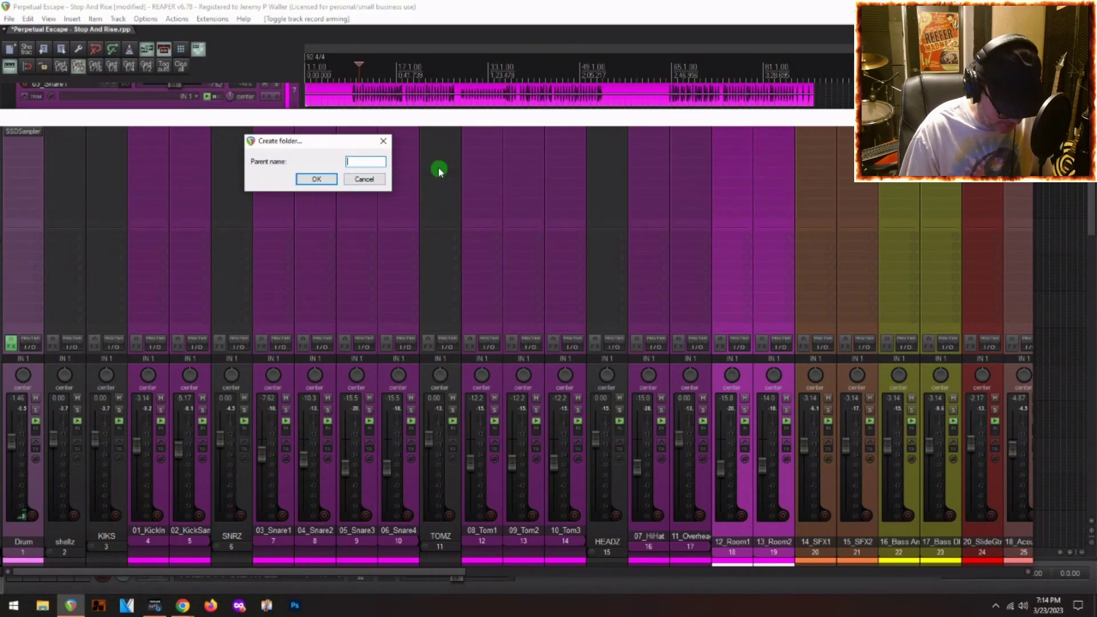
{"action": "type", "text": "R"}
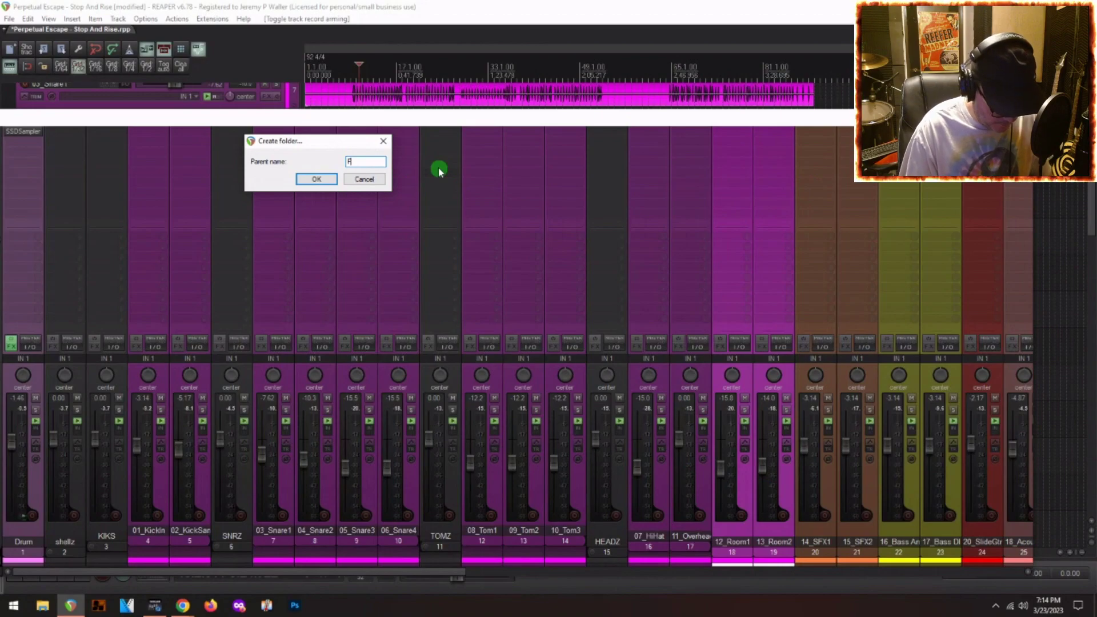
{"action": "type", "text": "ROOMZ"}
{"action": "key", "text": "Return"}
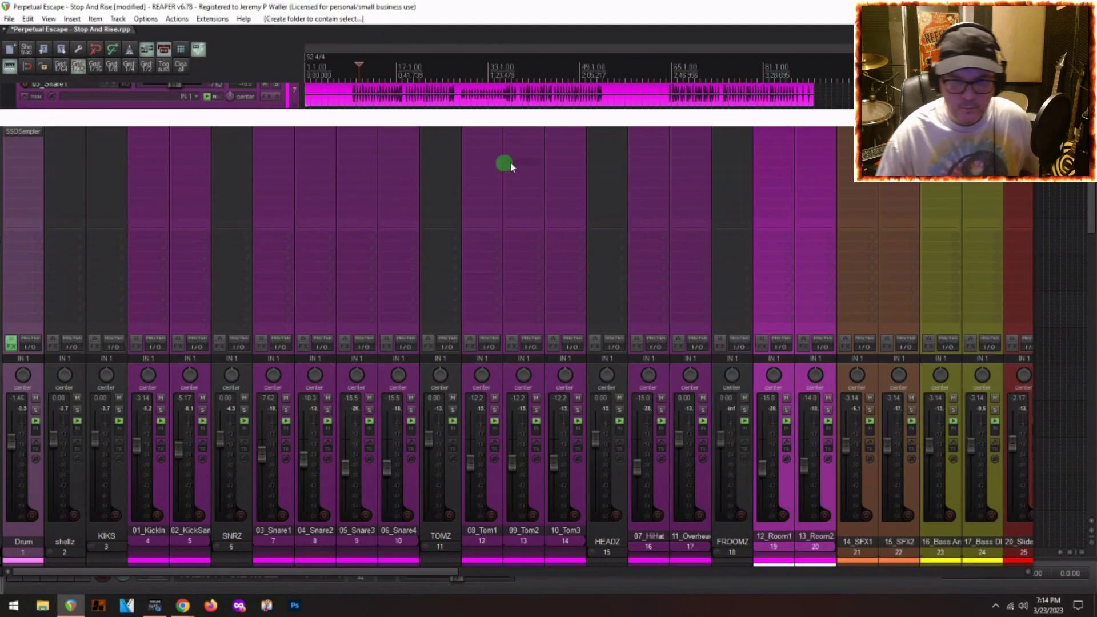
{"action": "double_click", "coordinate": [727, 543]}
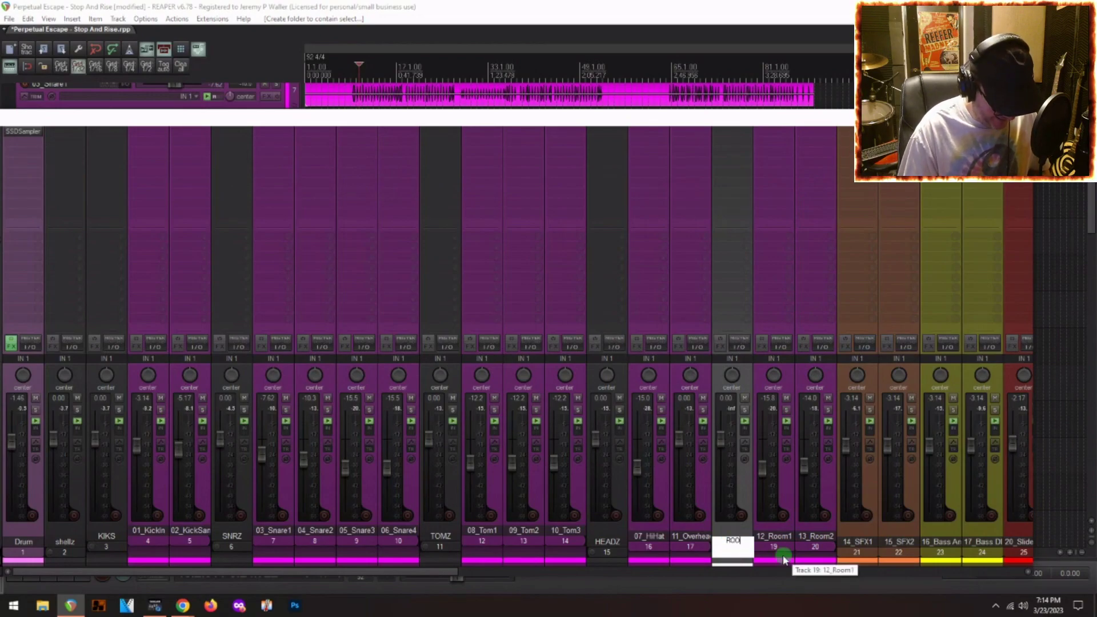
{"action": "type", "text": "ROOMZ"}
{"action": "key", "text": "Return"}
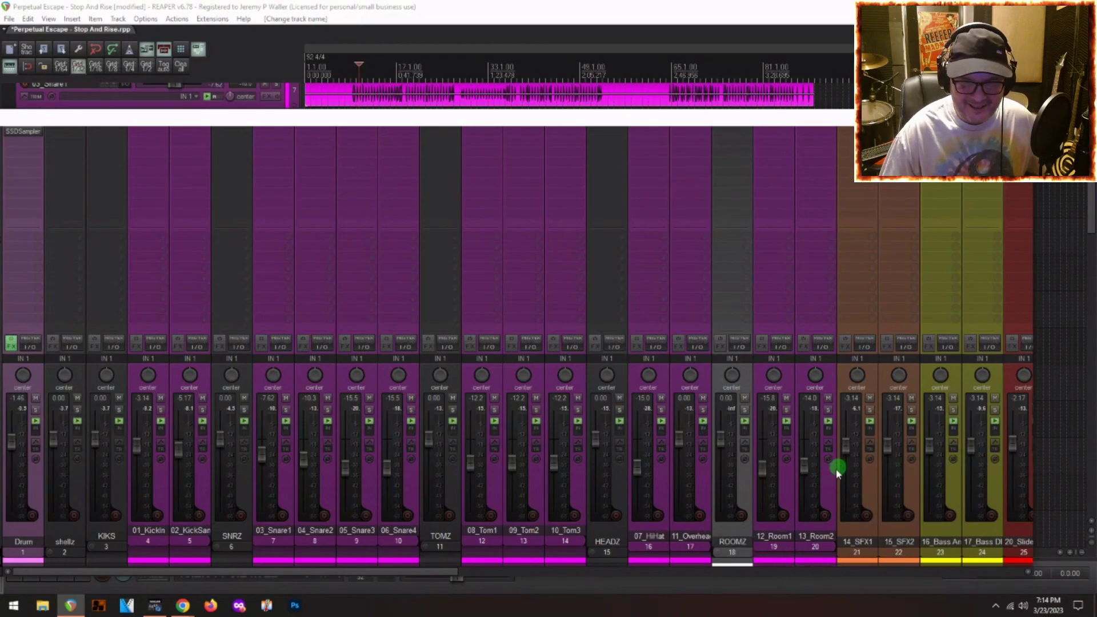
Group all drum tracks and folders from shellz through 13_Room2 into a new parent folder named FULL KIT.
{"action": "left_click", "coordinate": [810, 491]}
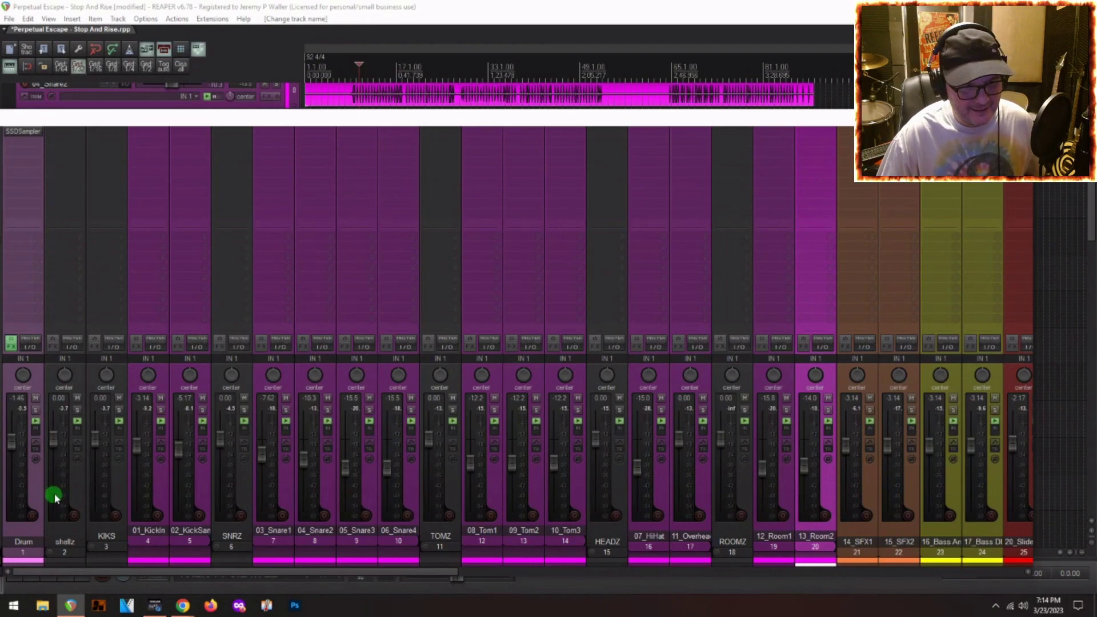
{"action": "left_click", "coordinate": [81, 475], "text": "shift"}
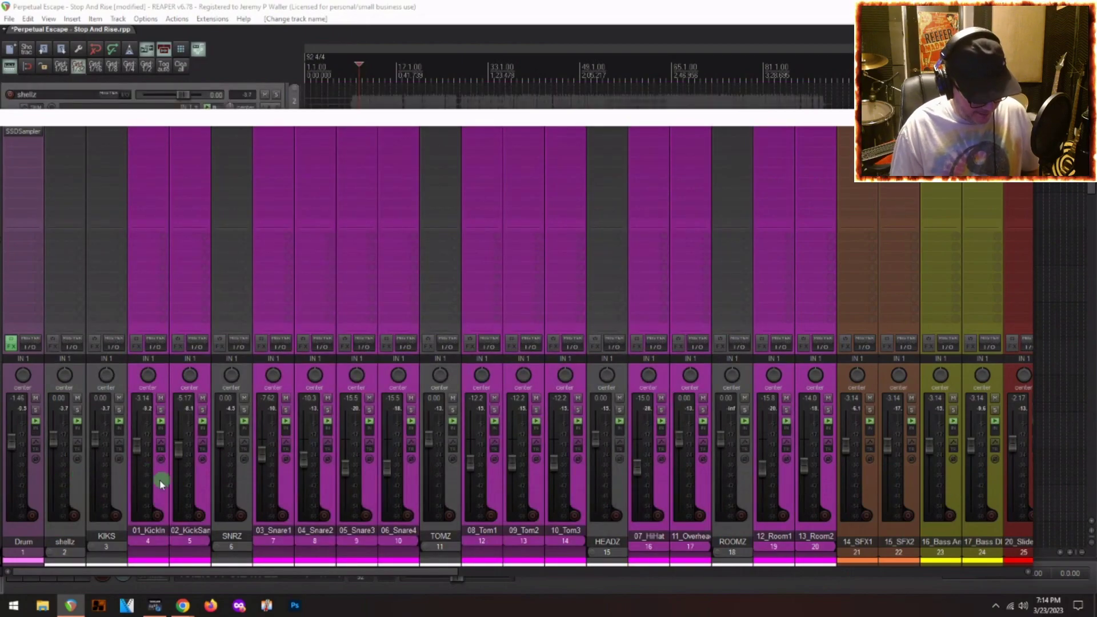
{"action": "key", "text": "ctrl+shift+f"}
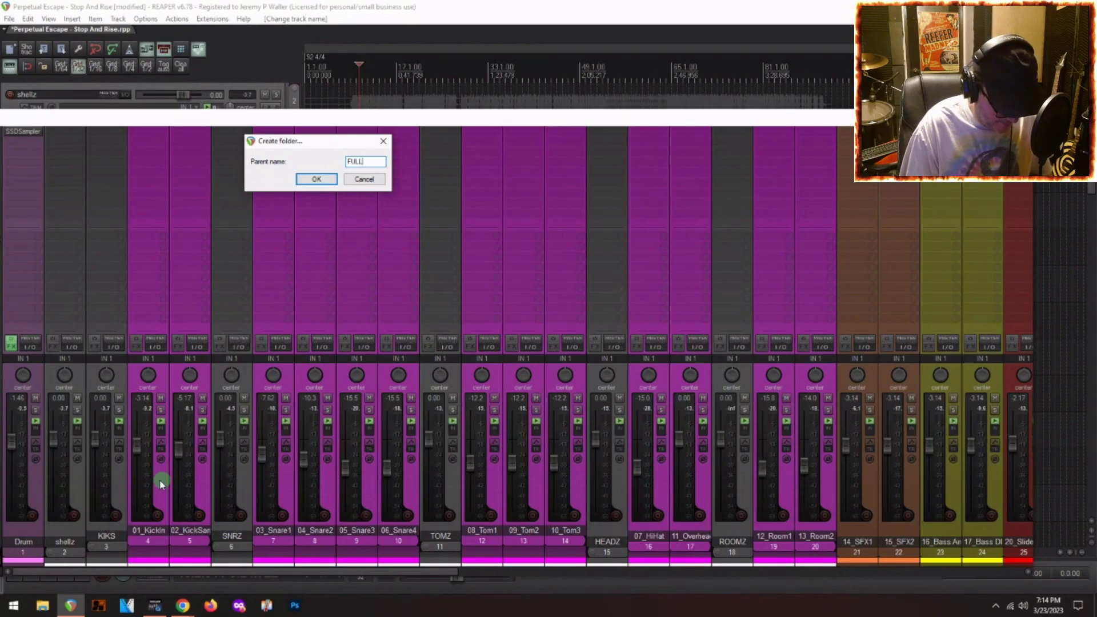
{"action": "key", "text": "Return"}
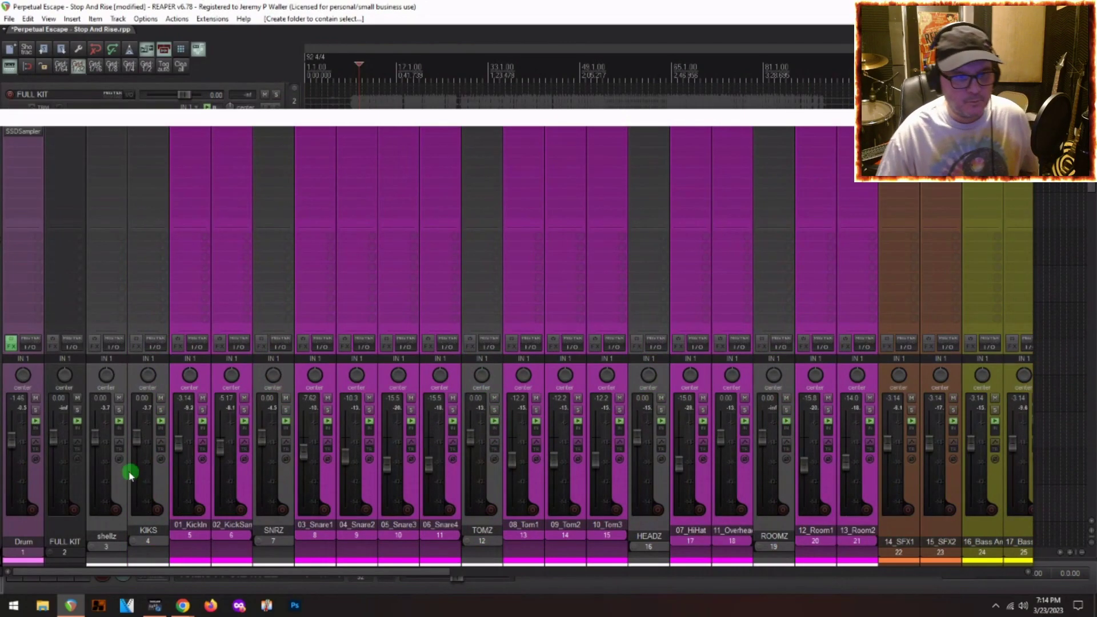
Solo the FULL KIT folder, play the drums briefly from bar 11, and clear the solo.
{"action": "left_click", "coordinate": [78, 410]}
{"action": "key", "text": "space"}
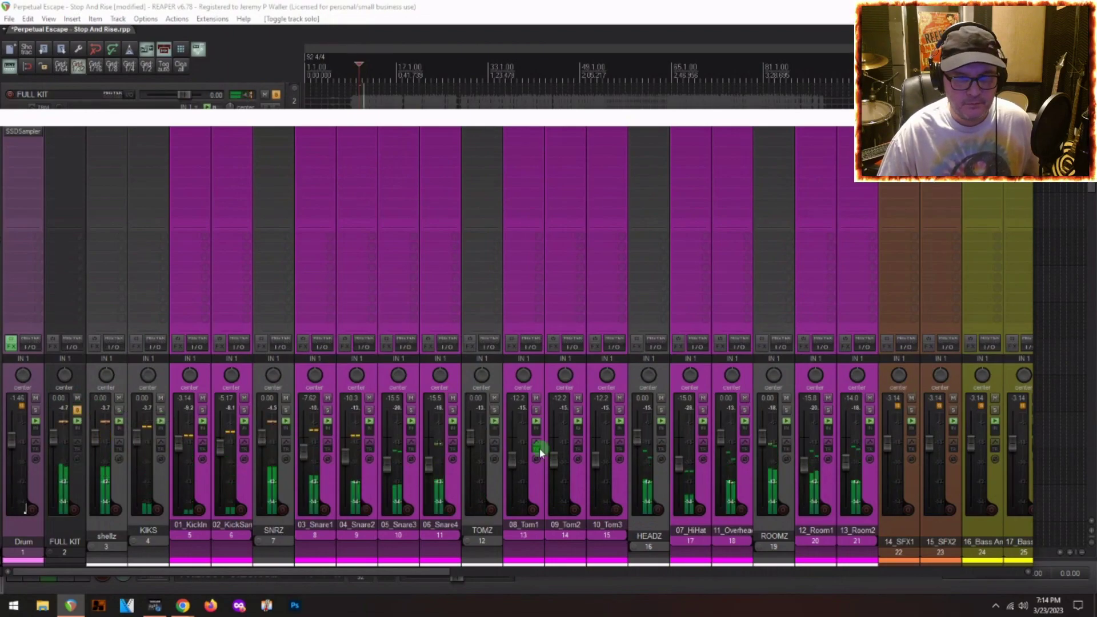
{"action": "left_click", "coordinate": [786, 411]}
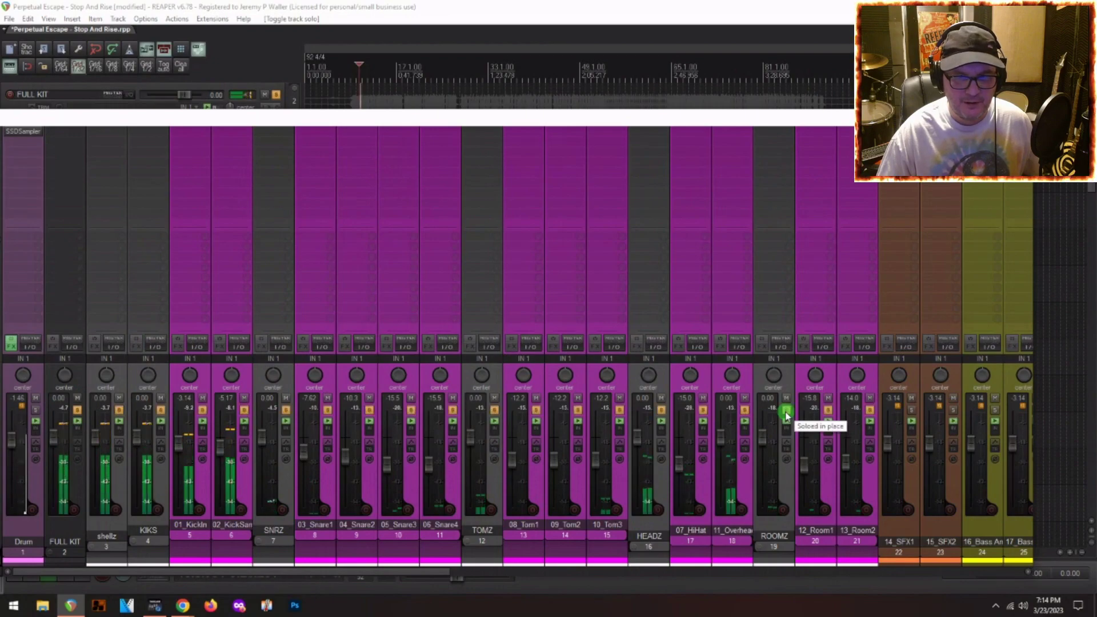
{"action": "left_click", "coordinate": [787, 412]}
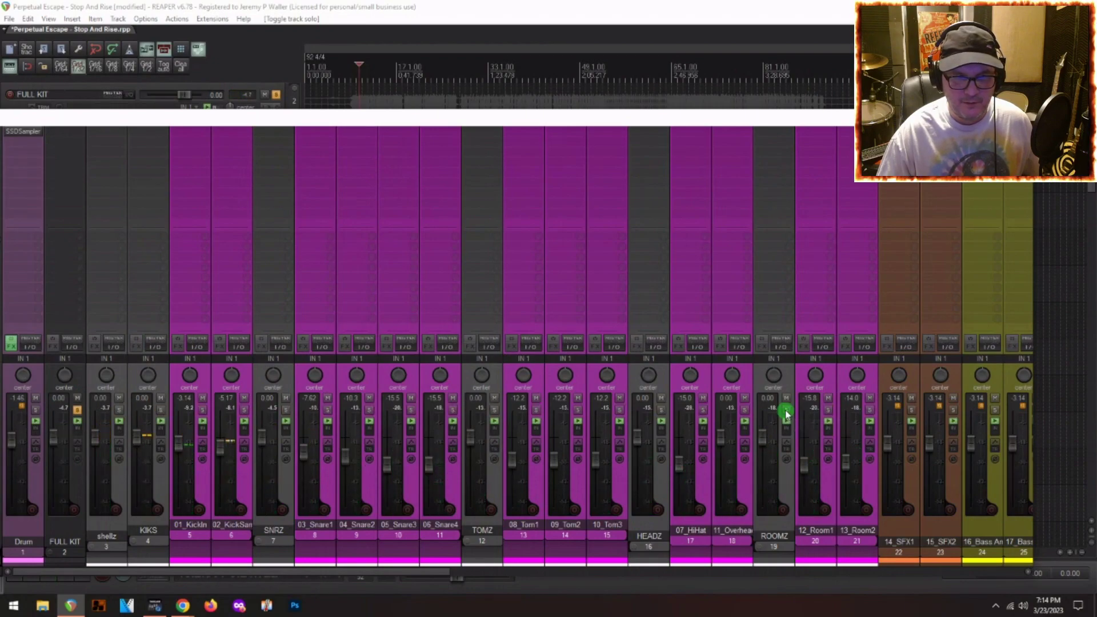
{"action": "left_click", "coordinate": [78, 409]}
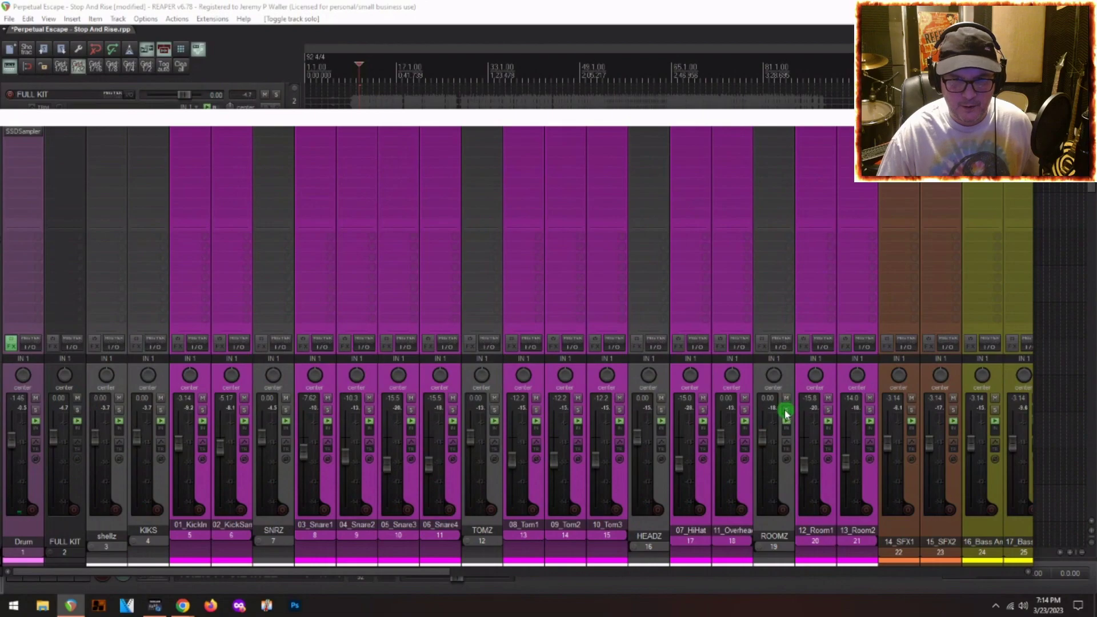
Solo the ROOMZ folder, play the room tracks from bar 11, and hide the mixer to see the arrangement.
{"action": "left_click", "coordinate": [788, 483]}
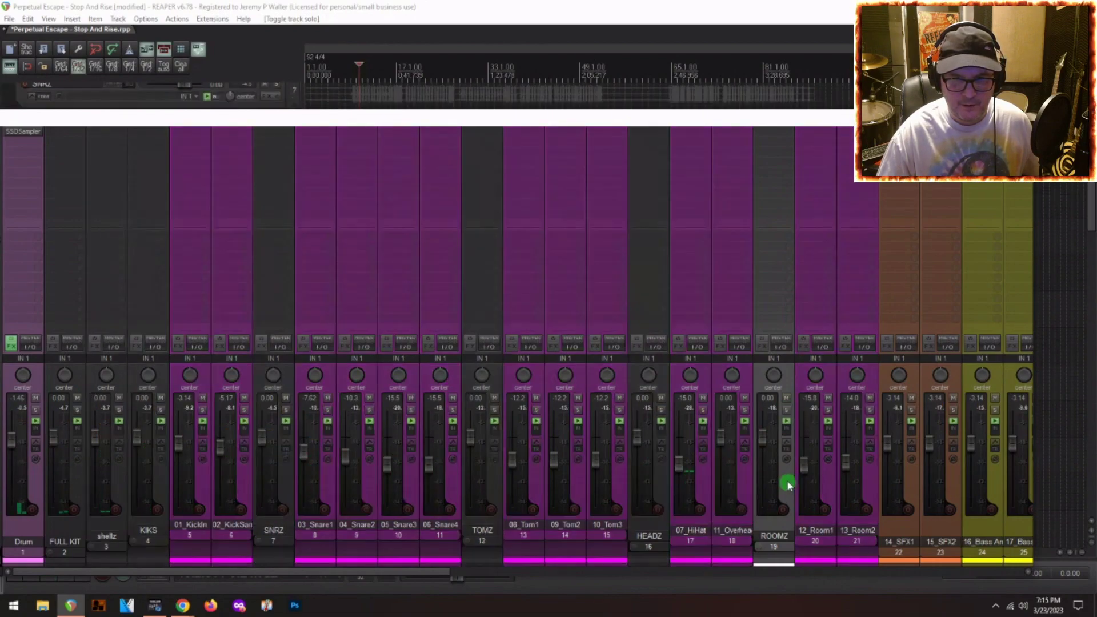
{"action": "left_click", "coordinate": [787, 410]}
{"action": "key", "text": "space"}
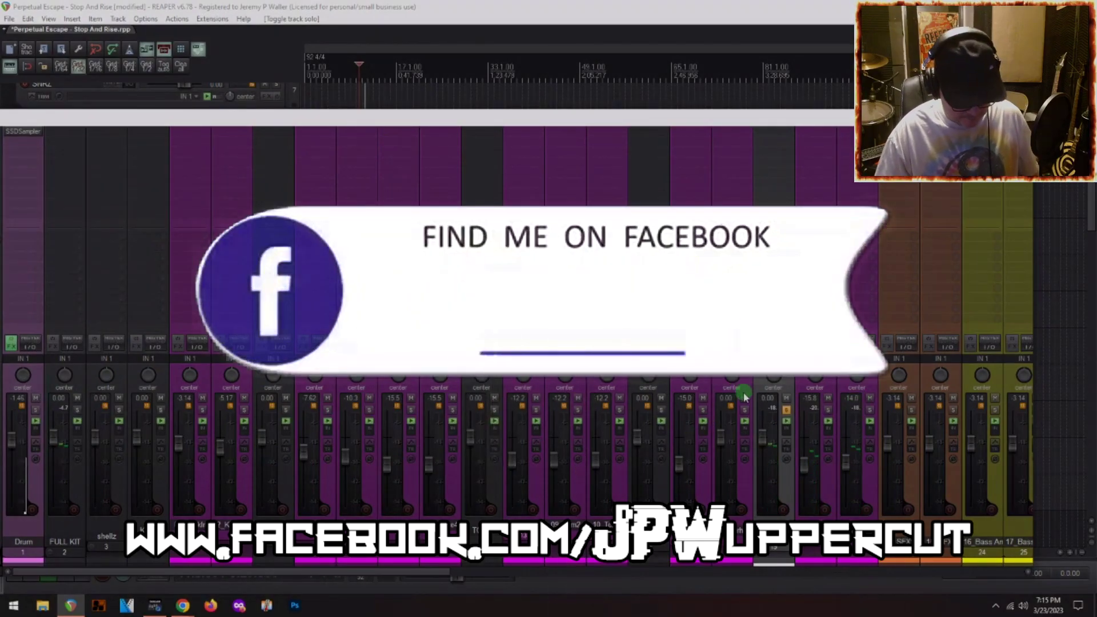
{"action": "key", "text": "ctrl+m"}
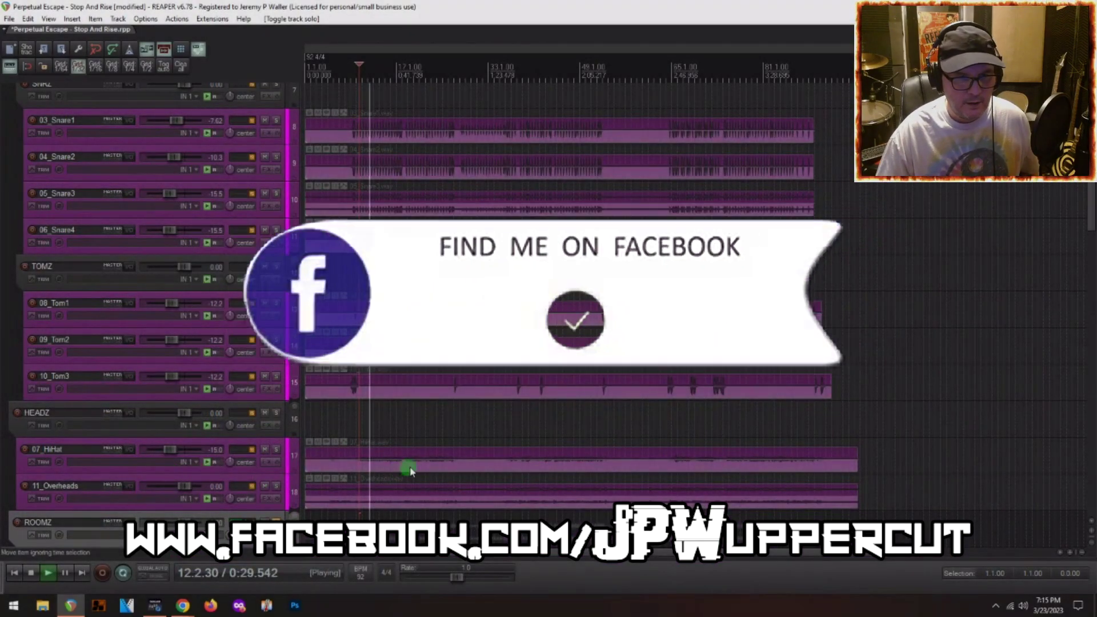
Stop the room playback, add 11_Overheads and the HEADZ folder to the solo, and play them together with the rooms.
{"action": "scroll", "coordinate": [81, 439], "scroll_direction": "down", "scroll_amount": 4}
{"action": "key", "text": "space"}
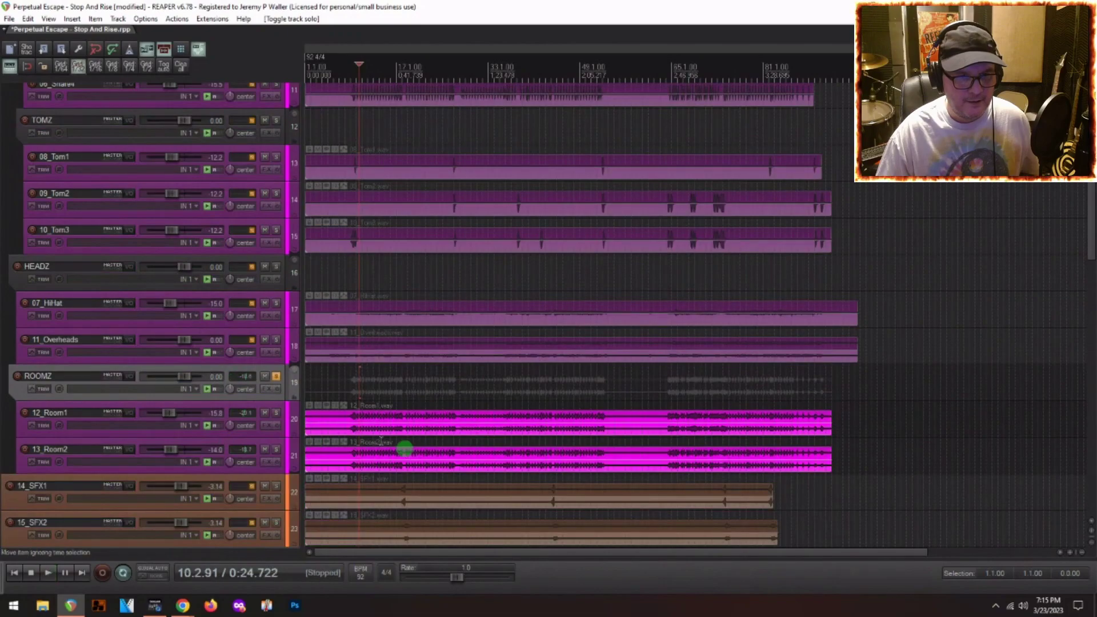
{"action": "left_click", "coordinate": [290, 340]}
{"action": "left_click", "coordinate": [276, 339]}
{"action": "left_click", "coordinate": [276, 267]}
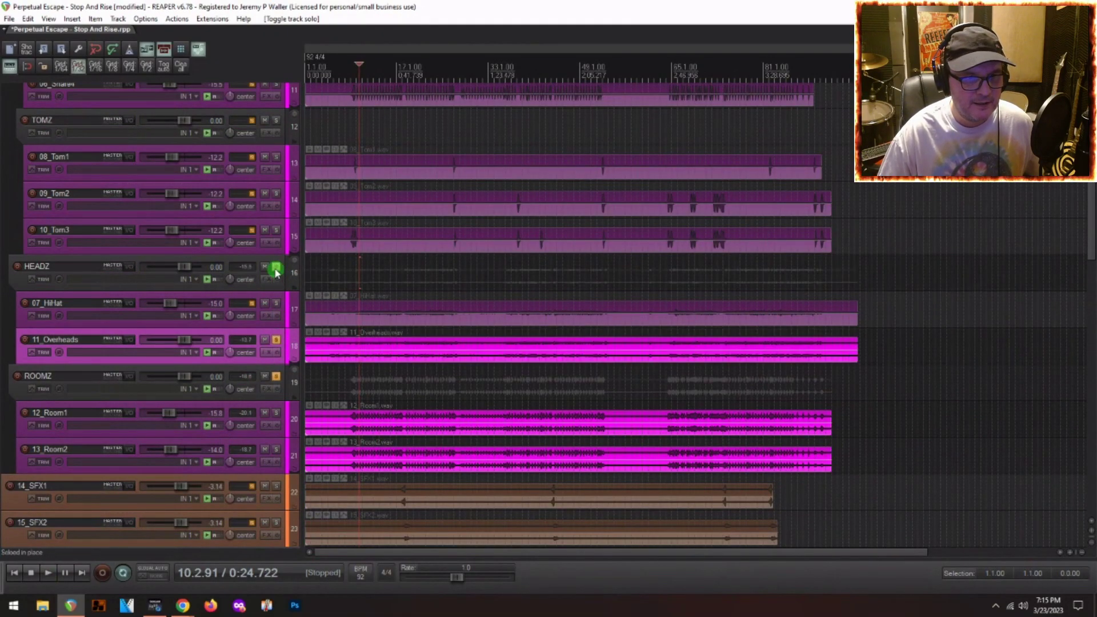
{"action": "key", "text": "space"}
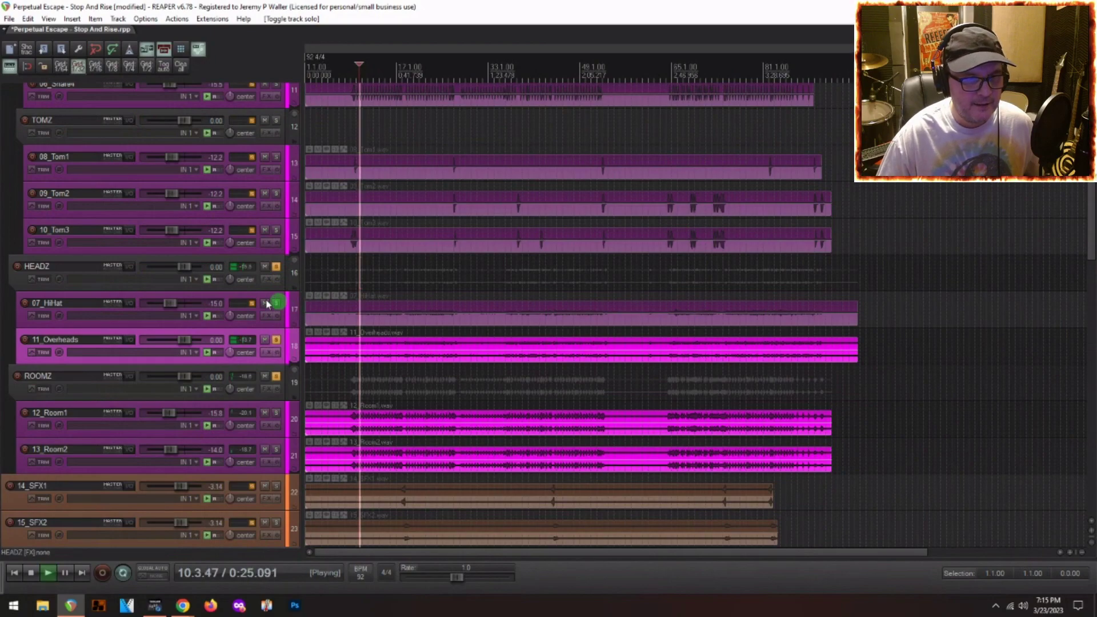
{"action": "key", "text": "space"}
Add the TOMZ folder to the solo and play the toms with the overheads and rooms from bar 8.
{"action": "left_click", "coordinate": [278, 120]}
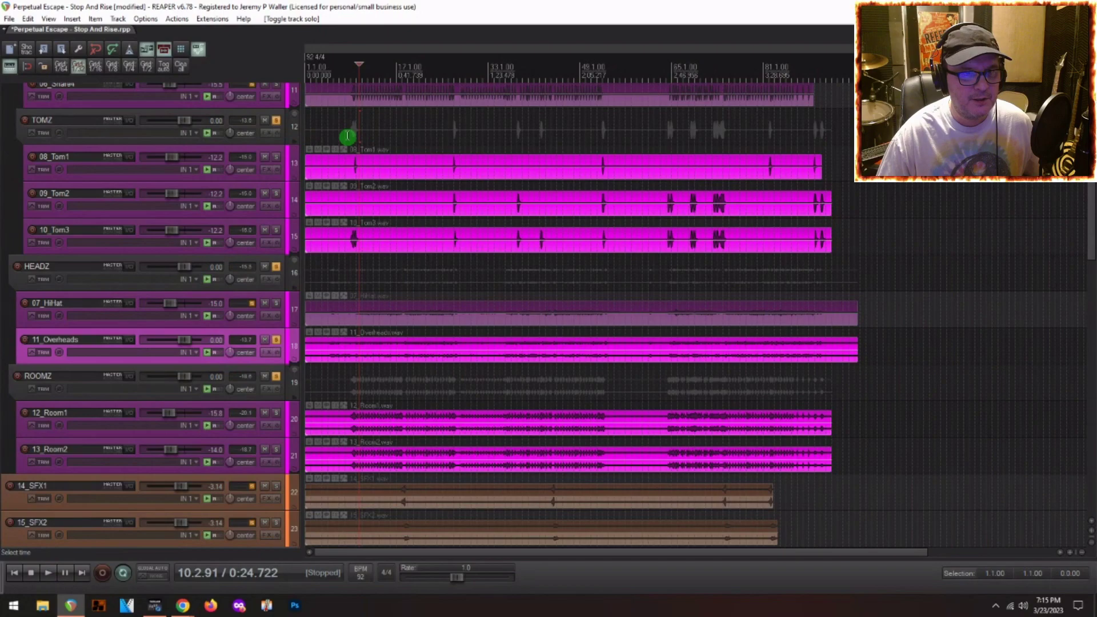
{"action": "left_click", "coordinate": [347, 136]}
{"action": "key", "text": "space"}
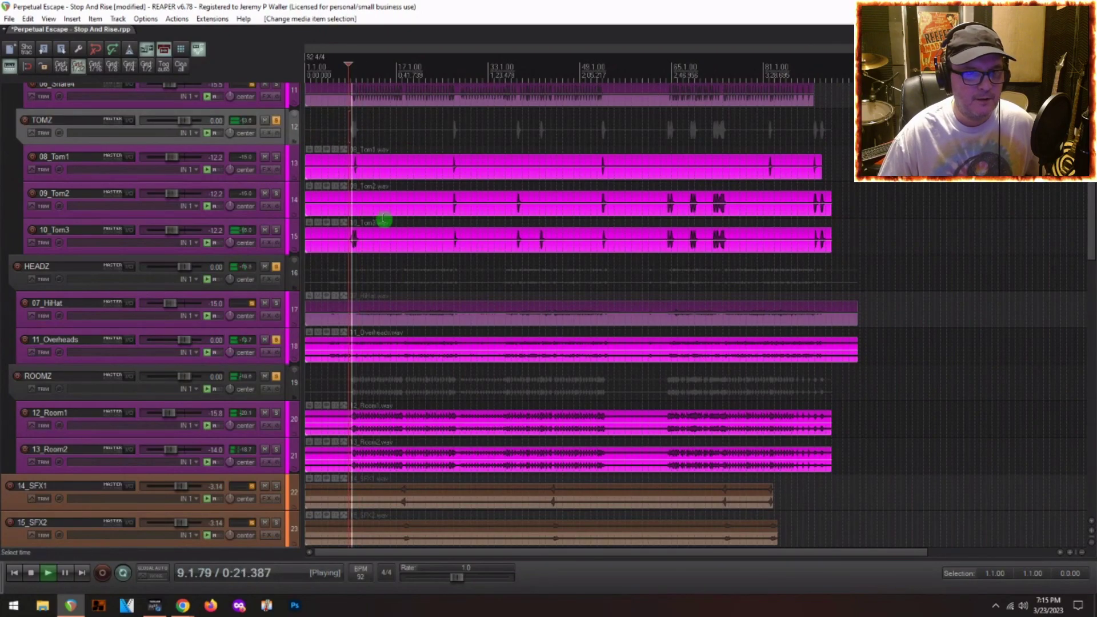
{"action": "scroll", "coordinate": [133, 149], "scroll_direction": "up", "scroll_amount": 1}
{"action": "scroll", "coordinate": [132, 148], "scroll_direction": "up", "scroll_amount": 5}
{"action": "key", "text": "space"}
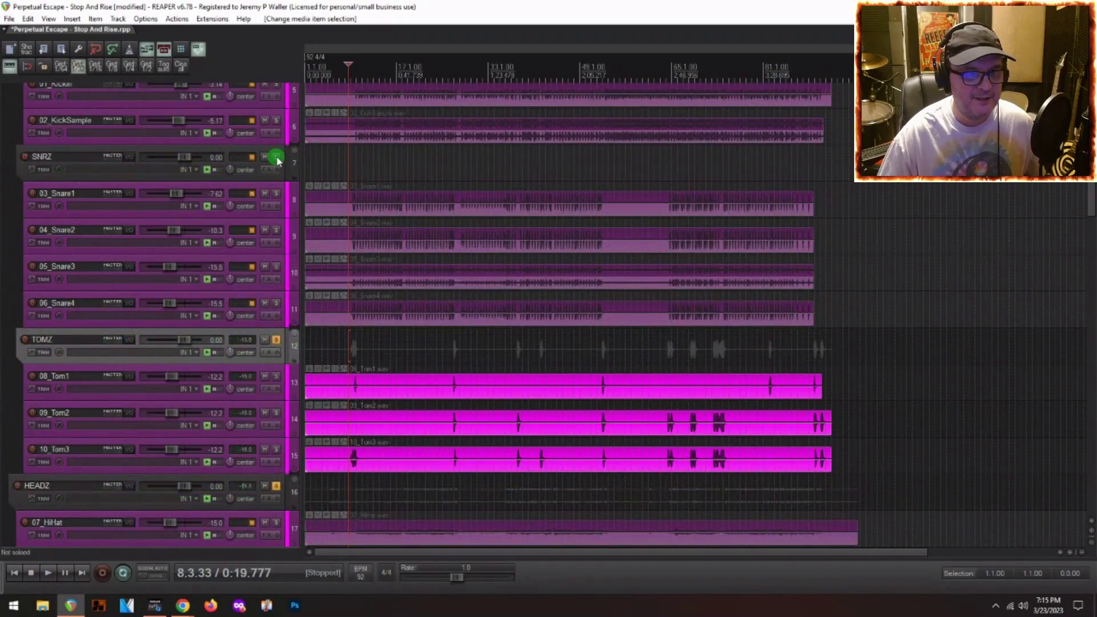
Bring the SNRZ and KIKS folders into the solo during playback from bar 8, and stop.
{"action": "left_click", "coordinate": [277, 159]}
{"action": "key", "text": "space"}
{"action": "scroll", "coordinate": [195, 137], "scroll_direction": "up", "scroll_amount": 3}
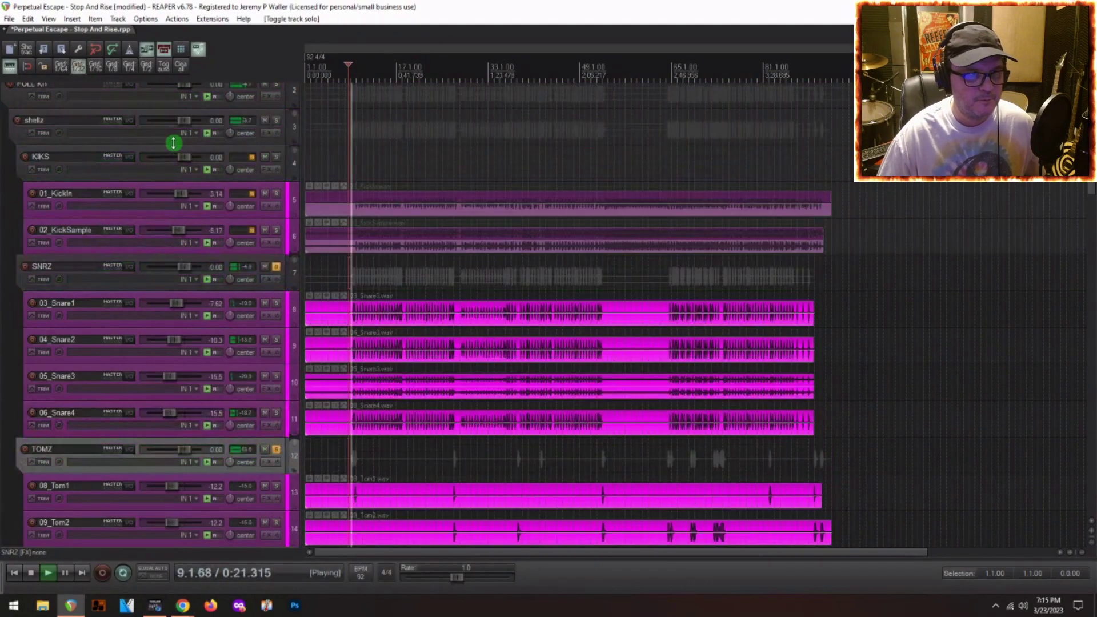
{"action": "left_click", "coordinate": [277, 160]}
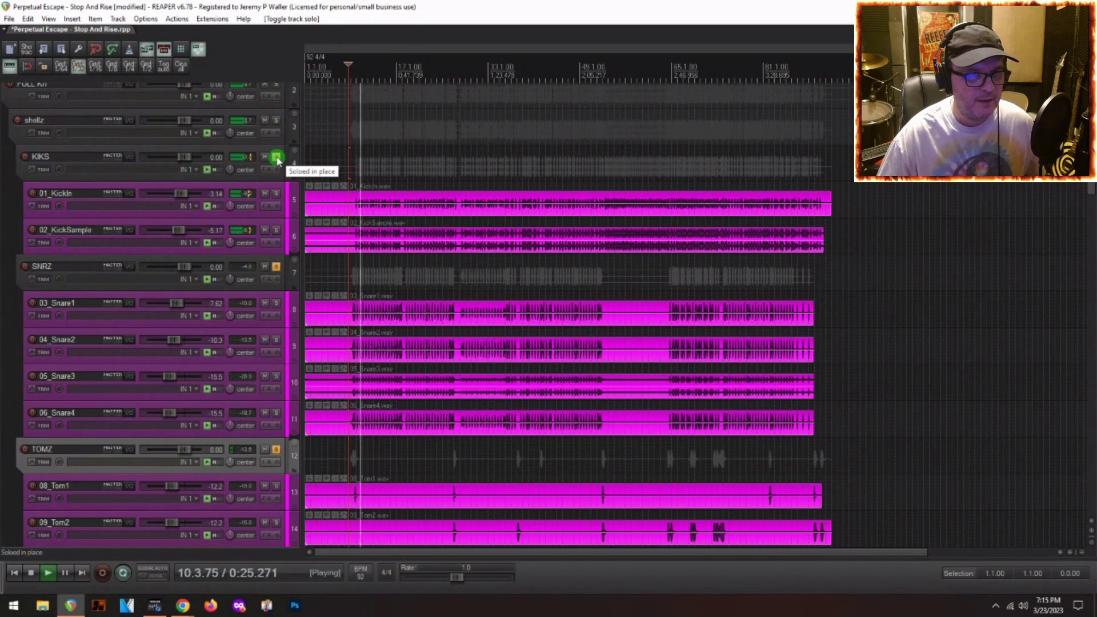
{"action": "scroll", "coordinate": [277, 163], "scroll_direction": "up", "scroll_amount": 2}
{"action": "key", "text": "space"}
Clear all solos, solo only the shellz folder, and play the kicks, snares and toms together.
{"action": "right_click", "coordinate": [277, 204]}
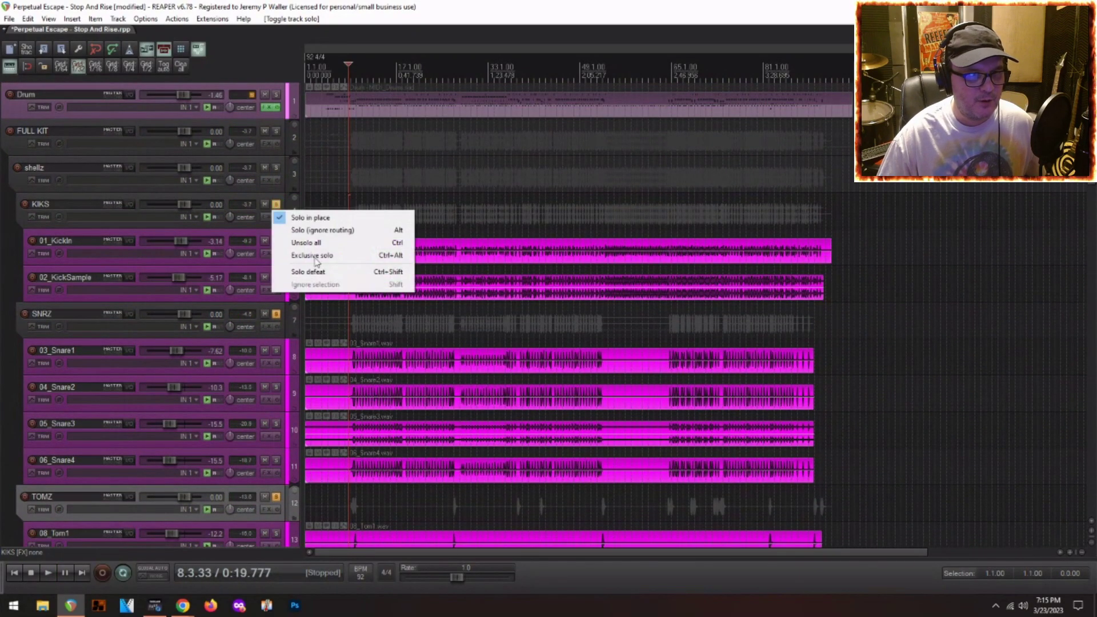
{"action": "left_click", "coordinate": [317, 247]}
{"action": "left_click", "coordinate": [276, 169]}
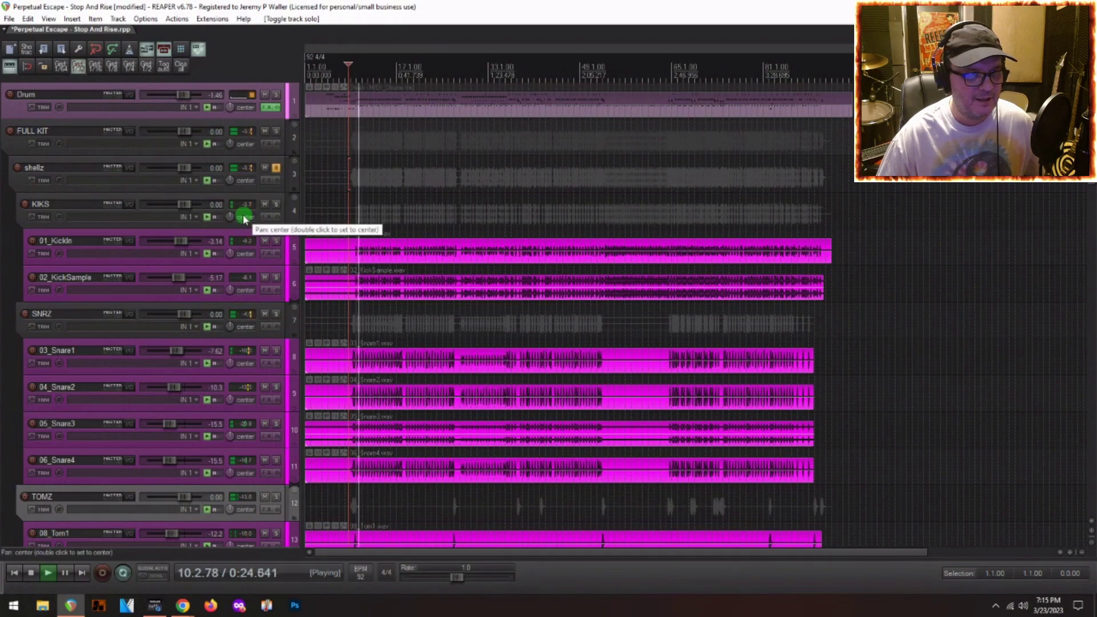
{"action": "key", "text": "space"}
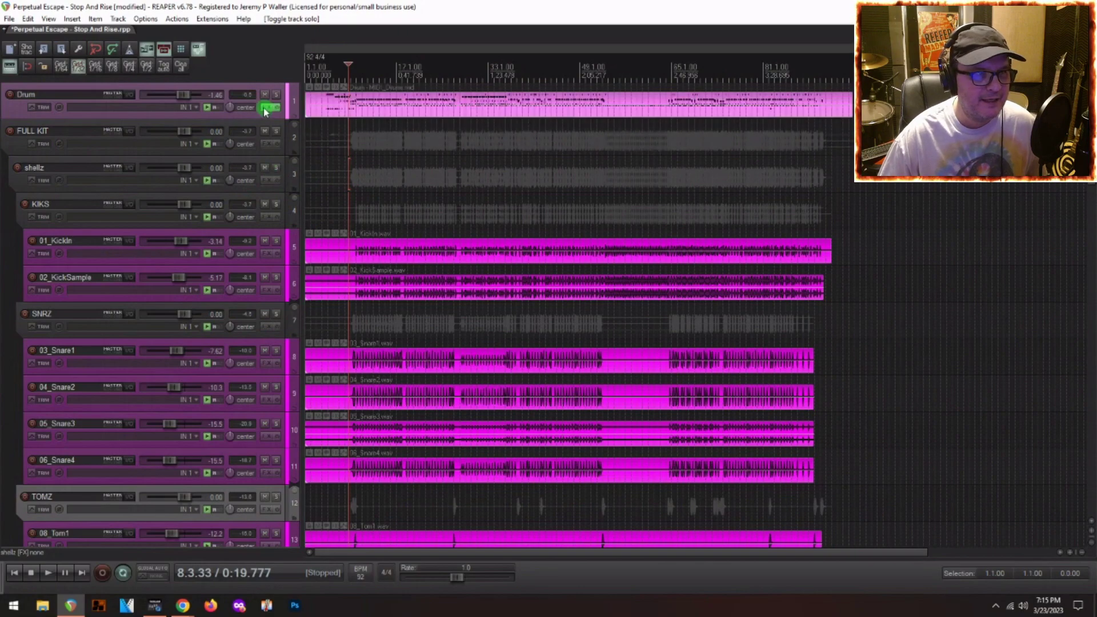
Solo the FULL KIT folder, play the whole drum kit, and show the mixer.
{"action": "left_click", "coordinate": [276, 131]}
{"action": "key", "text": "space"}
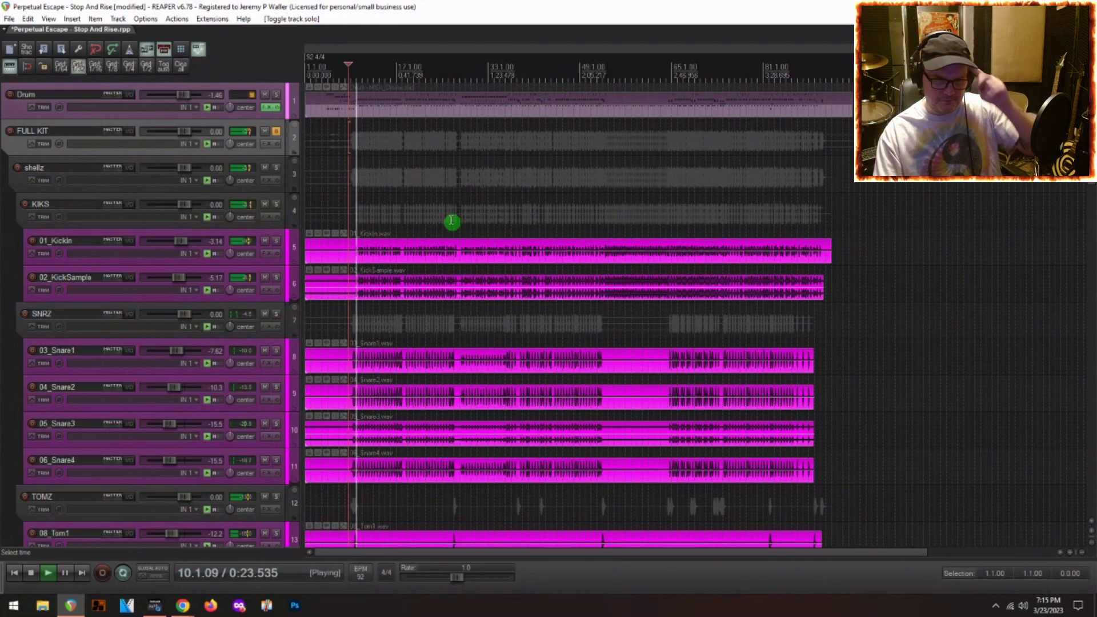
{"action": "key", "text": "ctrl+m"}
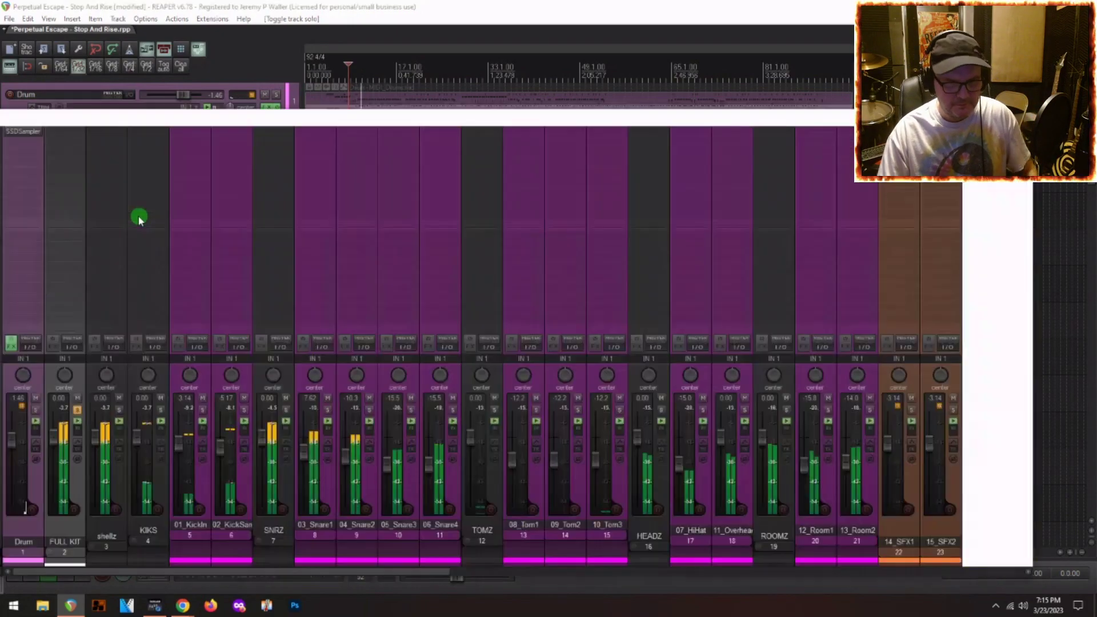
Select the 16_Bass and 17_Bass DI tracks in the mixer and stop playback.
{"action": "scroll", "coordinate": [514, 406], "scroll_direction": "right", "scroll_amount": 4}
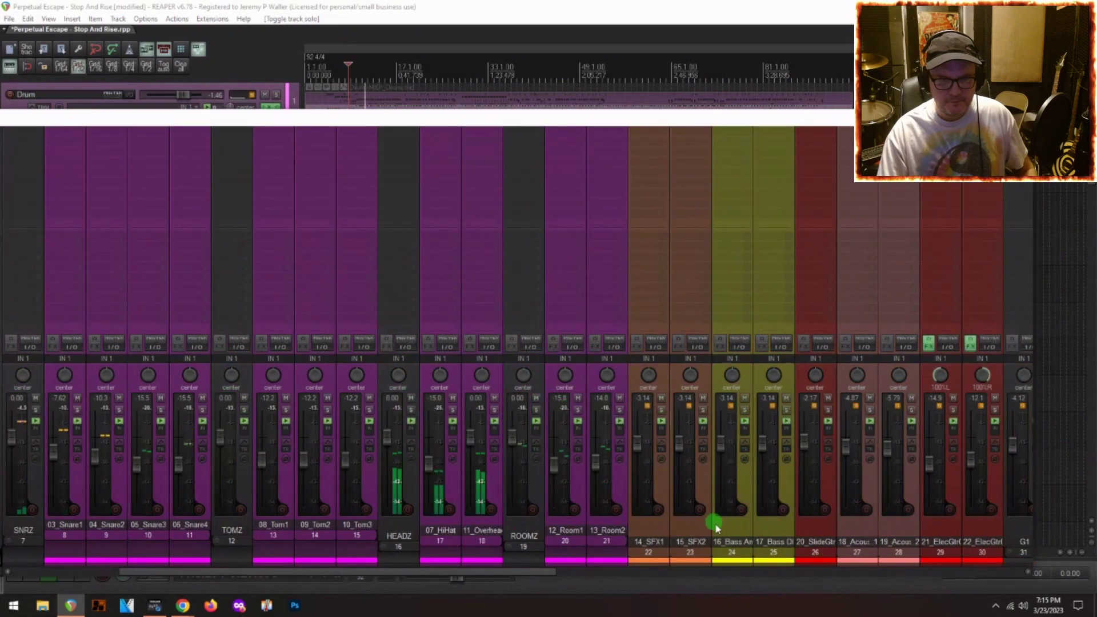
{"action": "left_click", "coordinate": [745, 495]}
{"action": "left_click", "coordinate": [760, 380], "text": "ctrl"}
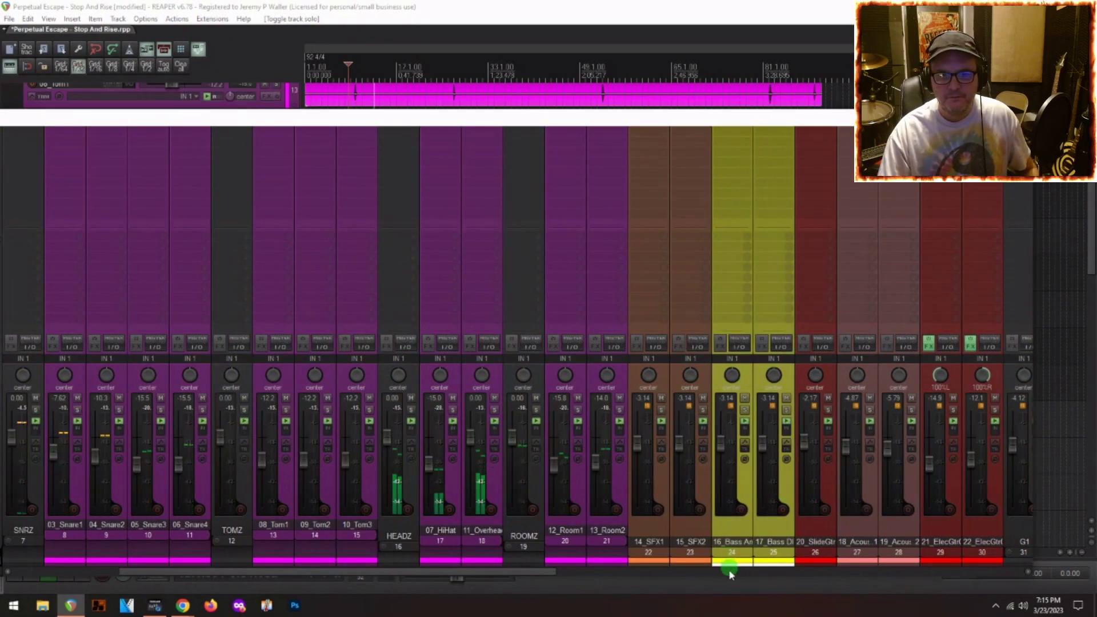
{"action": "left_click", "coordinate": [768, 398]}
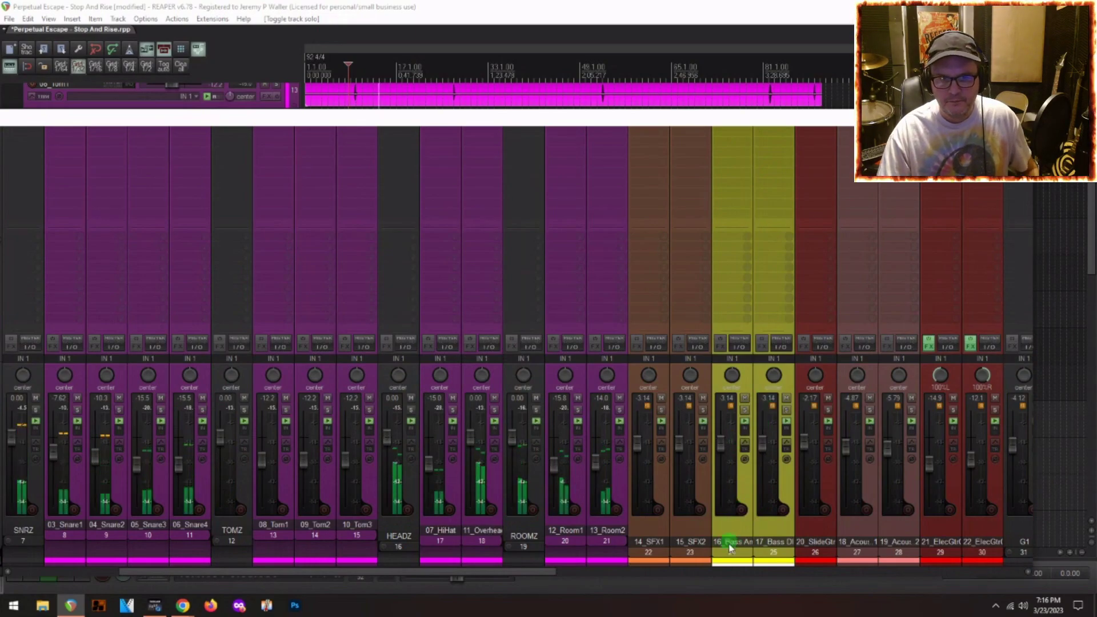
{"action": "left_click", "coordinate": [775, 462], "text": "ctrl"}
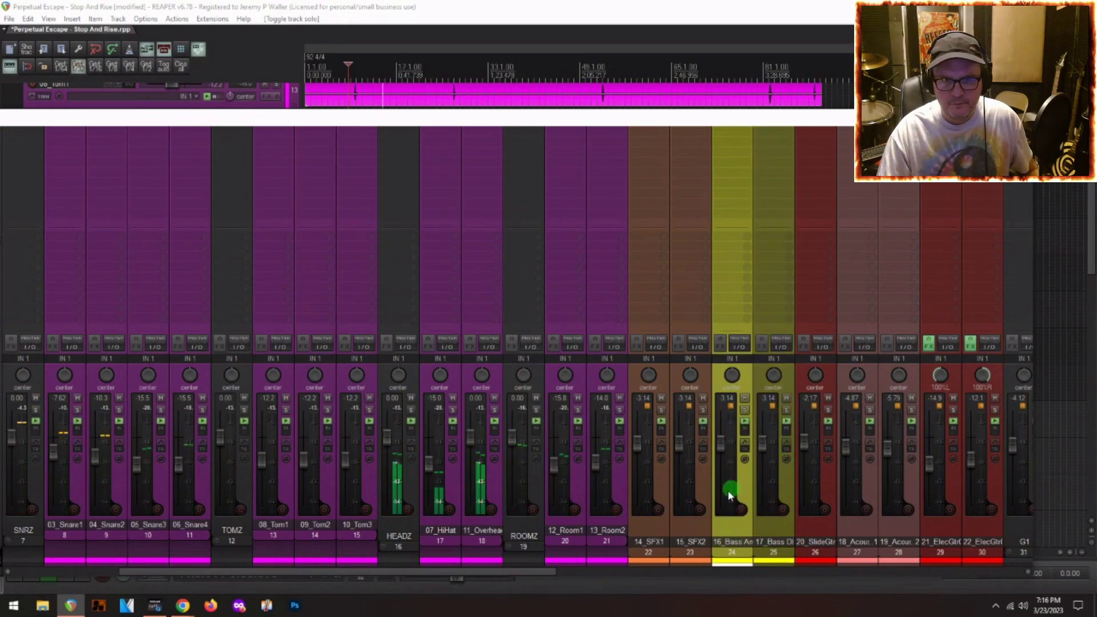
{"action": "key", "text": "space"}
Add the Joey Sturgis Tones VST3 Bassforge Hellraiser to the 17_Bass DI track and load its Brute Boy preset.
{"action": "left_click", "coordinate": [770, 435]}
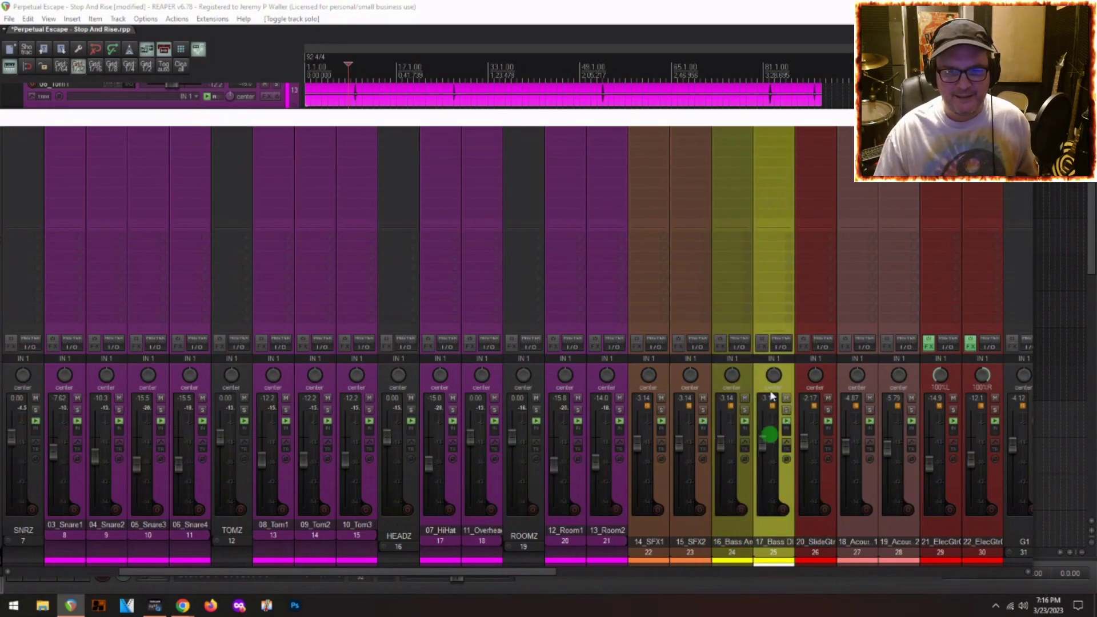
{"action": "double_click", "coordinate": [765, 136]}
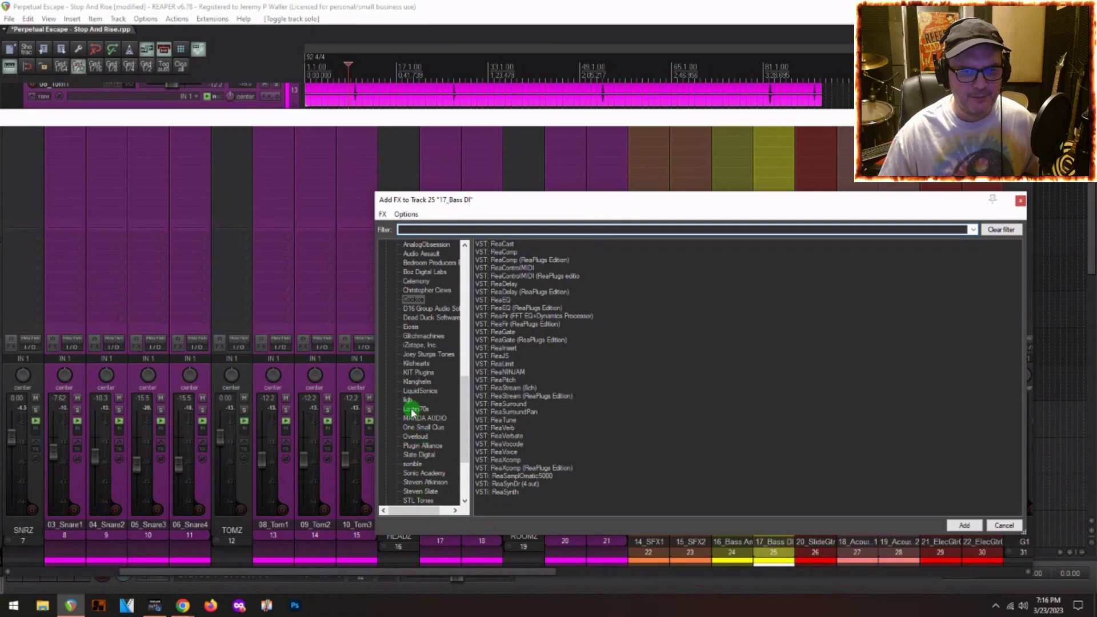
{"action": "left_click", "coordinate": [414, 355]}
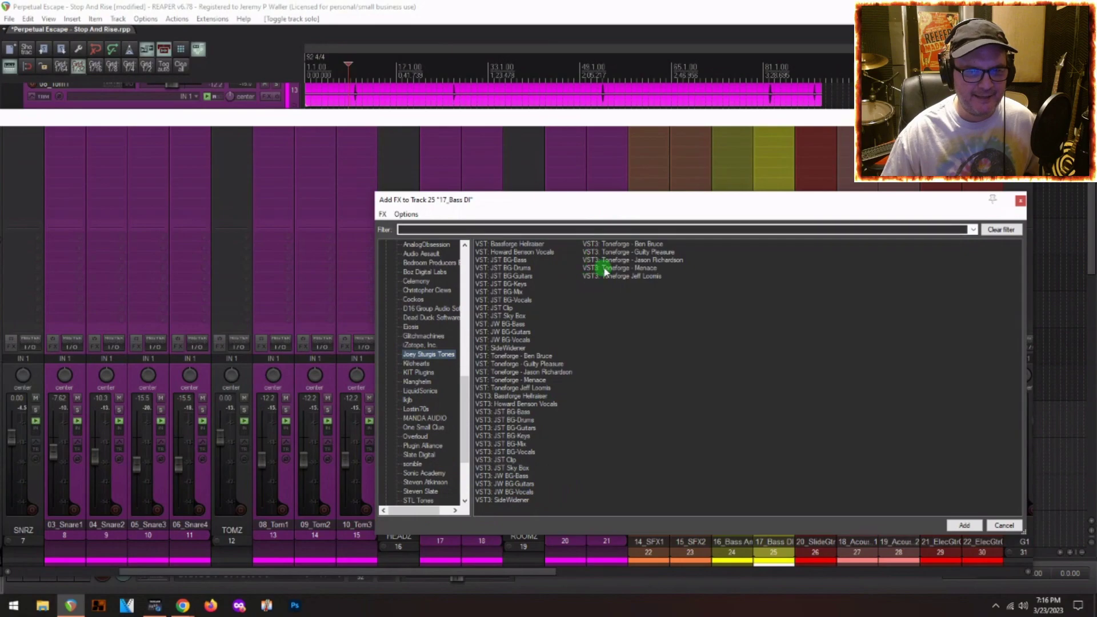
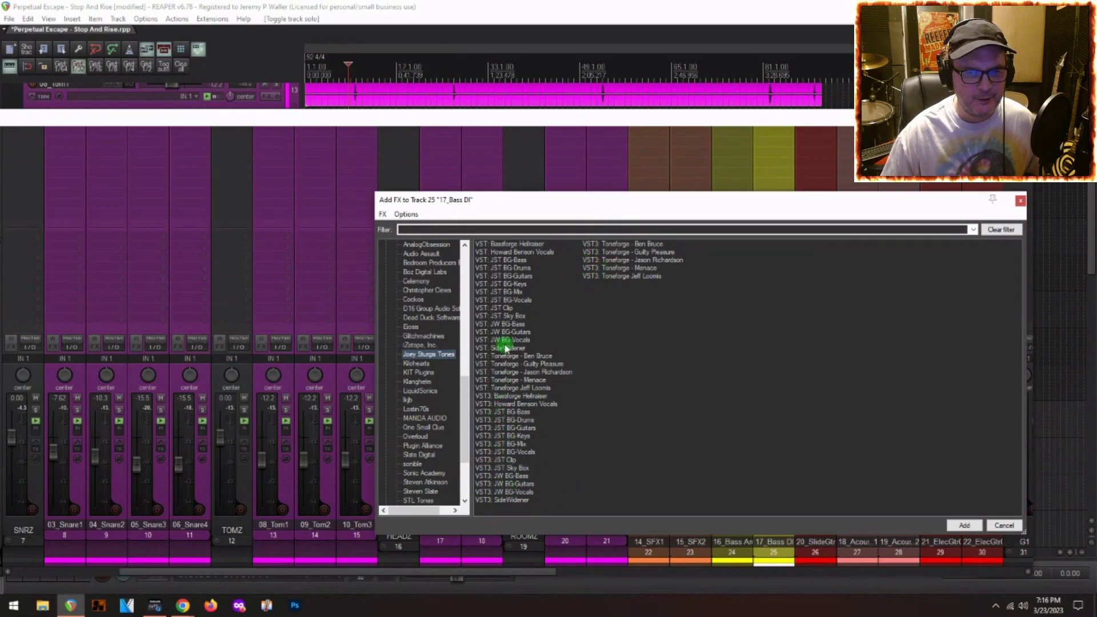
{"action": "left_click", "coordinate": [501, 397]}
{"action": "double_click", "coordinate": [501, 396]}
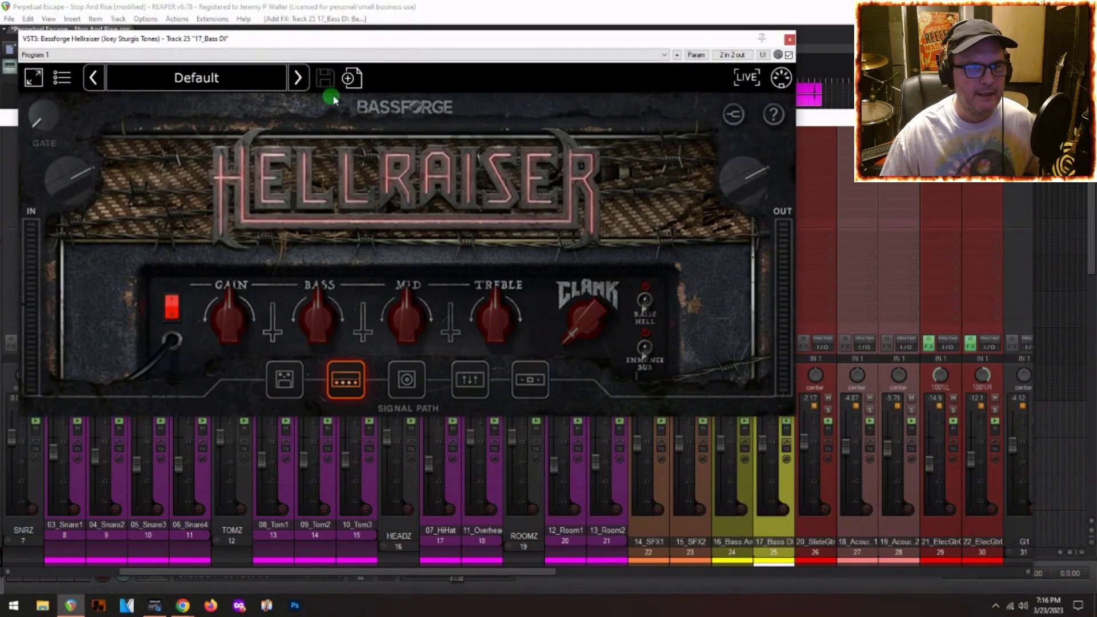
{"action": "left_click", "coordinate": [298, 78]}
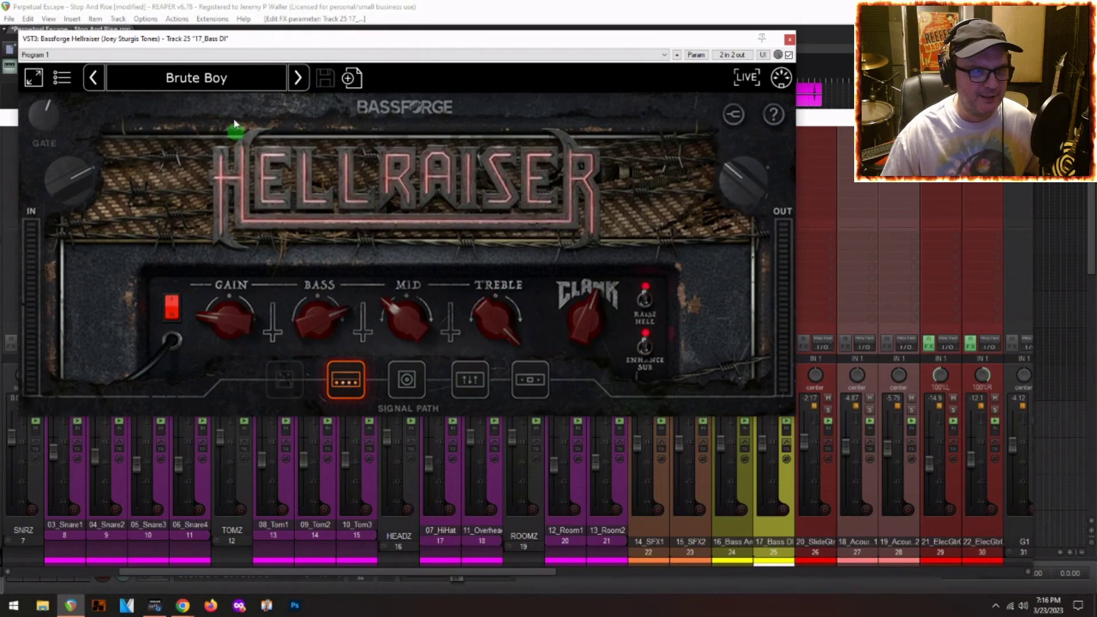
{"action": "left_click", "coordinate": [789, 39]}
Solo 17_Bass DI along with the drums and lower its volume to -13.6 dB during playback.
{"action": "left_click", "coordinate": [789, 411]}
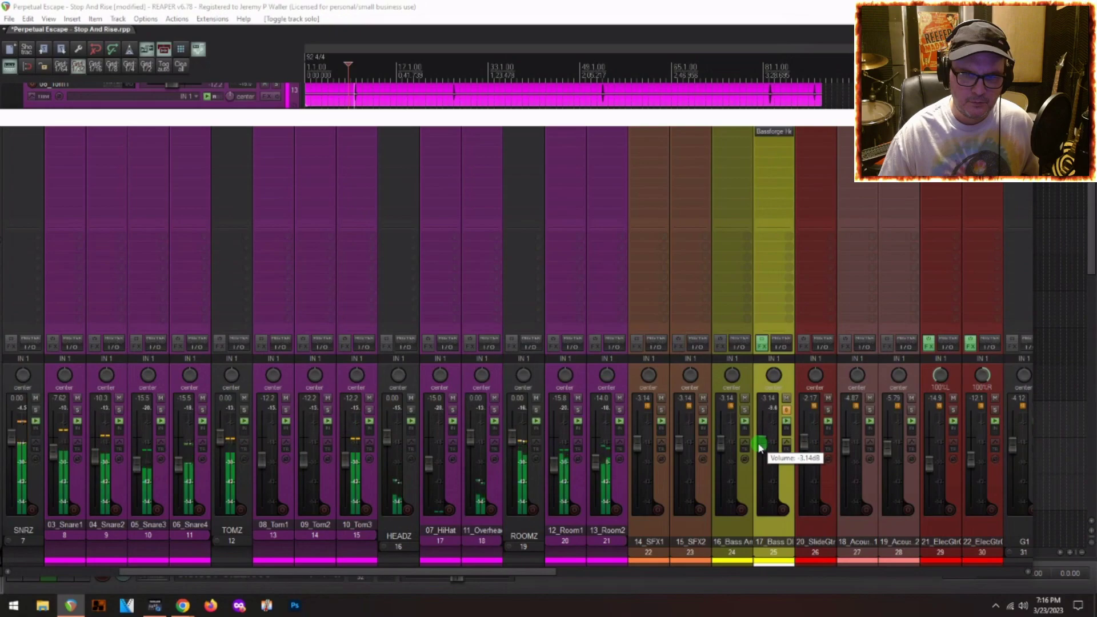
{"action": "left_click_drag", "start_coordinate": [763, 449], "coordinate": [765, 465]}
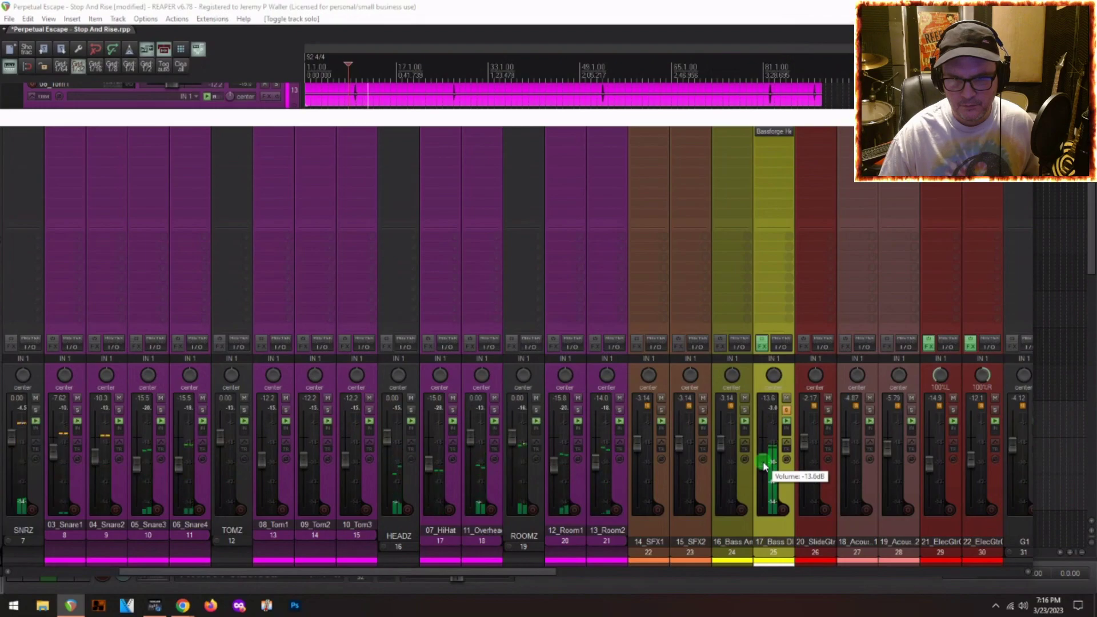
Solo the G1 guitar folder with the bass and drums, set its volume to -5.02 dB, and lower 17_Bass DI to -14.3 dB.
{"action": "scroll", "coordinate": [765, 463], "scroll_direction": "right", "scroll_amount": 2}
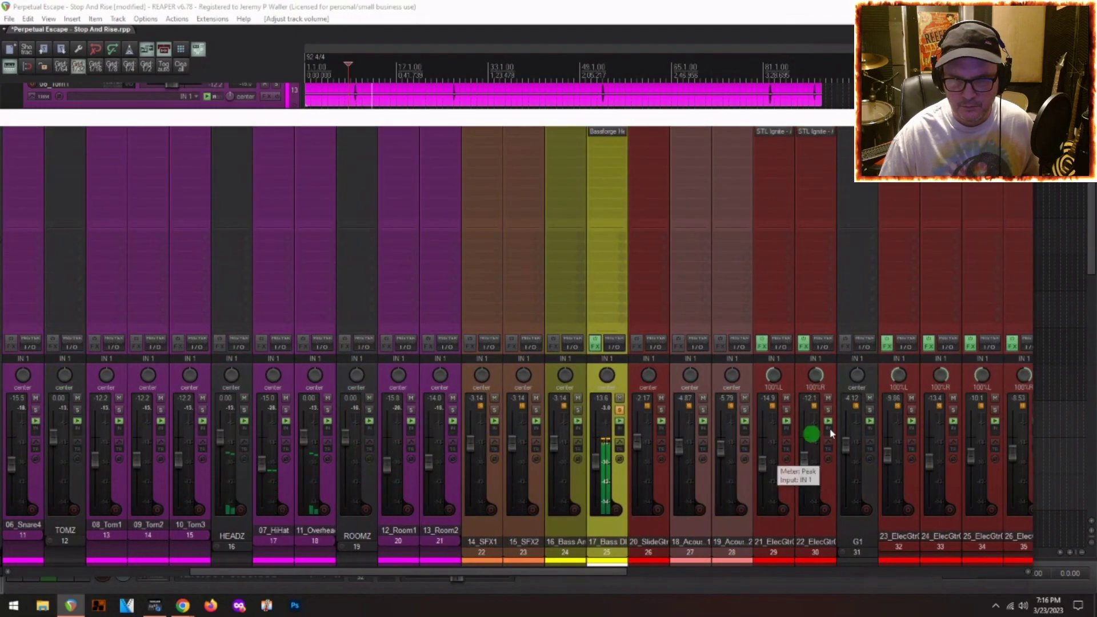
{"action": "left_click", "coordinate": [869, 410]}
{"action": "left_click_drag", "start_coordinate": [846, 441], "coordinate": [847, 453]}
{"action": "left_click", "coordinate": [568, 473]}
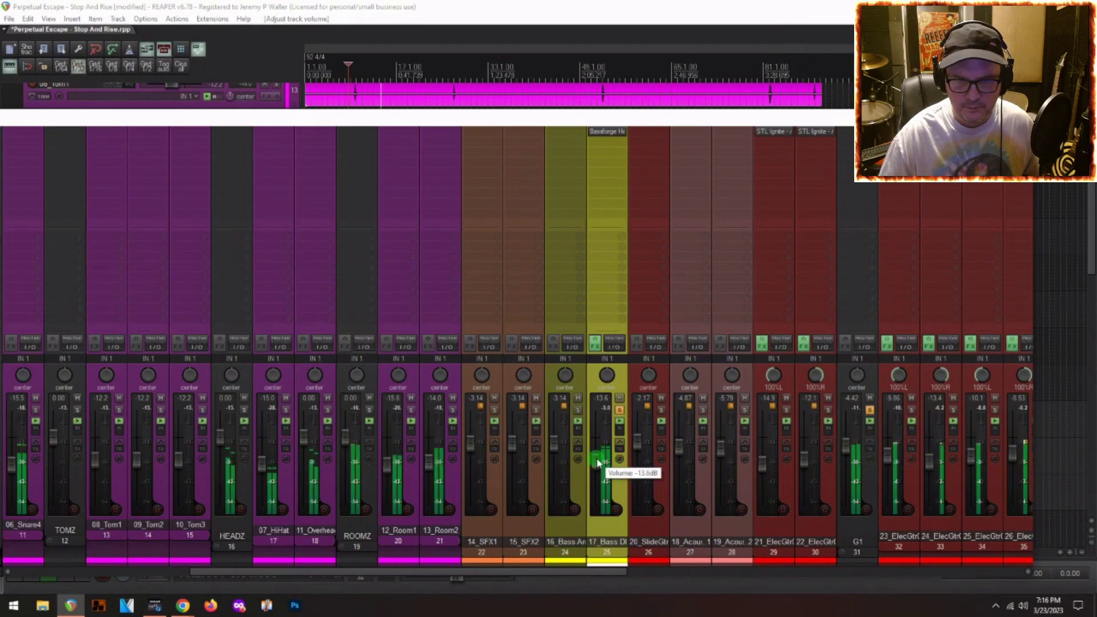
{"action": "left_click", "coordinate": [885, 411]}
{"action": "left_click_drag", "start_coordinate": [848, 447], "coordinate": [847, 451]}
{"action": "scroll", "coordinate": [917, 455], "scroll_direction": "right", "scroll_amount": 2}
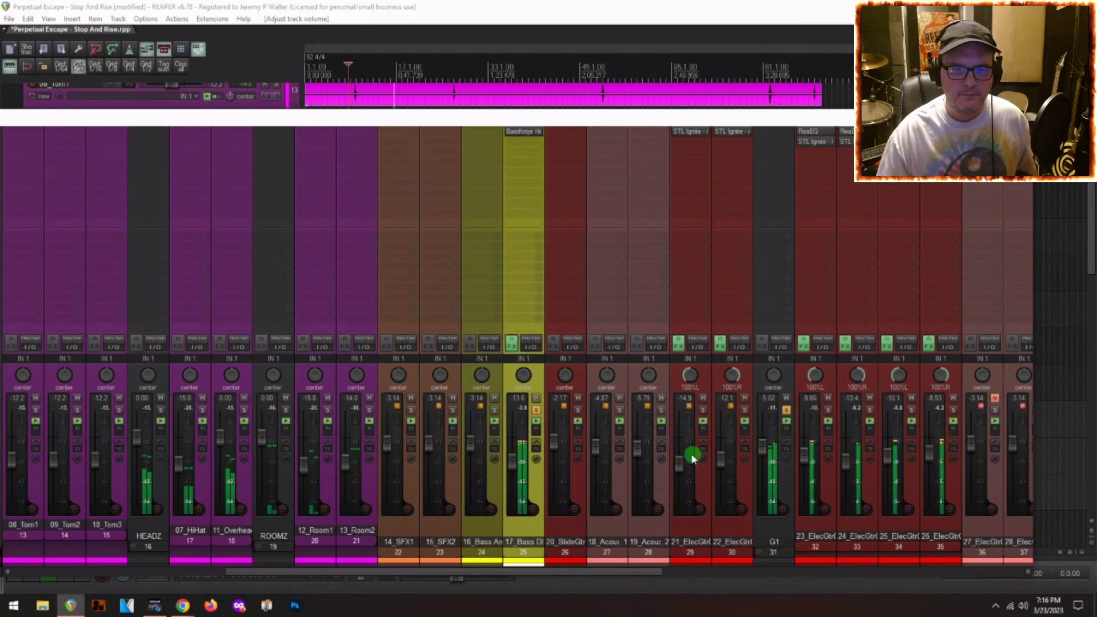
{"action": "left_click_drag", "start_coordinate": [504, 453], "coordinate": [519, 470]}
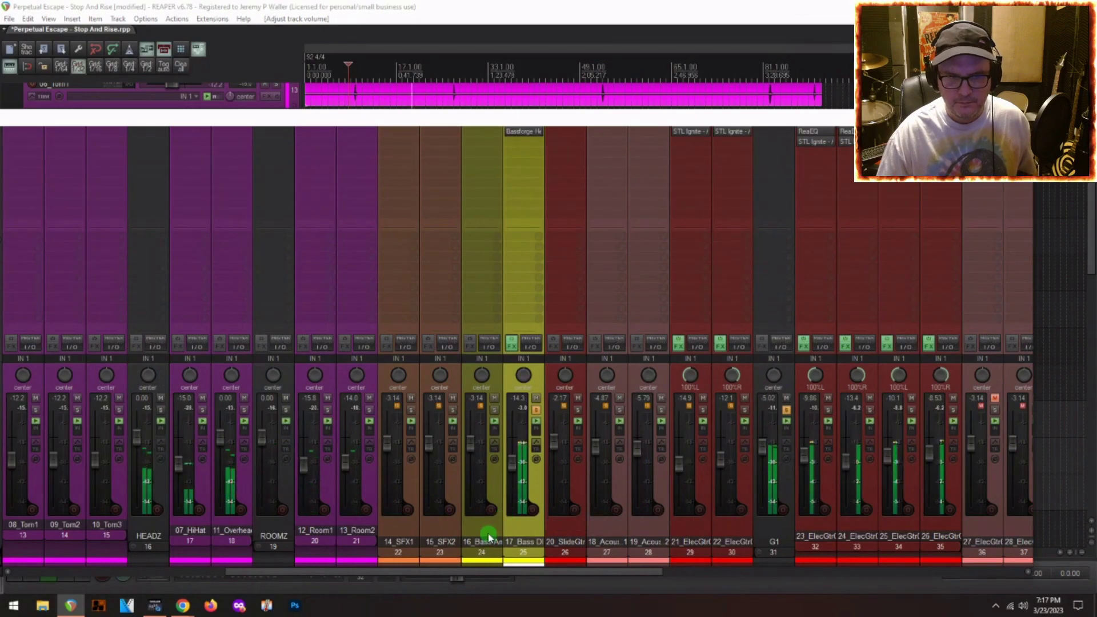
Group 14_SFX1 and 15_SFX2 into a new parent folder named SFX.
{"action": "left_click", "coordinate": [445, 532]}
{"action": "left_click", "coordinate": [388, 535], "text": "shift"}
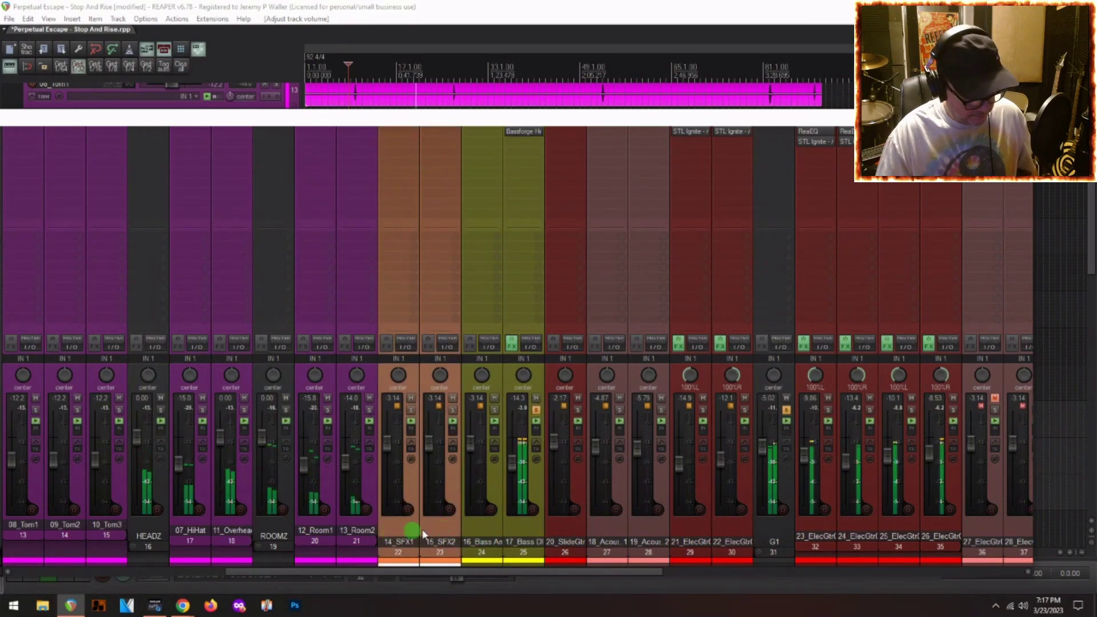
{"action": "key", "text": "ctrl+shift+f"}
{"action": "type", "text": "SFX"}
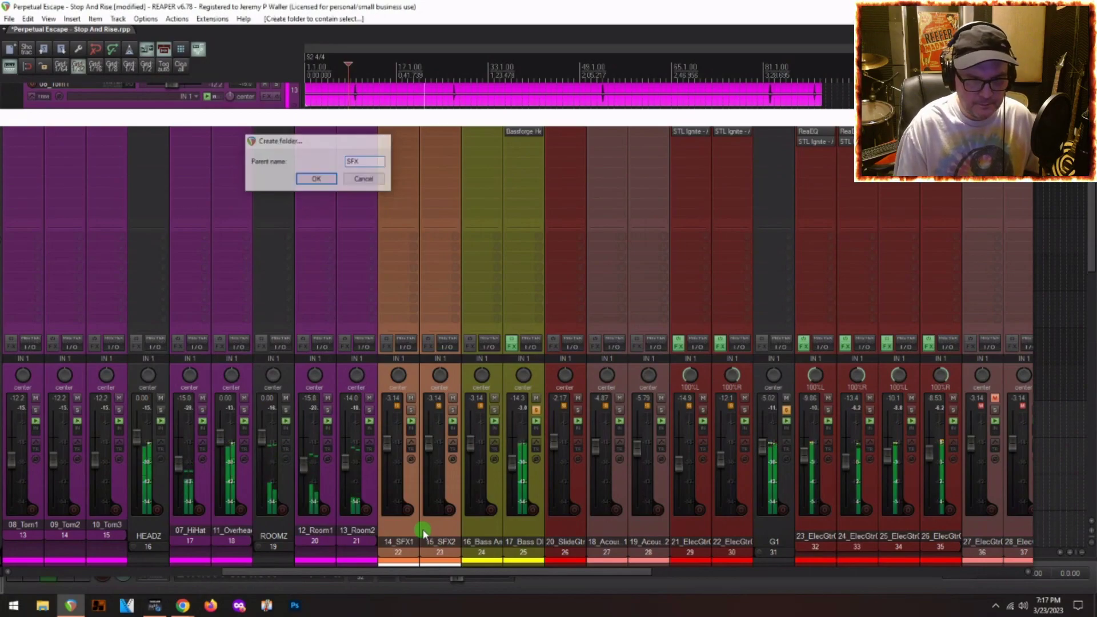
{"action": "key", "text": "Return"}
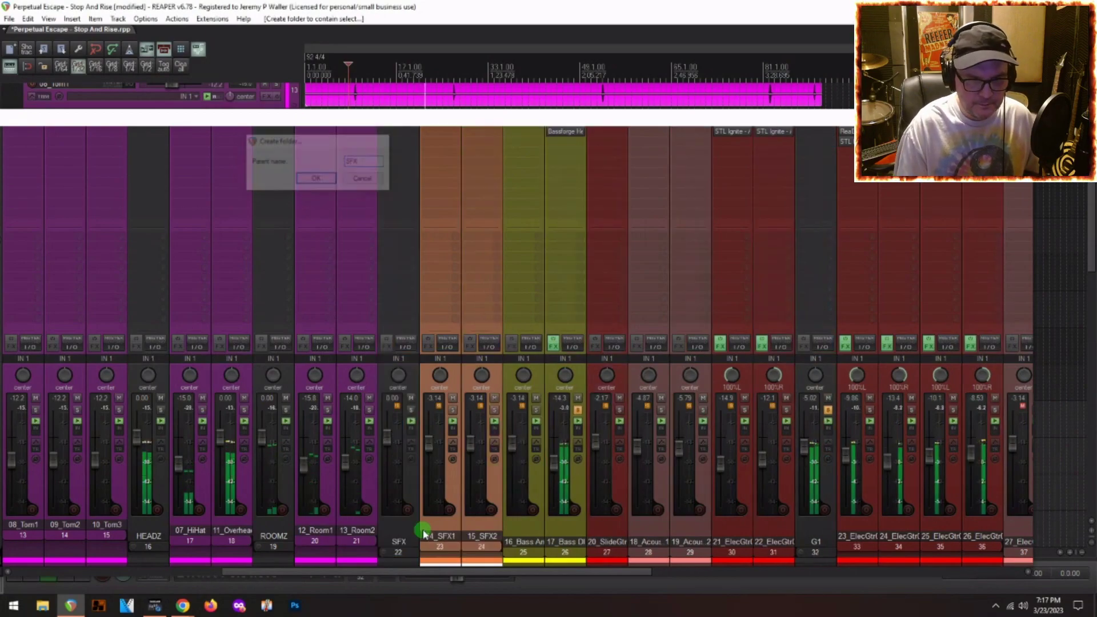
Group the two ElecGtr01 tracks, 21_ElecGtr01DI and 22_ElecGtr01DIDT, into a new parent folder named XG.
{"action": "scroll", "coordinate": [590, 494], "scroll_direction": "right", "scroll_amount": 4}
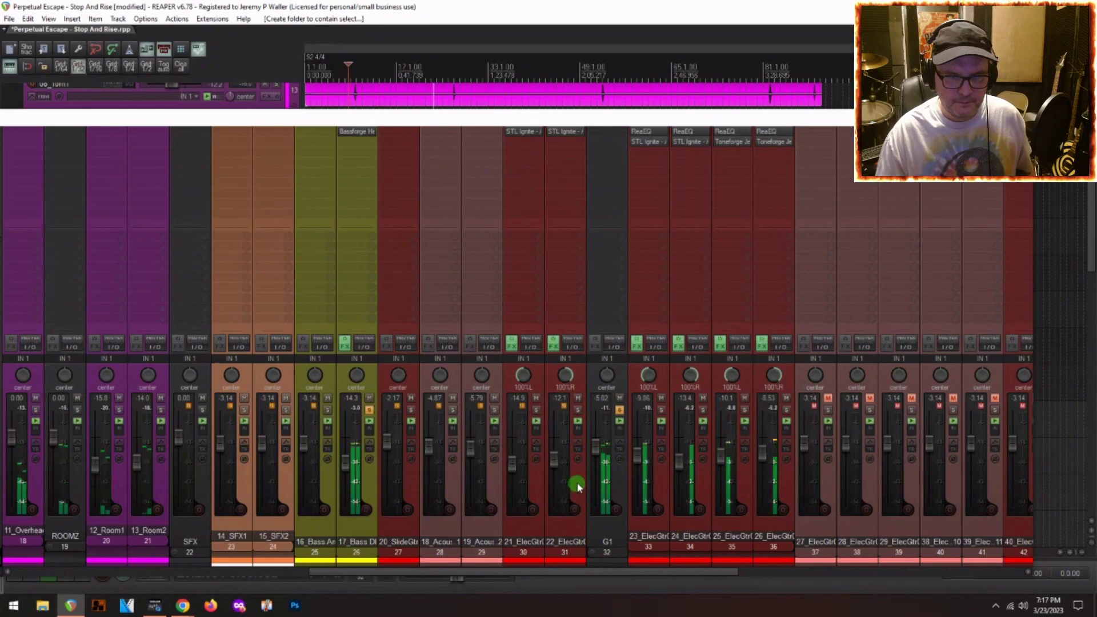
{"action": "left_click", "coordinate": [577, 482]}
{"action": "left_click", "coordinate": [533, 484], "text": "ctrl"}
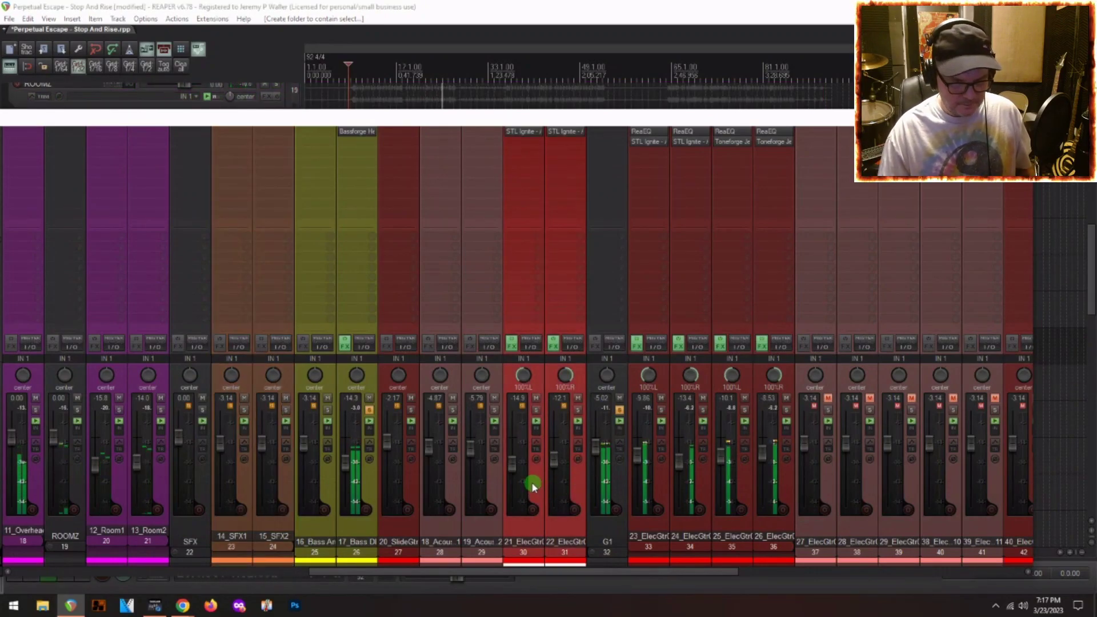
{"action": "key", "text": "ctrl+shift+f"}
{"action": "type", "text": "XG"}
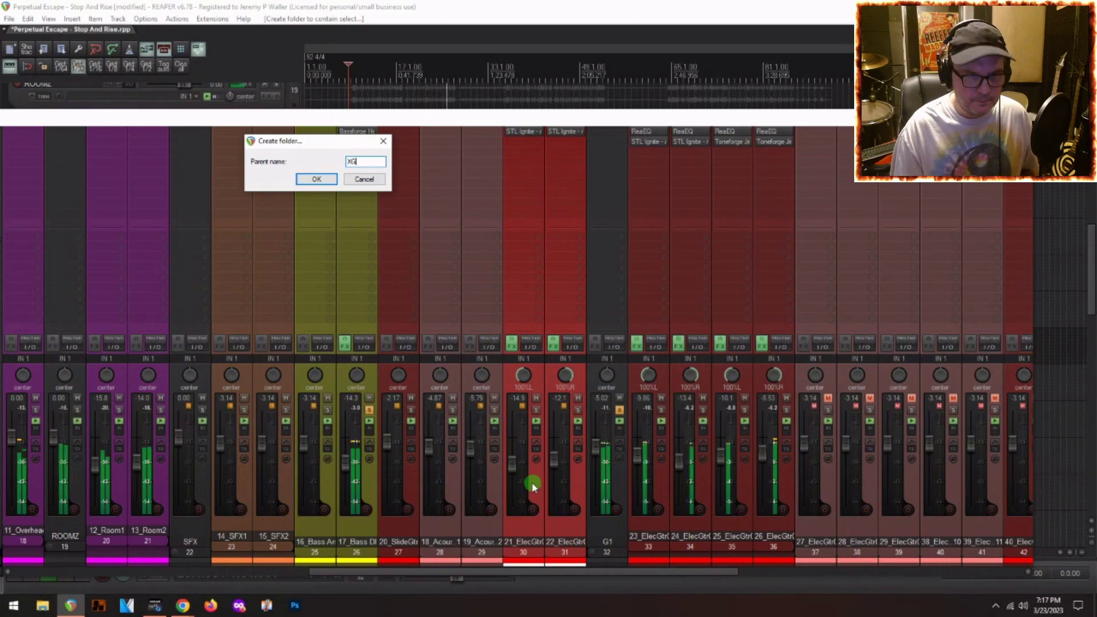
{"action": "key", "text": "Return"}
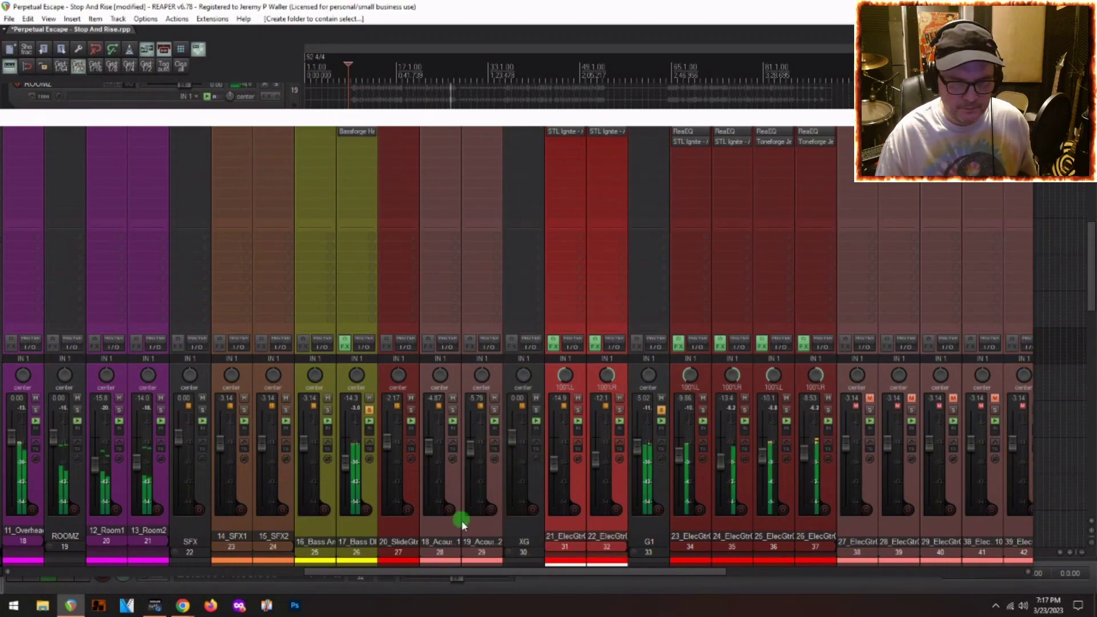
Group 20_SlideGtr, 18_AcousticGtr1 and 19_AcousticGtr2 into a new parent folder named AC-G.
{"action": "left_click", "coordinate": [431, 543]}
{"action": "left_click", "coordinate": [401, 529], "text": "ctrl"}
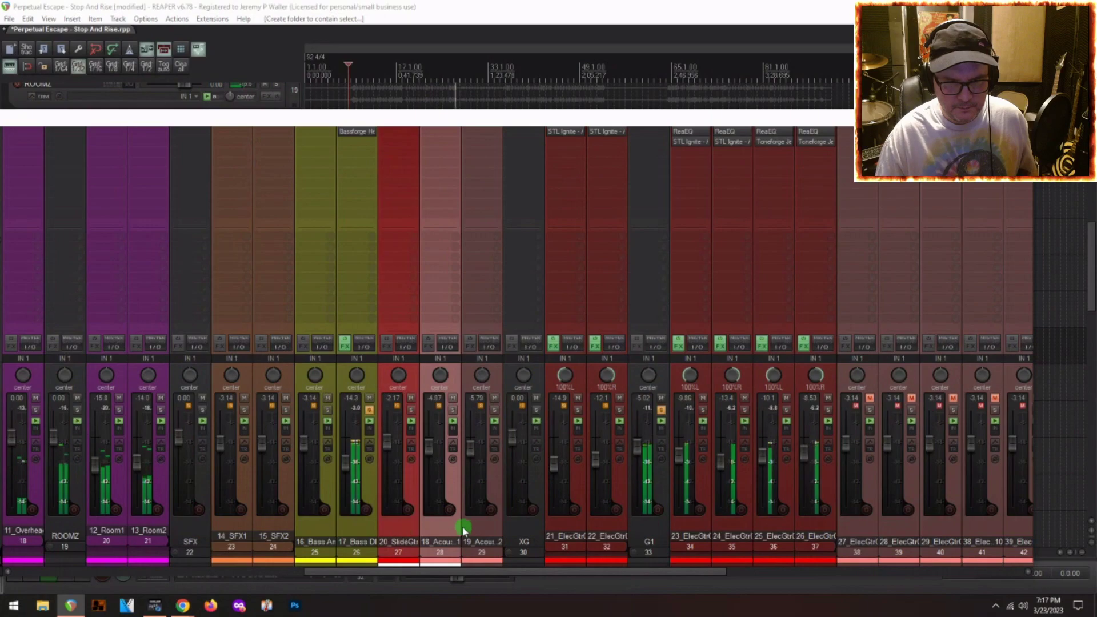
{"action": "left_click", "coordinate": [474, 529], "text": "ctrl"}
{"action": "key", "text": "ctrl+shift+f"}
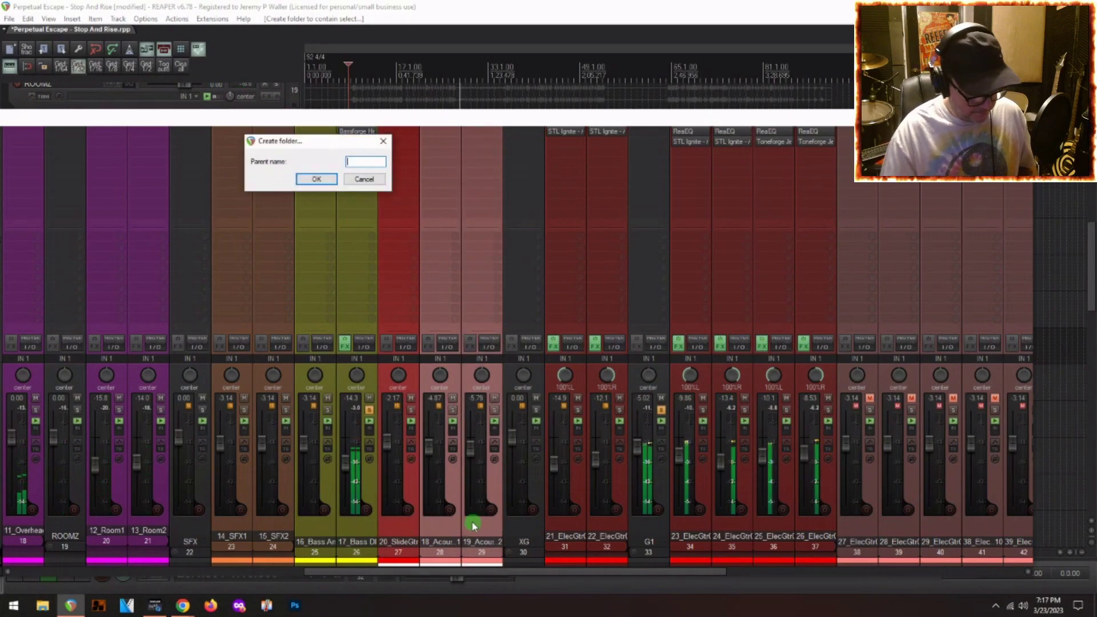
{"action": "type", "text": "AC-G"}
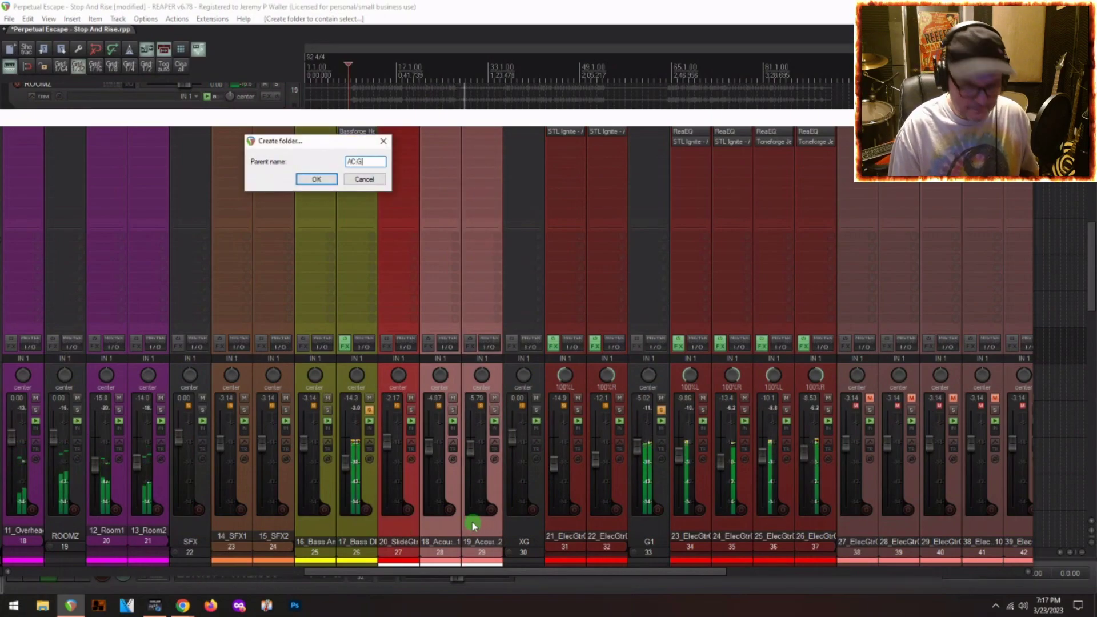
{"action": "key", "text": "Return"}
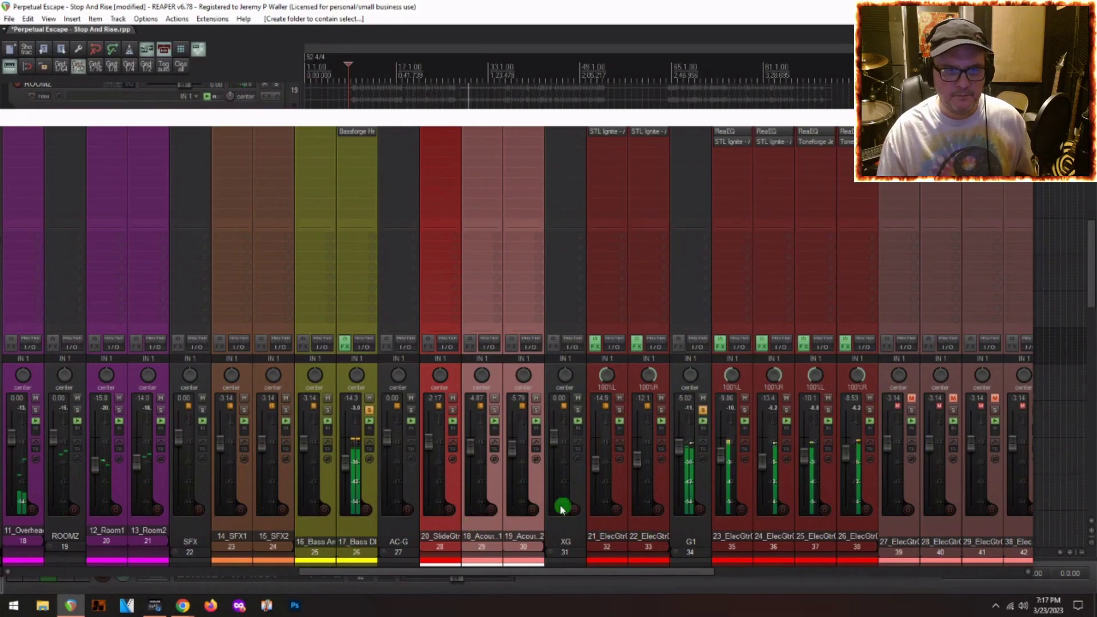
Color the slide guitar and both acoustic guitar tracks in the AC-G folder light red (255, 128, 128).
{"action": "scroll", "coordinate": [525, 489], "scroll_direction": "right", "scroll_amount": 5}
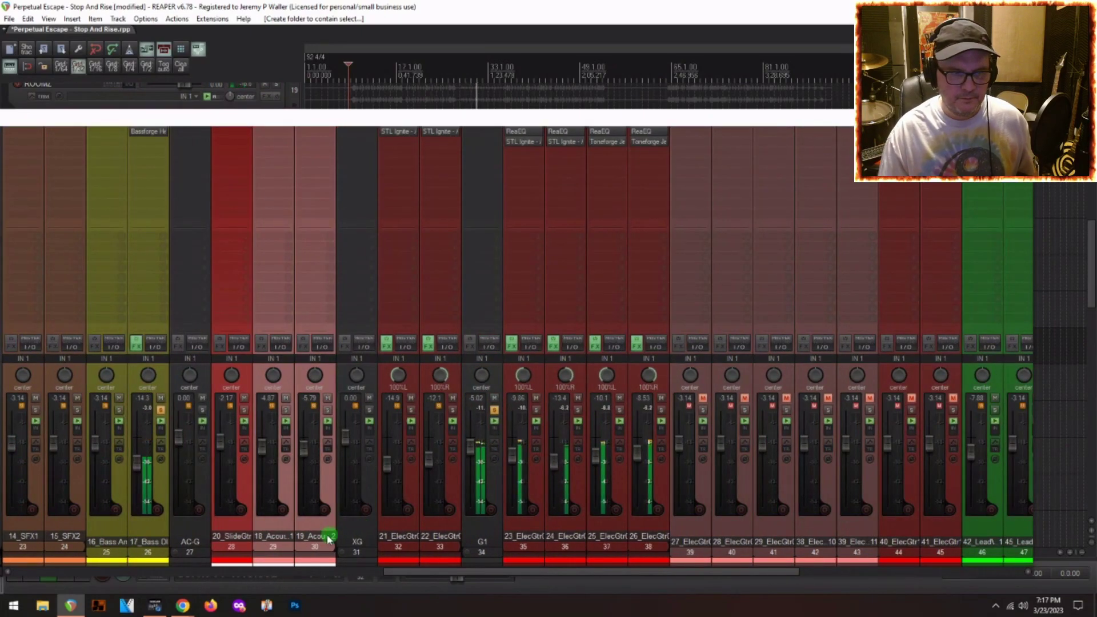
{"action": "left_click", "coordinate": [328, 540]}
{"action": "left_click", "coordinate": [233, 540], "text": "shift"}
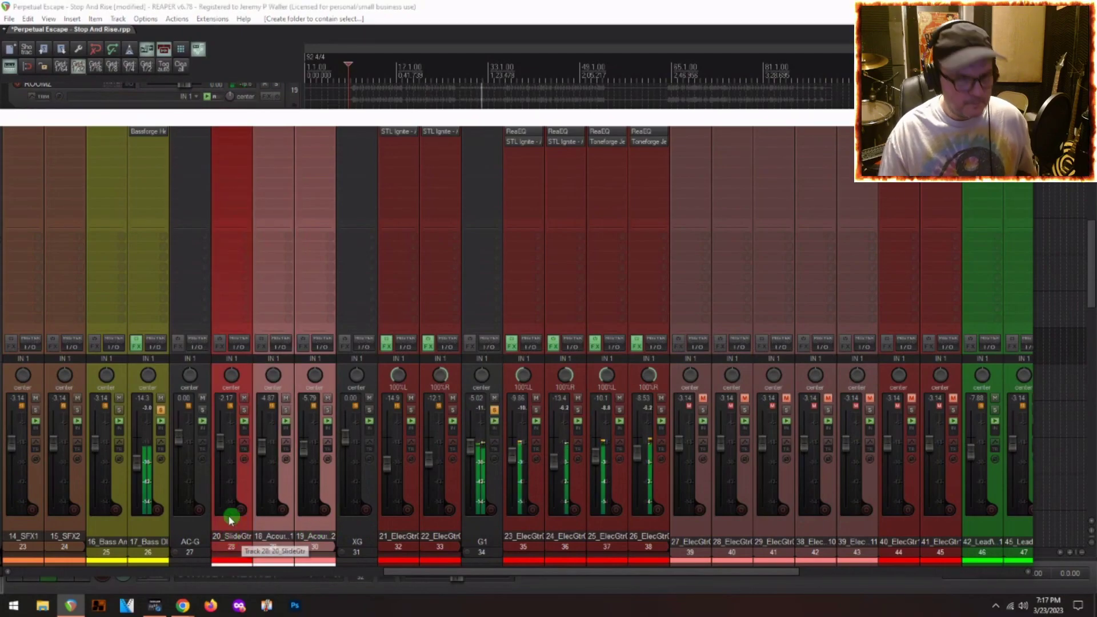
{"action": "right_click", "coordinate": [225, 517]}
{"action": "left_click", "coordinate": [503, 32]}
{"action": "left_click", "coordinate": [346, 79]}
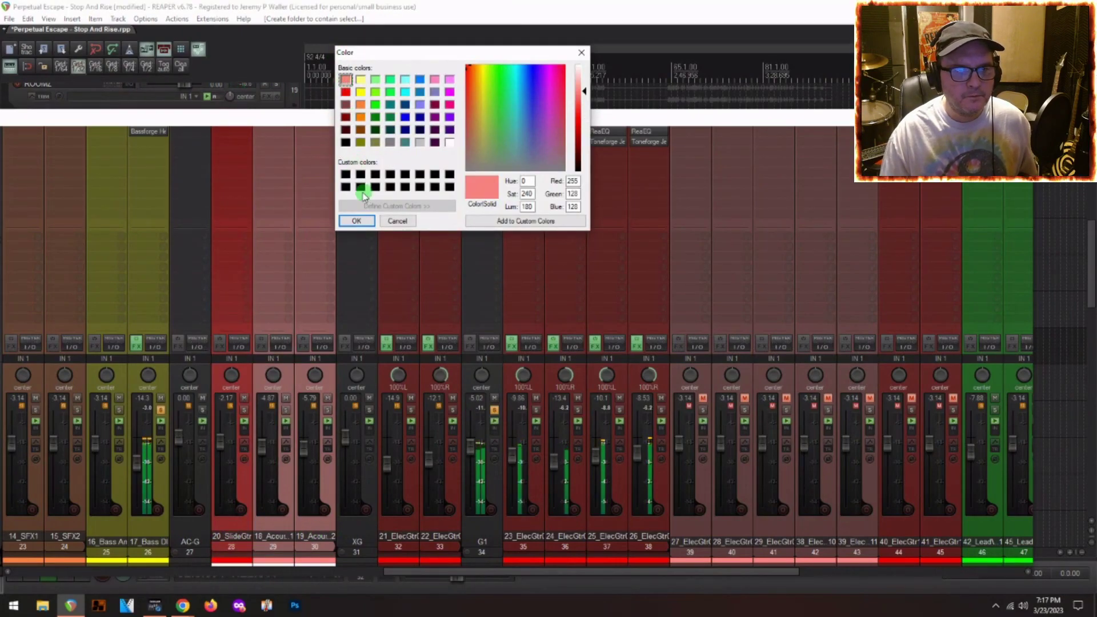
{"action": "left_click", "coordinate": [356, 220]}
Unmute all tracks, including the muted electric guitars from 27_ElecGtr04DI through 41_ElecGtr13DI.
{"action": "scroll", "coordinate": [425, 457], "scroll_direction": "down", "scroll_amount": 1}
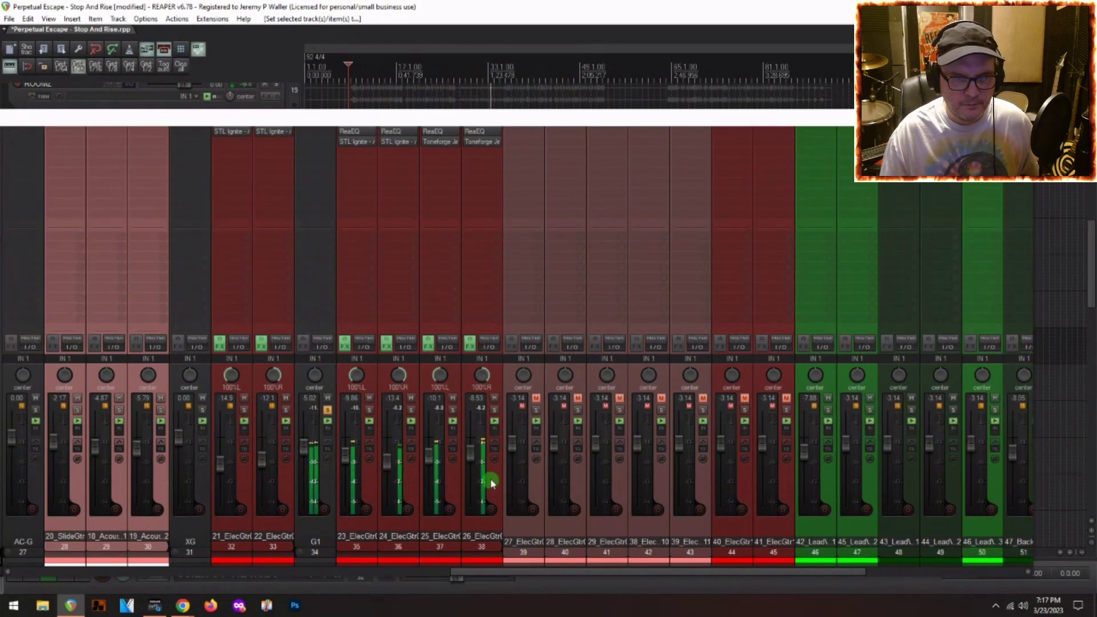
{"action": "scroll", "coordinate": [655, 521], "scroll_direction": "down", "scroll_amount": 2}
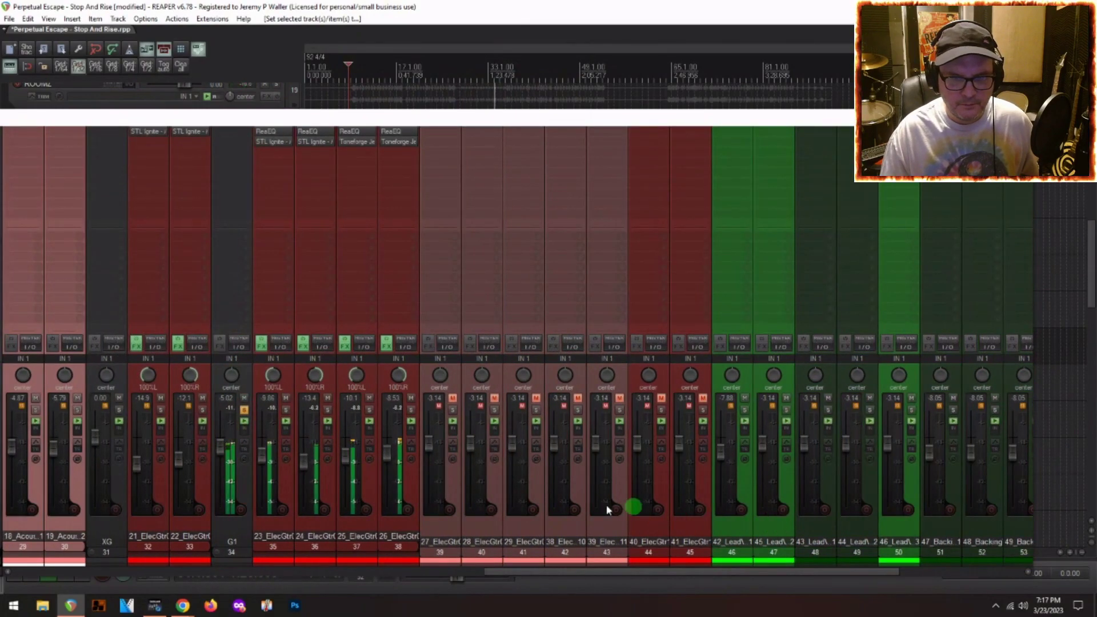
{"action": "scroll", "coordinate": [617, 503], "scroll_direction": "down", "scroll_amount": 2}
{"action": "scroll", "coordinate": [702, 501], "scroll_direction": "down", "scroll_amount": 3}
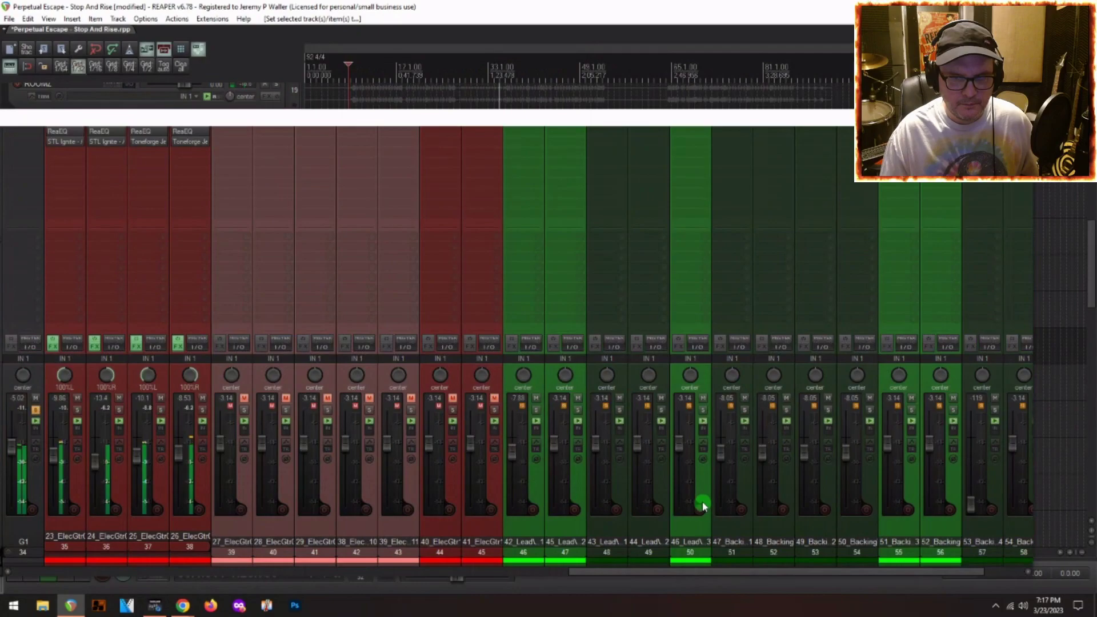
{"action": "scroll", "coordinate": [702, 502], "scroll_direction": "down", "scroll_amount": 2}
{"action": "right_click", "coordinate": [314, 399]}
{"action": "left_click", "coordinate": [331, 423]}
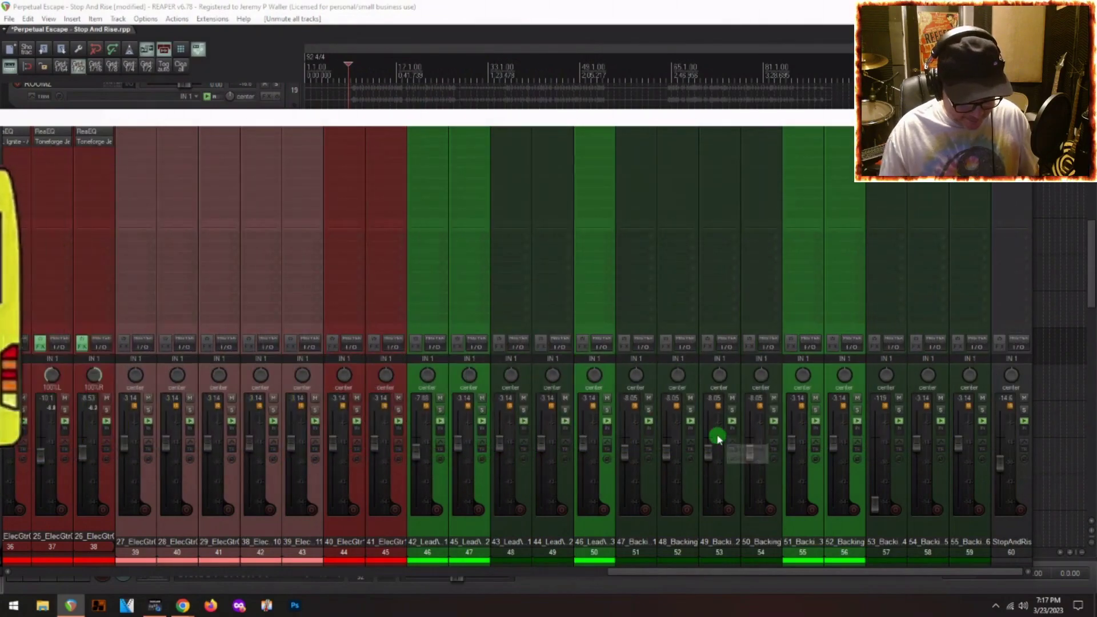
Hide the mixer and look through the electric guitar, lead vocal and backing vocal tracks in the arrangement.
{"action": "key", "text": "ctrl+m"}
{"action": "scroll", "coordinate": [152, 375], "scroll_direction": "down", "scroll_amount": 2}
{"action": "scroll", "coordinate": [318, 425], "scroll_direction": "down", "scroll_amount": 1}
{"action": "scroll", "coordinate": [269, 414], "scroll_direction": "down", "scroll_amount": 1}
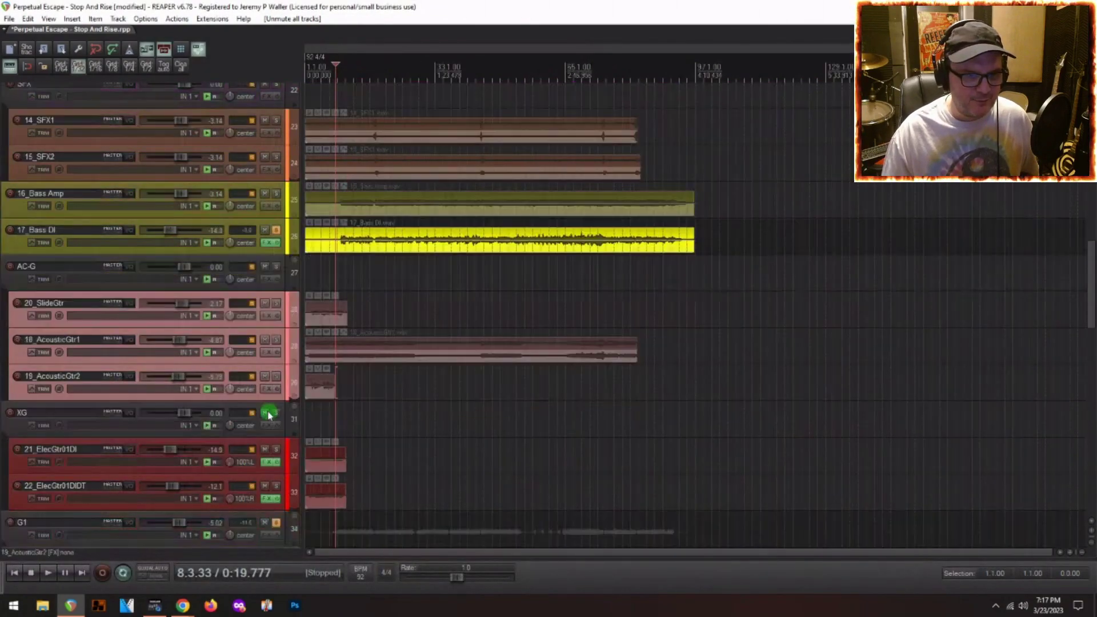
{"action": "scroll", "coordinate": [268, 414], "scroll_direction": "down", "scroll_amount": 1}
{"action": "scroll", "coordinate": [213, 421], "scroll_direction": "down", "scroll_amount": 1}
{"action": "scroll", "coordinate": [213, 421], "scroll_direction": "down", "scroll_amount": 1}
{"action": "scroll", "coordinate": [209, 424], "scroll_direction": "down", "scroll_amount": 1}
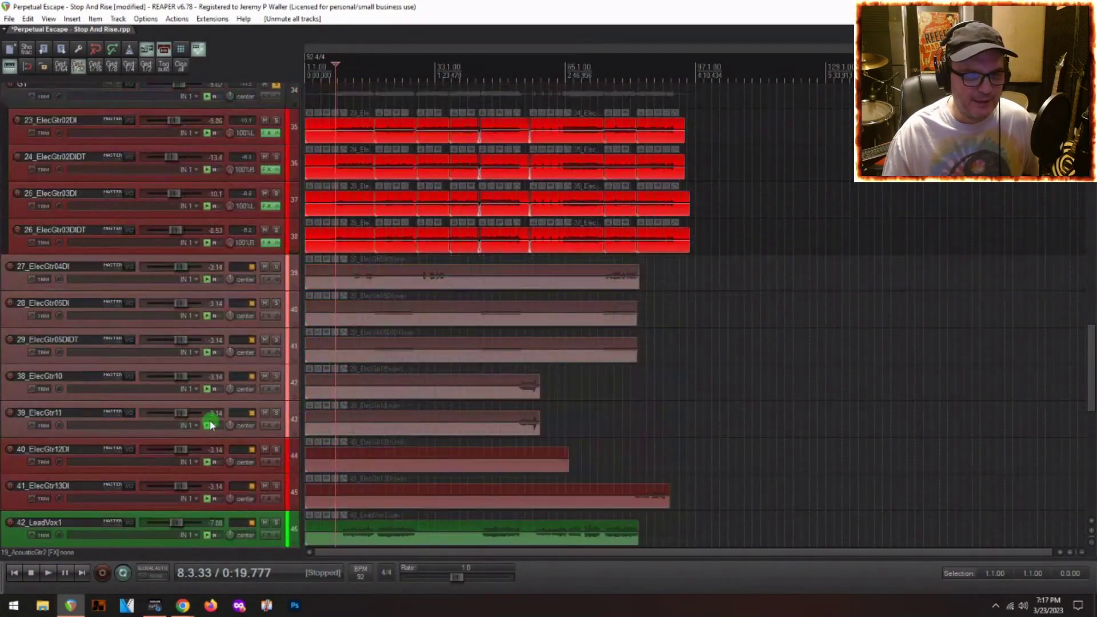
{"action": "scroll", "coordinate": [210, 424], "scroll_direction": "down", "scroll_amount": 3}
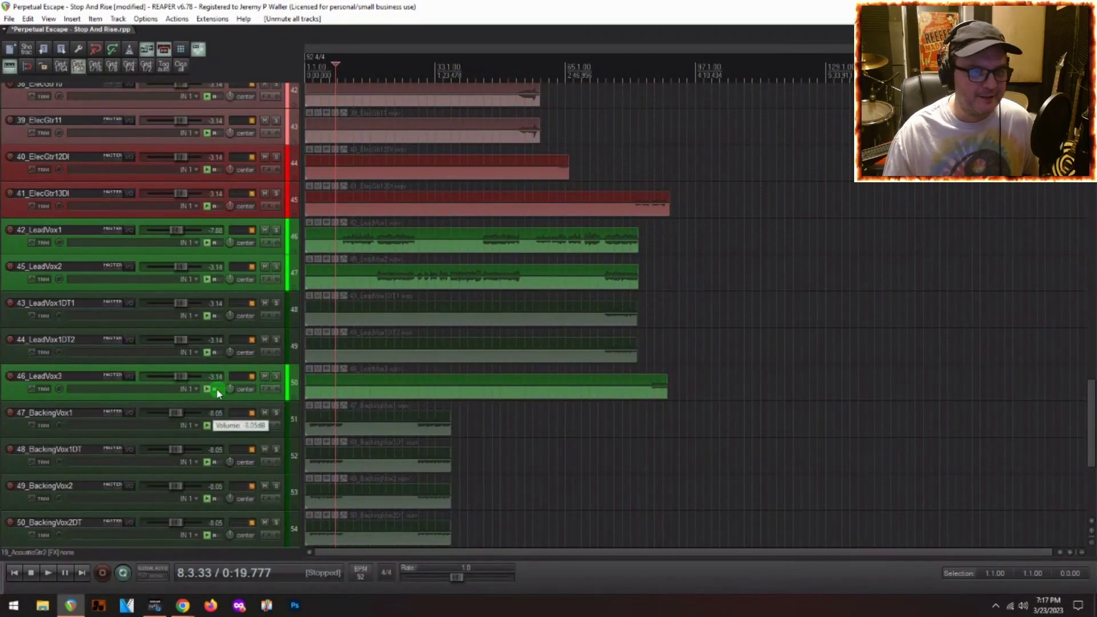
{"action": "scroll", "coordinate": [578, 375], "scroll_direction": "down", "scroll_amount": 1}
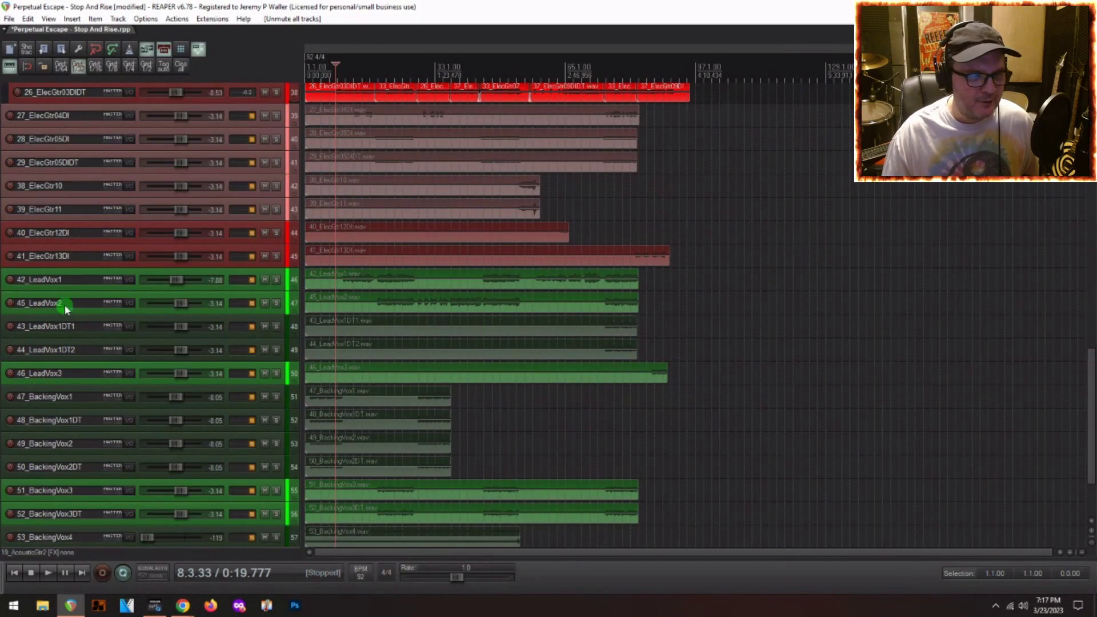
{"action": "scroll", "coordinate": [85, 302], "scroll_direction": "down", "scroll_amount": 1}
{"action": "scroll", "coordinate": [343, 306], "scroll_direction": "up", "scroll_amount": 1}
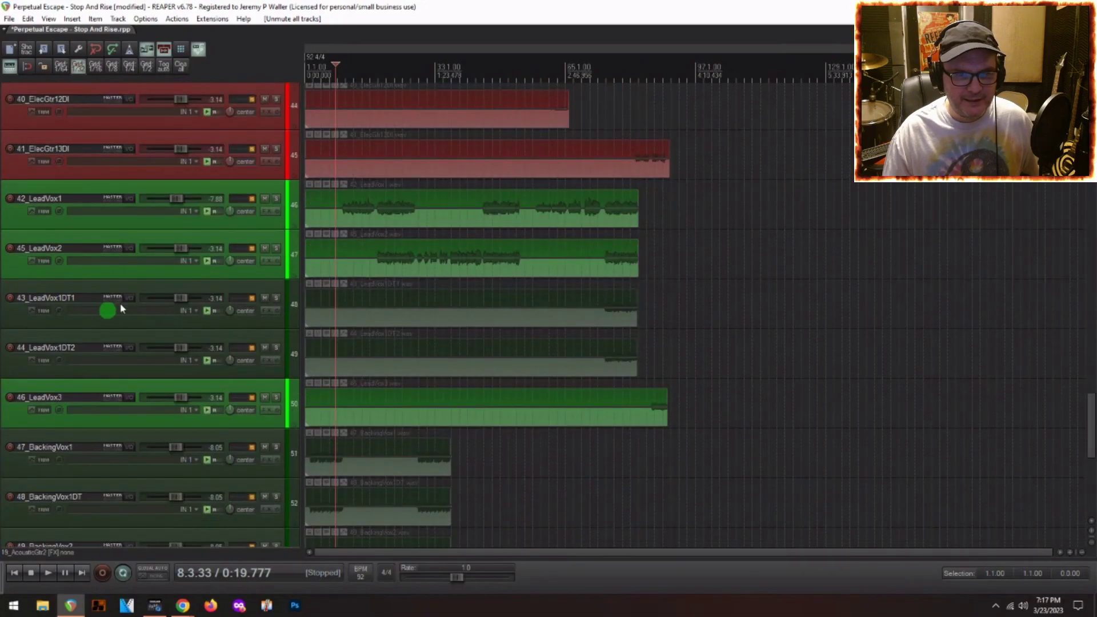
{"action": "scroll", "coordinate": [140, 298], "scroll_direction": "up", "scroll_amount": 1}
{"action": "scroll", "coordinate": [137, 291], "scroll_direction": "up", "scroll_amount": 2}
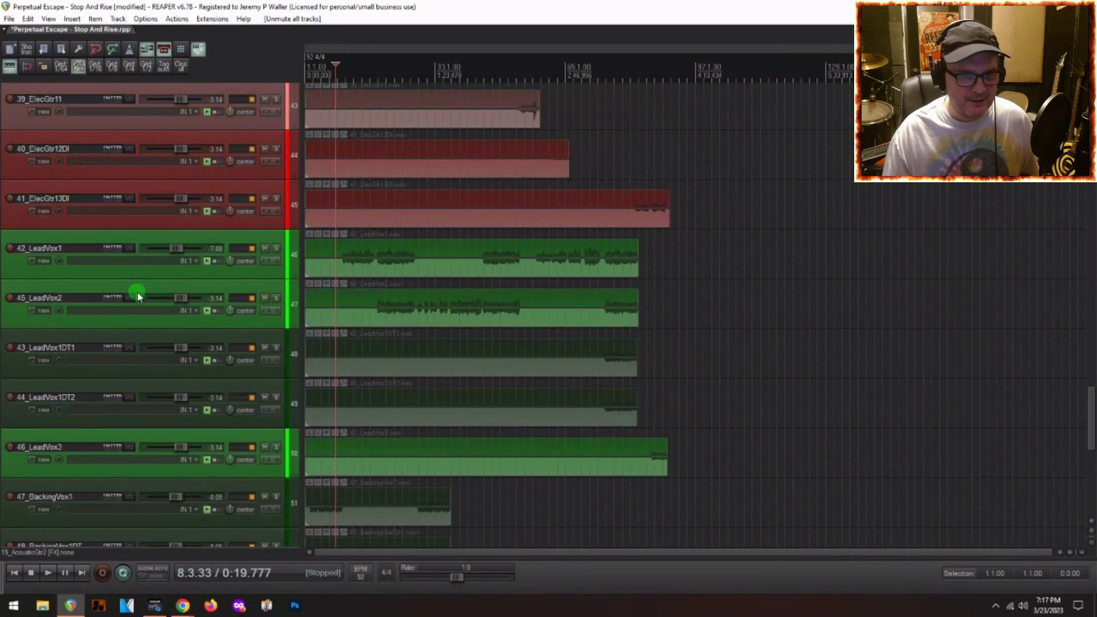
Group the lead vocal tracks from 42_LeadVox1 through 46_LeadVox3 into a new parent folder named V1.
{"action": "left_click", "coordinate": [131, 441]}
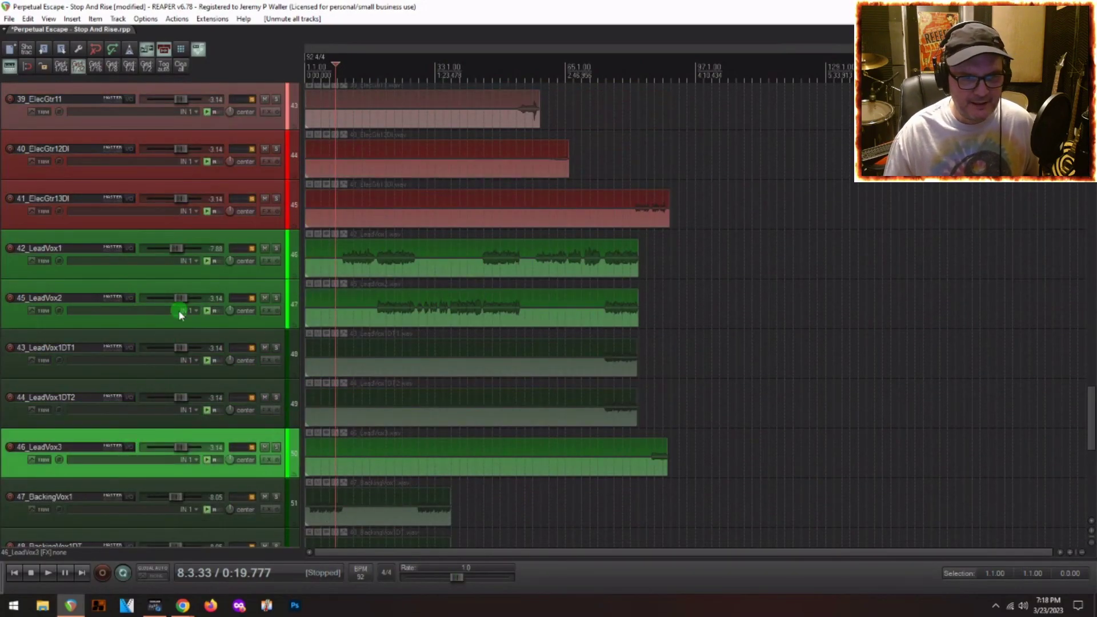
{"action": "left_click", "coordinate": [211, 244], "text": "shift"}
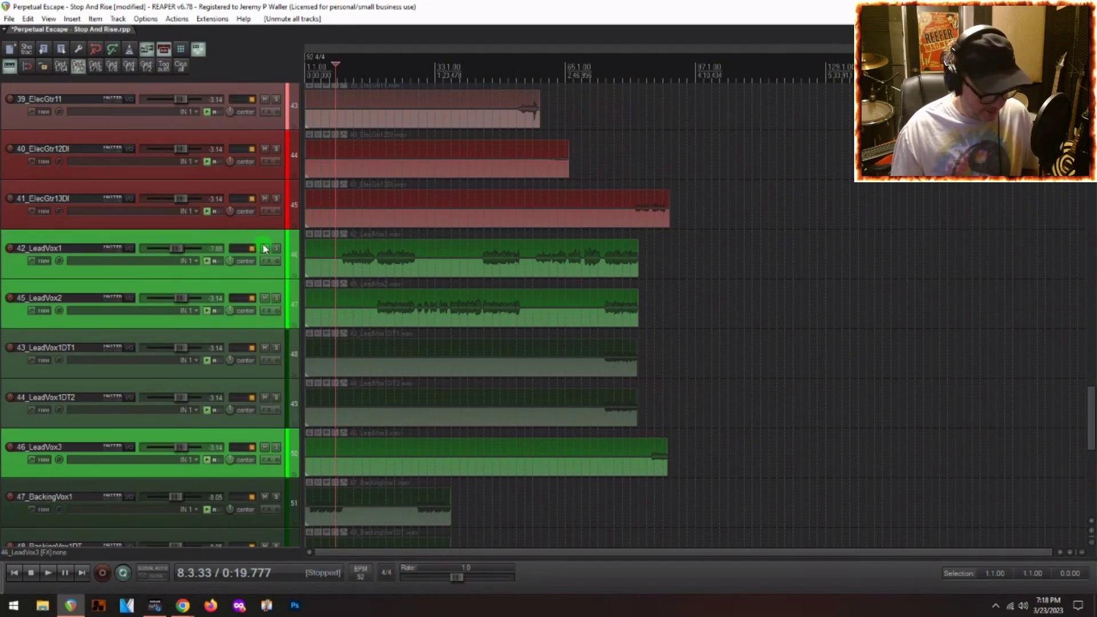
{"action": "key", "text": "ctrl+shift+f"}
{"action": "type", "text": "V1"}
{"action": "key", "text": "Return"}
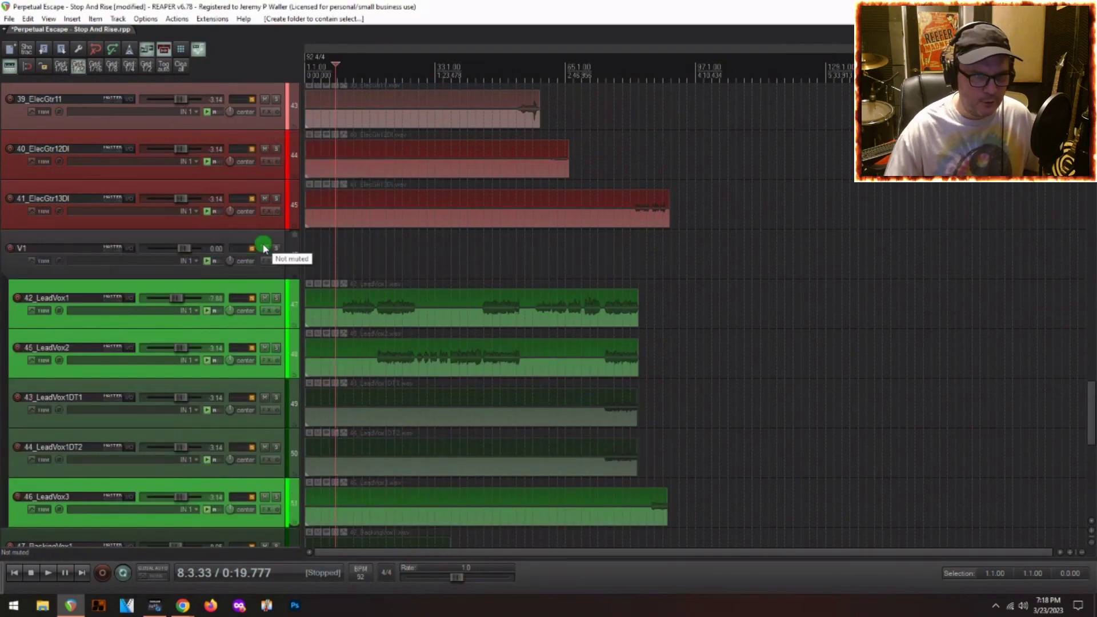
Group the backing vocal tracks from 47_BackingVox1 through 50_BackingVox2DT into a new parent folder named V2.
{"action": "scroll", "coordinate": [163, 326], "scroll_direction": "down", "scroll_amount": 5}
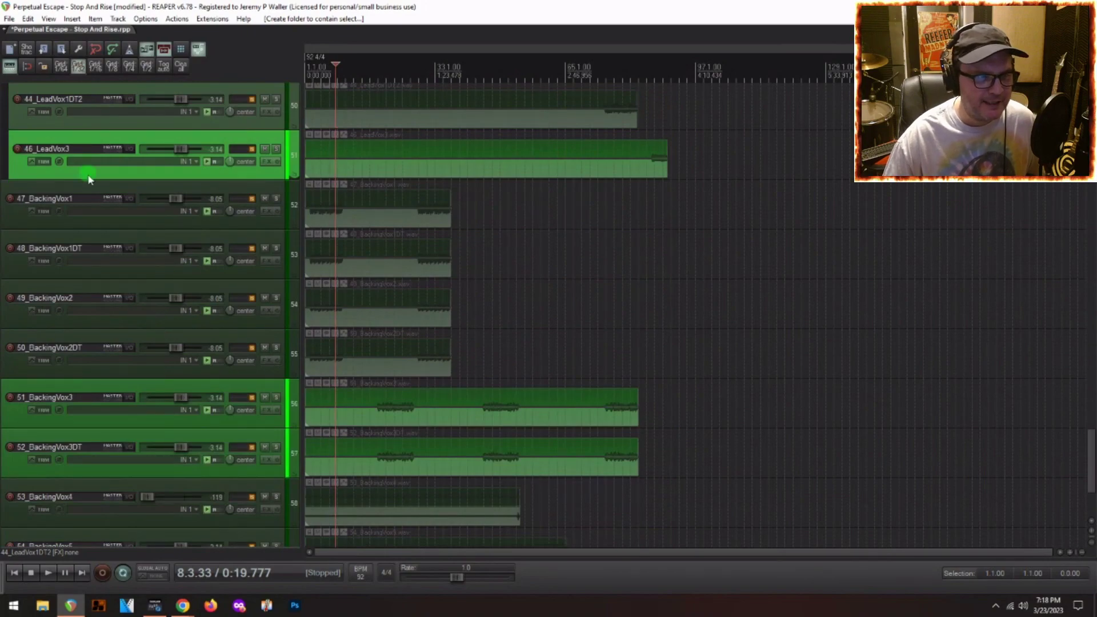
{"action": "left_click", "coordinate": [68, 186]}
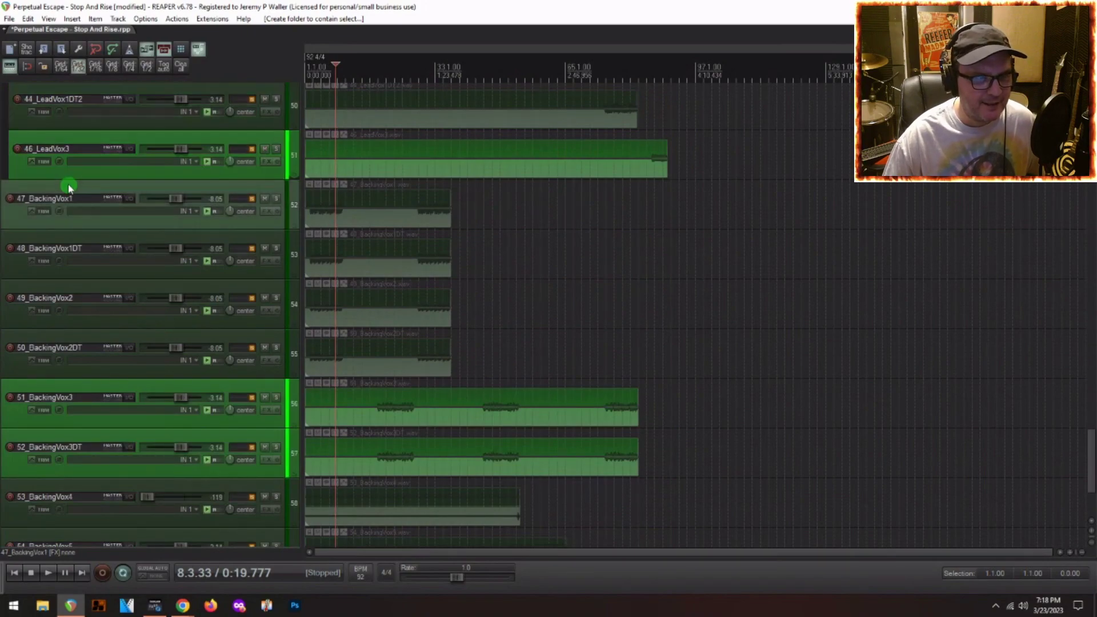
{"action": "left_click", "coordinate": [102, 342], "text": "shift"}
{"action": "left_click", "coordinate": [107, 241]}
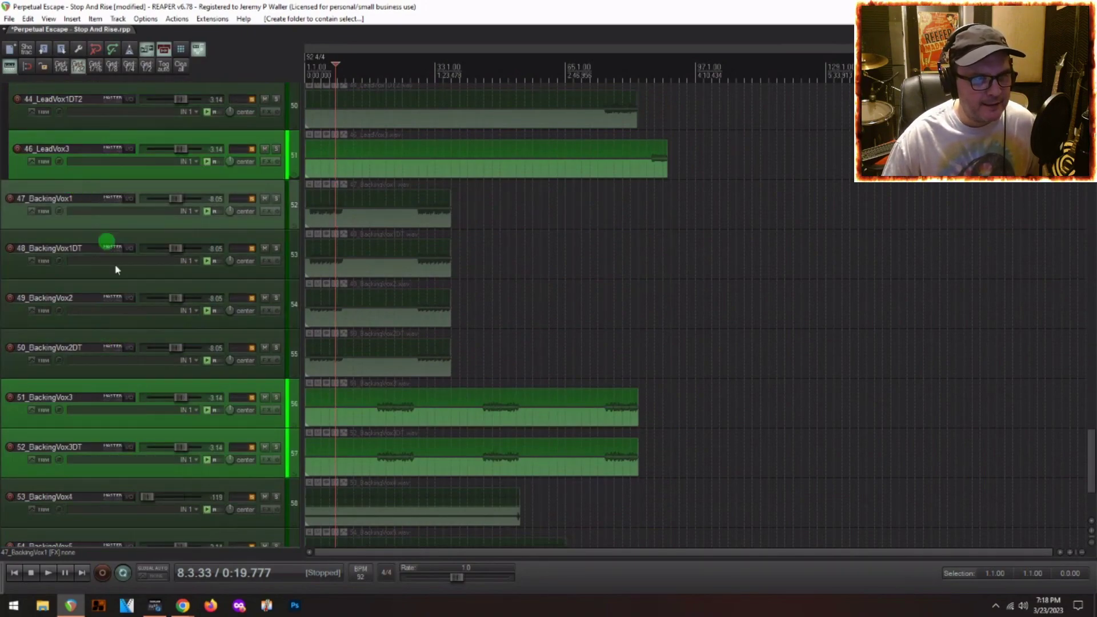
{"action": "left_click", "coordinate": [87, 345], "text": "shift"}
{"action": "key", "text": "ctrl+f"}
{"action": "type", "text": "V2"}
{"action": "key", "text": "Return"}
Shrink the V2 folder's child tracks and move 51_BackingVox3 and 52_BackingVox3DT into that folder below 50_BackingVox2DT.
{"action": "scroll", "coordinate": [150, 365], "scroll_direction": "down", "scroll_amount": 3}
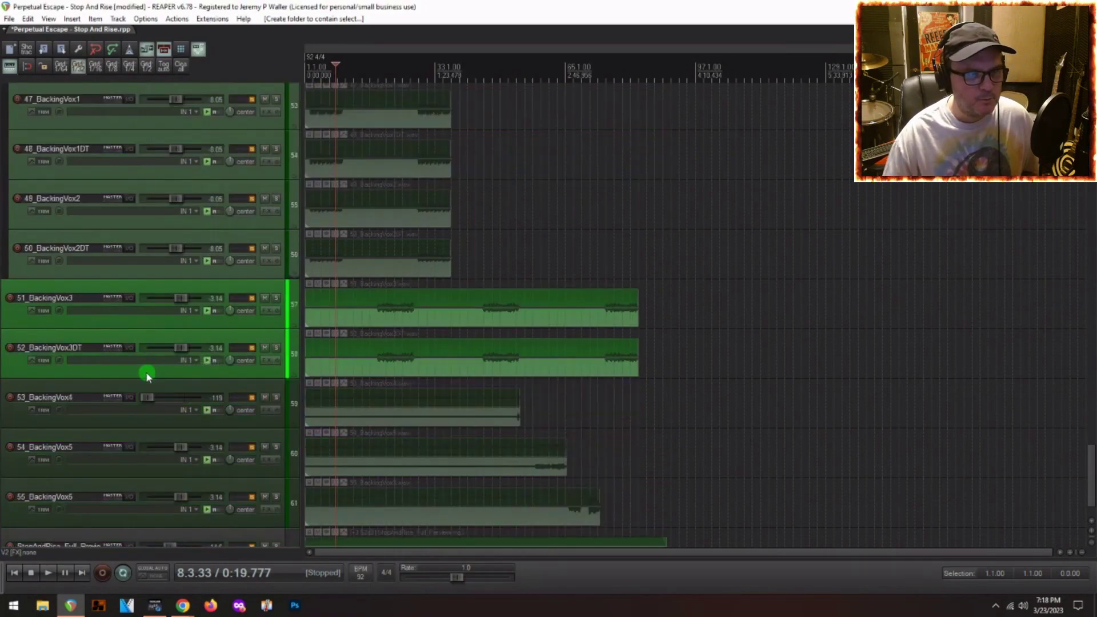
{"action": "left_click", "coordinate": [51, 287]}
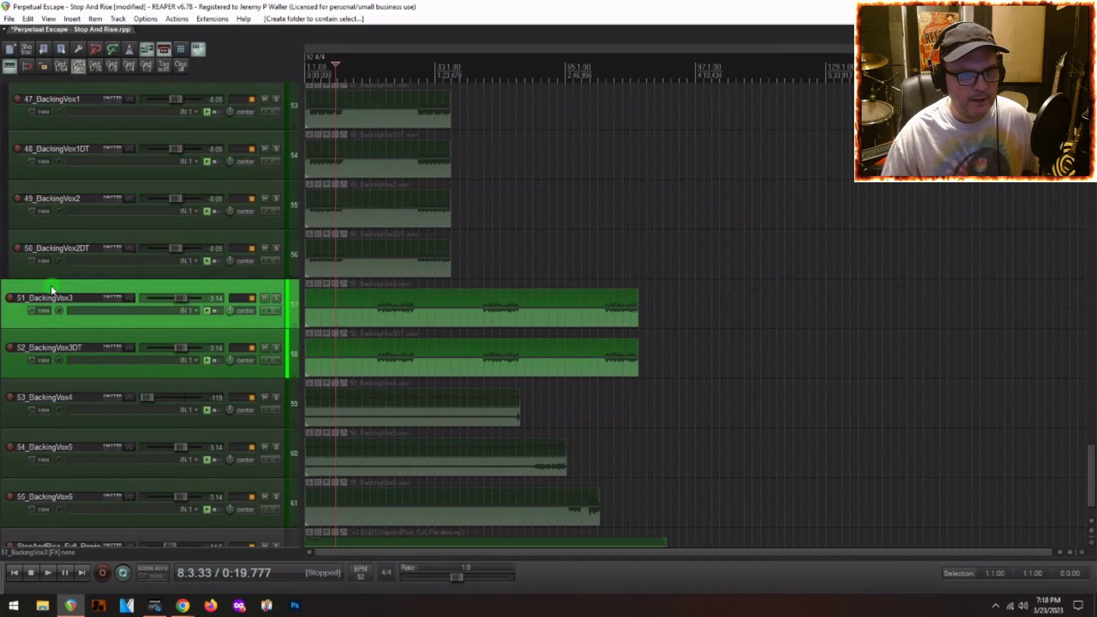
{"action": "scroll", "coordinate": [131, 326], "scroll_direction": "down", "scroll_amount": 2}
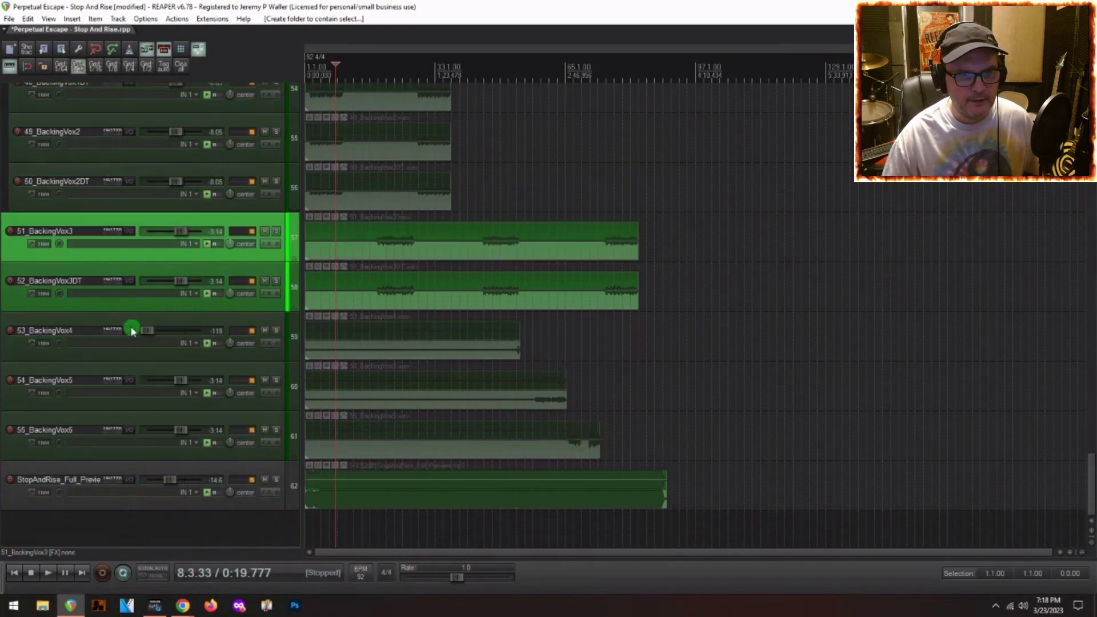
{"action": "left_click", "coordinate": [106, 441], "text": "shift"}
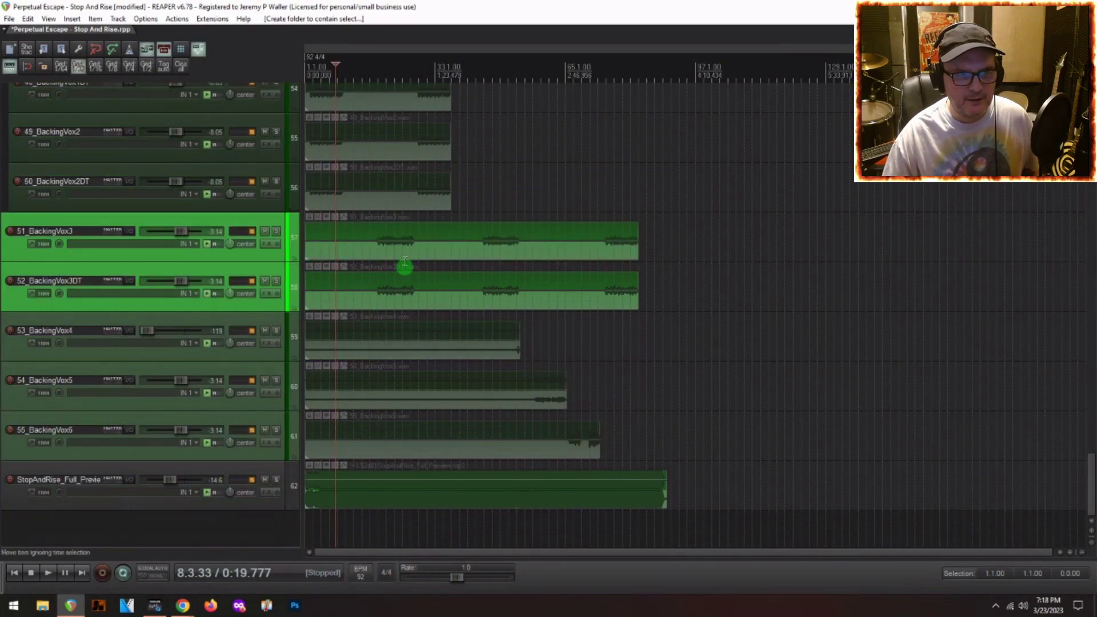
{"action": "left_click", "coordinate": [68, 221]}
{"action": "left_click", "coordinate": [53, 277]}
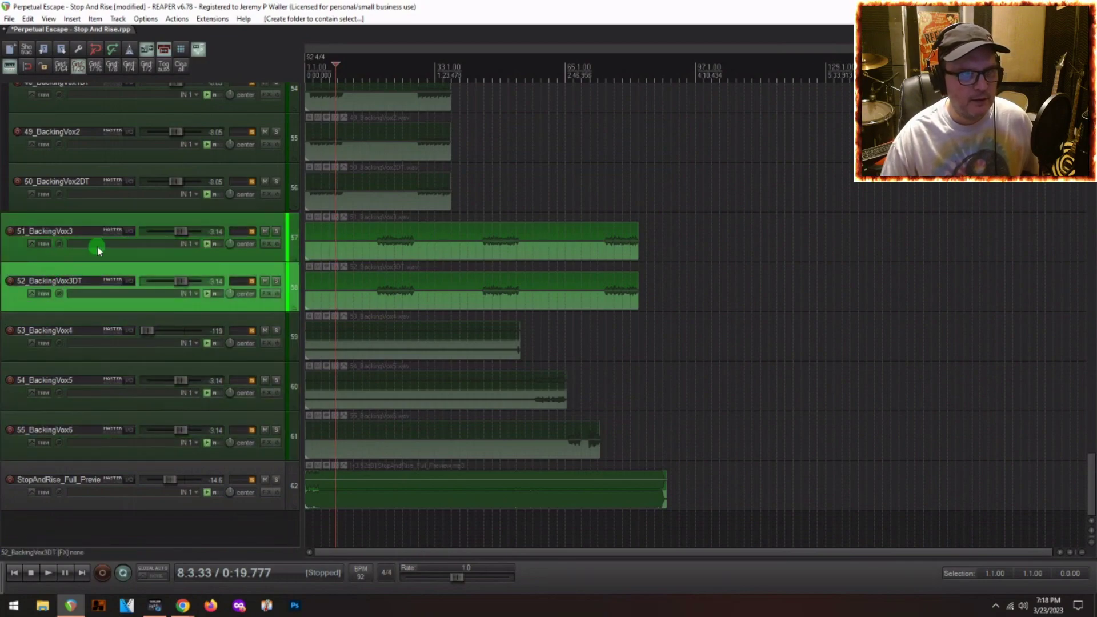
{"action": "scroll", "coordinate": [97, 246], "scroll_direction": "up", "scroll_amount": 3}
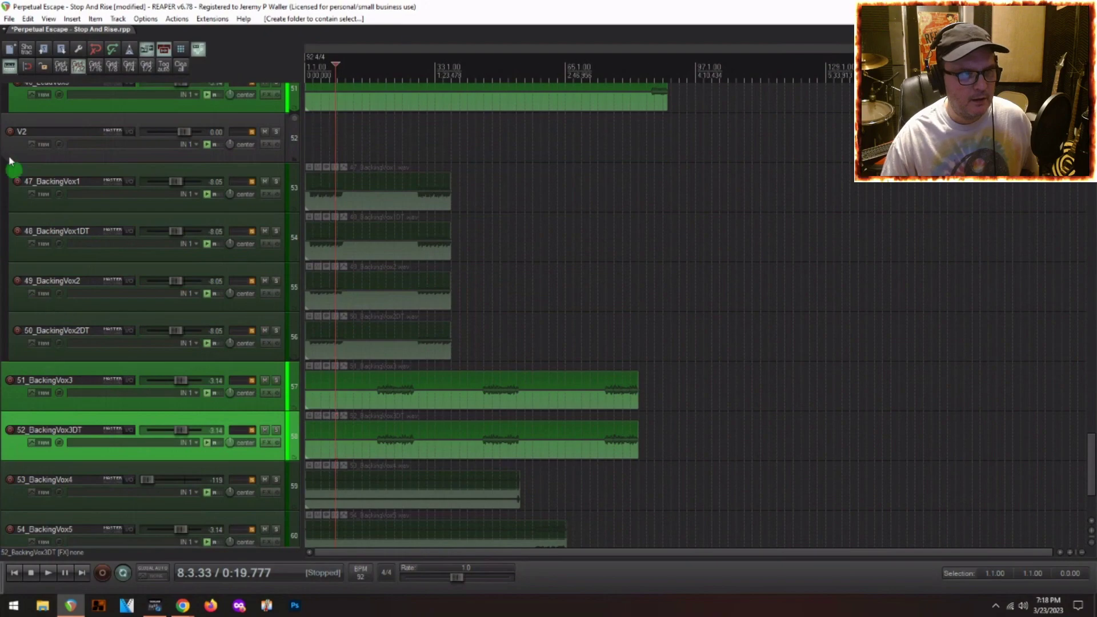
{"action": "left_click", "coordinate": [295, 121]}
{"action": "left_click", "coordinate": [60, 231]}
{"action": "left_click", "coordinate": [32, 286], "text": "shift"}
{"action": "left_click_drag", "start_coordinate": [26, 230], "coordinate": [30, 217]}
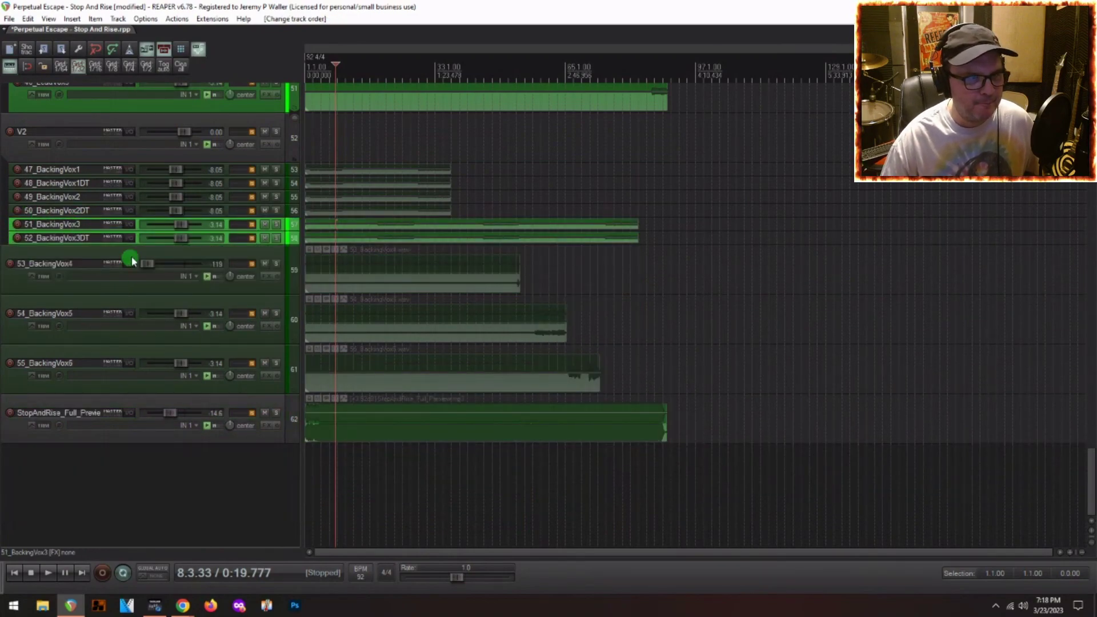
Group the backing vocal tracks from 53_BackingVox4 through 55_BackingVox6 into a new parent folder named V3.
{"action": "left_click", "coordinate": [114, 262]}
{"action": "left_click", "coordinate": [66, 352], "text": "shift"}
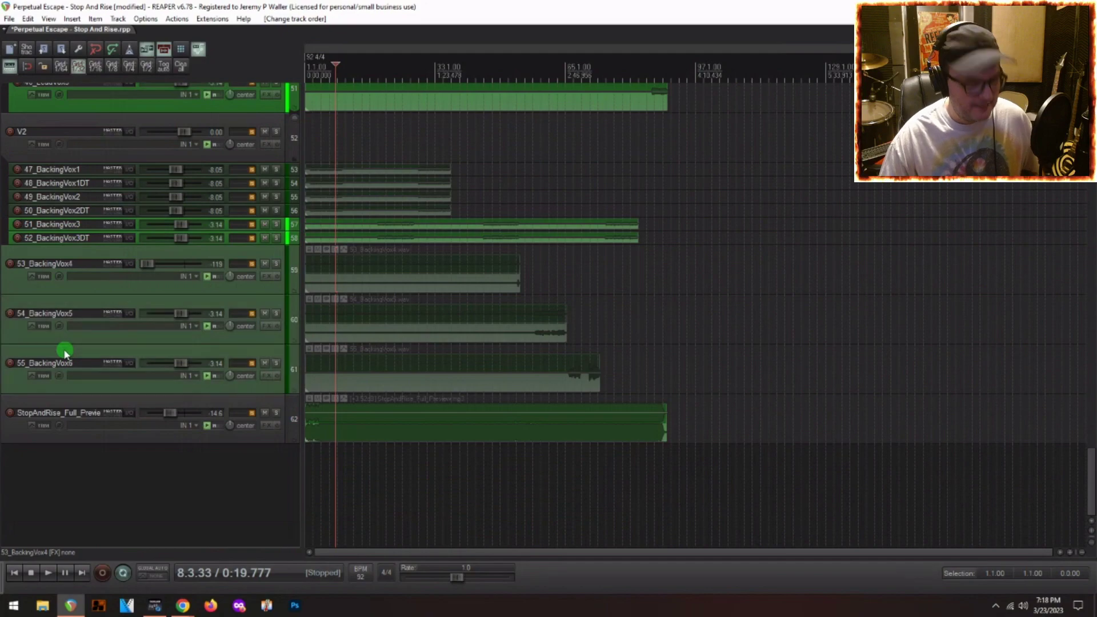
{"action": "key", "text": "ctrl+f"}
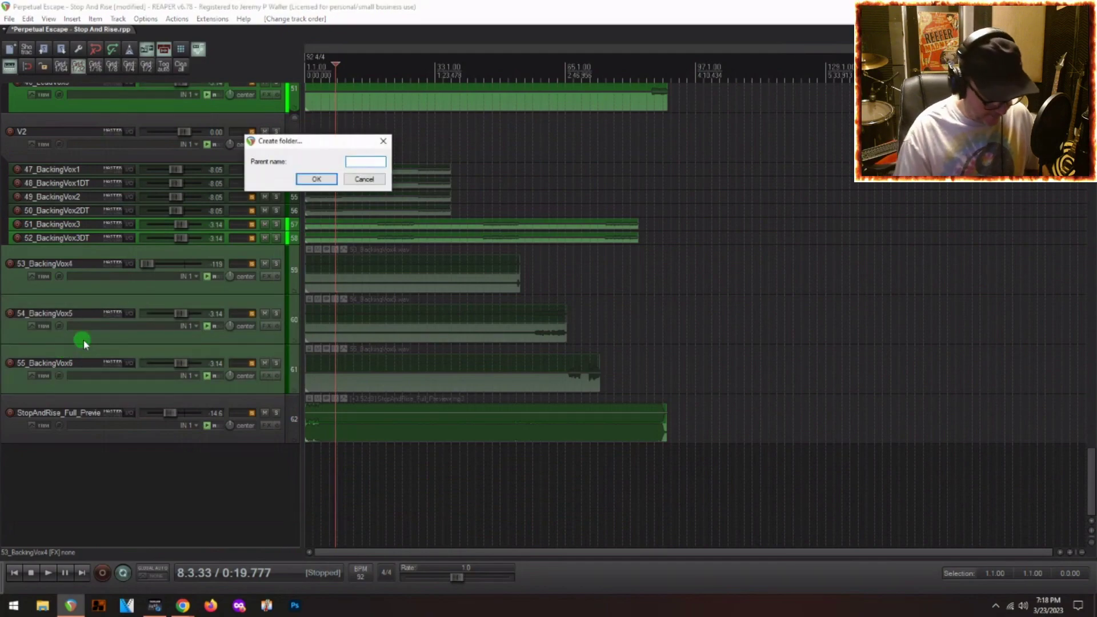
{"action": "type", "text": "V3"}
{"action": "key", "text": "Return"}
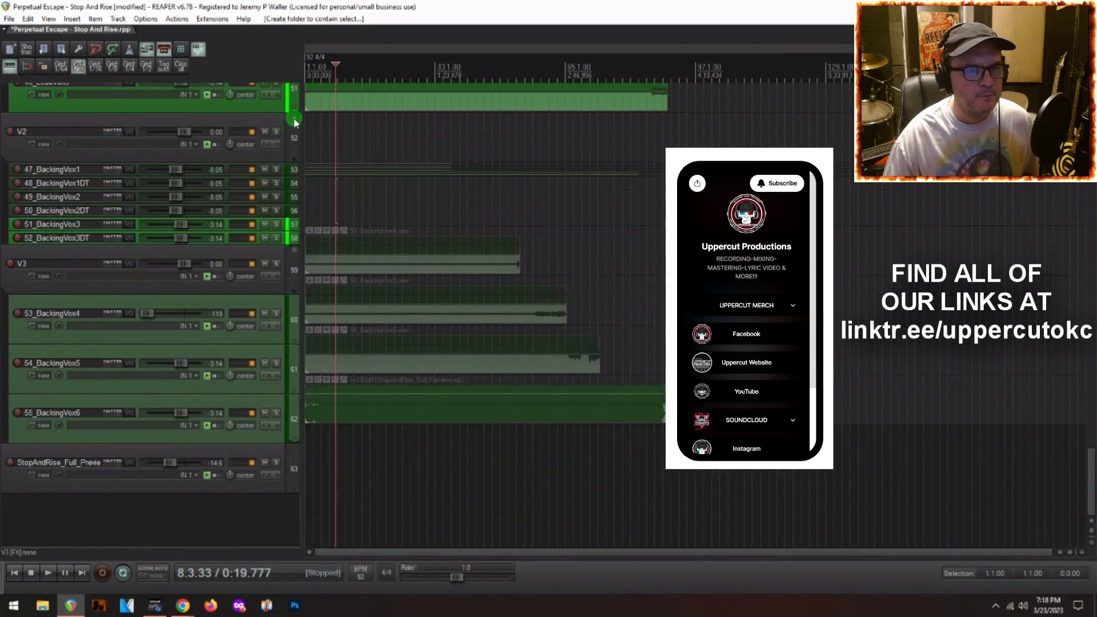
Restore the V2 folder's child tracks to full size and shrink the overall track heights so all vocal folders fit.
{"action": "left_click", "coordinate": [294, 117]}
{"action": "left_click", "coordinate": [295, 118]}
{"action": "scroll", "coordinate": [214, 263], "scroll_direction": "down", "scroll_amount": 3}
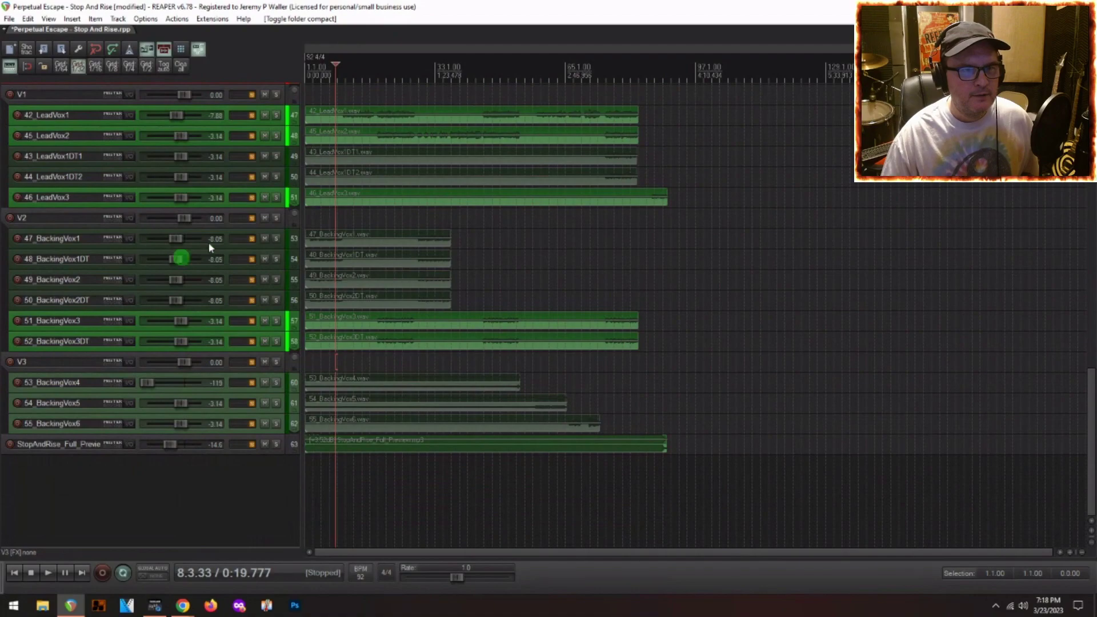
{"action": "scroll", "coordinate": [206, 240], "scroll_direction": "up", "scroll_amount": 1}
Solo the V1 folder and play the song from about 0:23.
{"action": "left_click", "coordinate": [277, 156]}
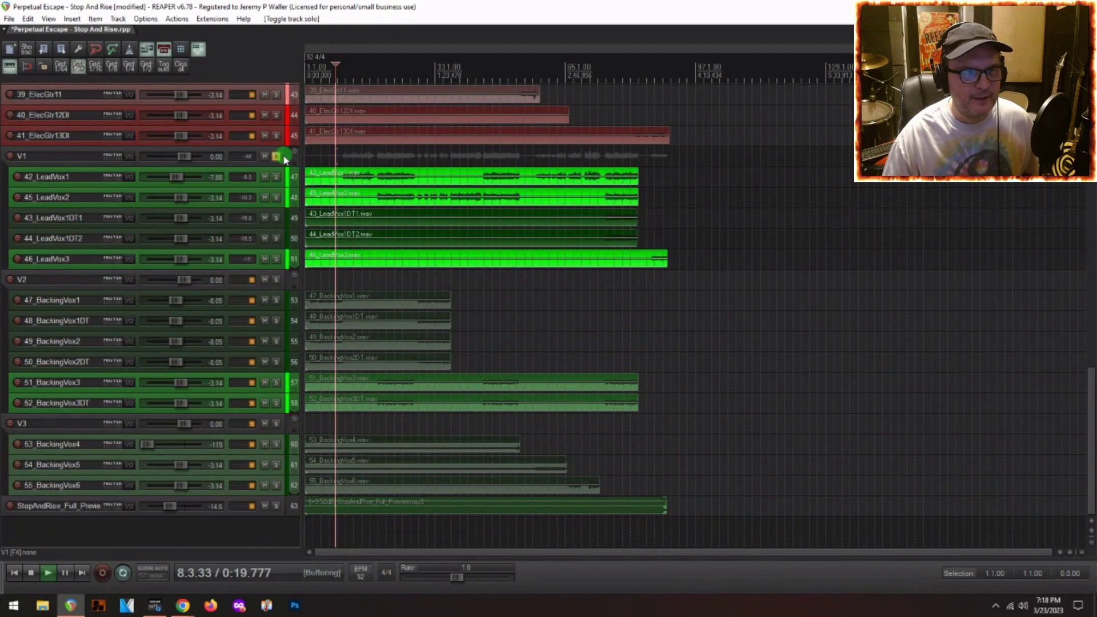
{"action": "right_click", "coordinate": [283, 160]}
{"action": "left_click", "coordinate": [338, 150]}
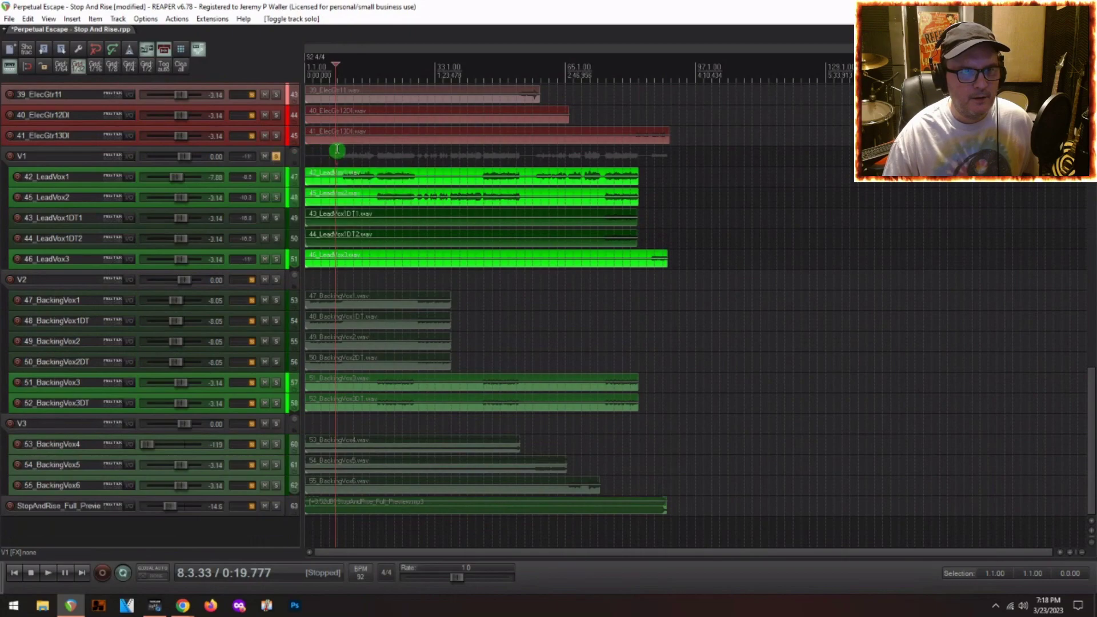
{"action": "left_click", "coordinate": [338, 150]}
{"action": "key", "text": "space"}
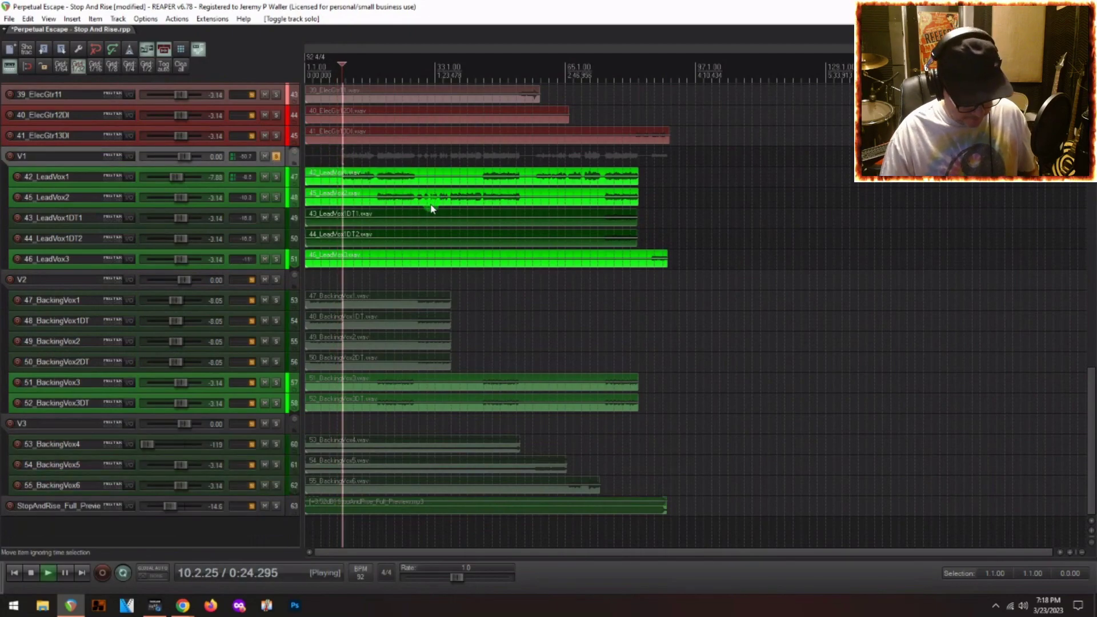
Show the mixer and set the V1 bus to -7.09 dB and 42_LeadVox1 to -1.98 dB during playback.
{"action": "key", "text": "ctrl+m"}
{"action": "scroll", "coordinate": [925, 343], "scroll_direction": "down", "scroll_amount": 6}
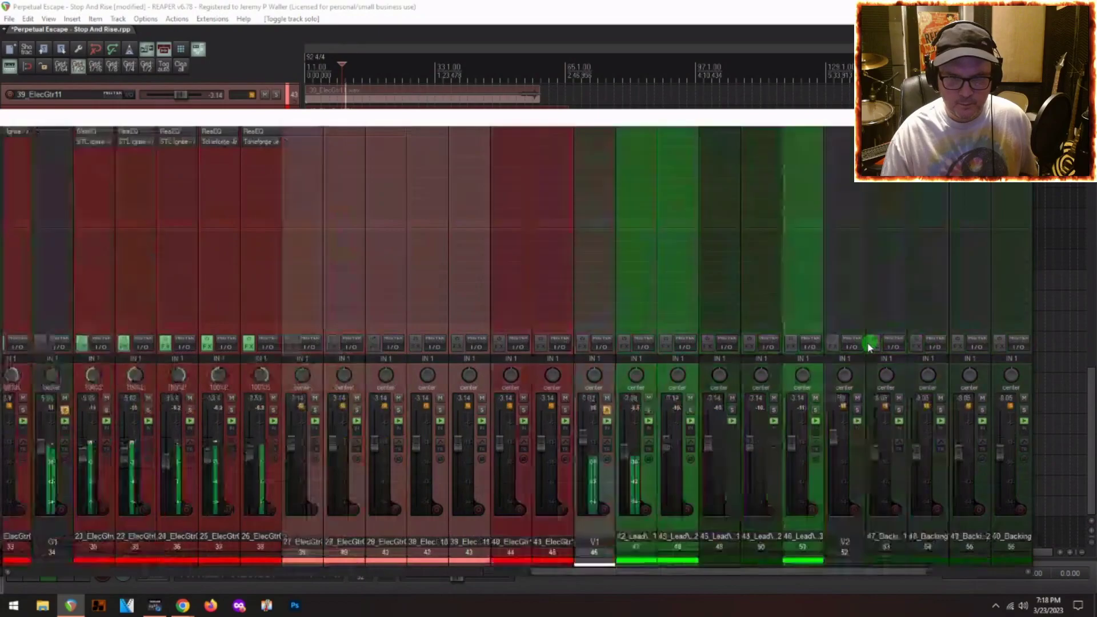
{"action": "left_click_drag", "start_coordinate": [570, 457], "coordinate": [543, 452]}
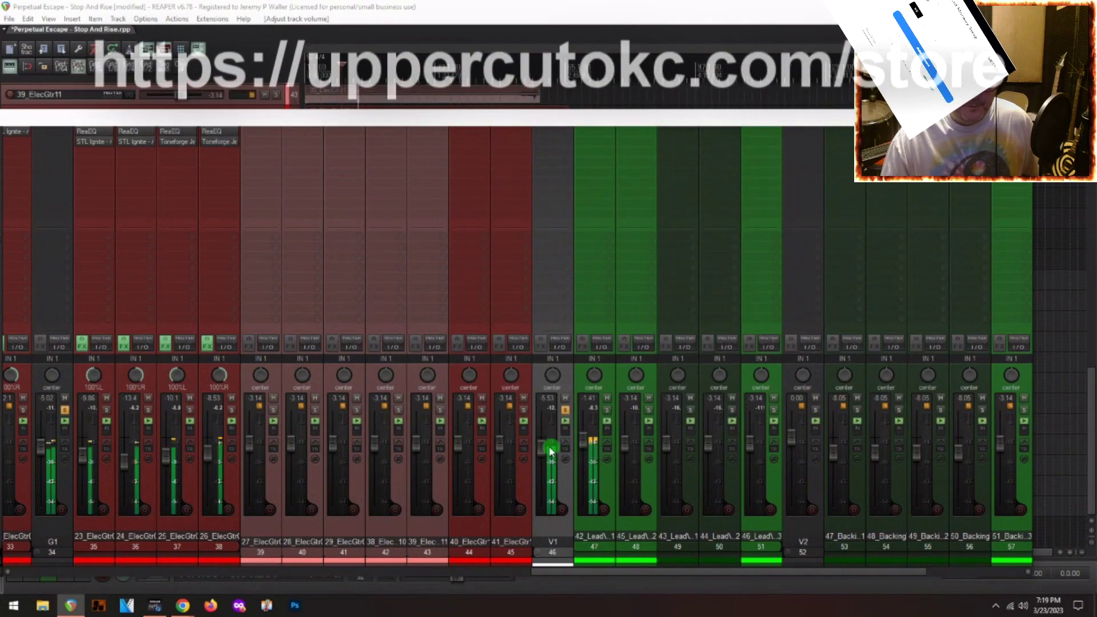
{"action": "left_click_drag", "start_coordinate": [581, 445], "coordinate": [588, 446]}
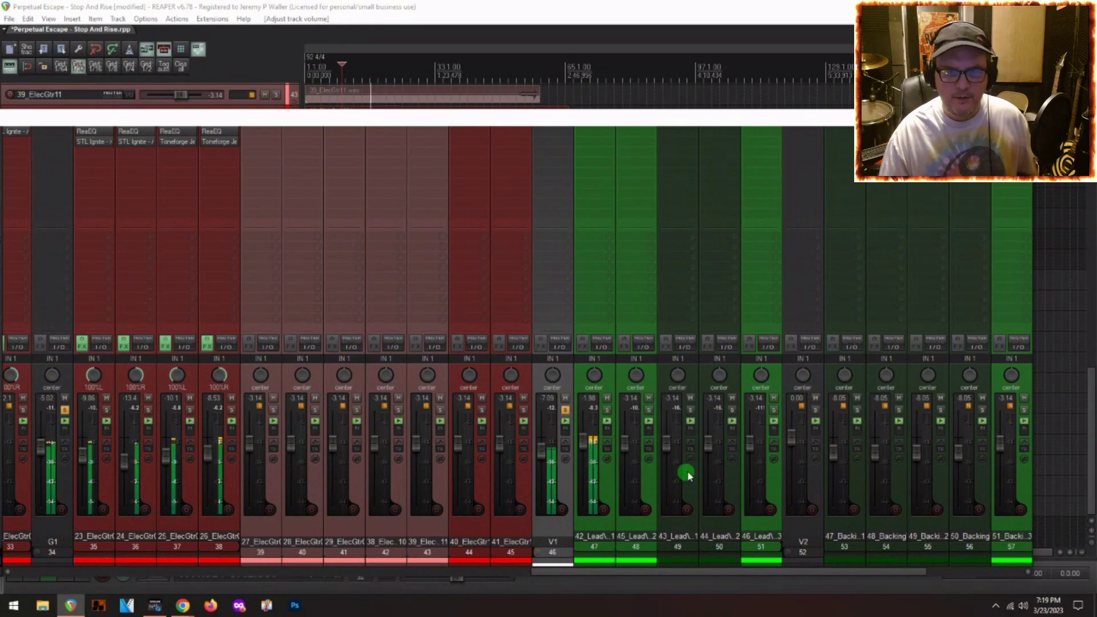
Set 45_LeadVox2 to -5.28 dB and 42_LeadVox1 to -3.43 dB, stop playback and hide the mixer.
{"action": "scroll", "coordinate": [874, 503], "scroll_direction": "right", "scroll_amount": 2}
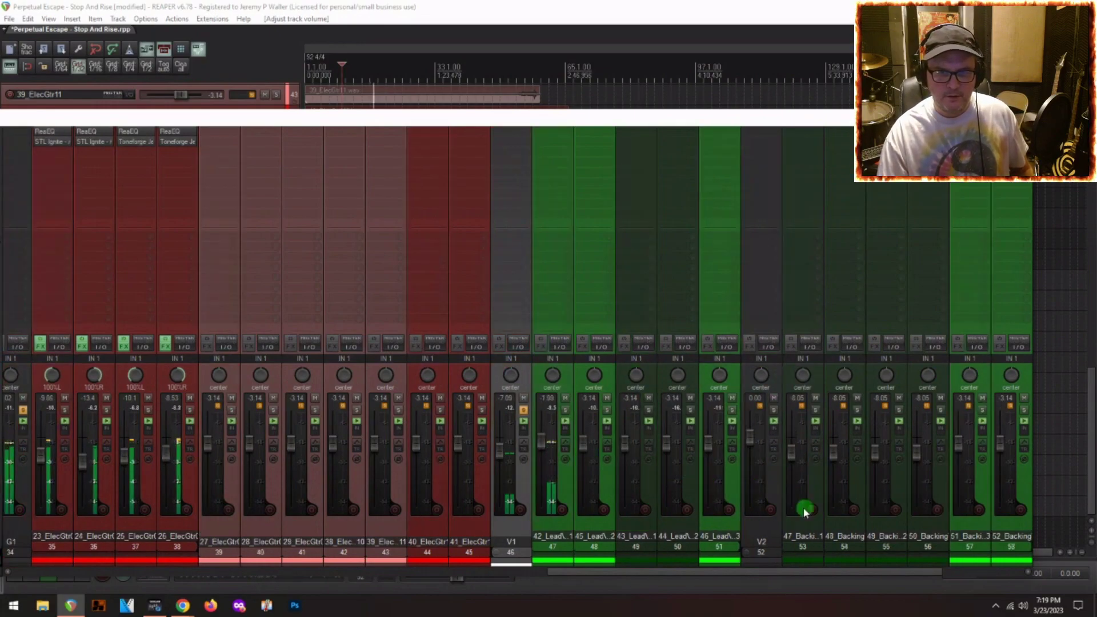
{"action": "scroll", "coordinate": [790, 503], "scroll_direction": "right", "scroll_amount": 1}
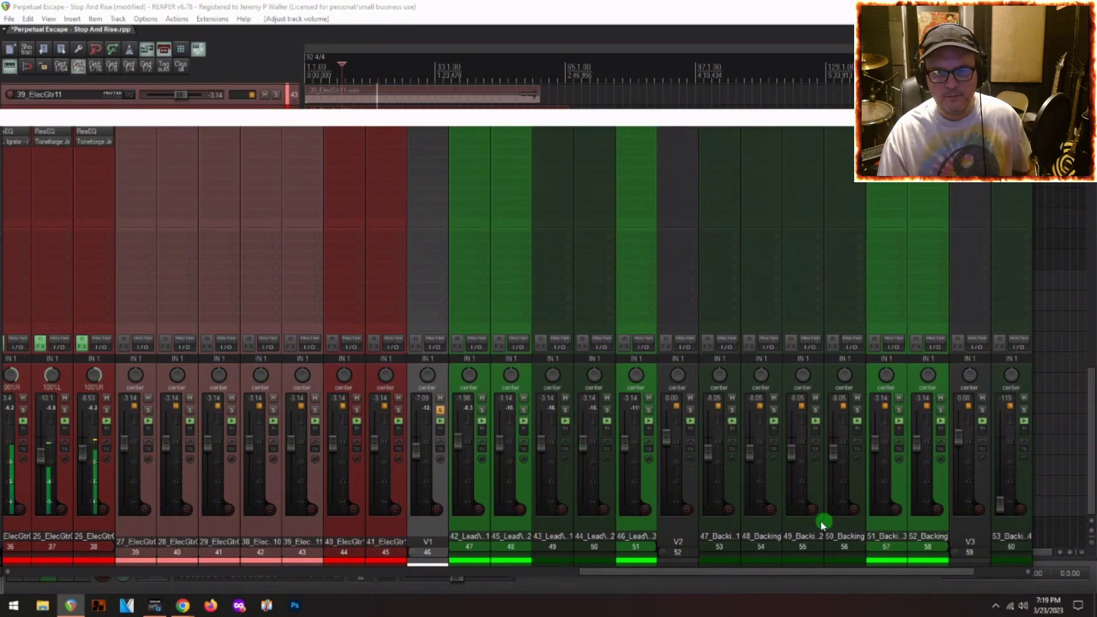
{"action": "scroll", "coordinate": [727, 497], "scroll_direction": "right", "scroll_amount": 2}
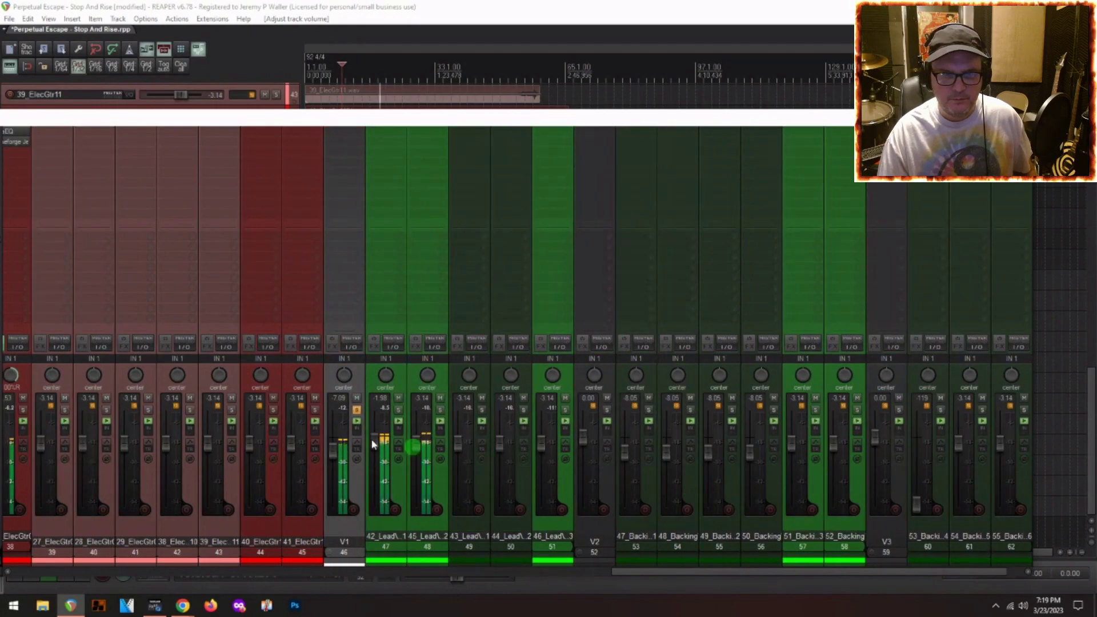
{"action": "left_click", "coordinate": [415, 449]}
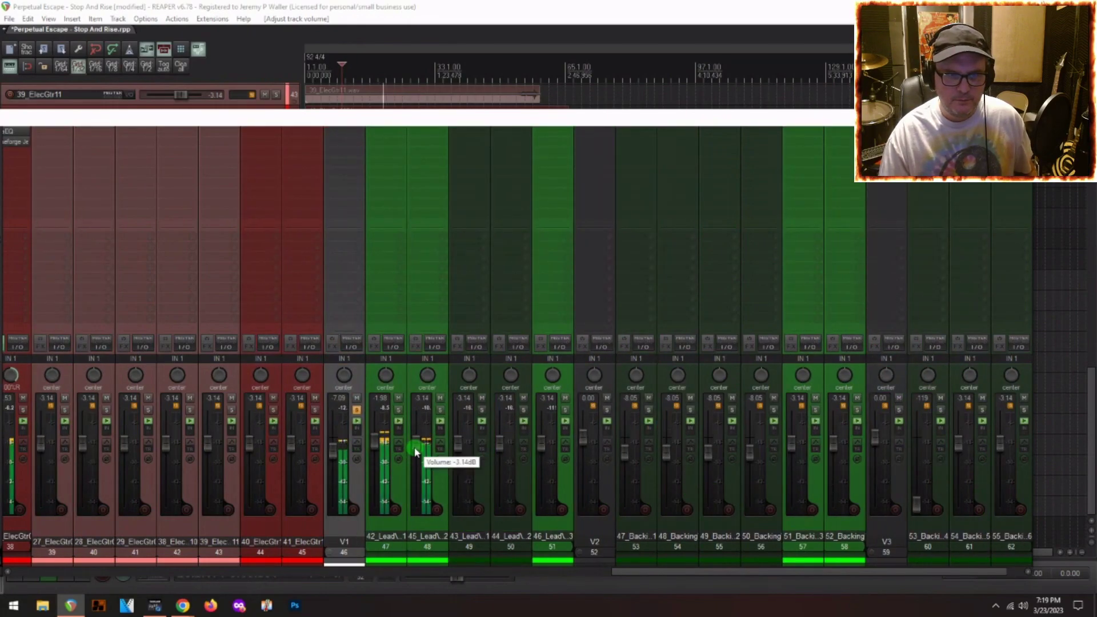
{"action": "left_click_drag", "start_coordinate": [415, 452], "coordinate": [377, 444]}
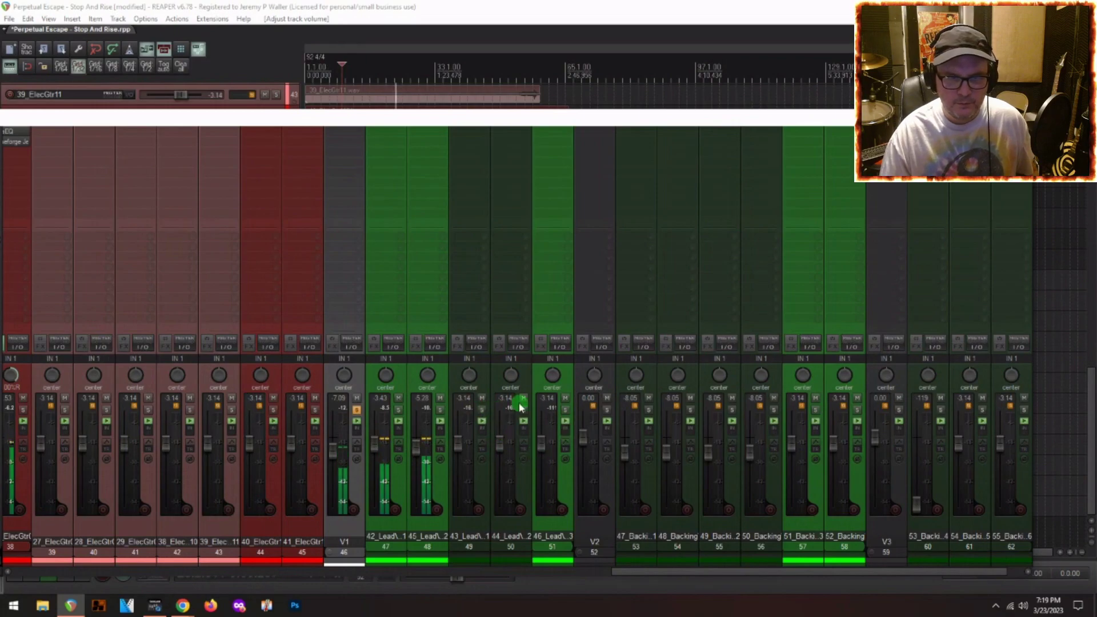
{"action": "key", "text": "space"}
{"action": "key", "text": "ctrl+m"}
Solo the V2 folder along with V1 and play the song from the beginning.
{"action": "scroll", "coordinate": [360, 298], "scroll_direction": "down", "scroll_amount": 4}
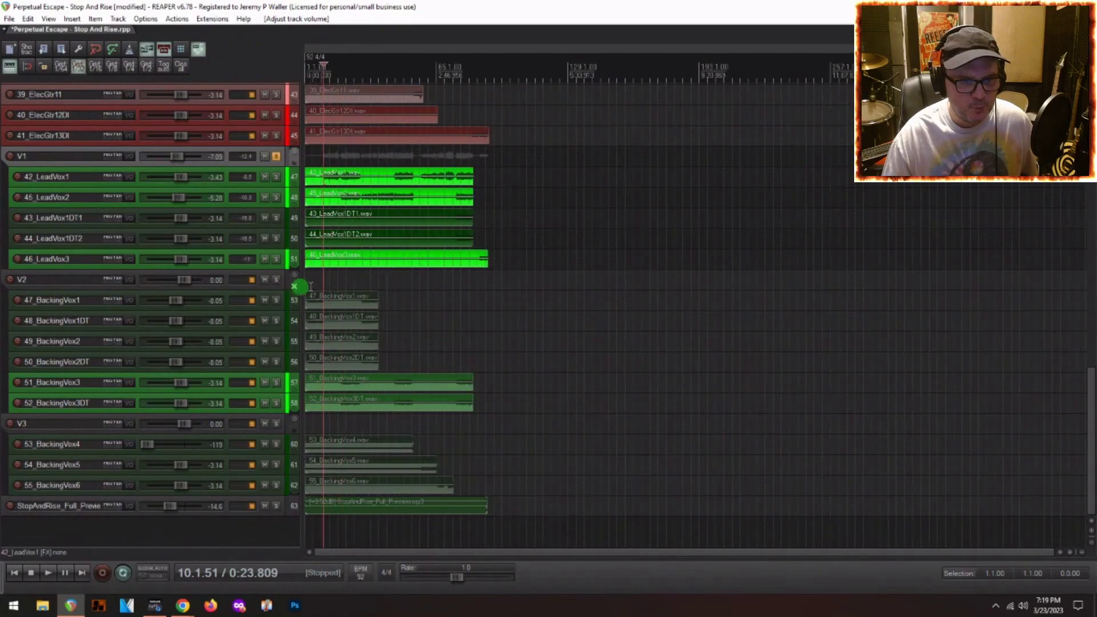
{"action": "key", "text": "Home"}
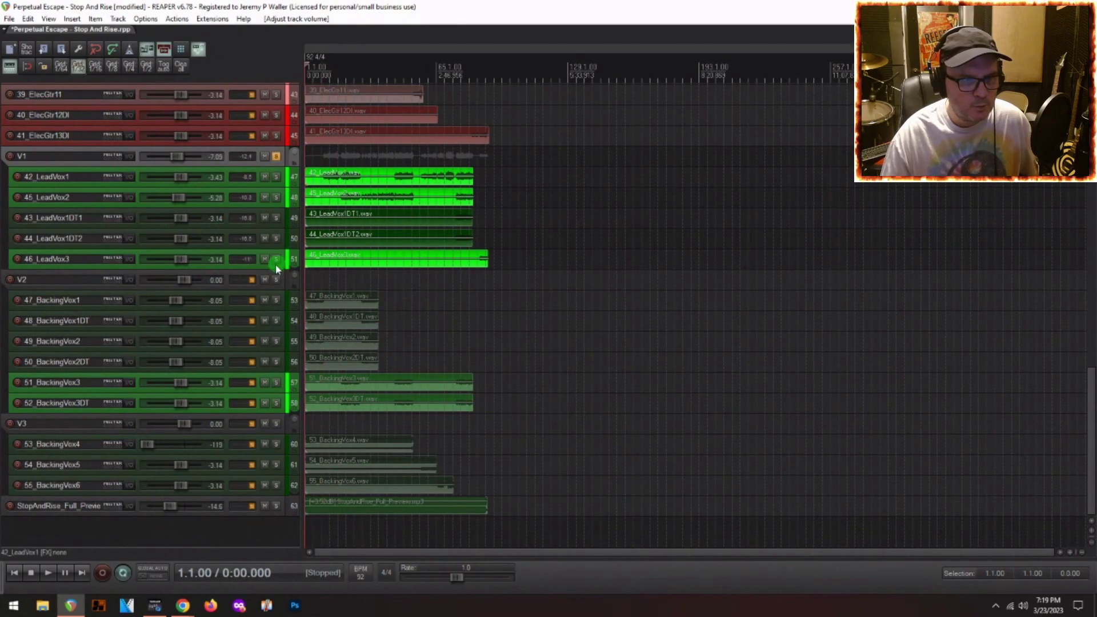
{"action": "left_click", "coordinate": [277, 279]}
{"action": "key", "text": "space"}
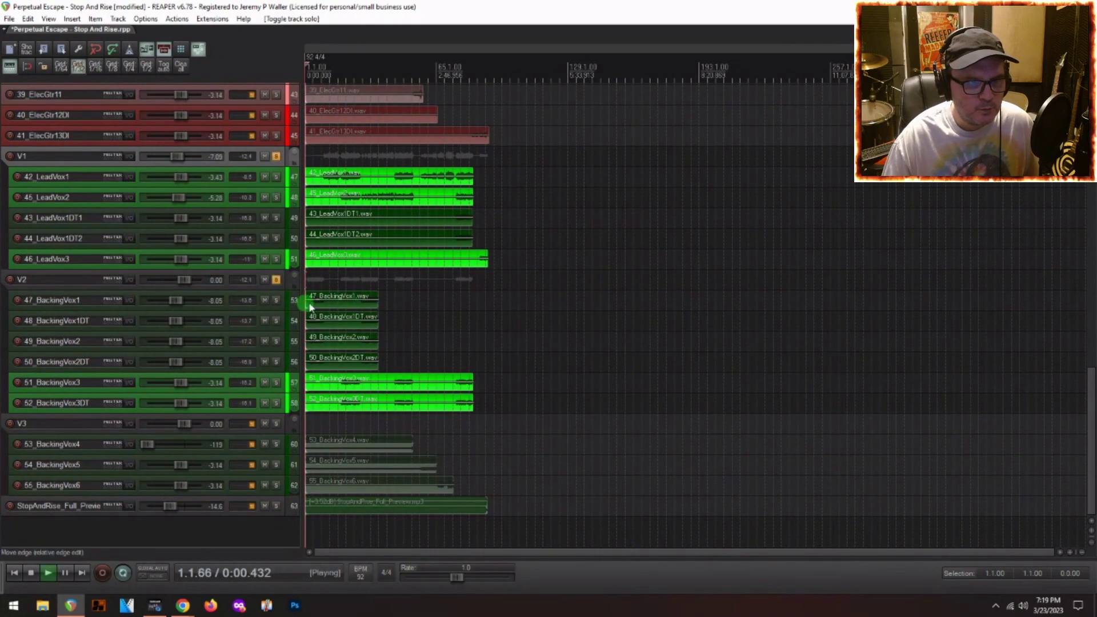
{"action": "scroll", "coordinate": [327, 359], "scroll_direction": "up", "scroll_amount": 2}
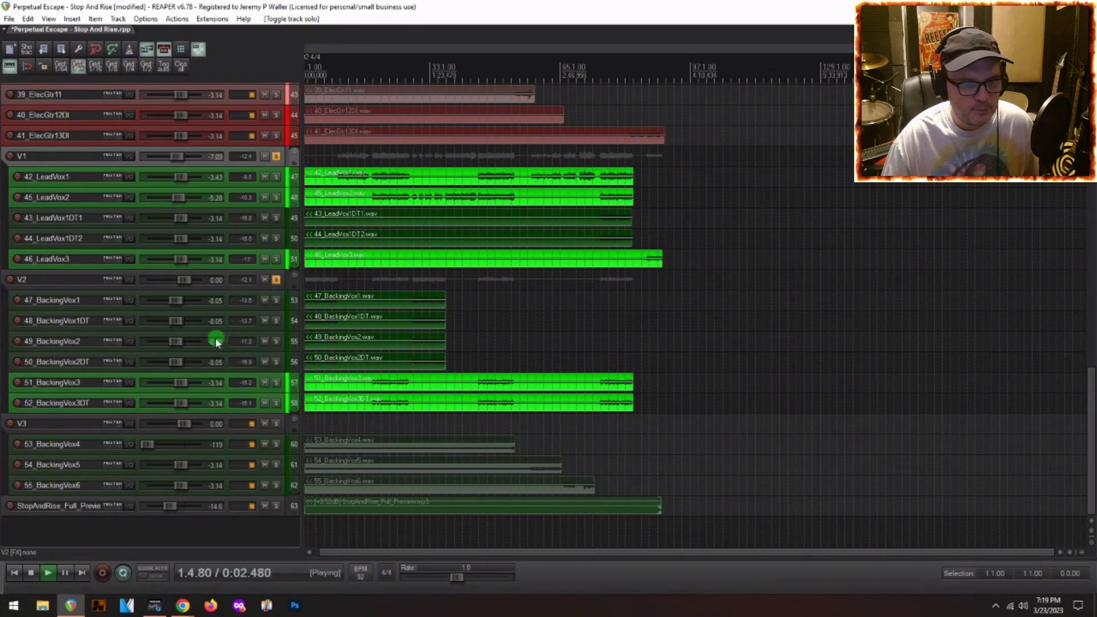
Move 51_BackingVox3 and 52_BackingVox3DT into the V1 folder, between 44_LeadVox1DT2 and 46_LeadVox3.
{"action": "left_click", "coordinate": [57, 382]}
{"action": "left_click", "coordinate": [37, 402], "text": "shift"}
{"action": "left_click_drag", "start_coordinate": [39, 379], "coordinate": [40, 252]}
{"action": "scroll", "coordinate": [359, 272], "scroll_direction": "down", "scroll_amount": 2}
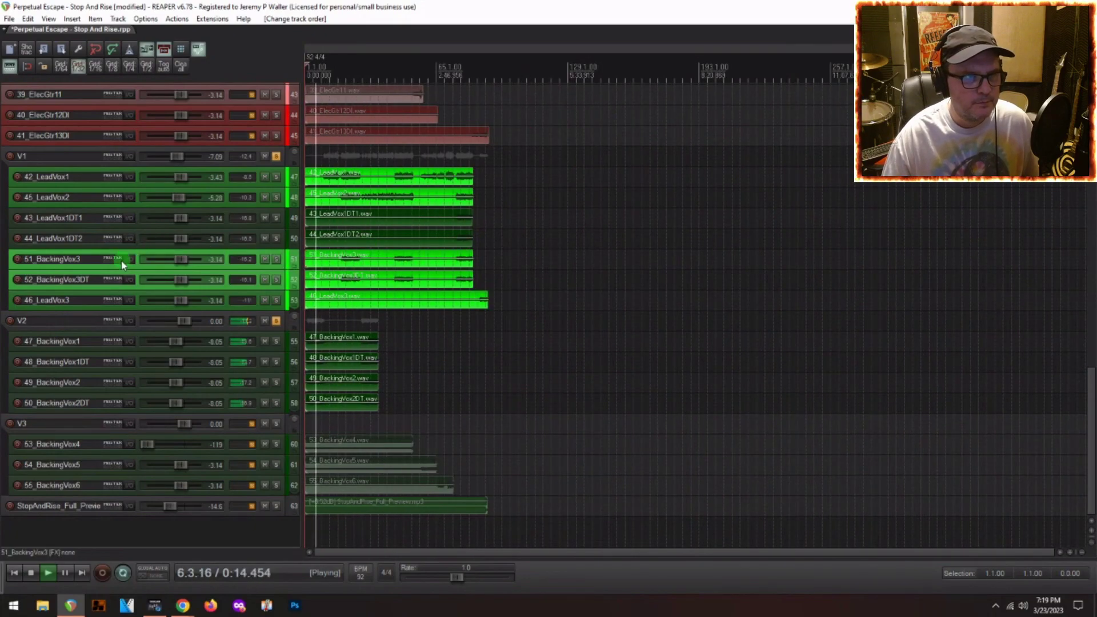
Group the tracks from 43_LeadVox1DT1 through 46_LeadVox3 into a new parent folder named V4.
{"action": "left_click", "coordinate": [95, 216]}
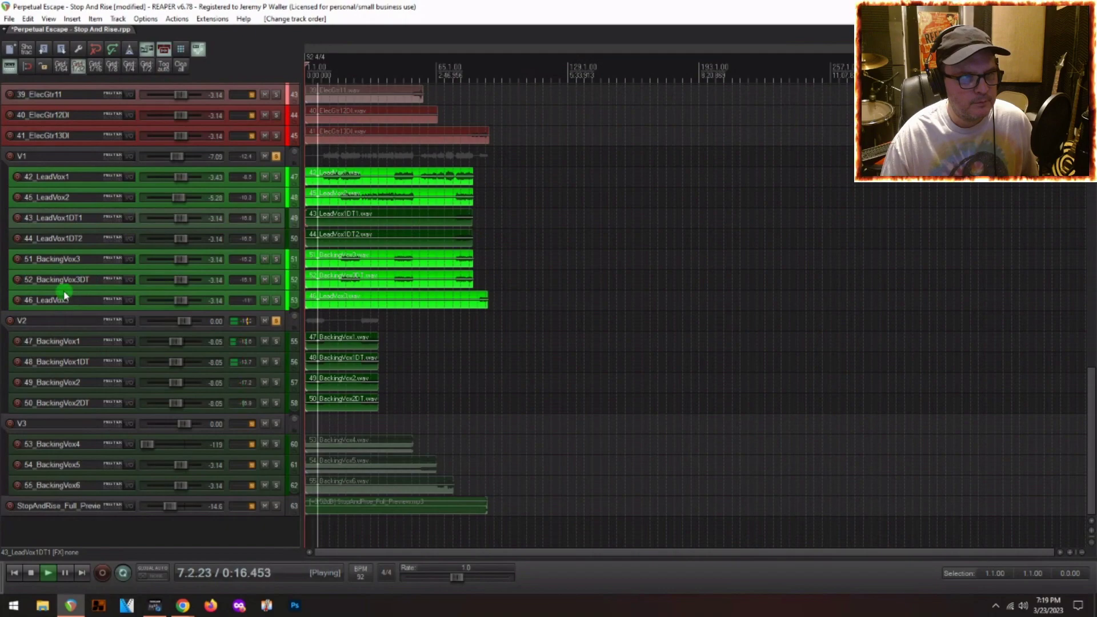
{"action": "left_click", "coordinate": [64, 293], "text": "shift"}
{"action": "left_click", "coordinate": [72, 198]}
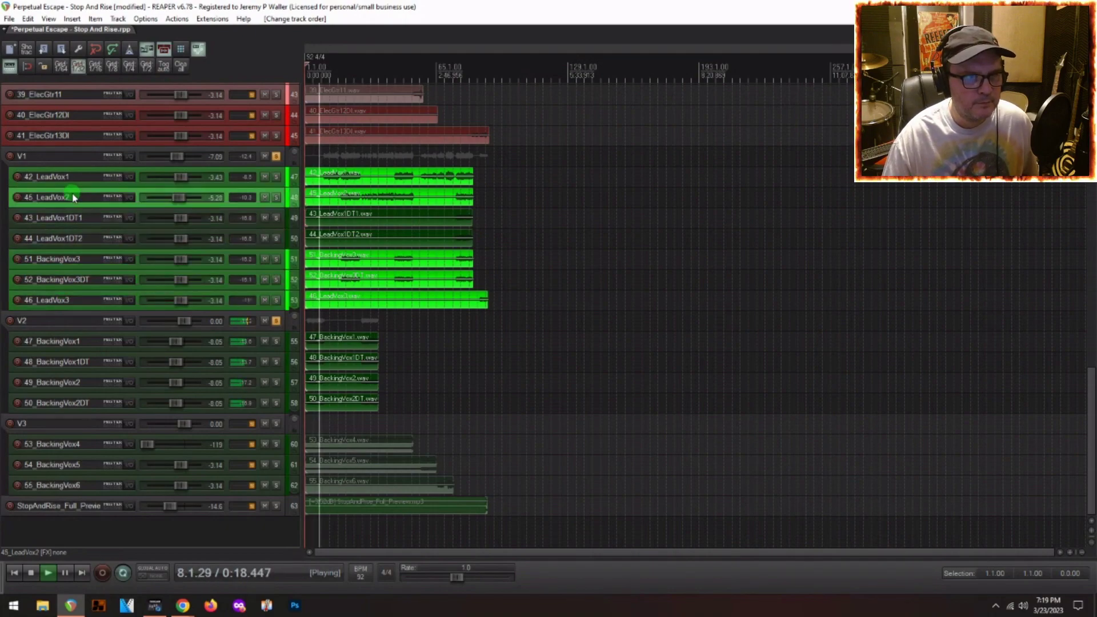
{"action": "left_click", "coordinate": [88, 216]}
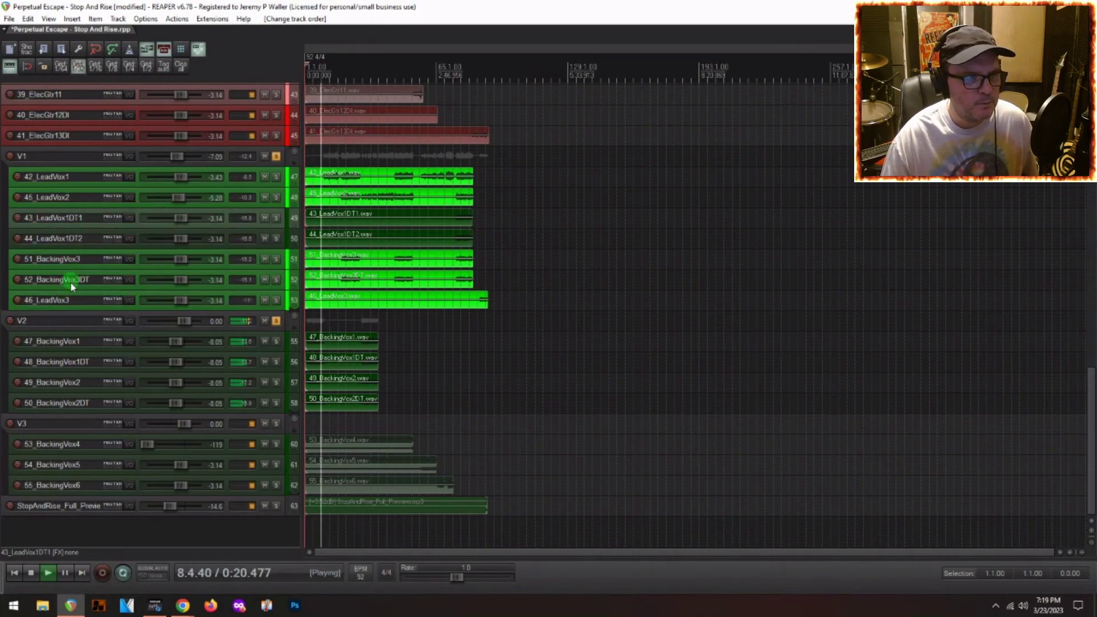
{"action": "key", "text": "ctrl+shift+f"}
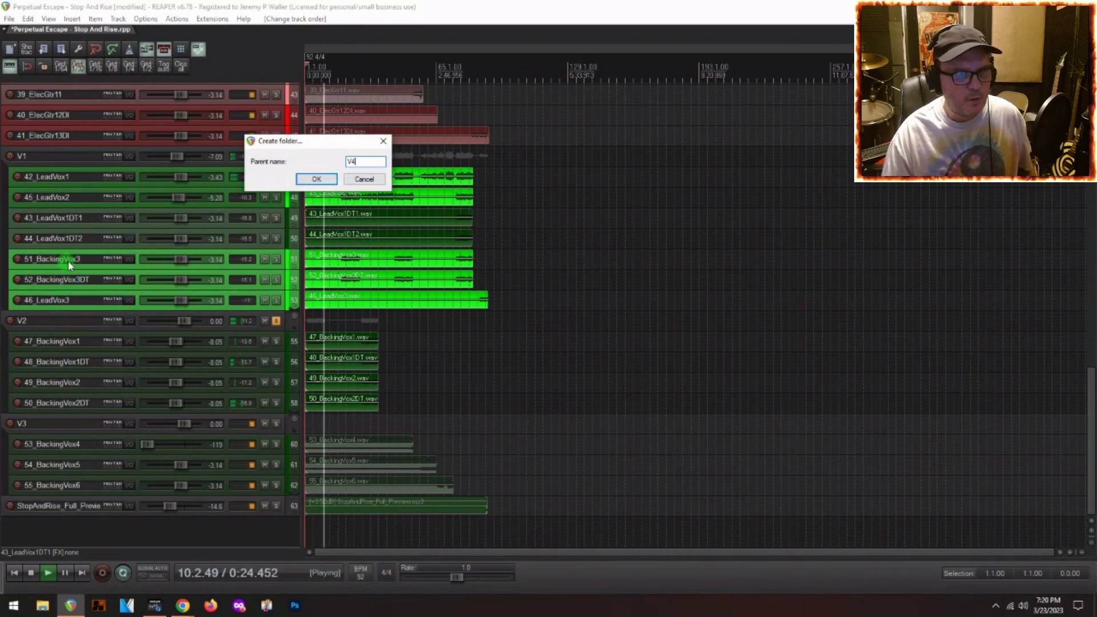
{"action": "key", "text": "Return"}
Move the V4 folder below 55_BackingVox6 and solo both the V4 and V3 folders.
{"action": "left_click_drag", "start_coordinate": [63, 215], "coordinate": [34, 512]}
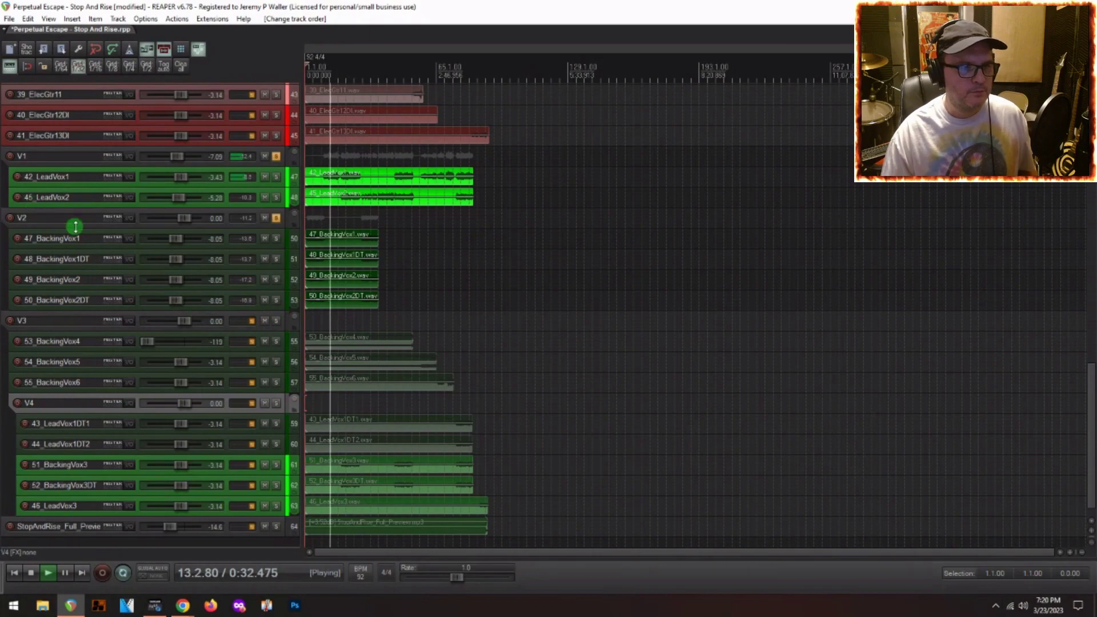
{"action": "left_click", "coordinate": [276, 403]}
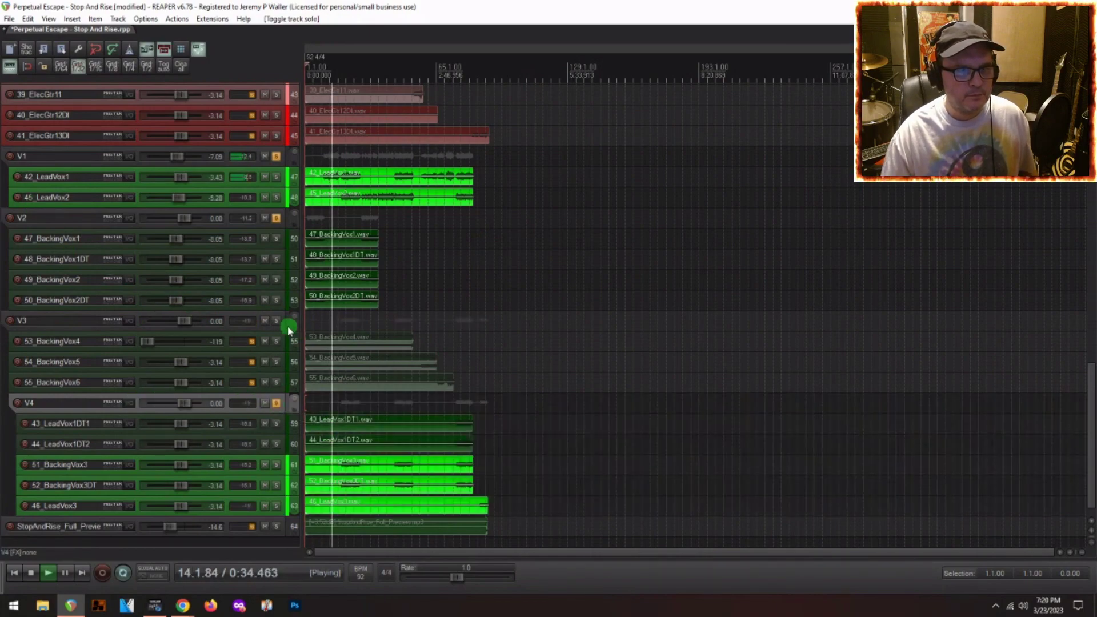
{"action": "left_click", "coordinate": [276, 320]}
{"action": "left_click", "coordinate": [366, 341]}
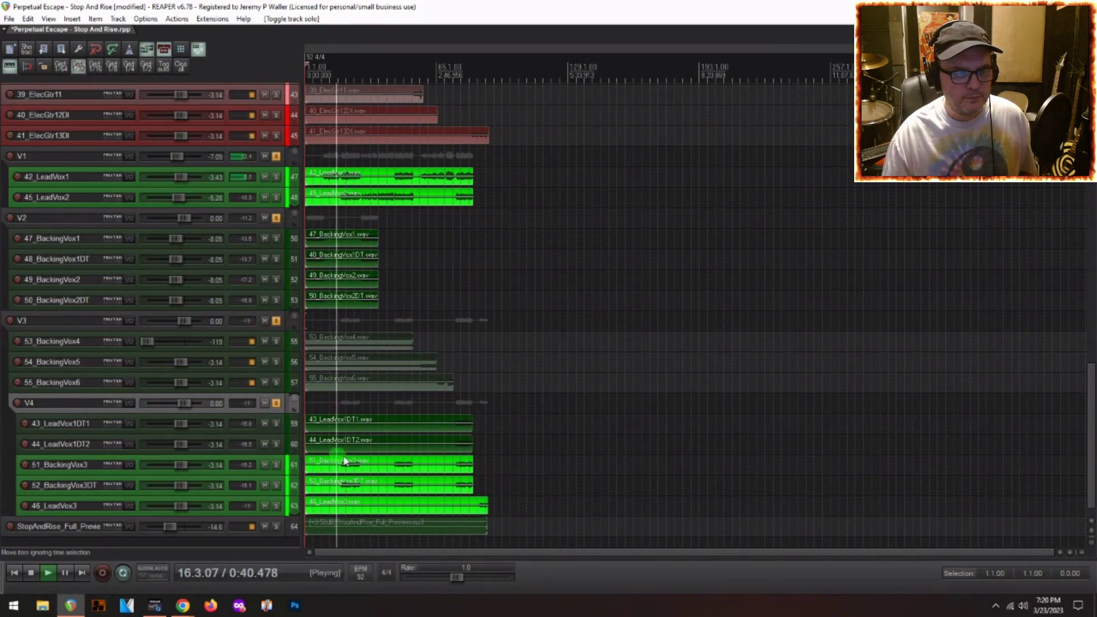
In the mixer, pan 51_BackingVox3 almost fully left and 52_BackingVox3DT 100% right, and lower the V4 bus to -1.98 dB.
{"action": "key", "text": "ctrl+m"}
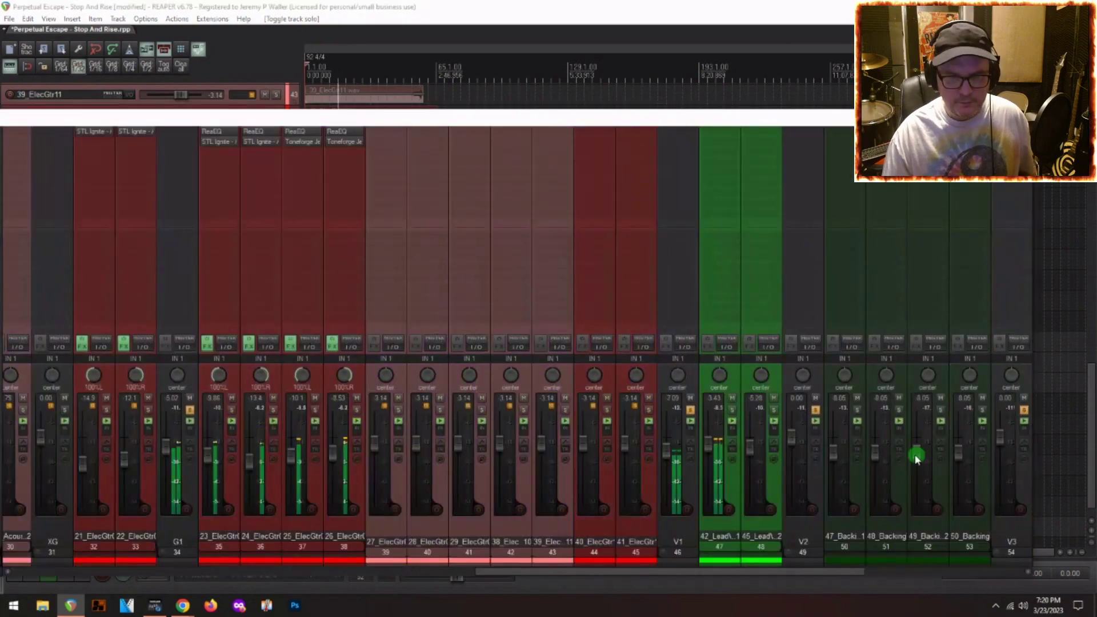
{"action": "scroll", "coordinate": [779, 449], "scroll_direction": "right", "scroll_amount": 6}
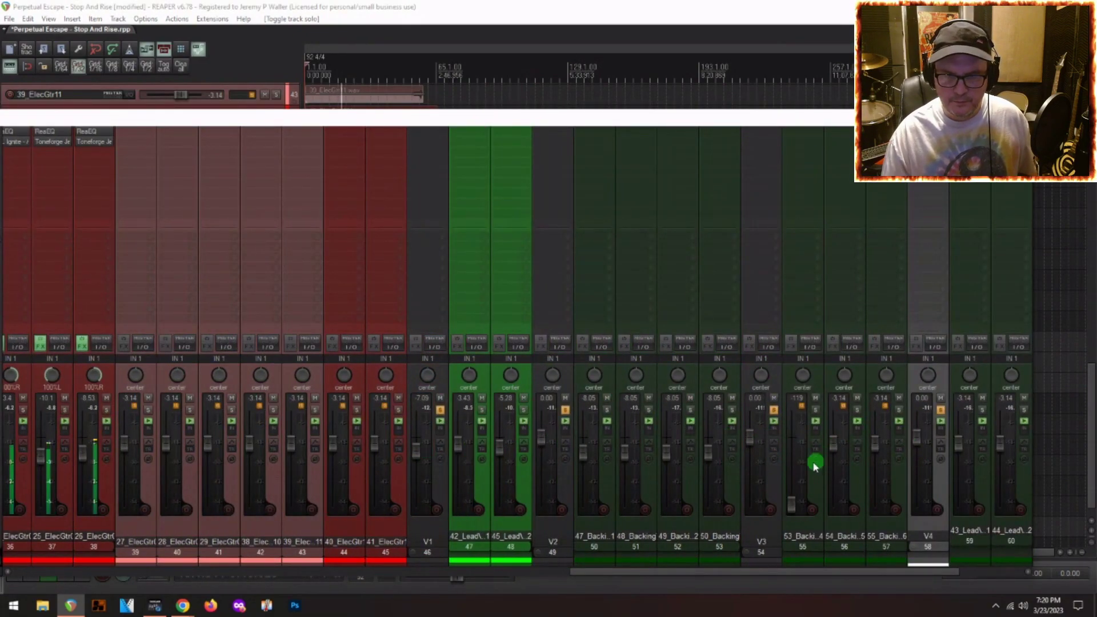
{"action": "left_click", "coordinate": [750, 443]}
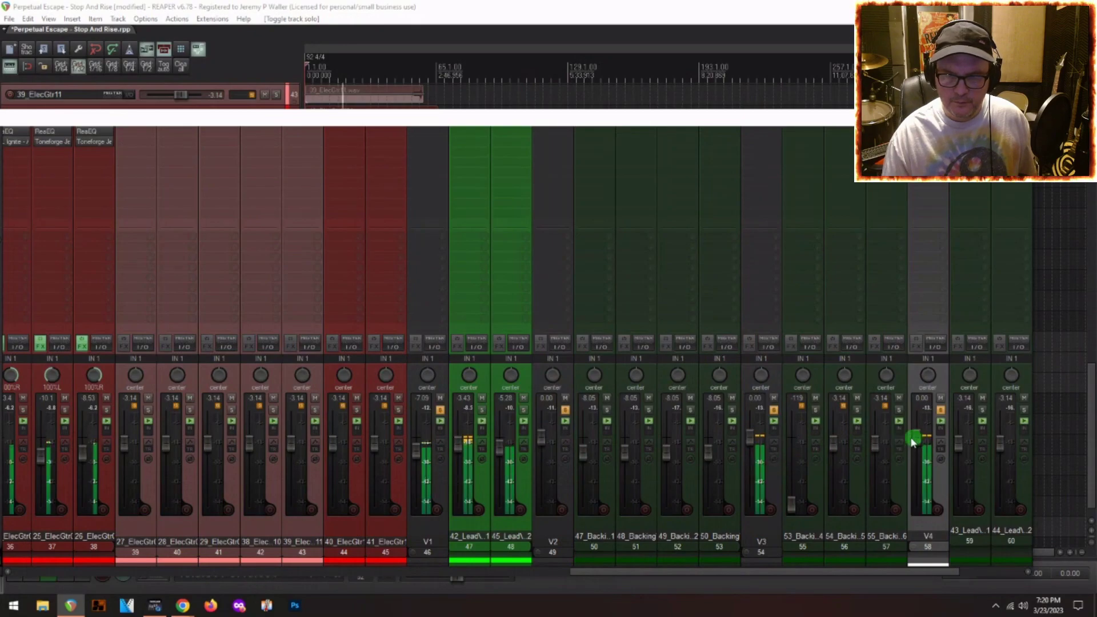
{"action": "scroll", "coordinate": [911, 444], "scroll_direction": "right", "scroll_amount": 4}
{"action": "left_click_drag", "start_coordinate": [886, 376], "coordinate": [927, 369]}
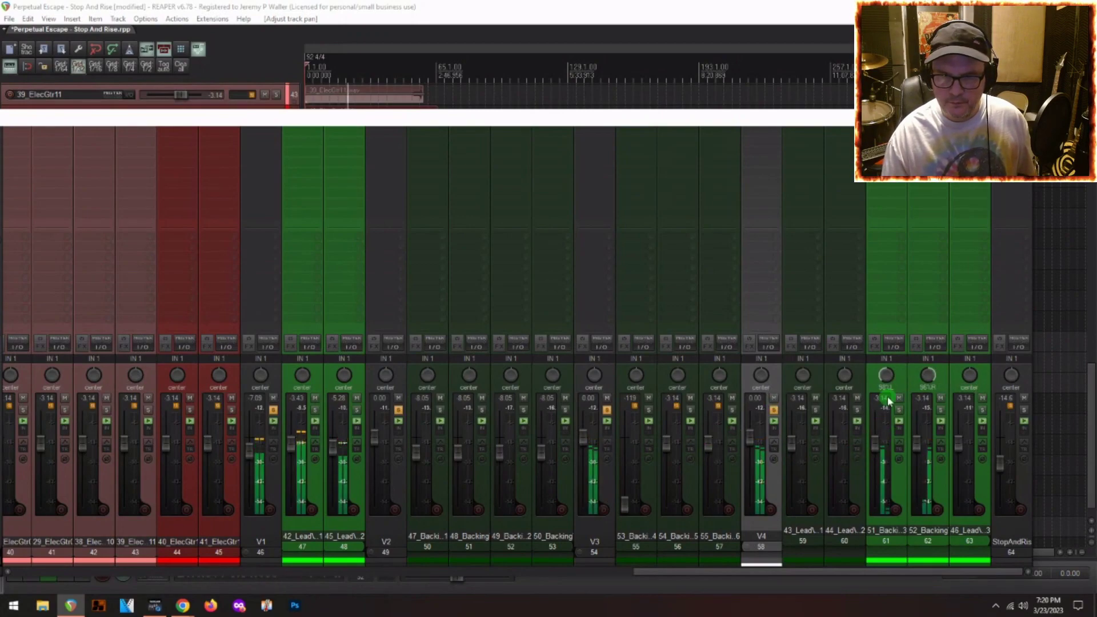
{"action": "left_click_drag", "start_coordinate": [928, 380], "coordinate": [931, 377]}
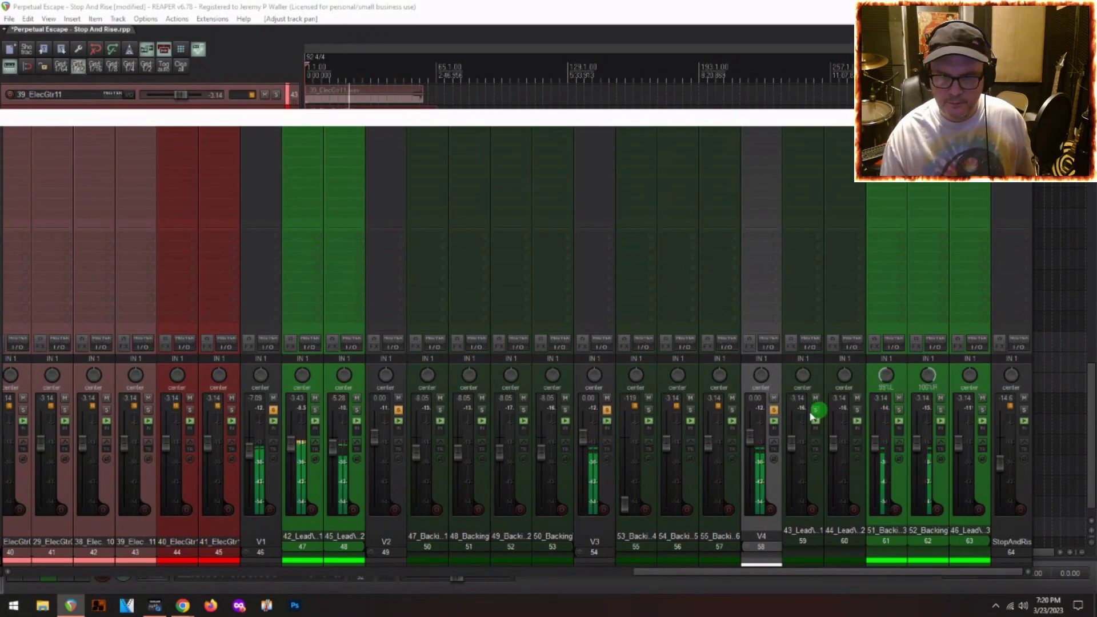
{"action": "left_click_drag", "start_coordinate": [752, 451], "coordinate": [752, 447]}
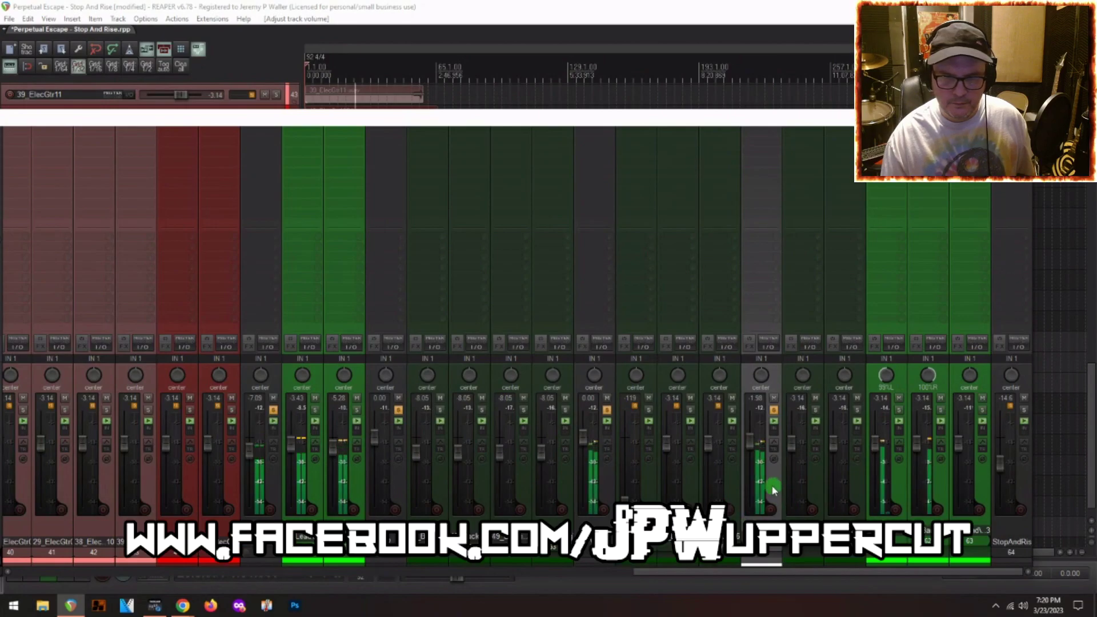
Hide the mixer and move the V4 folder out of V3 to directly above it, below 50_BackingVox2DT.
{"action": "key", "text": "ctrl+m"}
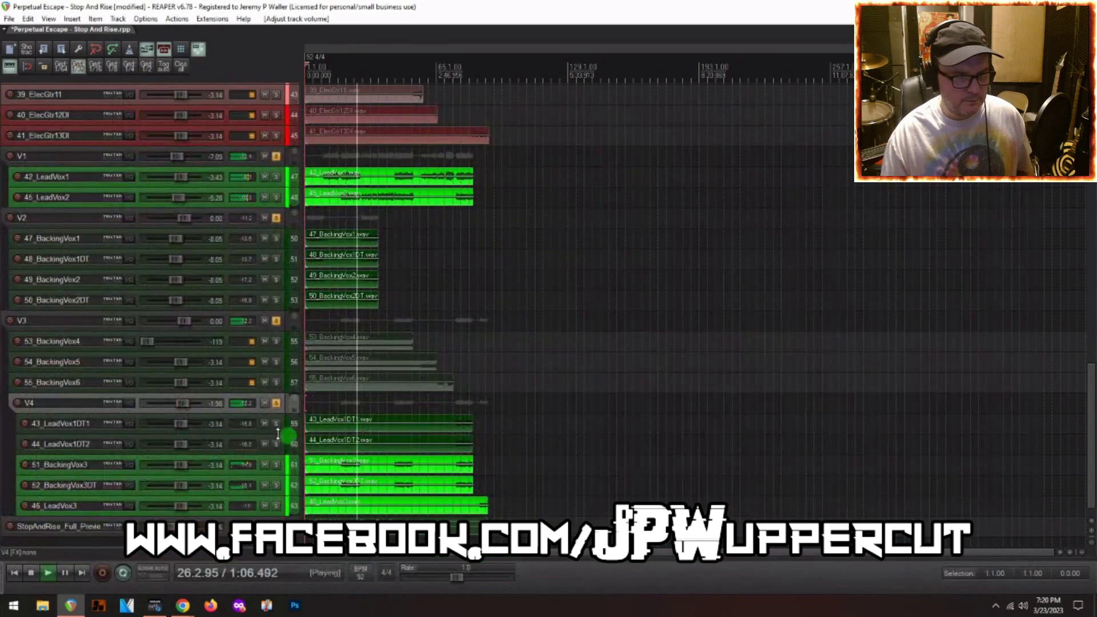
{"action": "left_click_drag", "start_coordinate": [33, 413], "coordinate": [13, 318]}
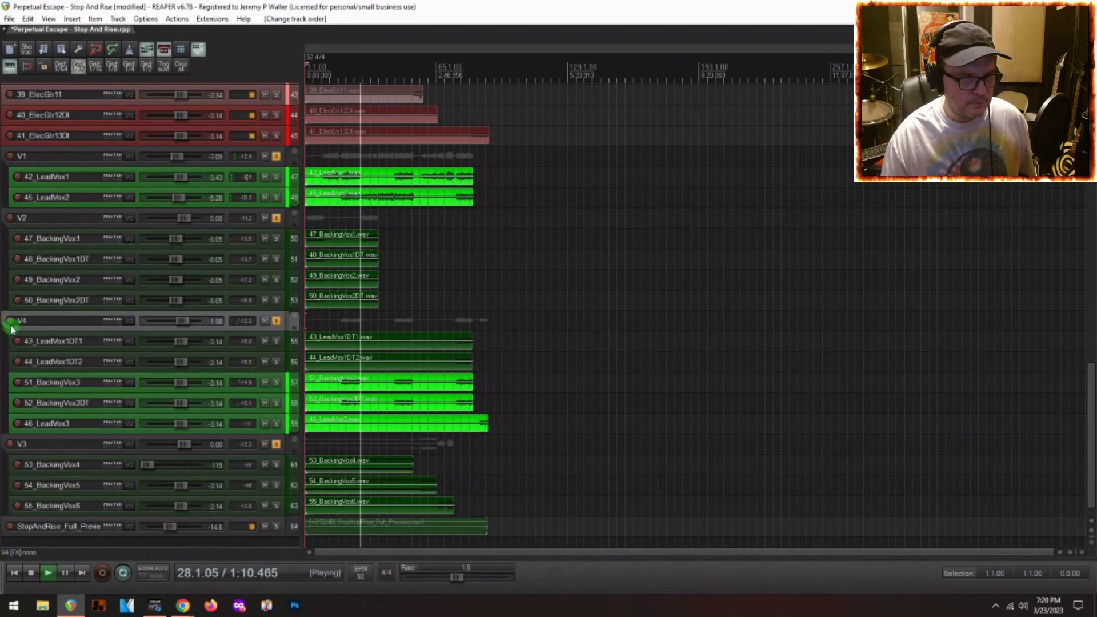
Move the V4 folder directly above V1 and collapse the V4, V1, V2 and V3 folders in the mixer.
{"action": "left_click_drag", "start_coordinate": [18, 319], "coordinate": [66, 166]}
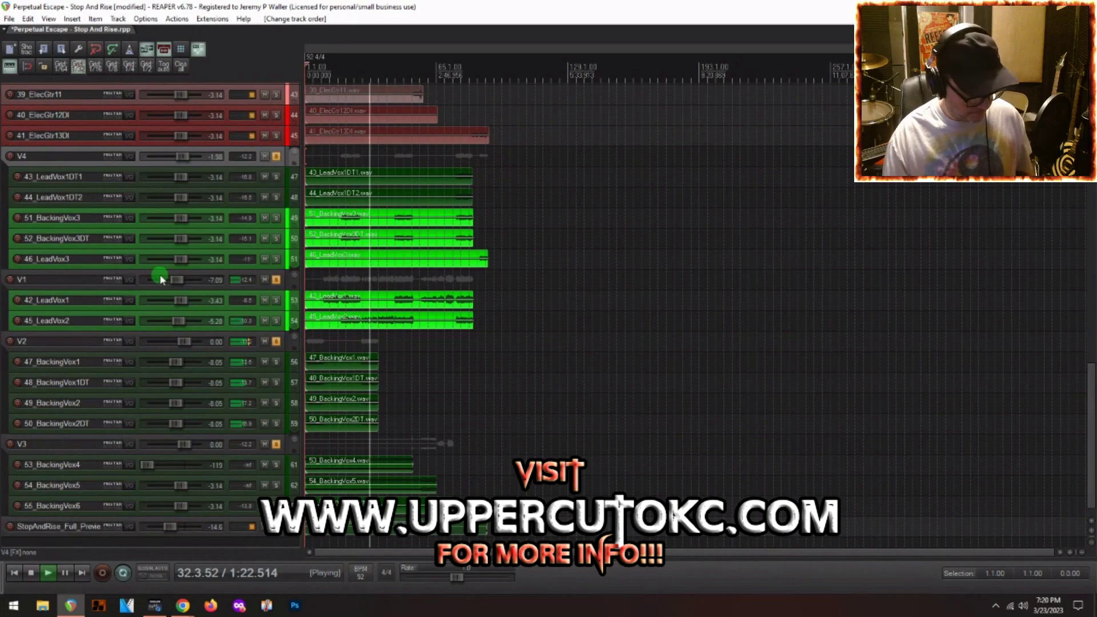
{"action": "key", "text": "ctrl+m"}
{"action": "scroll", "coordinate": [649, 451], "scroll_direction": "right", "scroll_amount": 5}
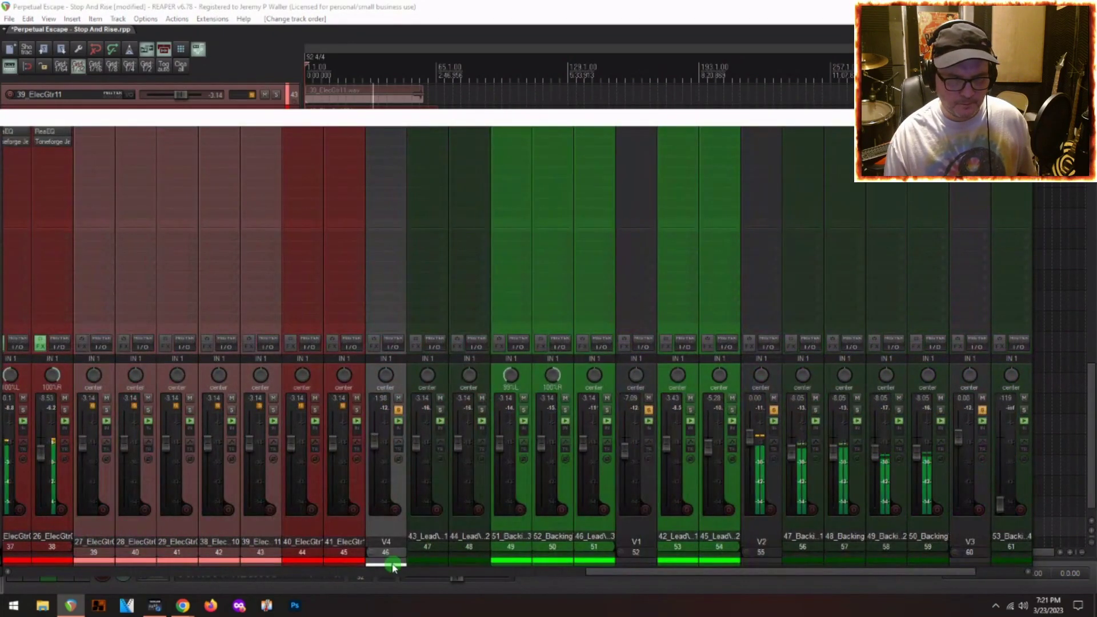
{"action": "left_click", "coordinate": [371, 552]}
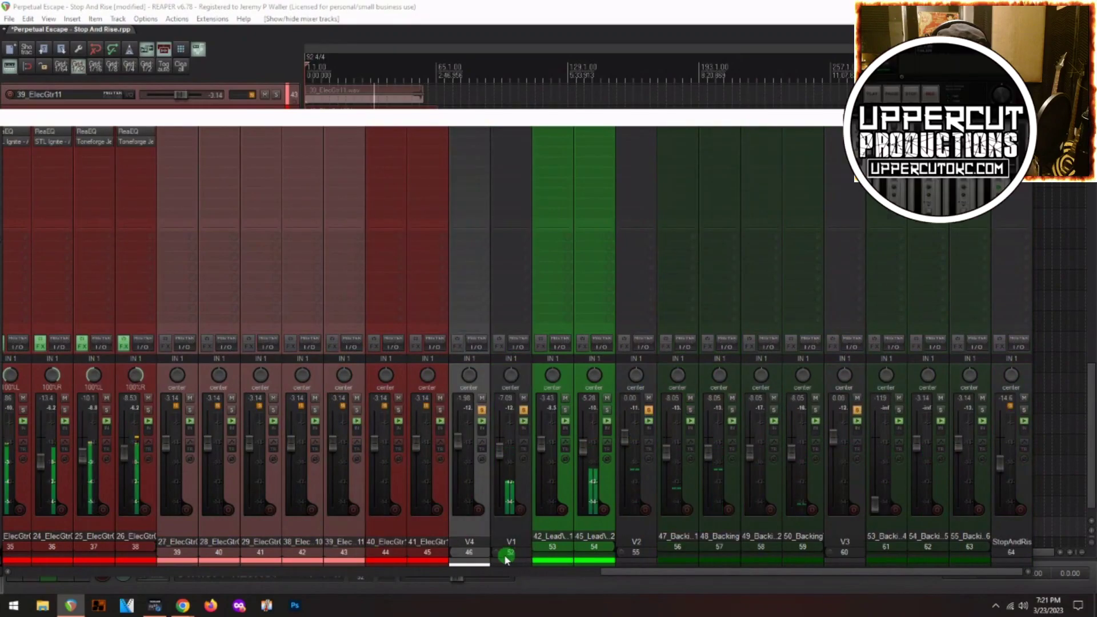
{"action": "left_click", "coordinate": [509, 553]}
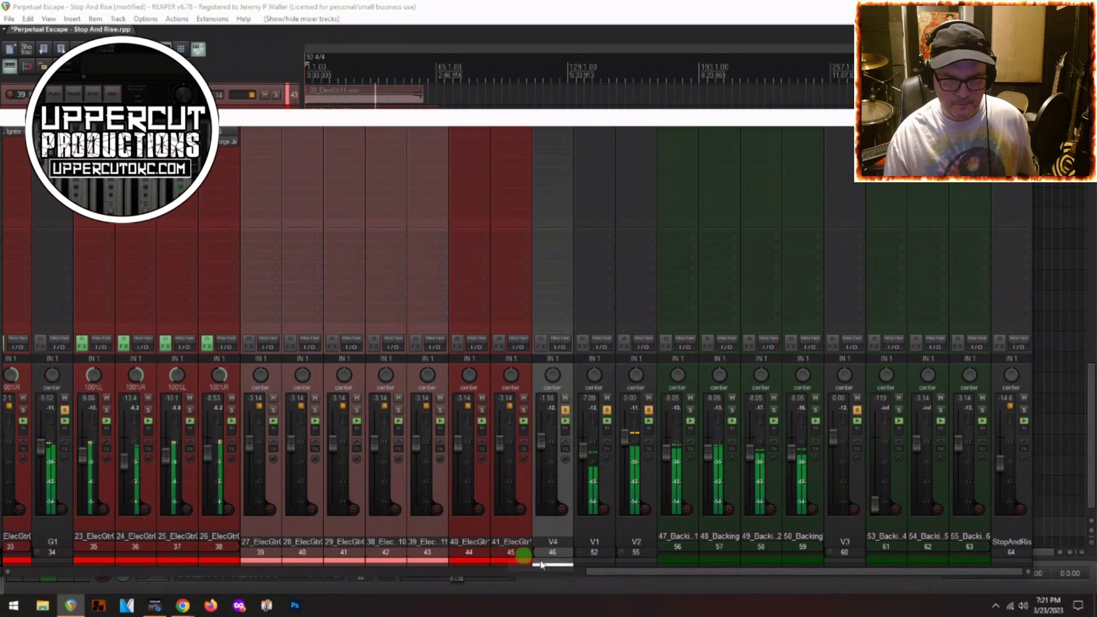
{"action": "left_click", "coordinate": [631, 552]}
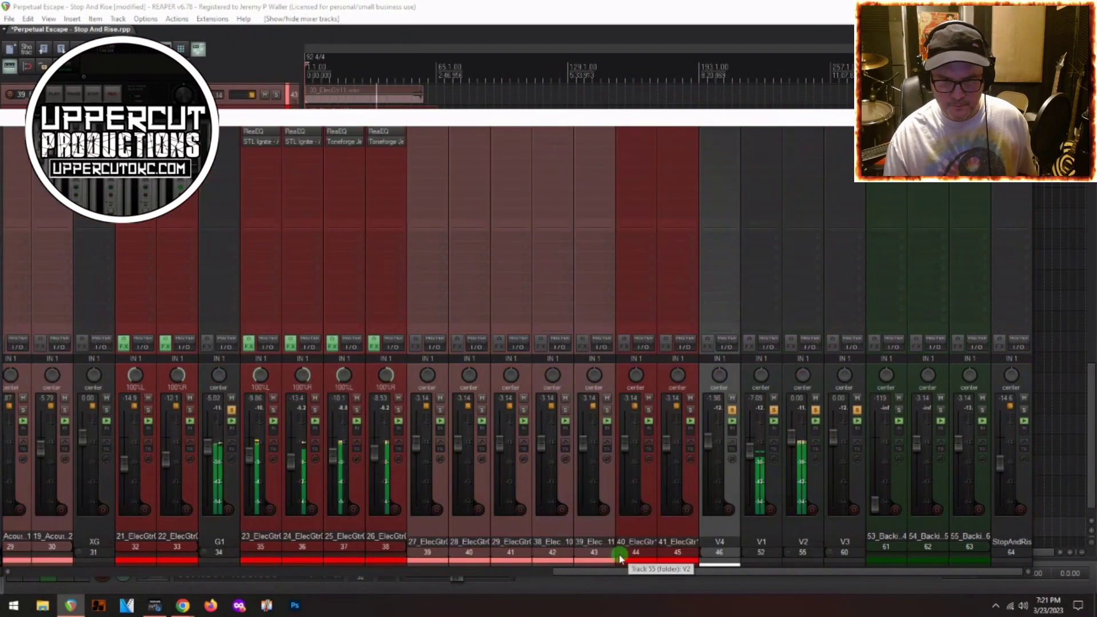
{"action": "left_click", "coordinate": [830, 553]}
Set 53_BackingVox4 to -1.22 dB, 54_BackingVox5 to -1.51 dB, 55_BackingVox6 to -0.66 dB and the V3 bus to -7.40 dB, and hide the mixer.
{"action": "mouse_move", "coordinate": [891, 530]}
{"action": "left_mouse_down"}
{"action": "mouse_move", "coordinate": [991, 531]}
{"action": "mouse_move", "coordinate": [877, 521]}
{"action": "left_mouse_up"}
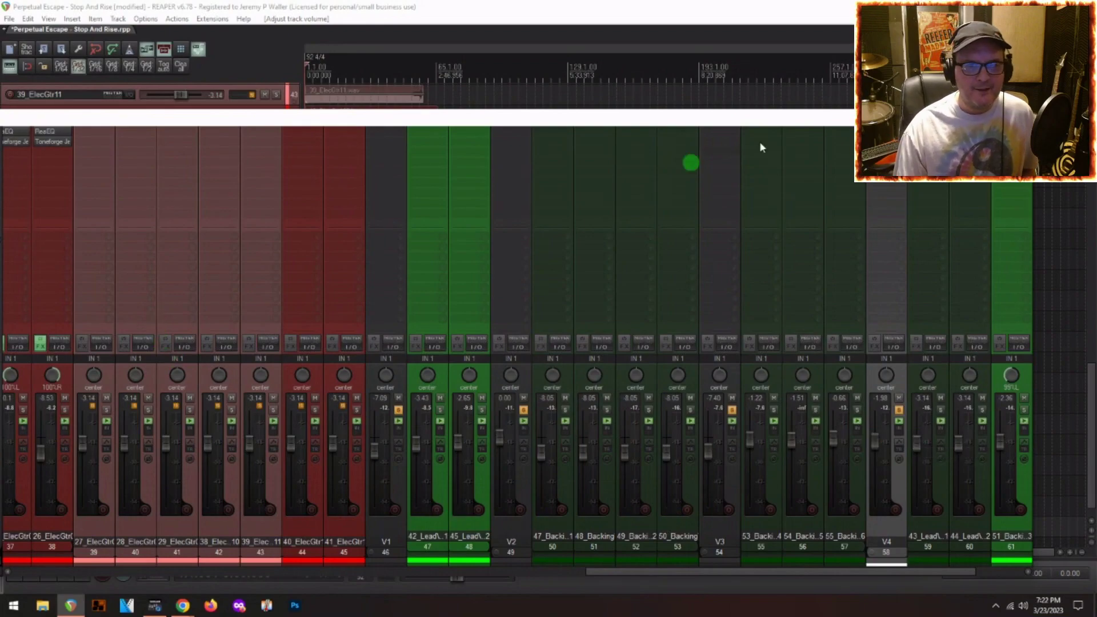
{"action": "key", "text": "ctrl+m"}
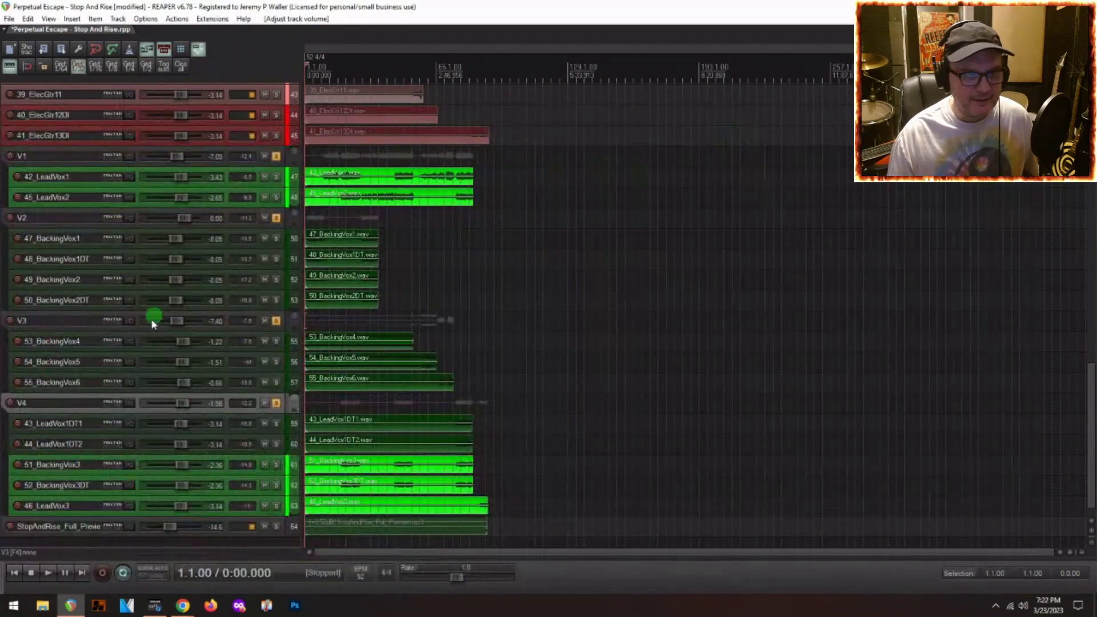
Select the guitar tracks from 27_ElecGtr04DI through 41_ElecGtr13DI, and select the 27_ElecGtr04DI audio item near 0:31.
{"action": "scroll", "coordinate": [37, 223], "scroll_direction": "up", "scroll_amount": 5}
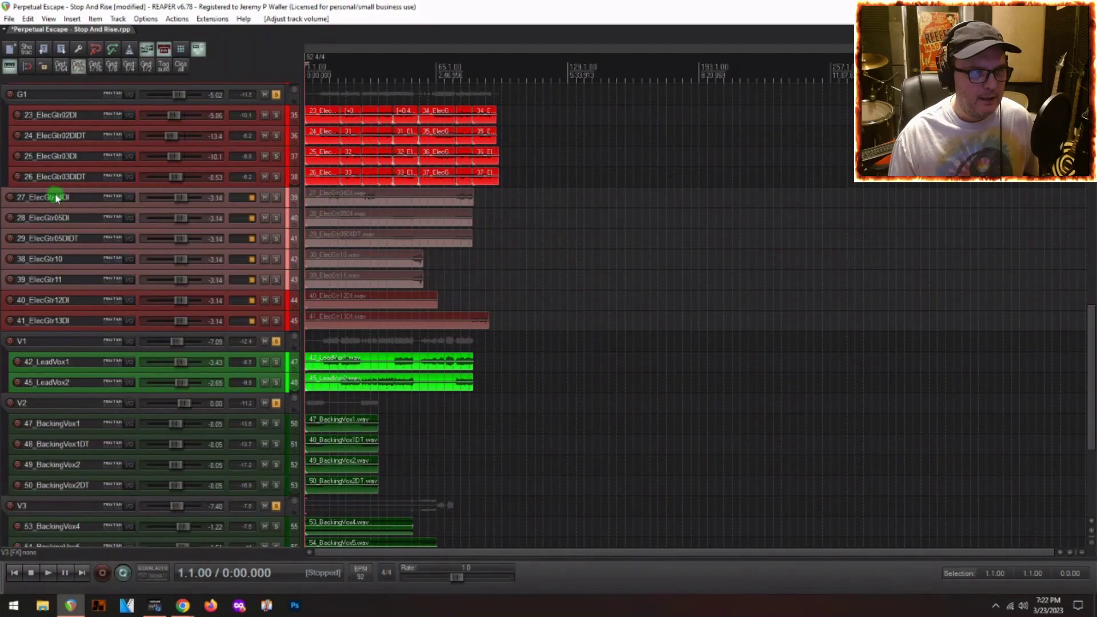
{"action": "left_click", "coordinate": [57, 197]}
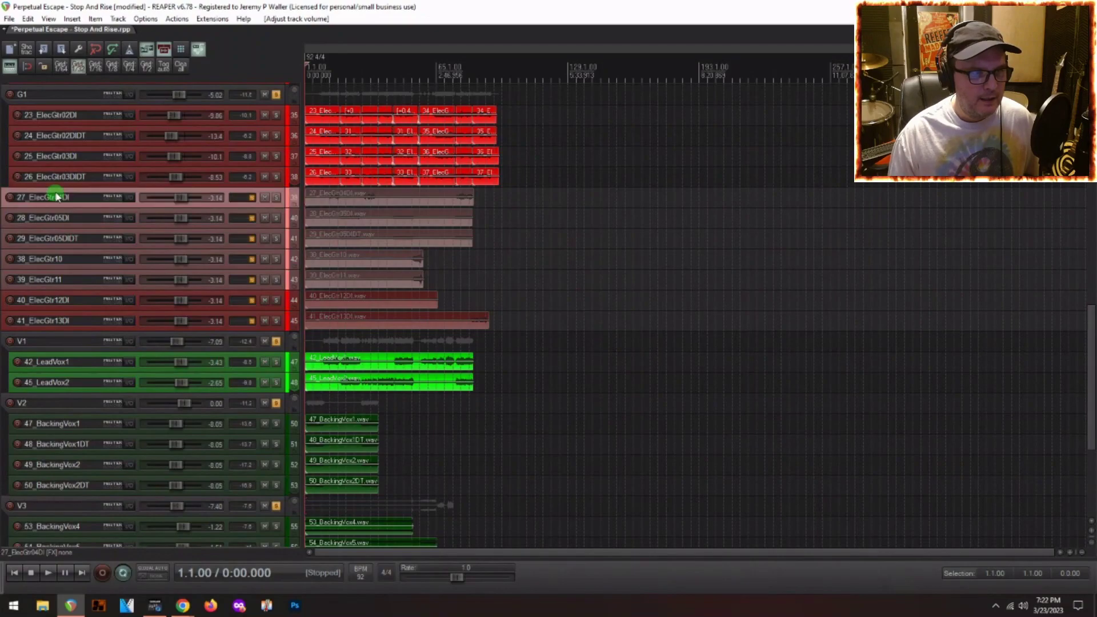
{"action": "left_click", "coordinate": [42, 312], "text": "shift"}
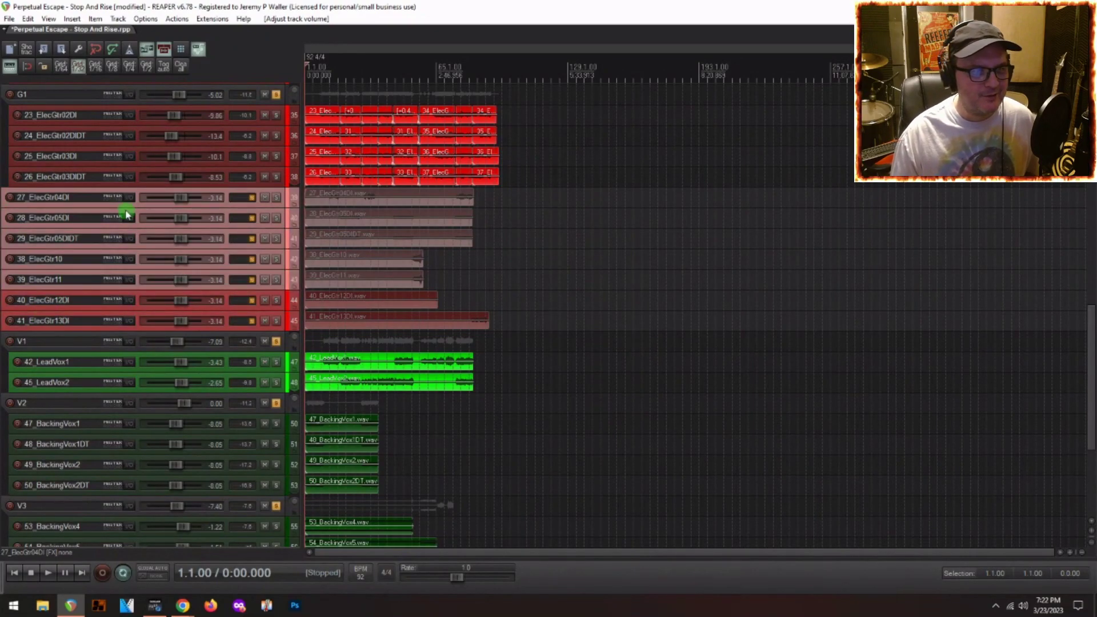
{"action": "scroll", "coordinate": [343, 217], "scroll_direction": "down", "scroll_amount": 3}
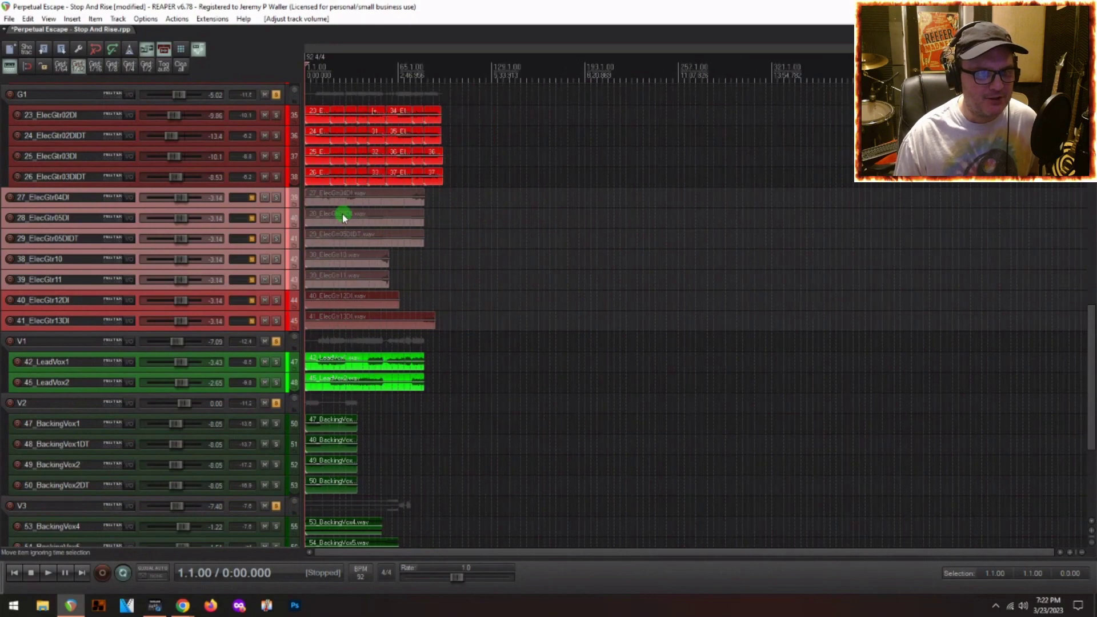
{"action": "left_click", "coordinate": [326, 202]}
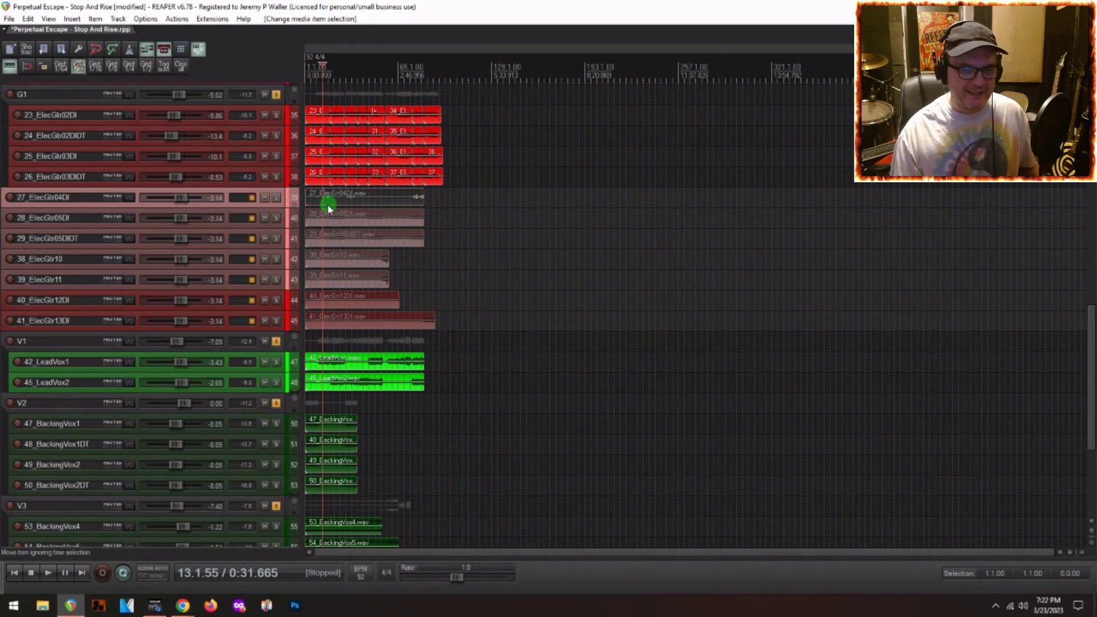